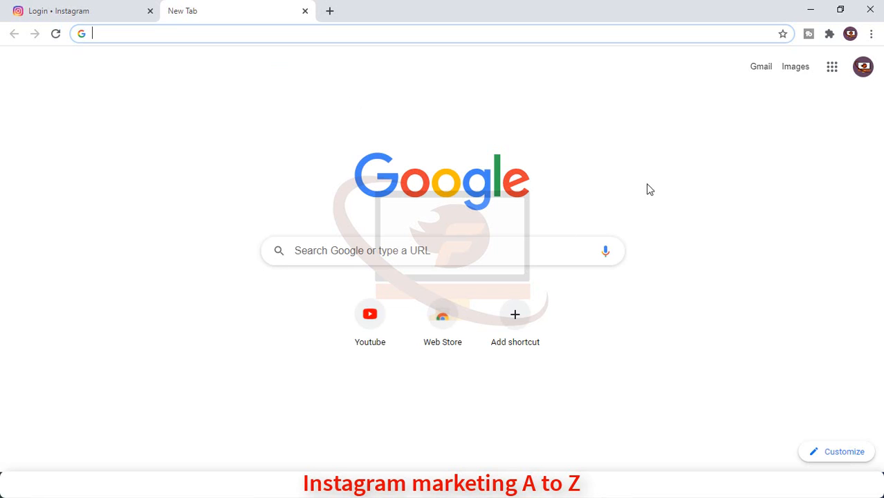
Step: Open the Instagram confirmation email in Gmail and try to copy its code into the signup form's Confirmation Code field
left_click(763, 68)
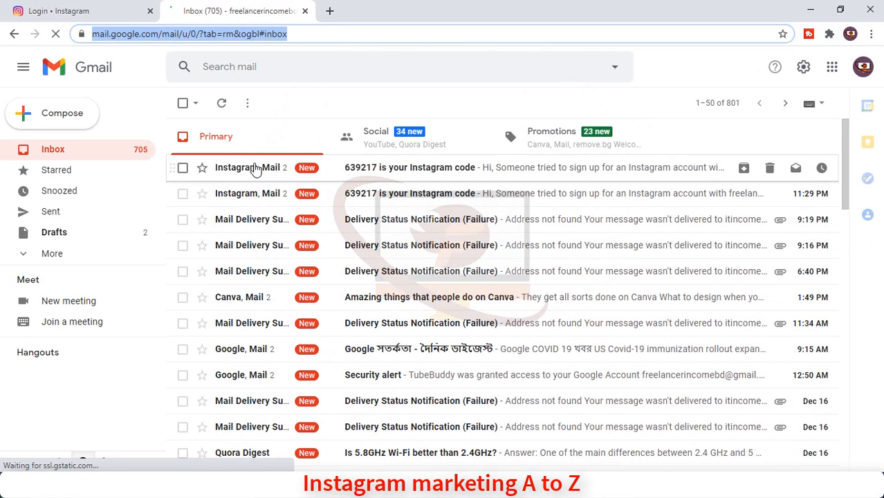
left_click(398, 197)
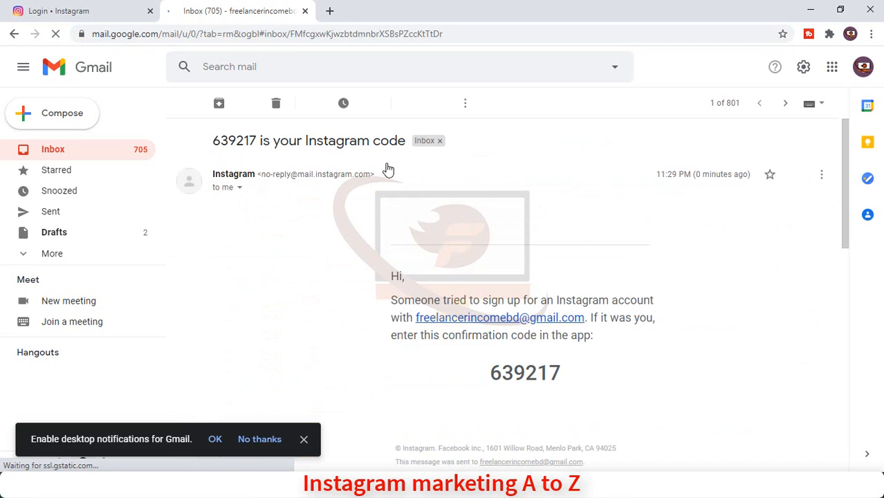
left_click_drag(494, 376, 569, 374)
right_click(524, 374)
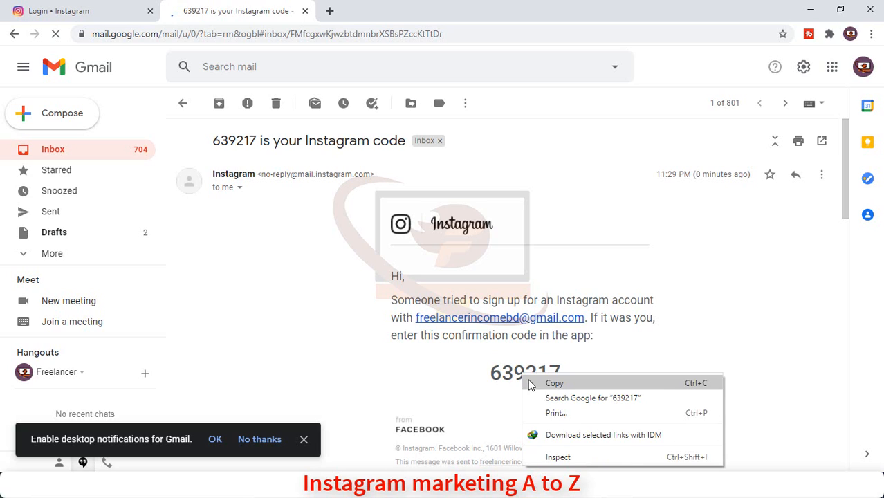
left_click(547, 383)
left_click(108, 8)
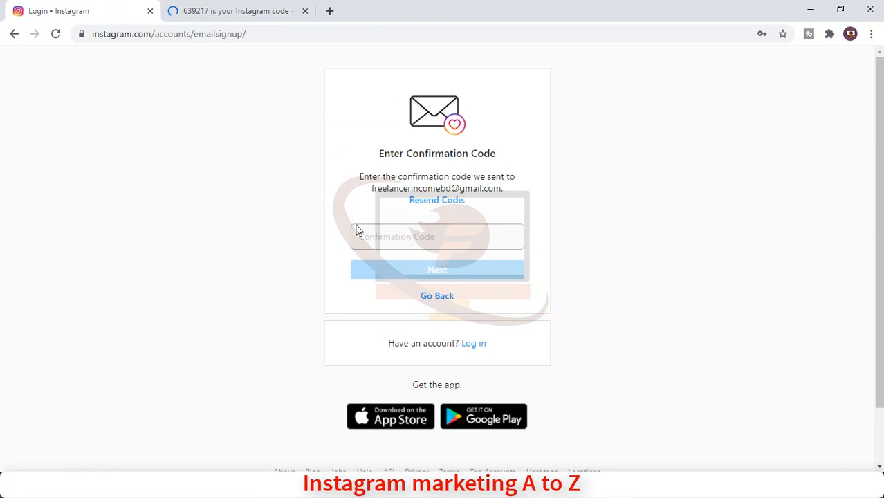
key("ctrl+v")
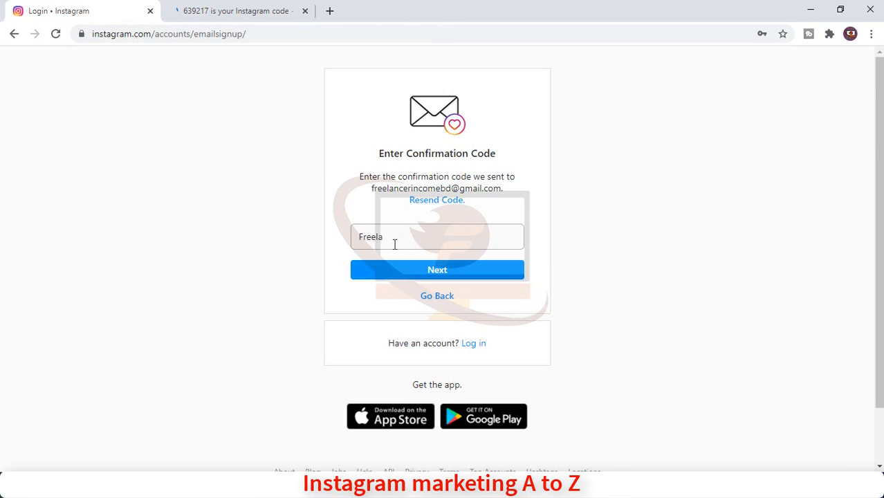
Step: Copy the confirmation code from the Instagram email again, replace the text in the Confirmation Code field with it, and submit
left_click(237, 11)
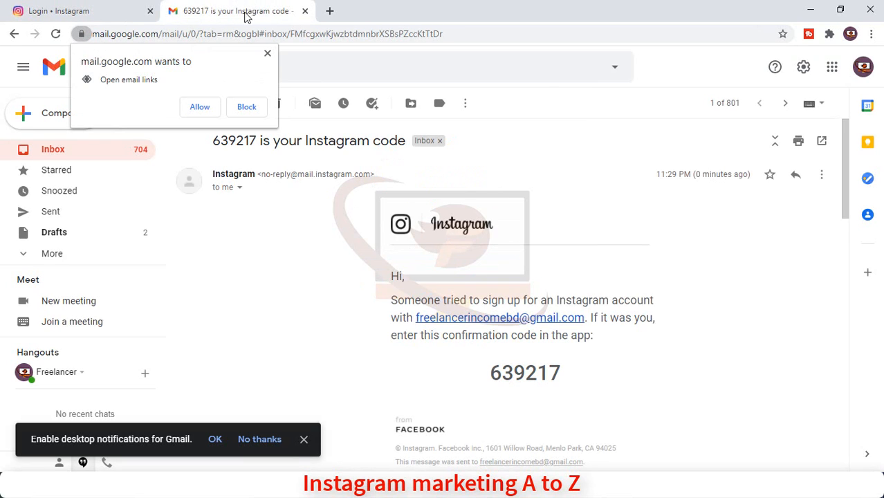
left_click_drag(494, 366, 580, 379)
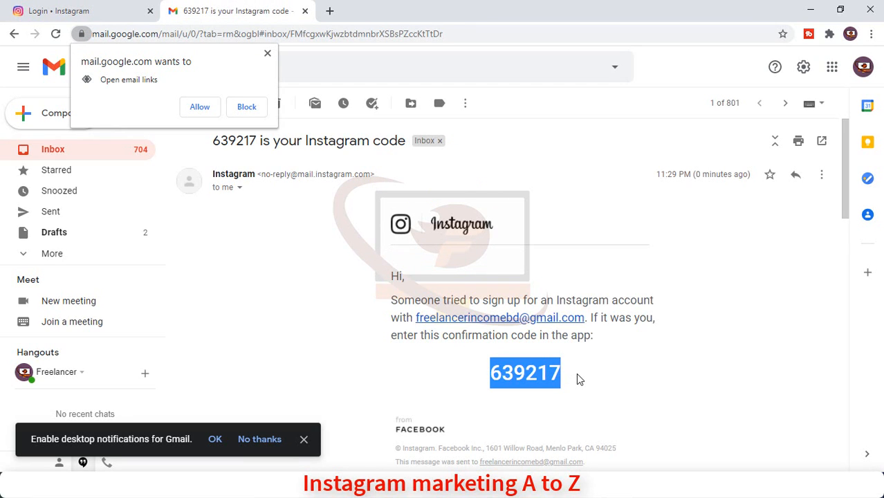
left_click(127, 8)
double_click(377, 238)
key("ctrl+v")
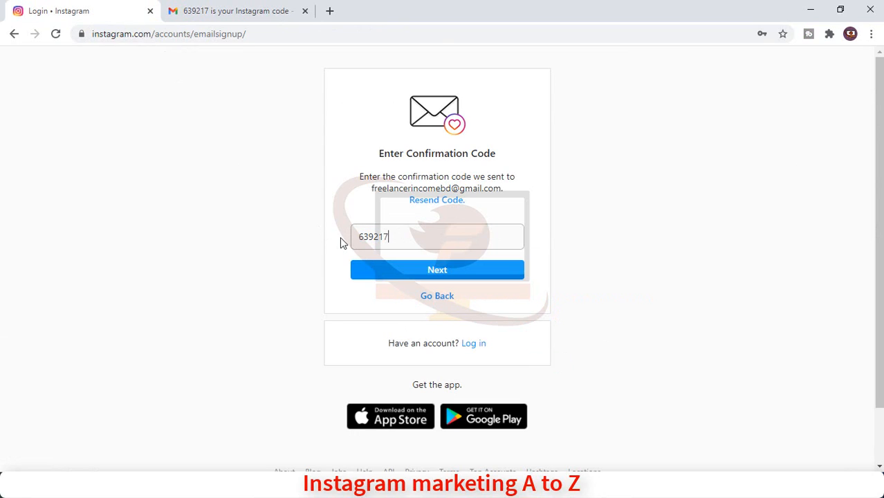
left_click(405, 279)
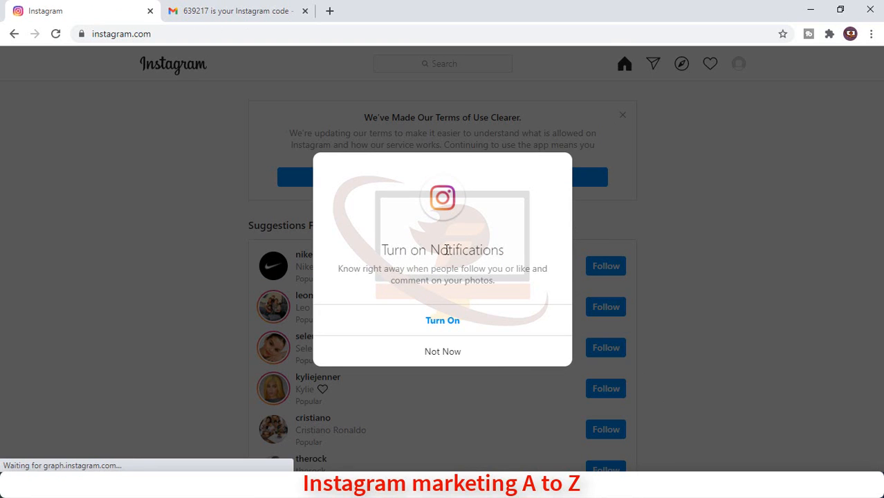
Step: Turn on Instagram notifications and allow the site to show them in the browser
left_click(442, 323)
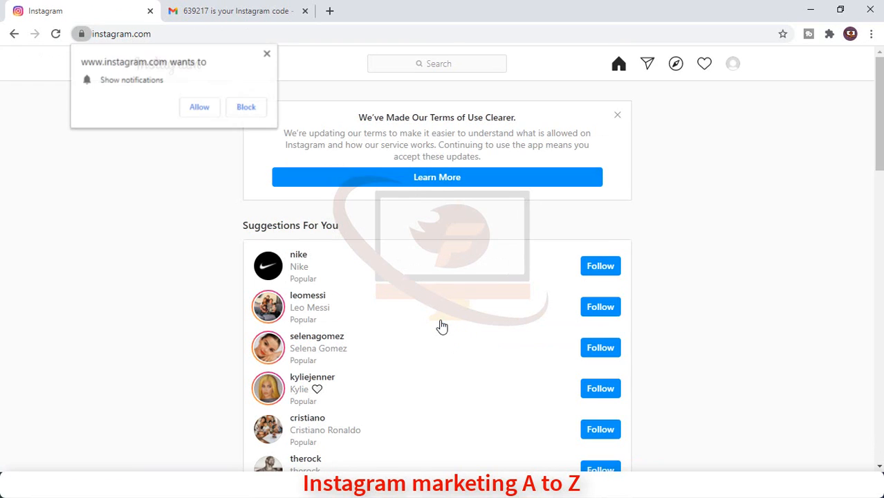
left_click(189, 111)
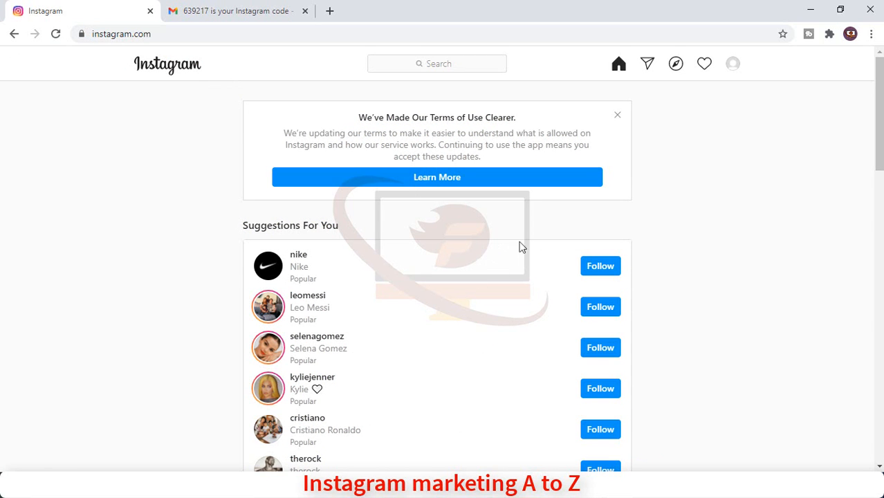
Step: Look through the suggested accounts and open the new account's own profile page
scroll(474, 276, "down", 8)
scroll(385, 281, "down", 5)
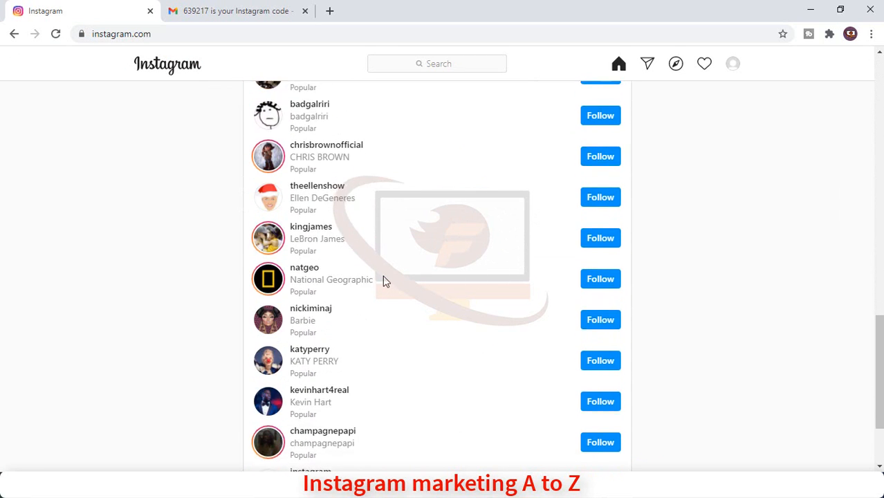
scroll(385, 281, "up", 15)
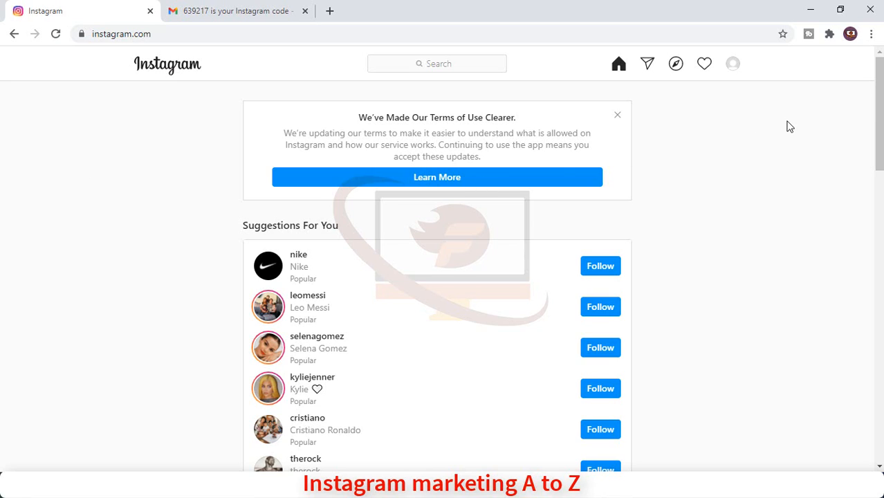
left_click(732, 68)
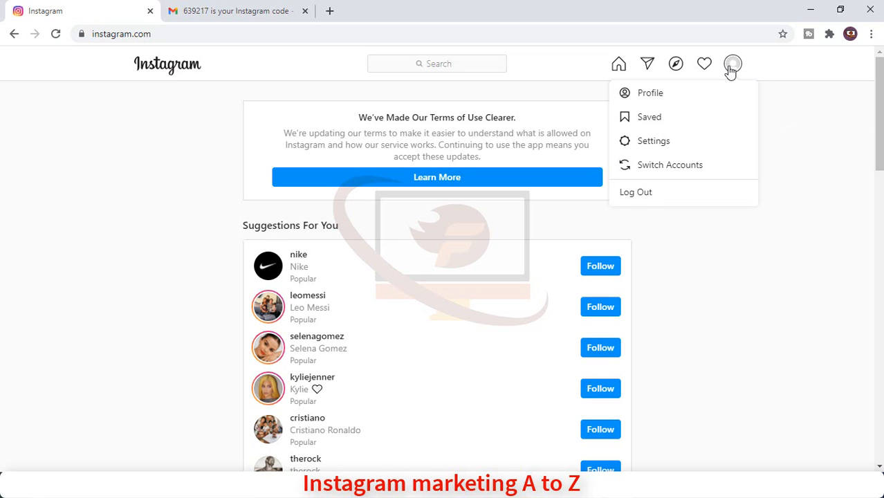
left_click(662, 96)
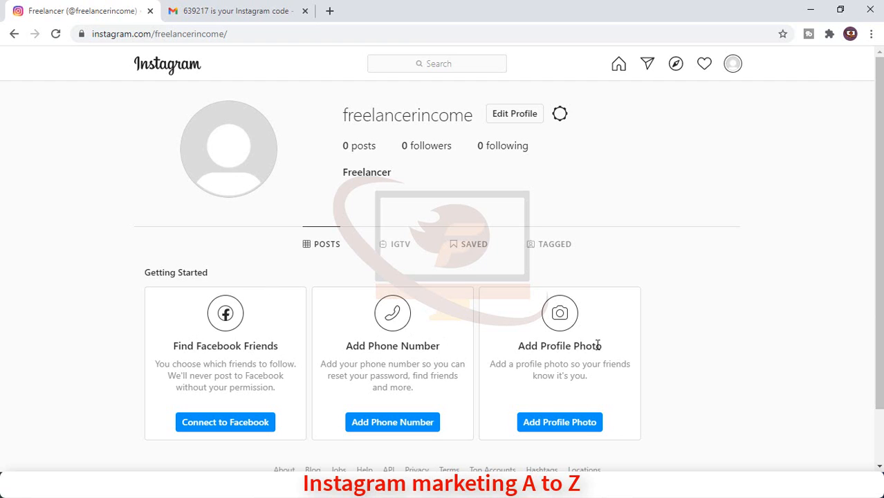
Step: Upload LOGO-2 as the profile photo from the logo folder under MY SITE & CHANAL, YOU TUBE, Freelancer Income BD on drive G
scroll(612, 356, "down", 2)
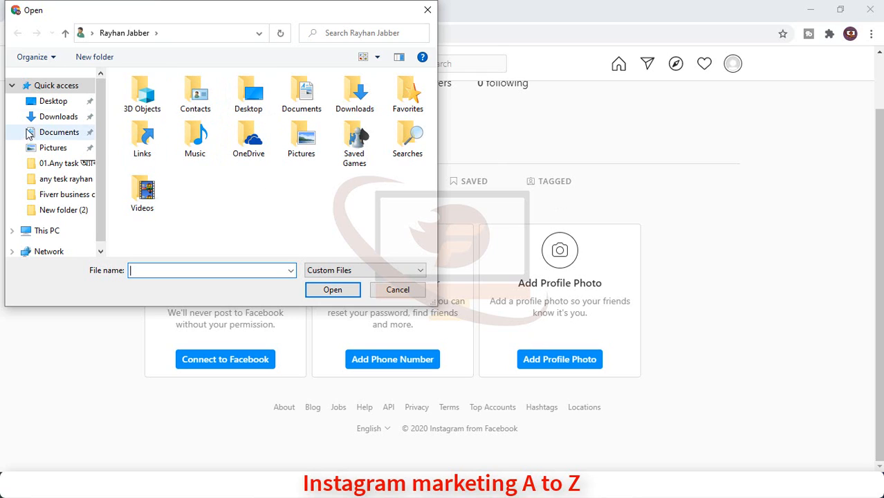
scroll(27, 181, "down", 1)
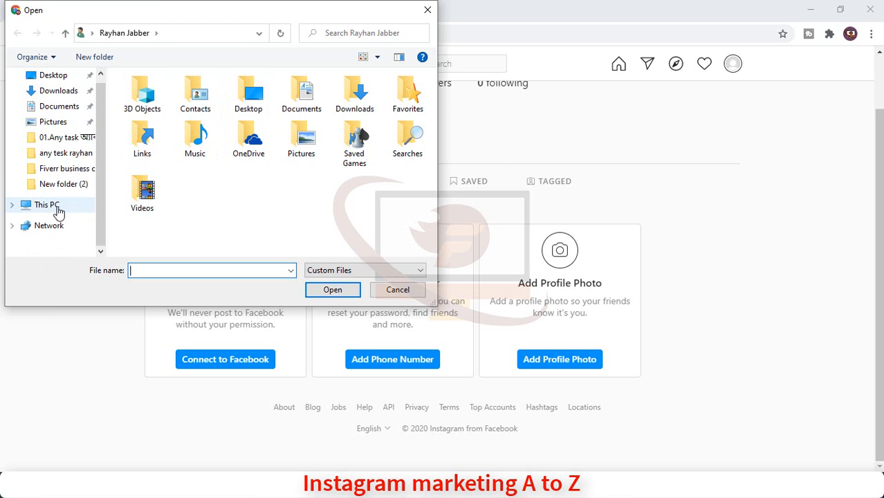
left_click(59, 211)
scroll(217, 197, "down", 5)
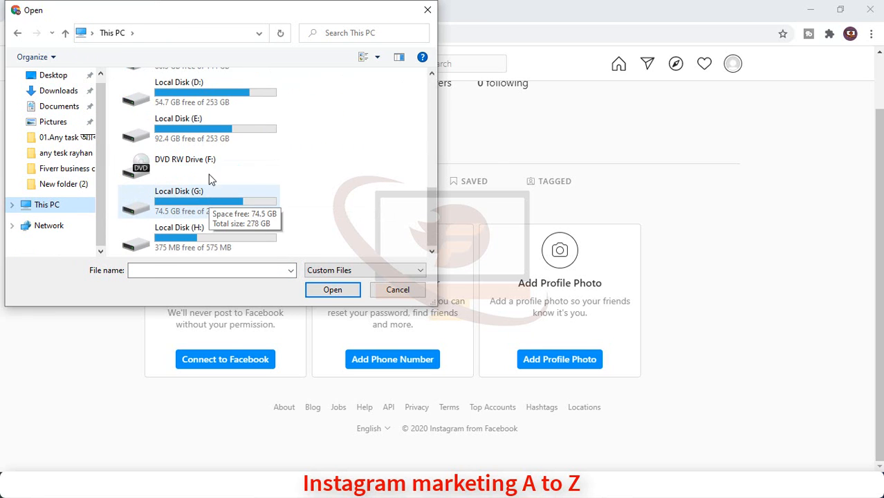
double_click(201, 199)
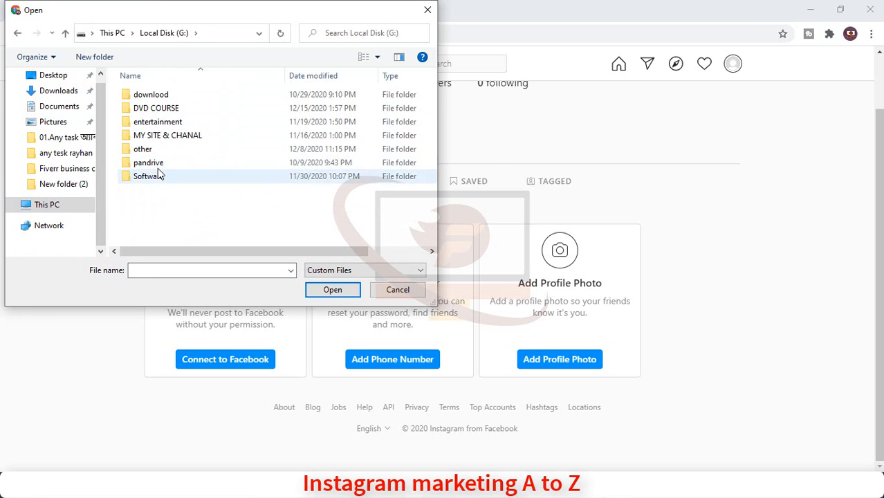
double_click(159, 134)
left_click(153, 192)
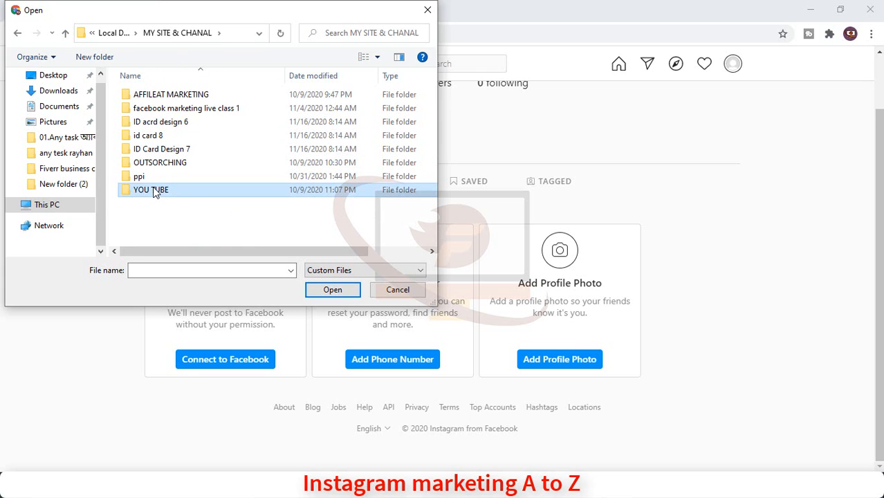
double_click(154, 192)
double_click(159, 94)
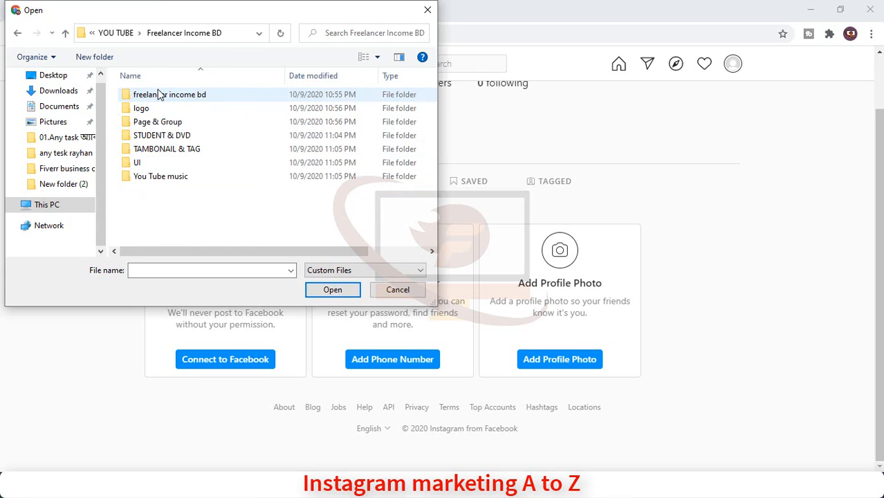
double_click(151, 109)
scroll(239, 161, "down", 1)
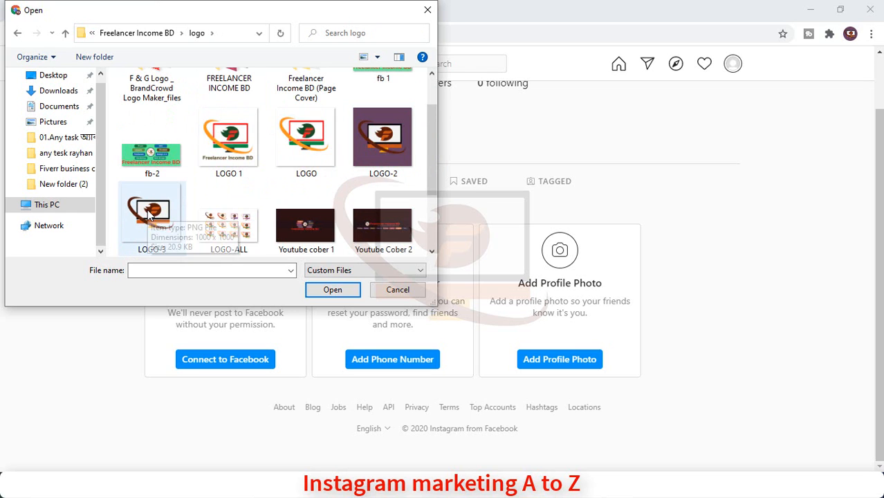
double_click(398, 132)
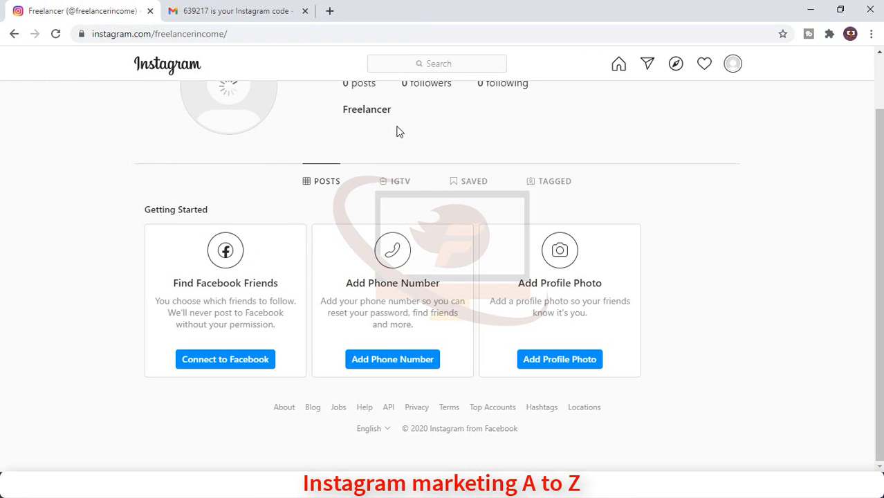
Step: Change the profile's username to freelancerincomebd, save the profile, and reload the page
scroll(242, 194, "up", 1)
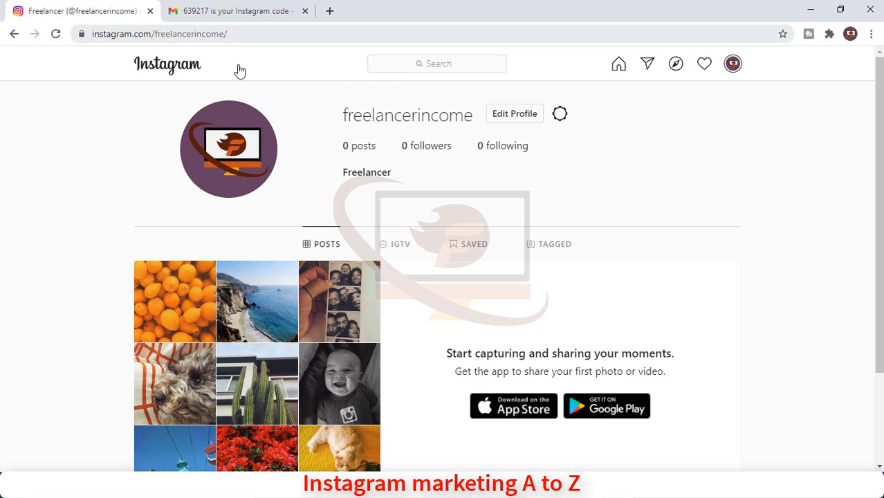
left_click(499, 119)
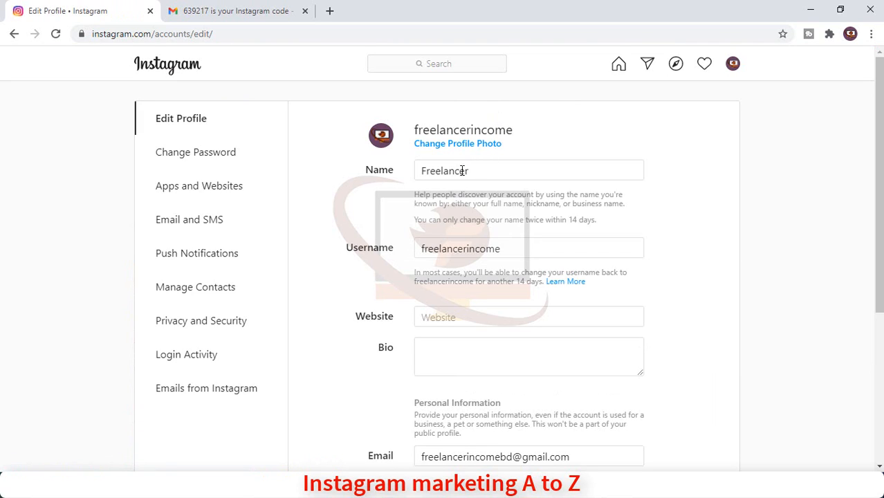
left_click(515, 248)
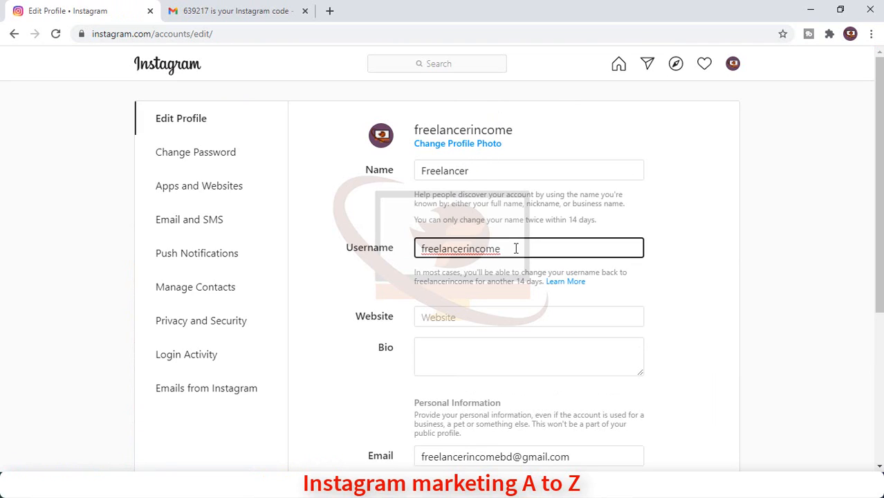
type("bd")
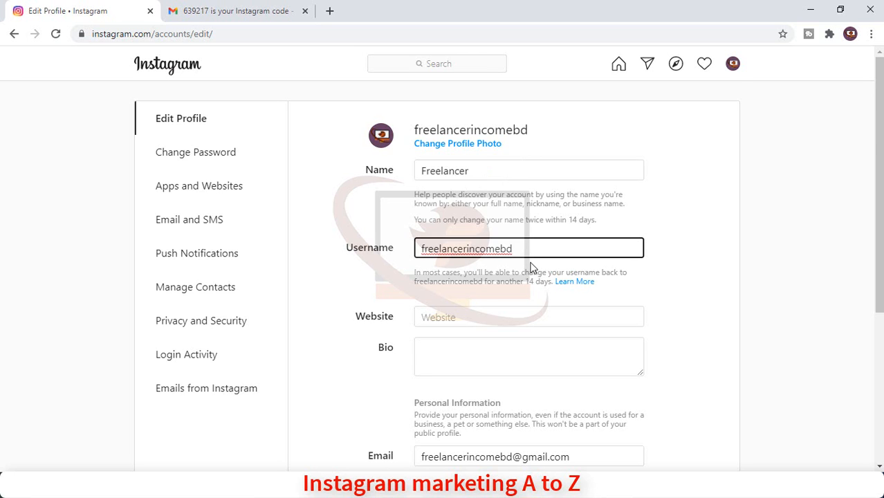
scroll(531, 269, "down", 3)
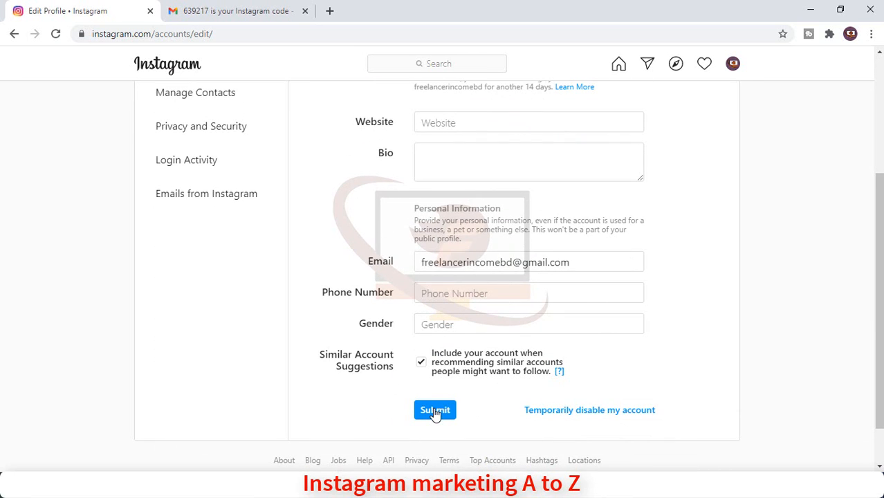
left_click(435, 412)
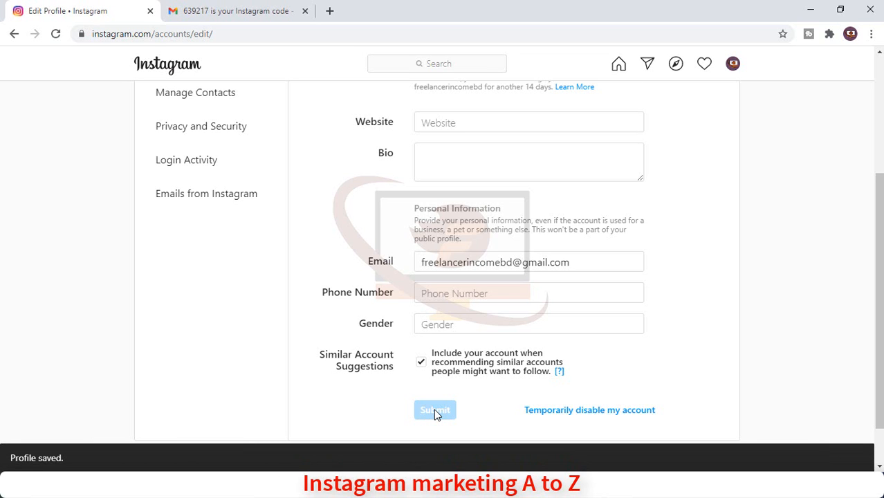
scroll(316, 294, "up", 3)
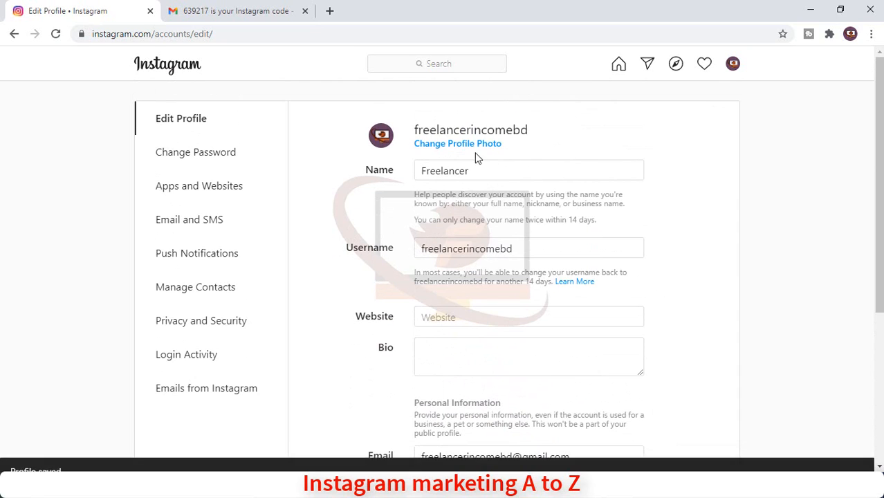
left_click(60, 35)
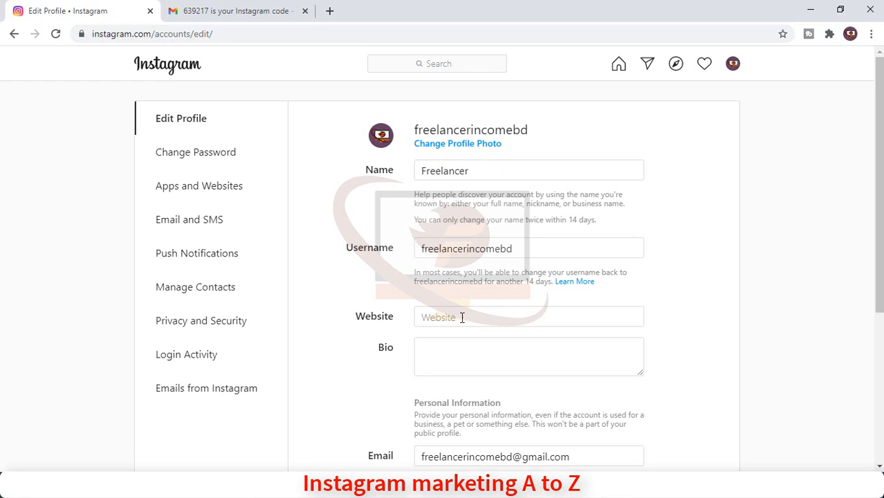
scroll(462, 310, "down", 1)
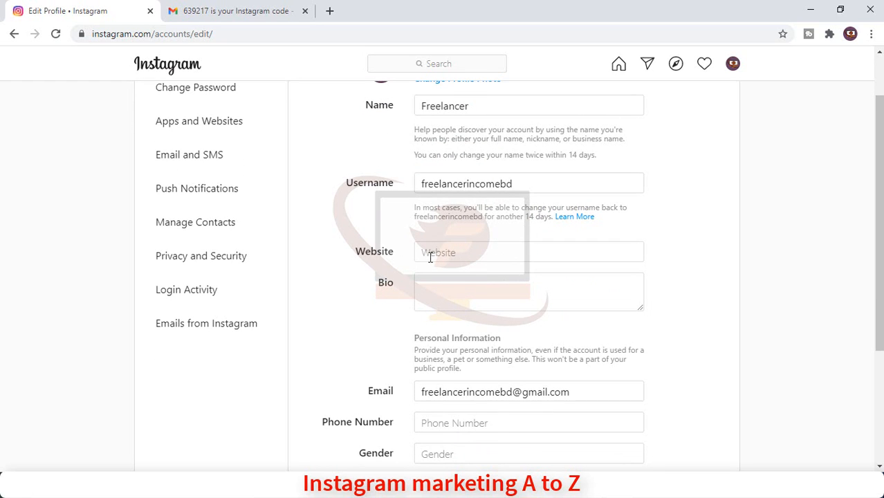
left_click(430, 257)
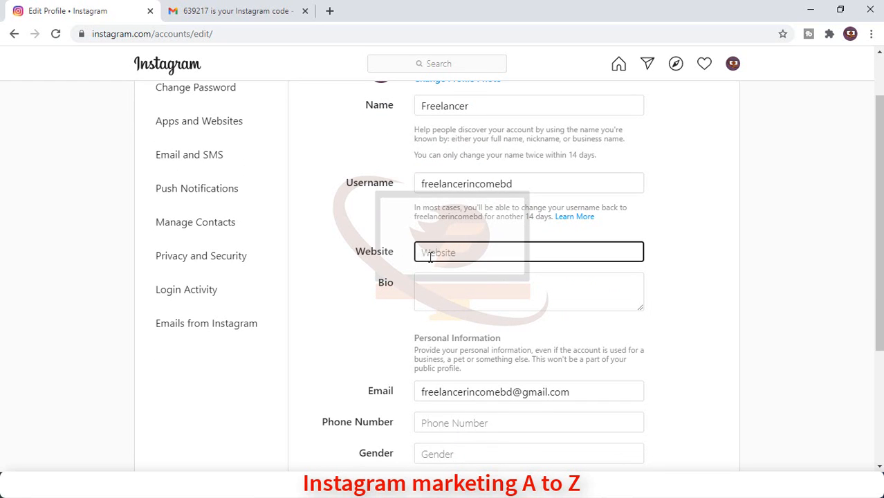
type("www.freelancerincome b")
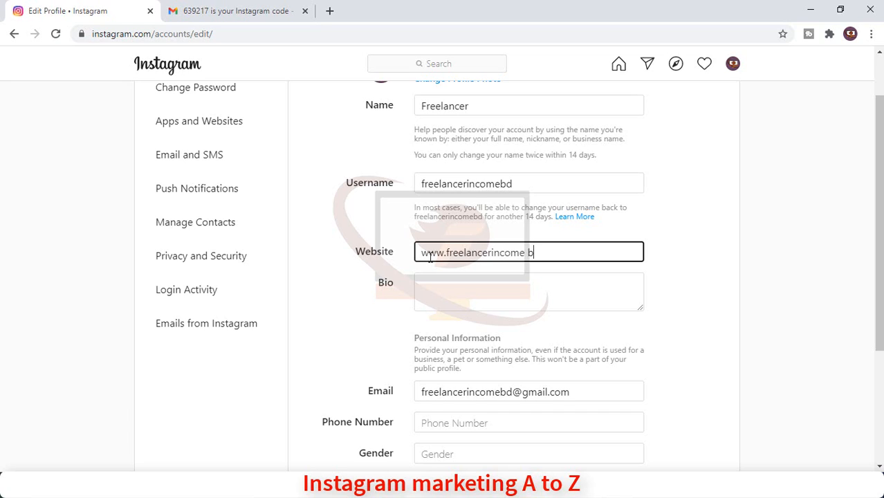
type("d")
key("BackSpace")
type(".com")
scroll(474, 394, "down", 1)
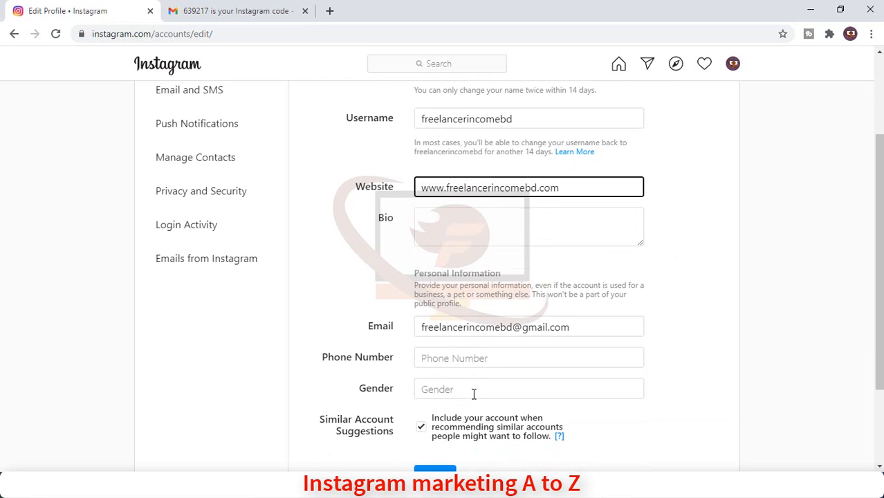
Step: Enter the account's phone number in the profile's personal information
left_click(444, 360)
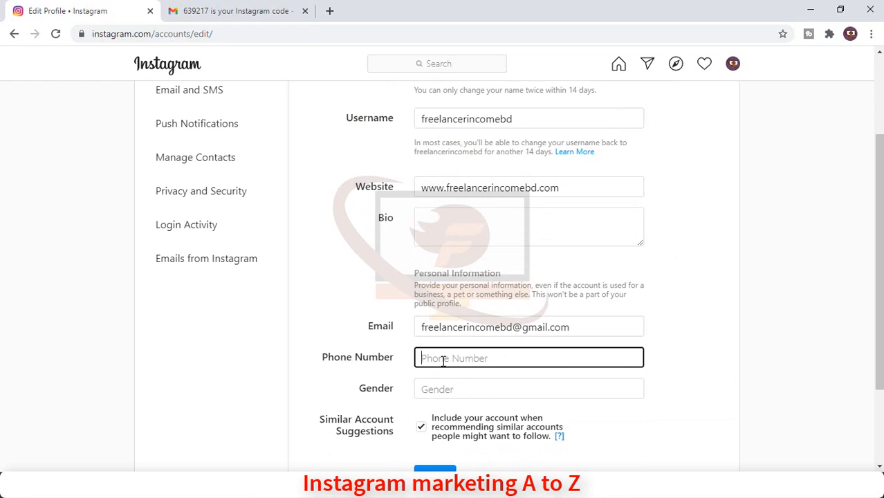
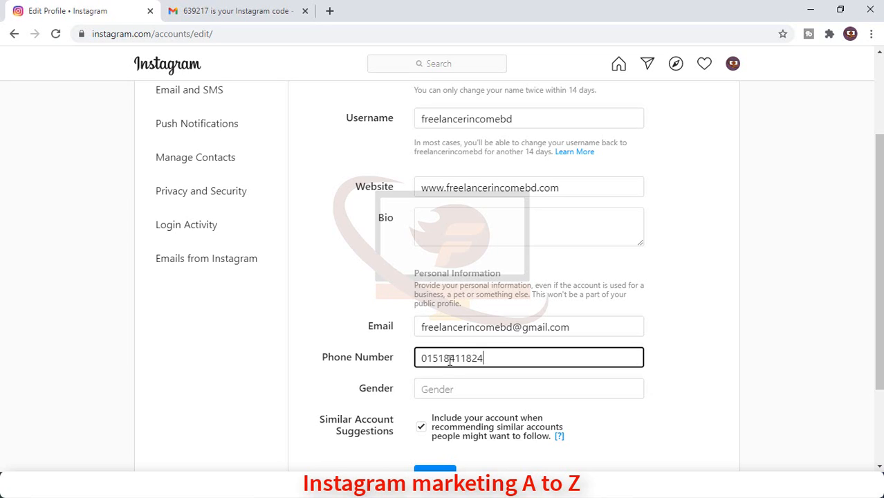
Step: View the profile's gender options and close them without choosing one
scroll(494, 358, "down", 1)
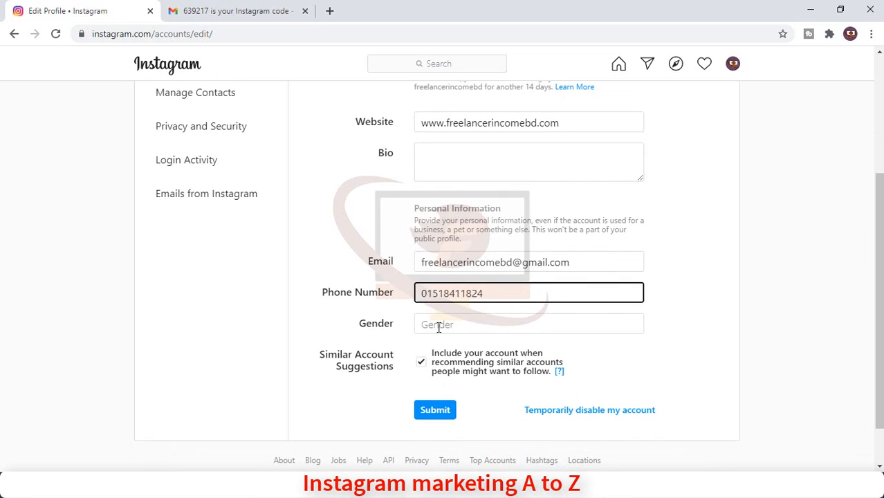
left_click(438, 325)
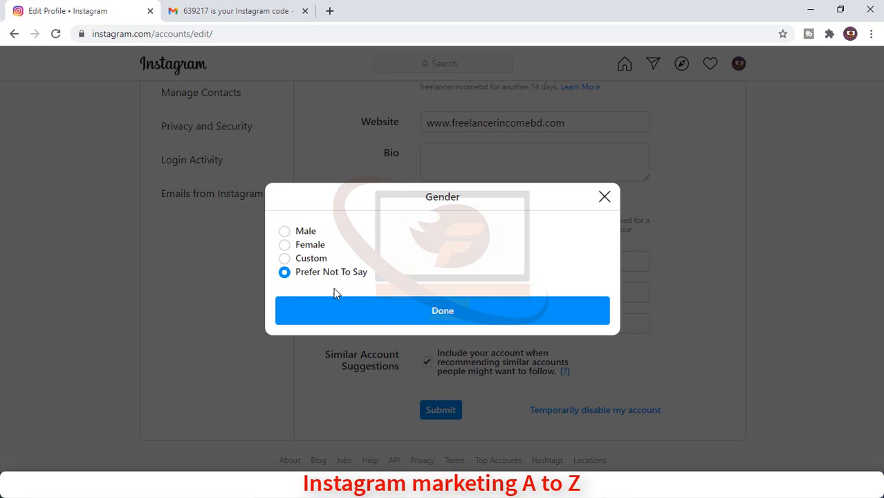
left_click(604, 199)
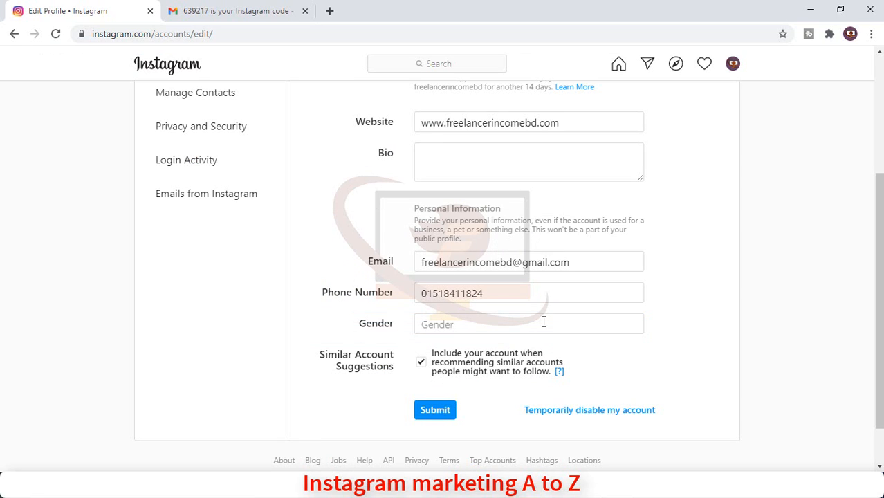
Step: Try to submit the profile with the new website and phone number, and check the form's fields
left_click(434, 415)
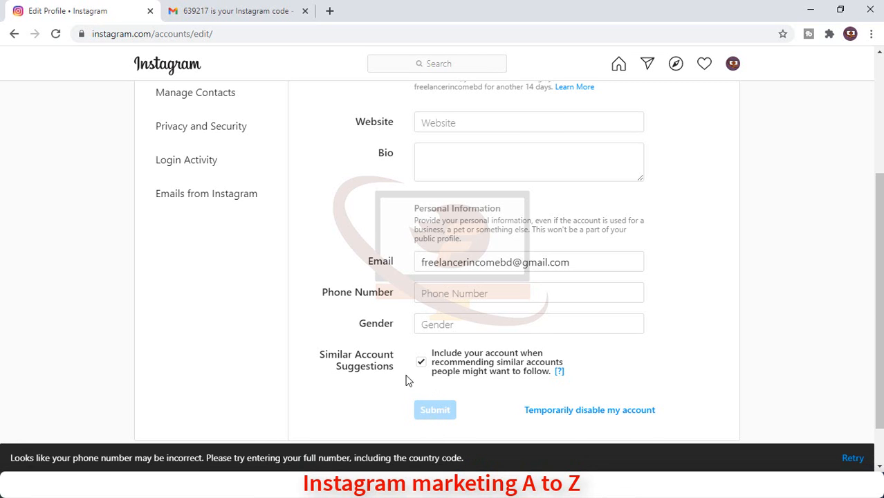
scroll(367, 366, "up", 2)
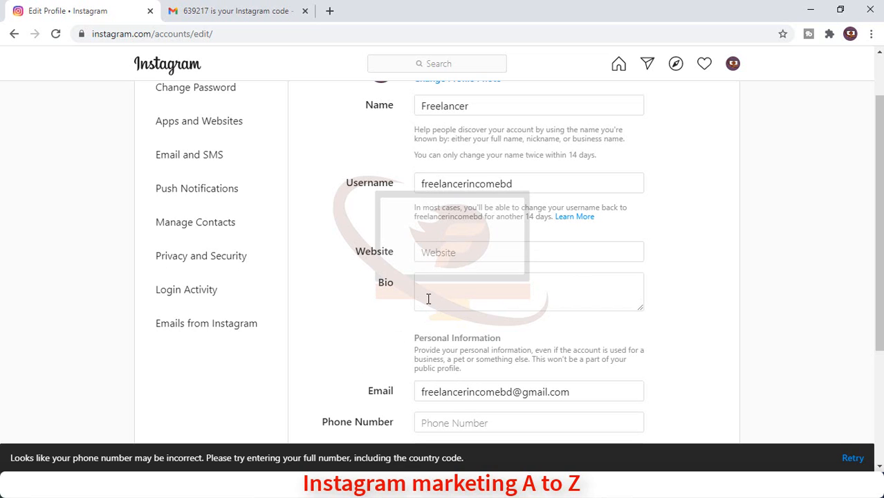
scroll(428, 299, "down", 3)
scroll(438, 321, "up", 1)
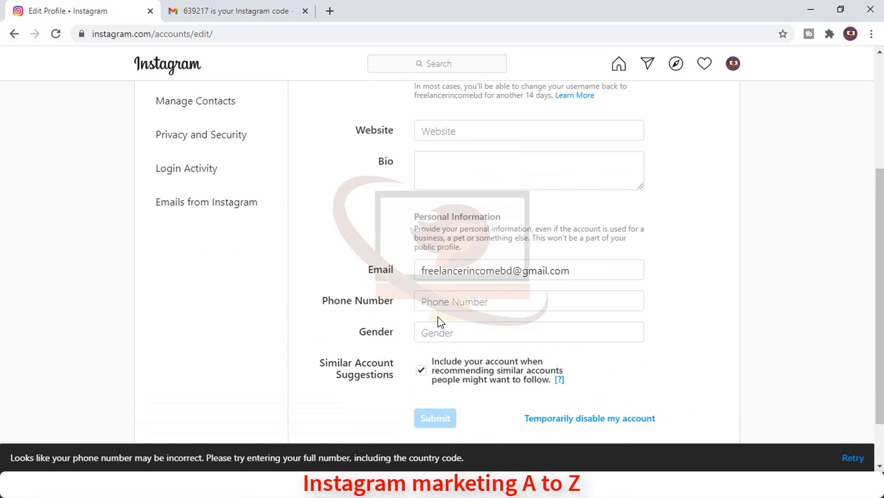
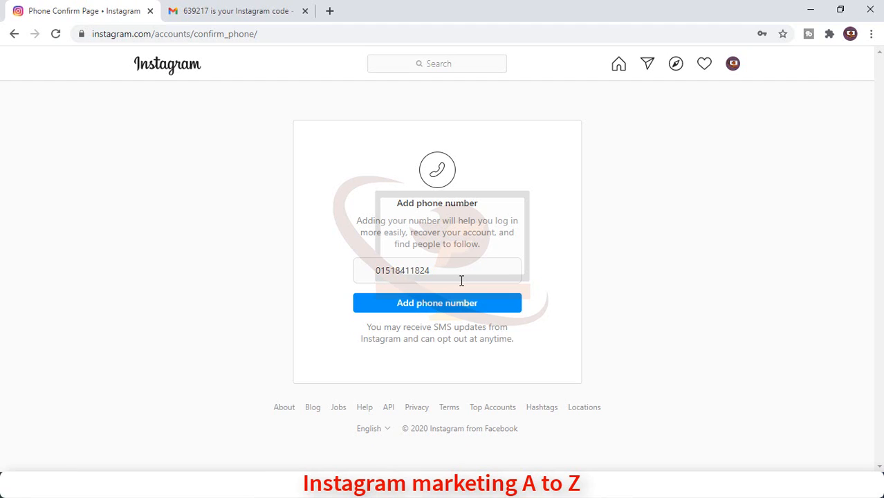
Step: Add the country prefix +88 to the account's phone number and submit it for confirmation
left_click(409, 309)
left_click(377, 270)
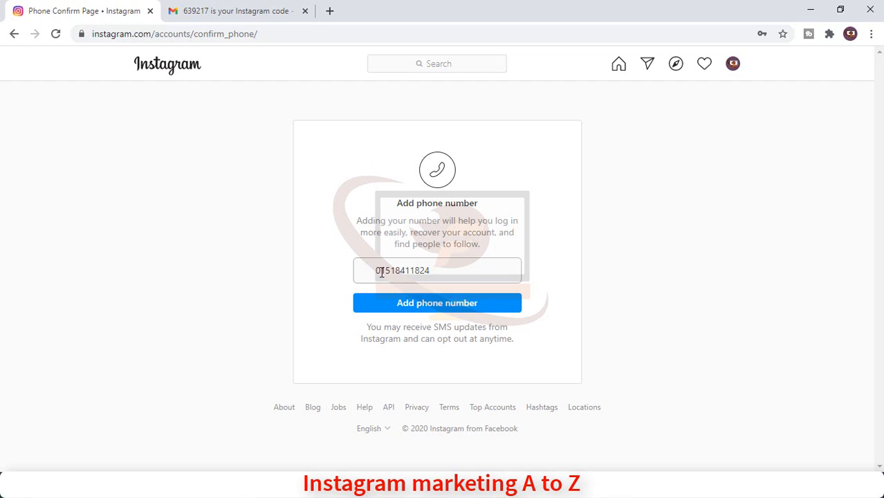
type("+88")
left_click(401, 309)
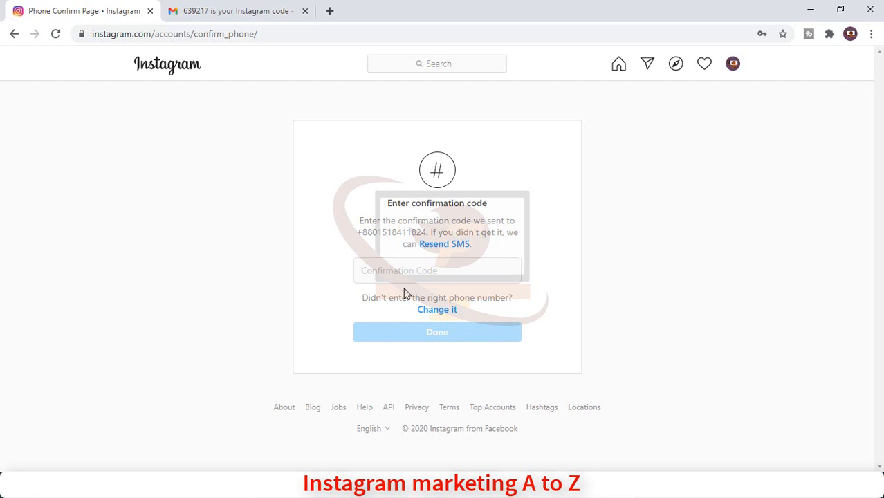
Step: Enter the SMS confirmation code for the phone number and finish the confirmation
left_click(404, 272)
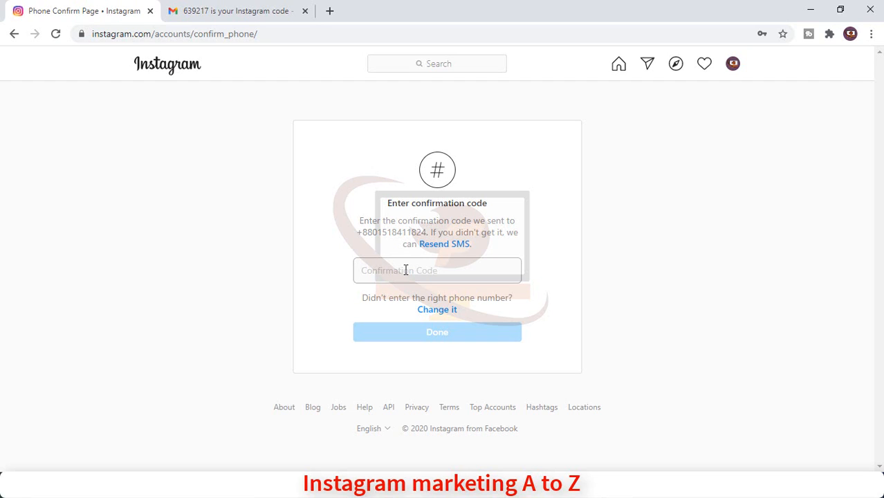
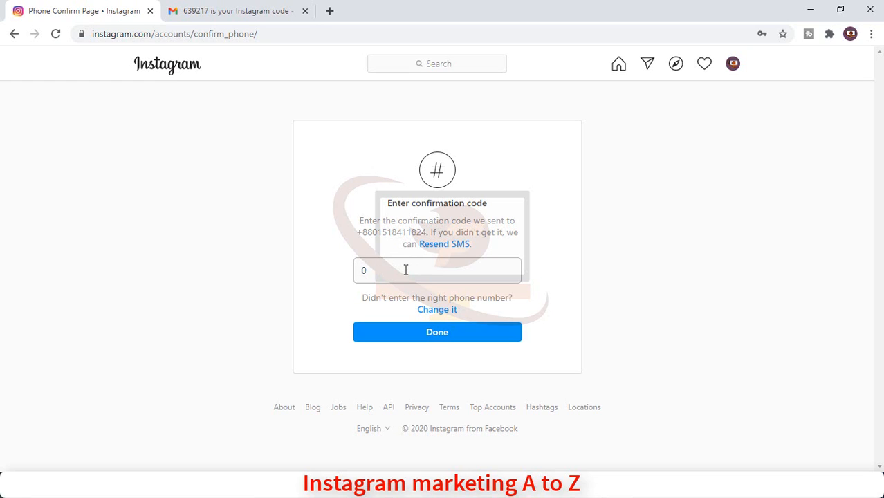
left_click(419, 335)
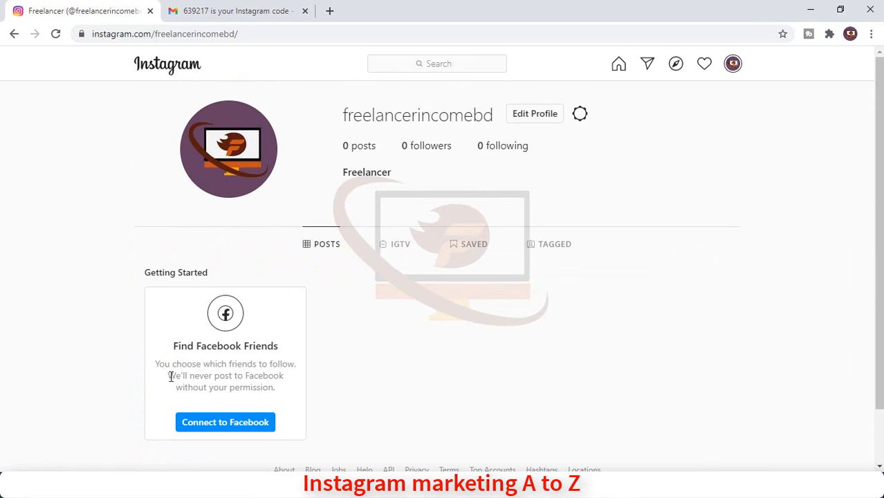
Step: Look over the new freelancerincomebd profile page, then view its followers list and close it
scroll(235, 348, "down", 1)
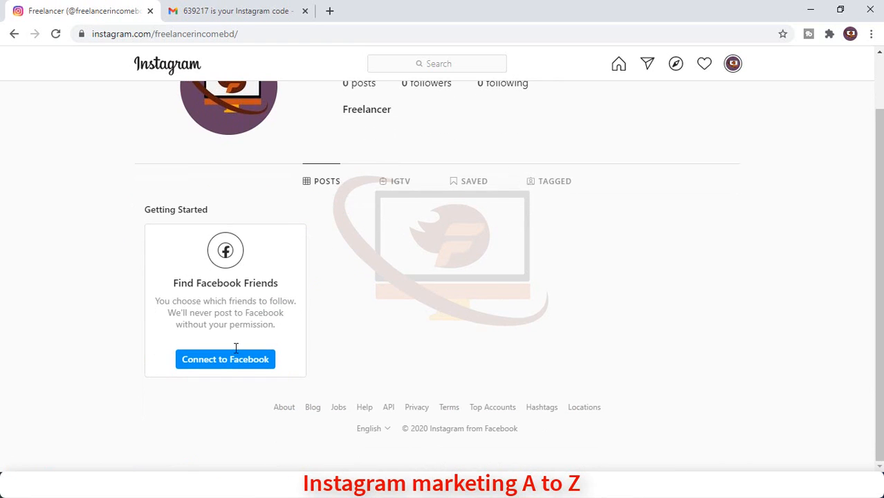
scroll(306, 274, "up", 1)
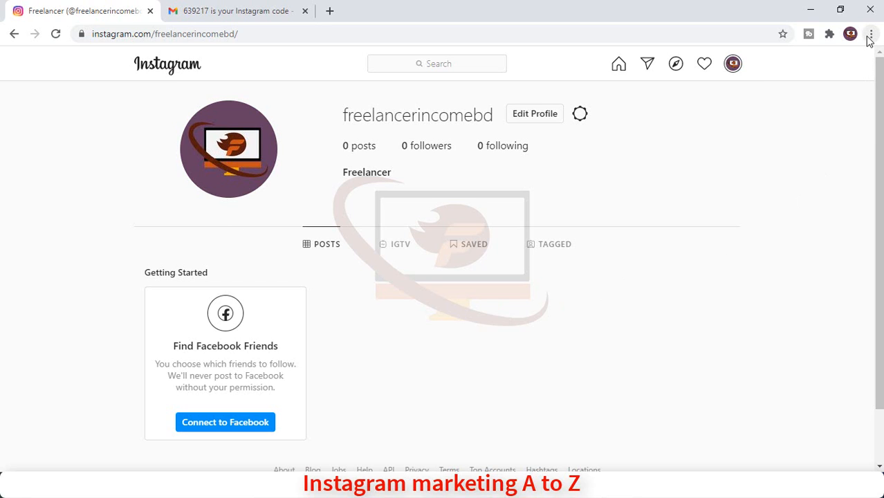
left_click(415, 149)
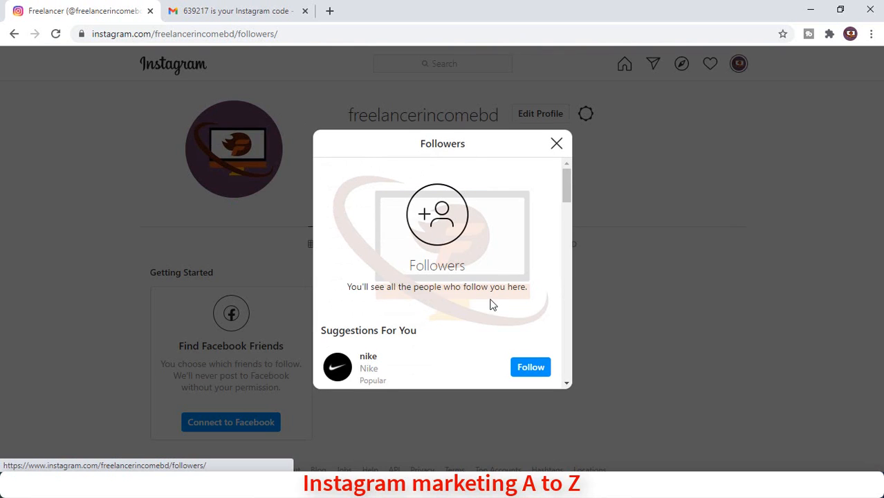
left_click(557, 146)
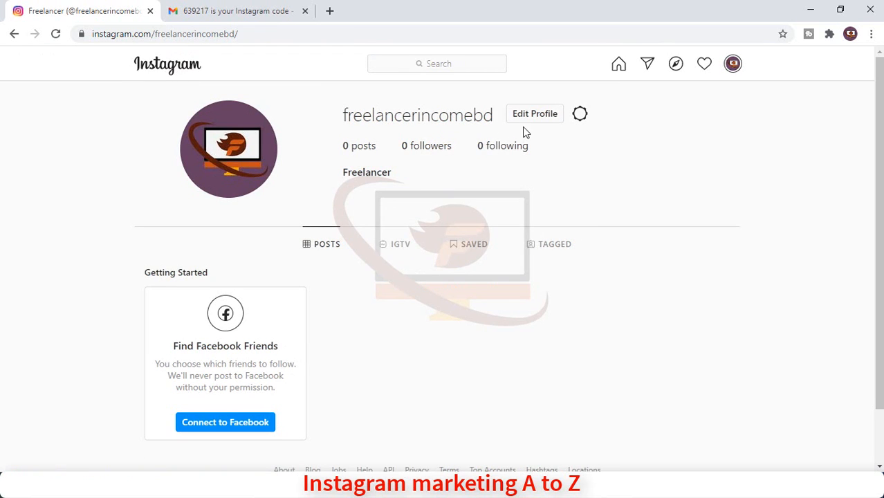
Step: Search for the acquaintance's account by username, open the matching profile and follow it
left_click(456, 64)
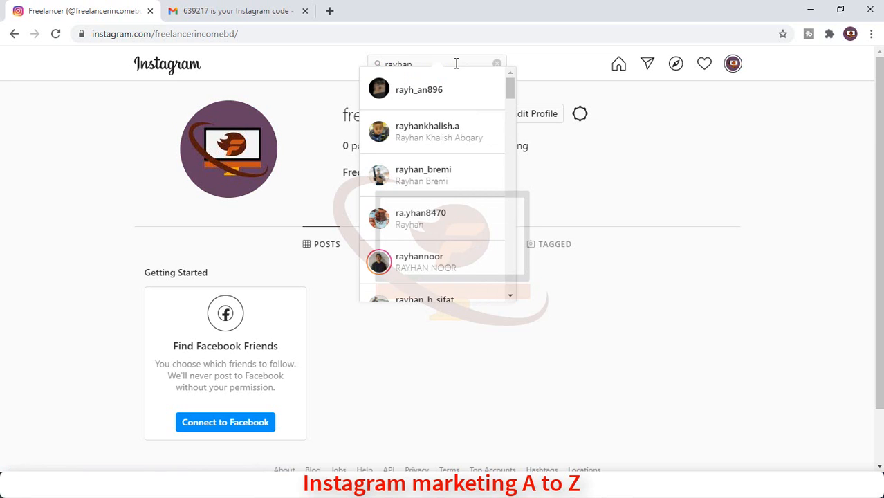
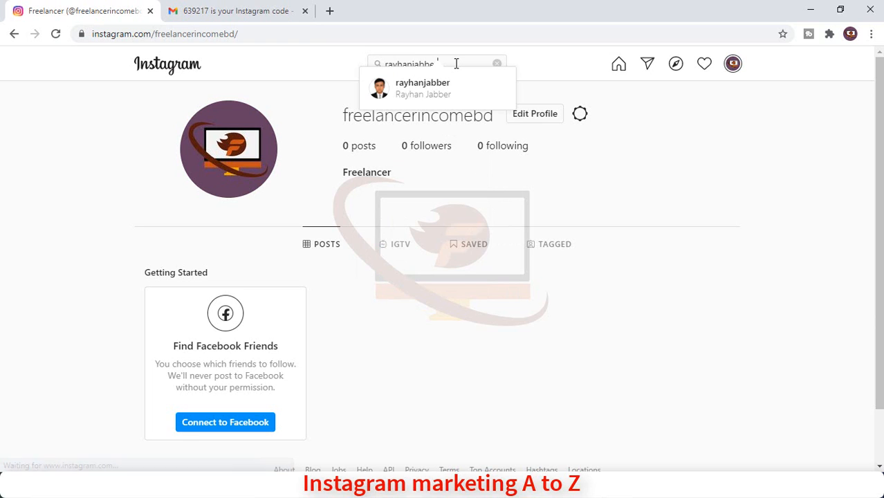
left_click(409, 86)
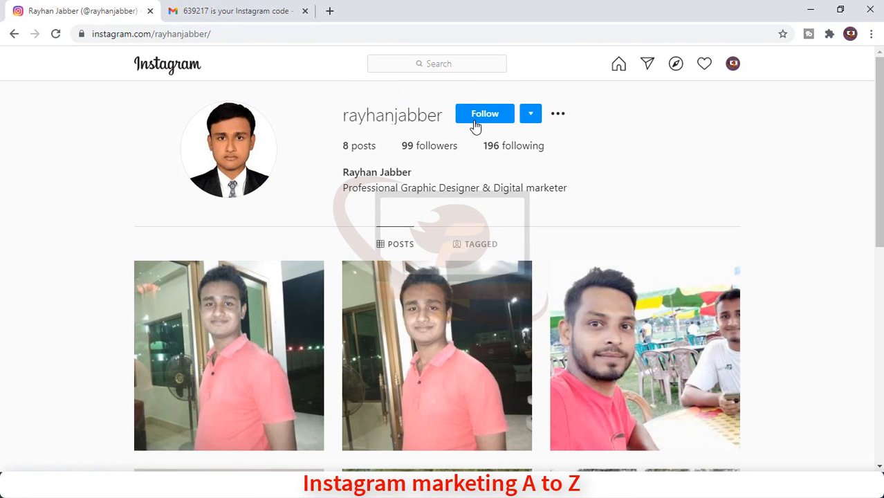
left_click(475, 121)
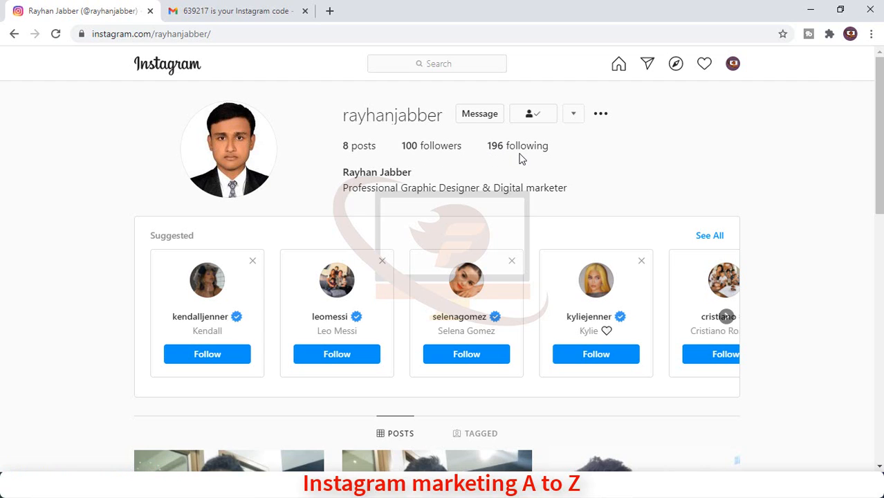
Step: Browse the posts on the followed account's profile and return to its header
scroll(421, 207, "down", 6)
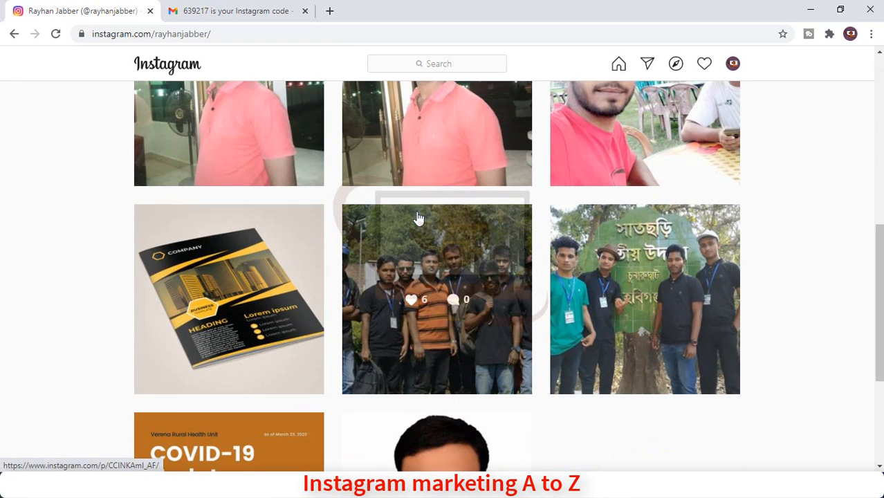
scroll(418, 218, "down", 1)
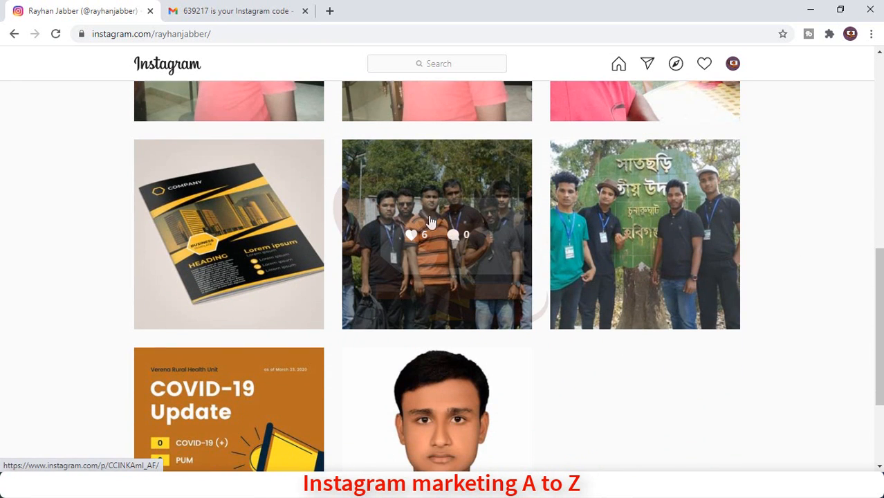
scroll(454, 256, "down", 2)
scroll(452, 252, "up", 1)
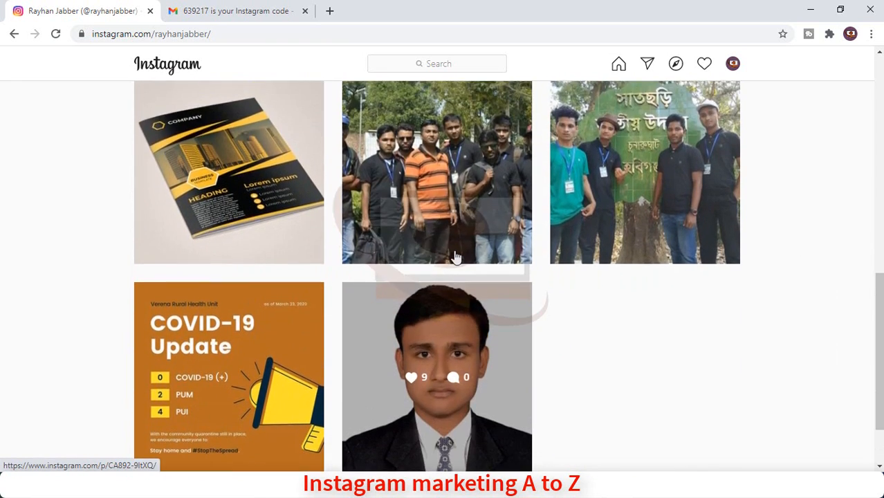
scroll(450, 325, "down", 1)
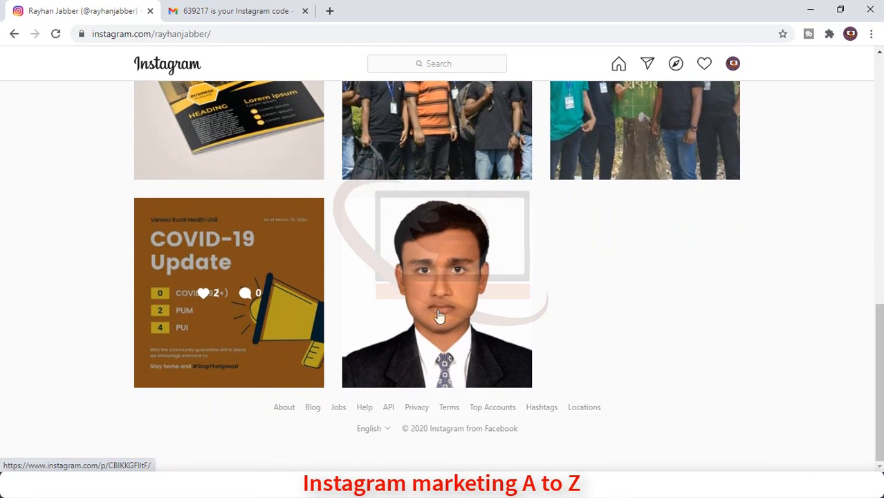
scroll(557, 304, "up", 4)
scroll(373, 294, "up", 5)
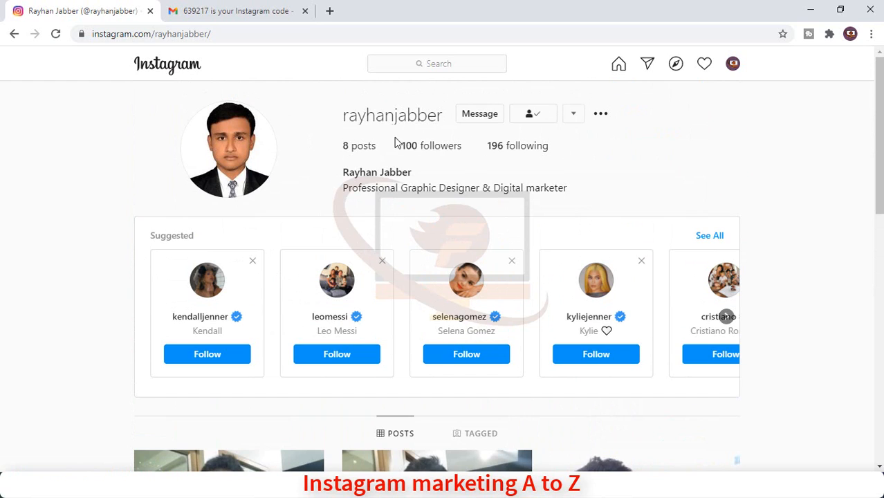
Step: Go to the home feed, look through the suggested accounts and dismiss the Terms of Use notice
left_click(733, 65)
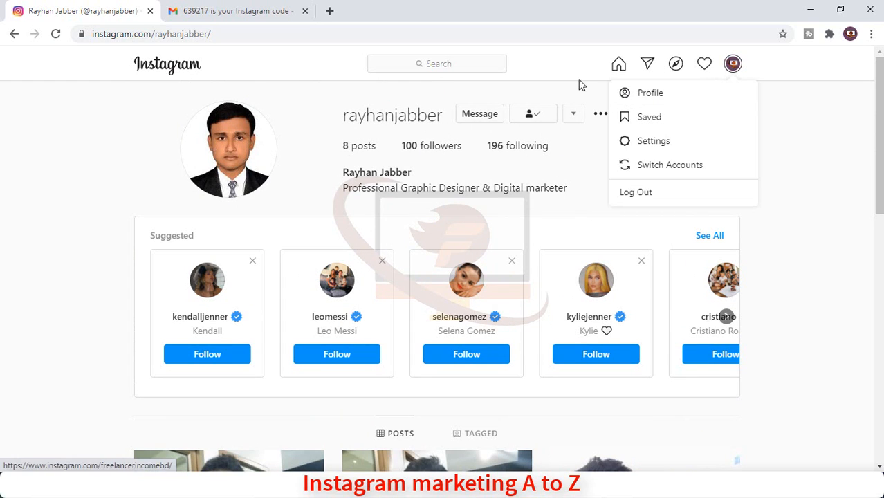
left_click(618, 64)
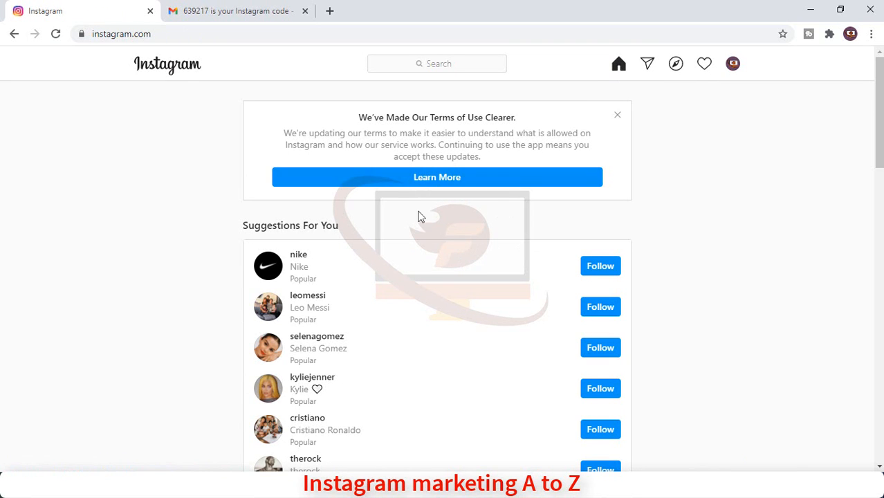
scroll(440, 320, "down", 4)
scroll(440, 320, "down", 11)
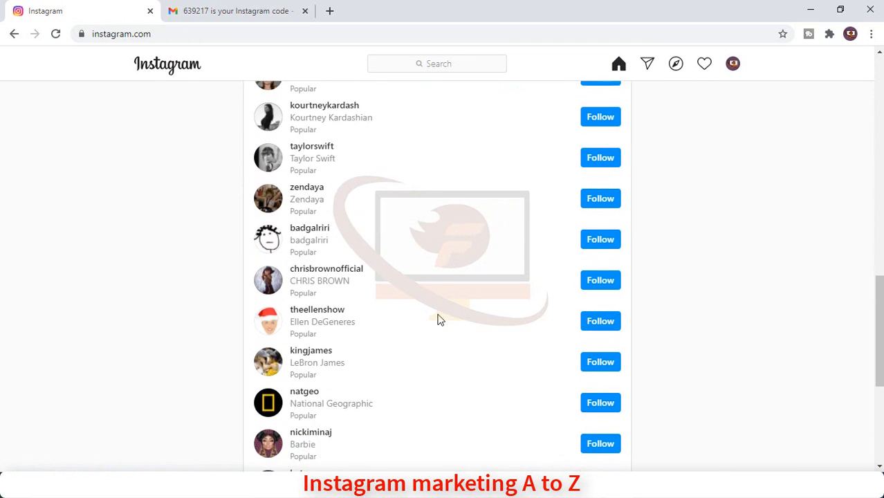
scroll(441, 321, "up", 2)
scroll(440, 321, "up", 13)
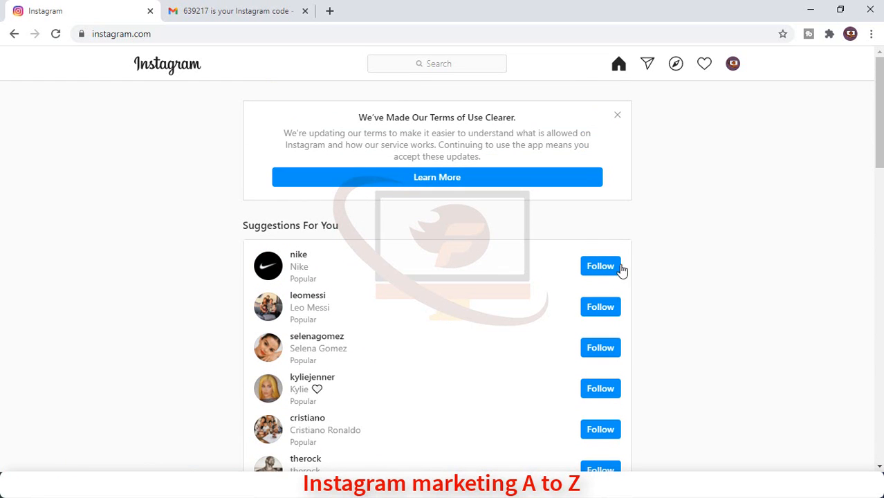
left_click(617, 116)
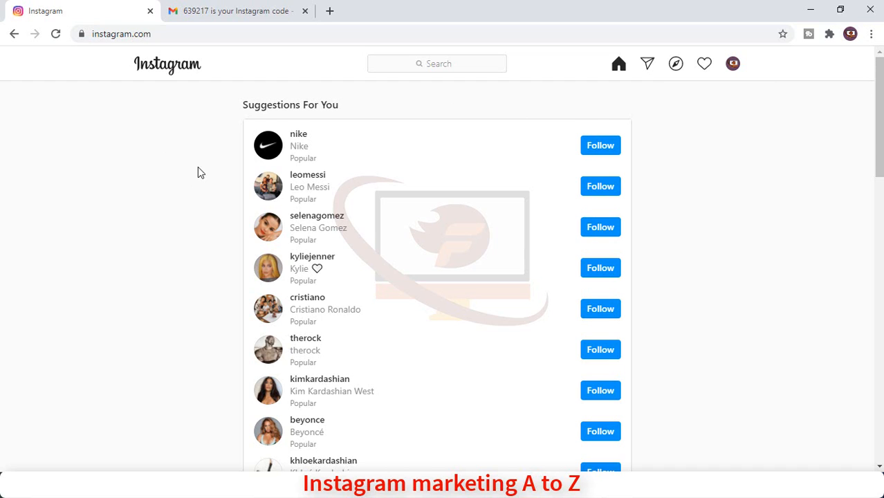
Step: Open the browser's Developer tools for the home page, turn on device emulation and widen the page area
left_click(871, 35)
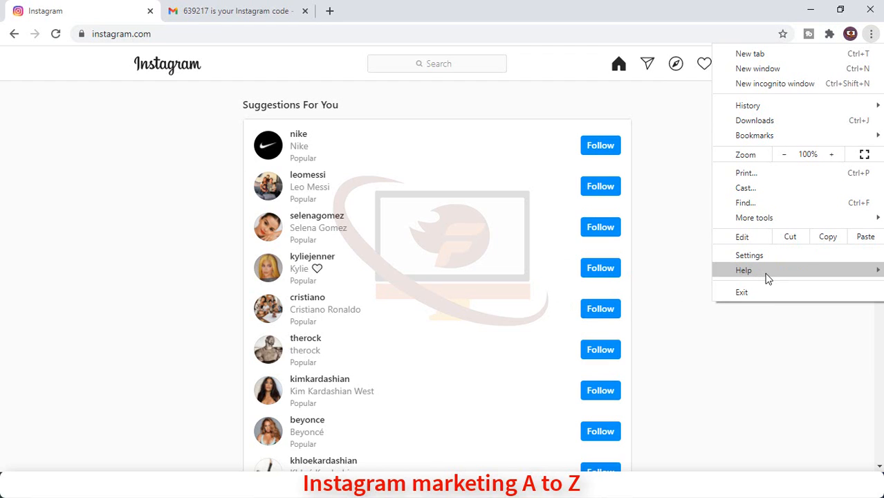
mouse_move(762, 224)
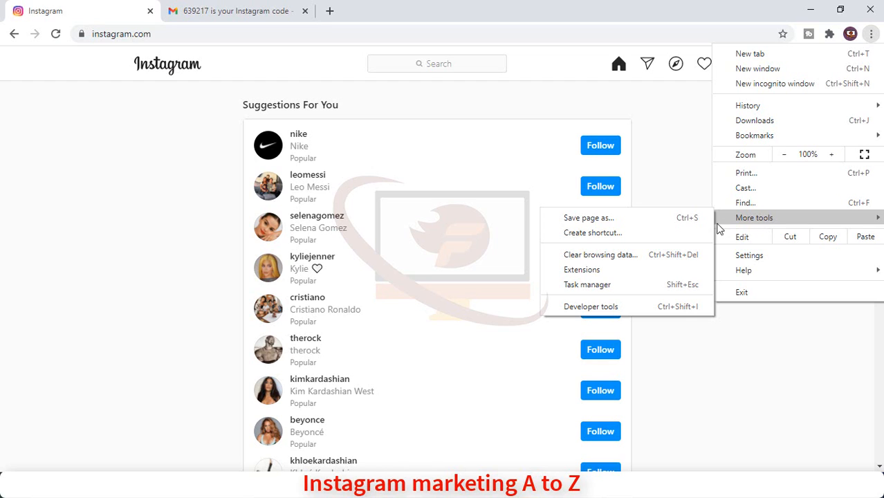
left_click(629, 310)
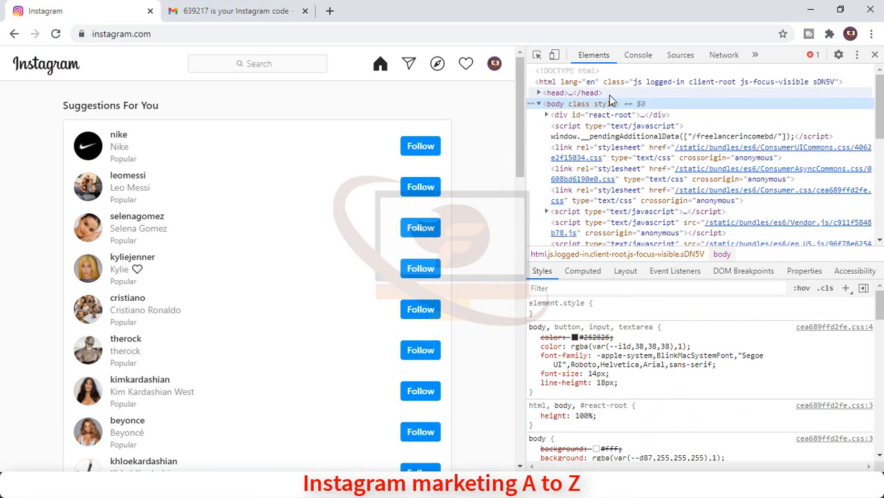
left_click(555, 55)
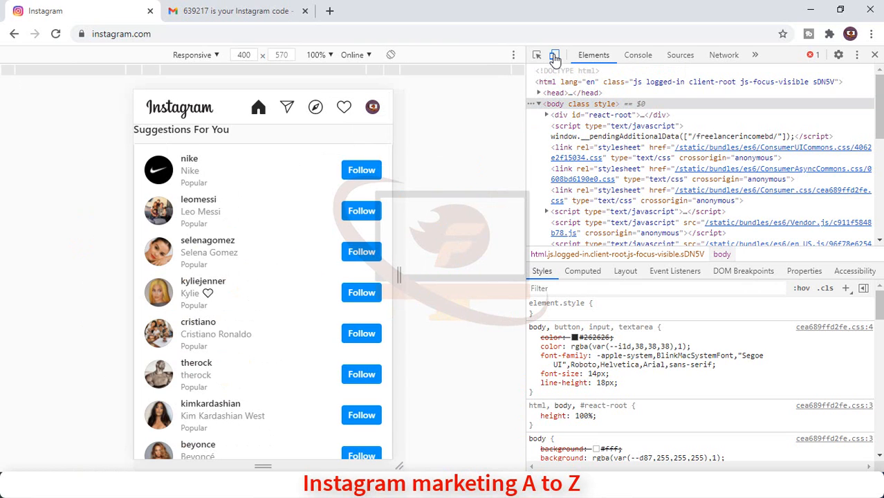
left_click_drag(526, 137, 772, 148)
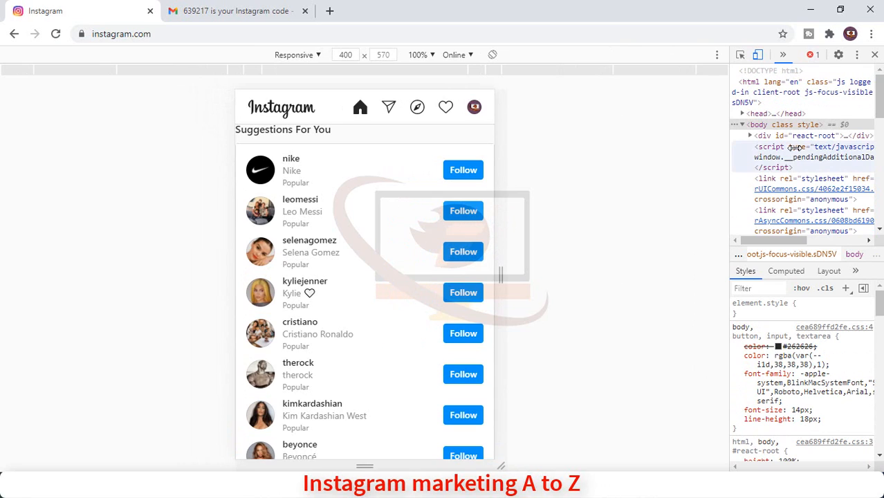
Step: Emulate an iPhone 6/7/8, reload Instagram in its mobile layout and decline adding it to the Home screen
left_click(316, 58)
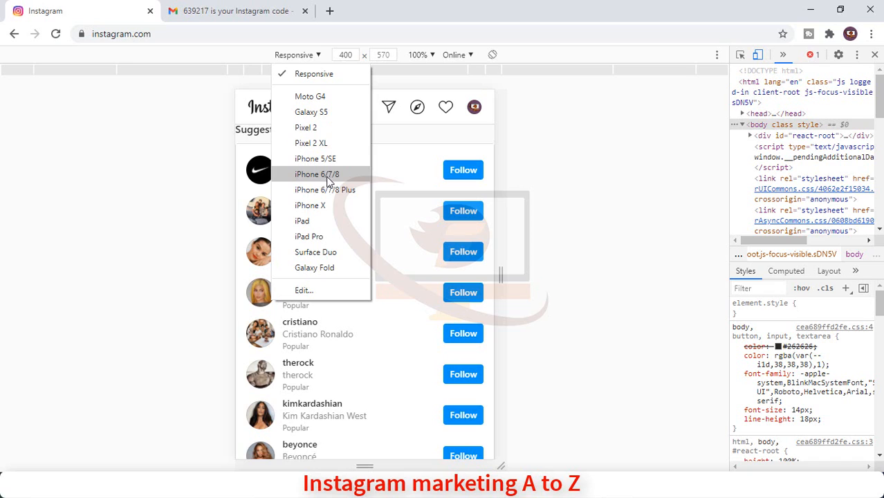
key("Escape")
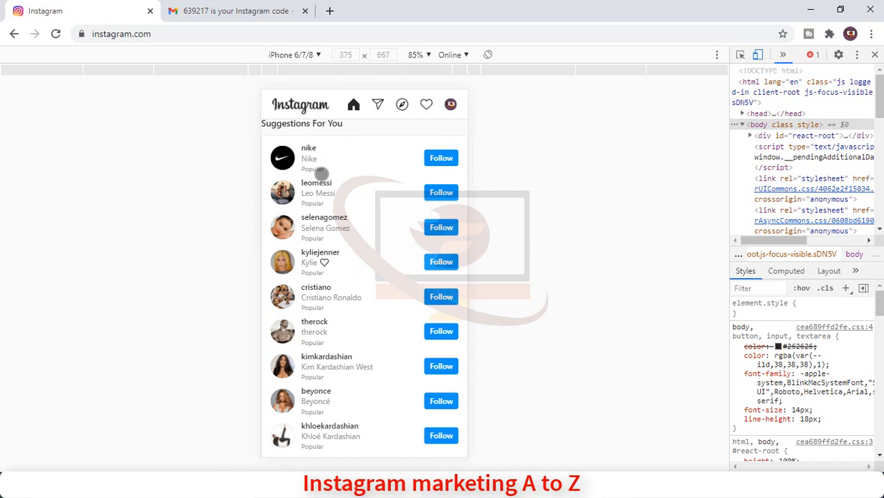
left_click(56, 35)
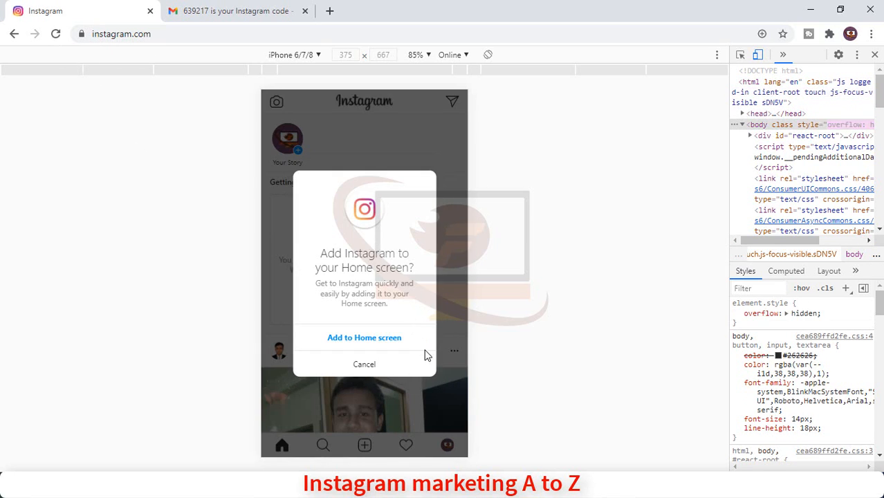
left_click(365, 365)
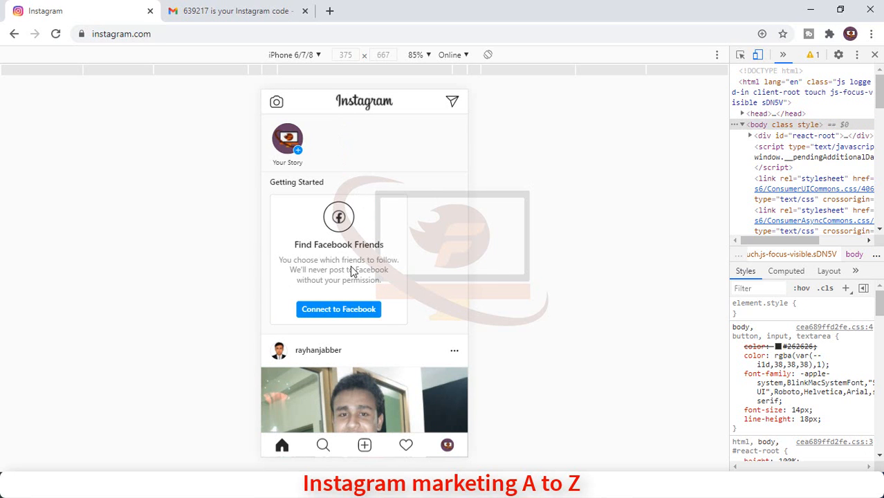
Step: Follow the first two suggested accounts in the mobile feed and return to the start of the feed
scroll(351, 274, "down", 5)
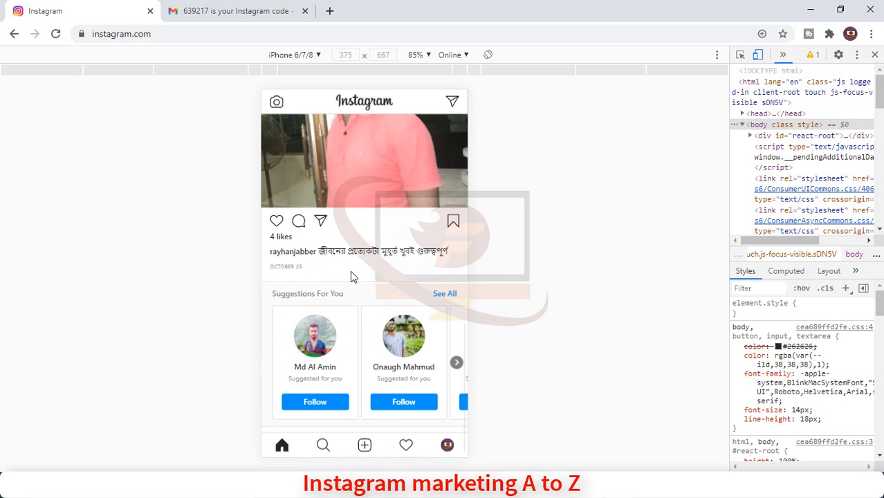
left_click(411, 407)
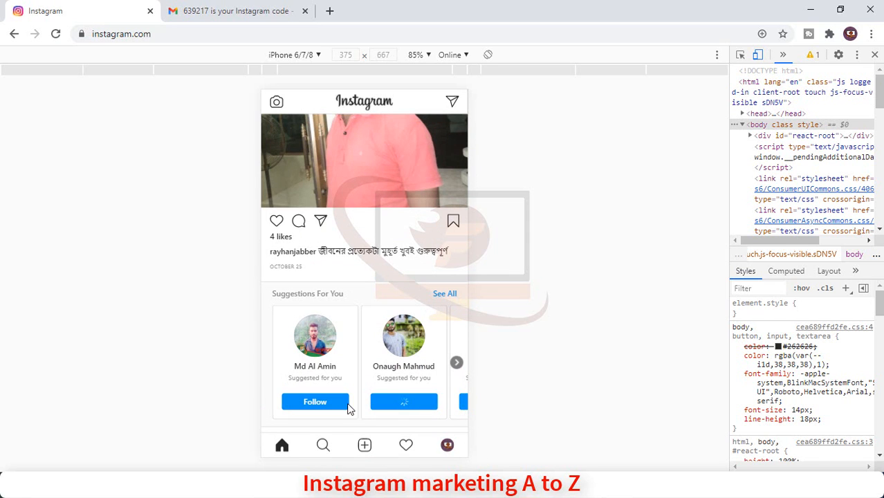
left_click(340, 404)
scroll(372, 357, "down", 5)
scroll(372, 357, "up", 10)
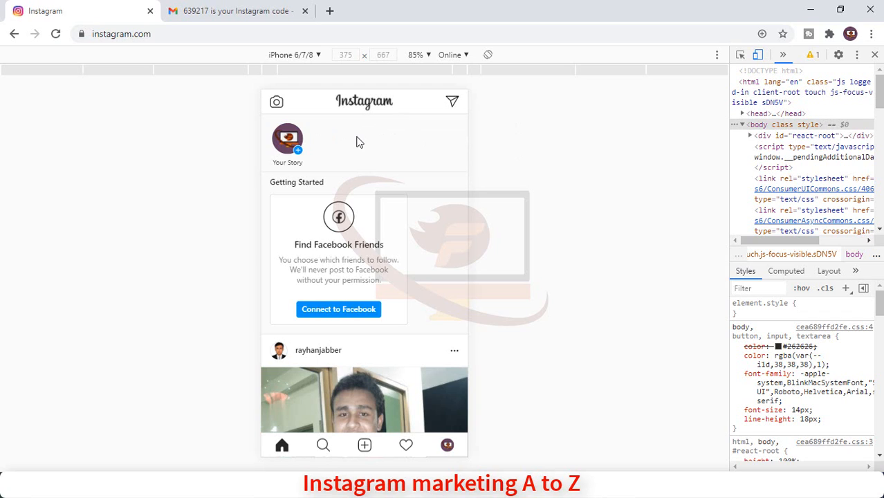
Step: Open Instagram's Explore page and look through the recommended posts
left_click(322, 445)
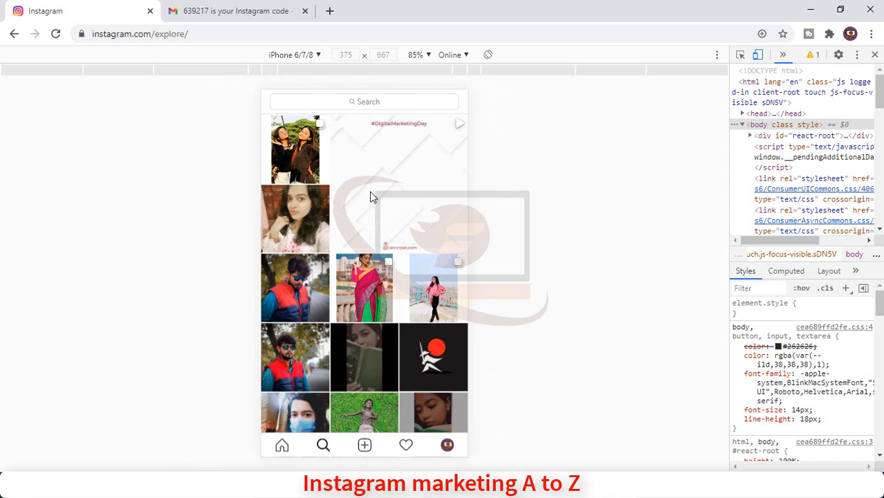
scroll(371, 256, "down", 3)
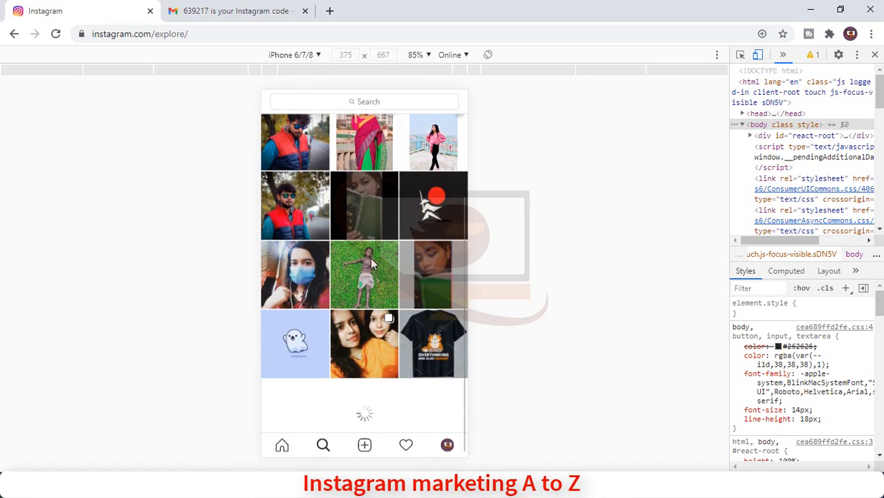
scroll(370, 262, "up", 3)
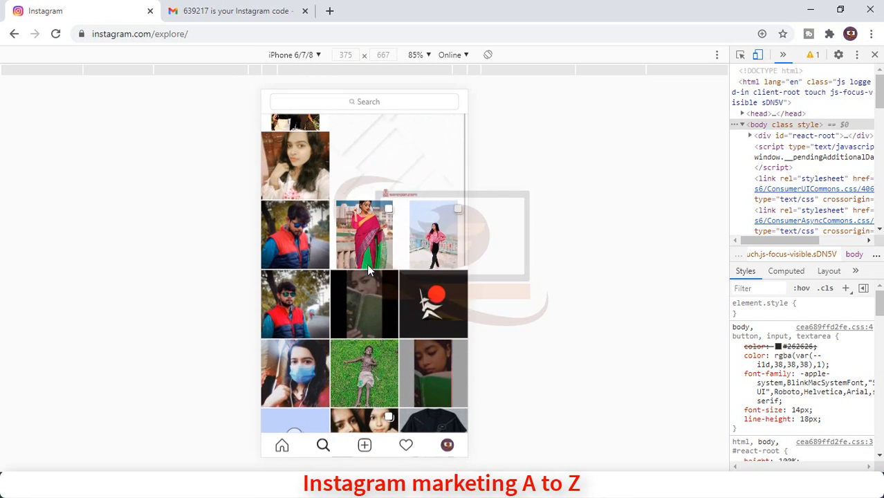
Step: Search Instagram for "Graphic design" from the Explore page
left_click(367, 104)
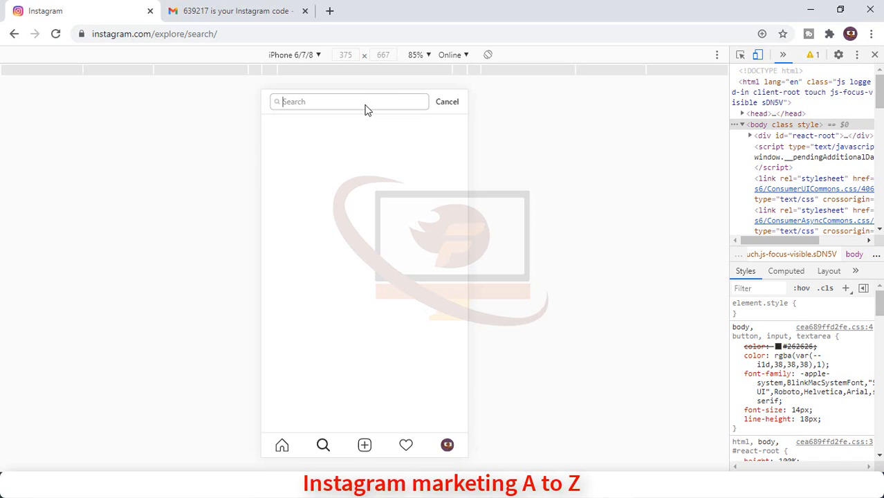
type("G")
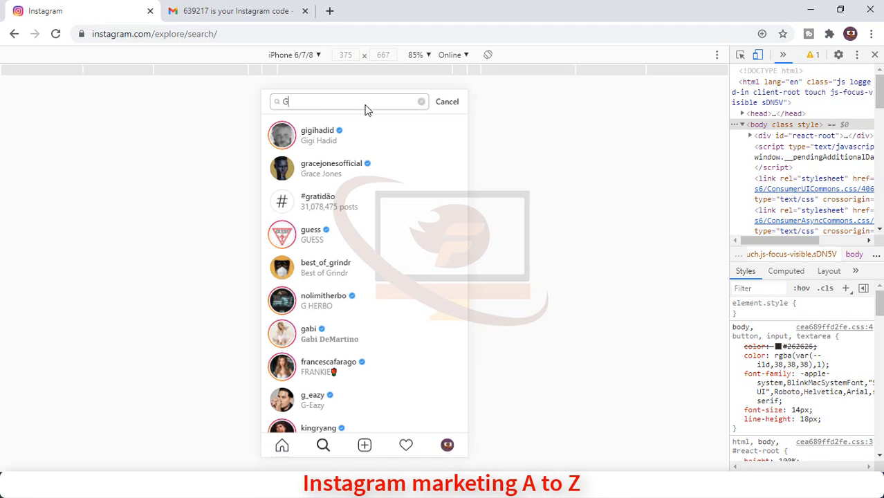
type("raphi")
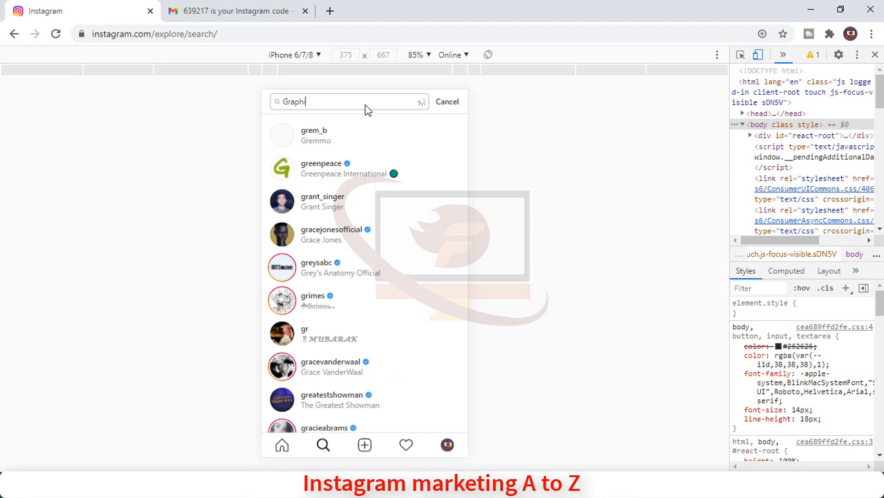
type("c design")
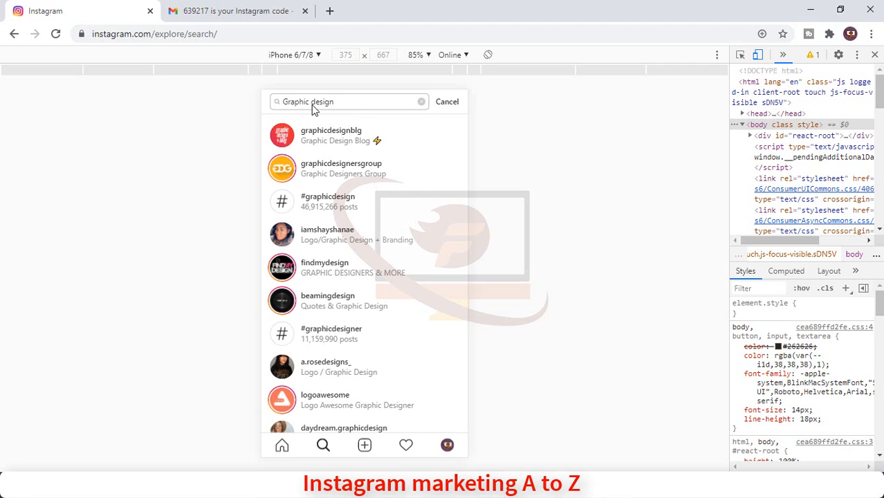
Step: Change the search to "Graphic_design", look through the matches and open the graphic_design profile
key("BackSpace")
type("_")
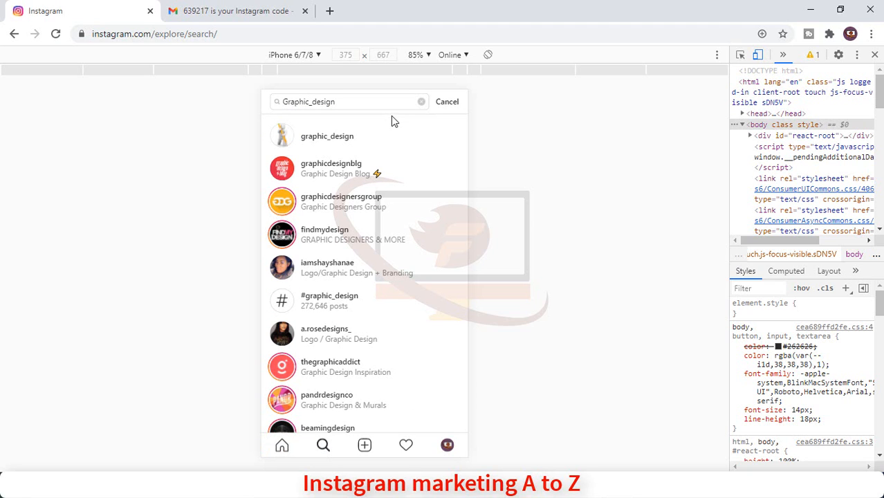
scroll(367, 183, "down", 4)
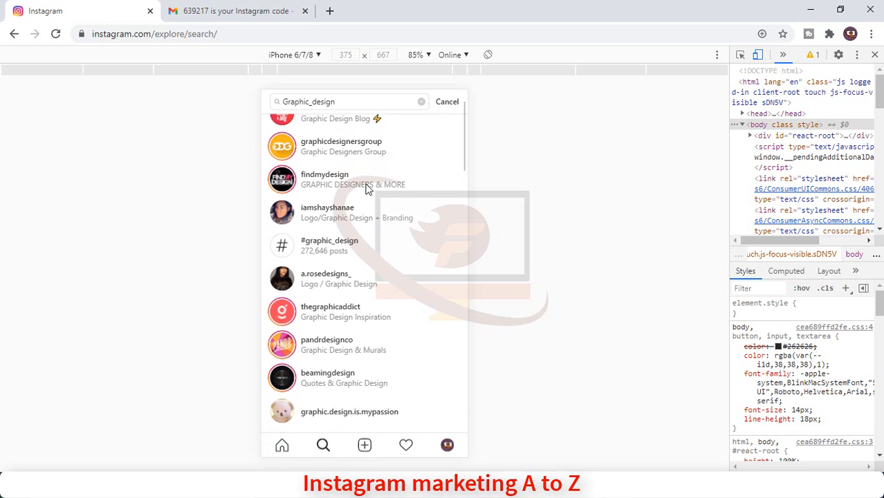
scroll(334, 311, "down", 2)
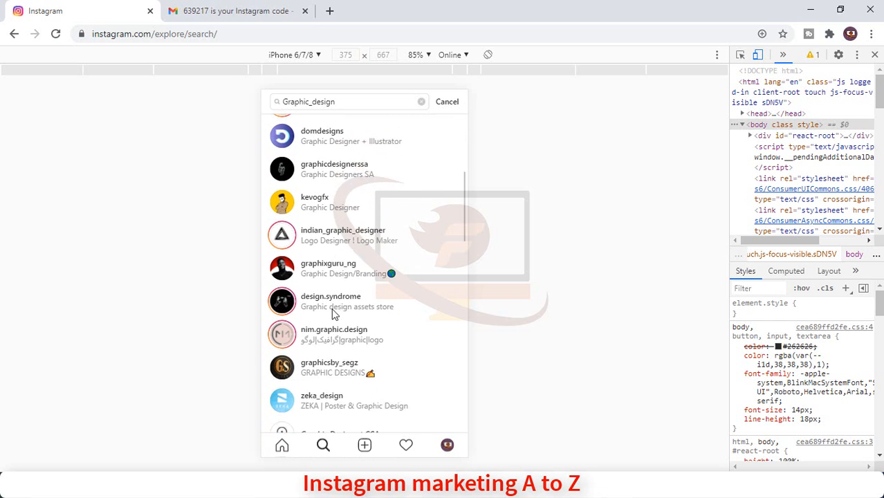
scroll(338, 242, "down", 4)
scroll(339, 246, "up", 10)
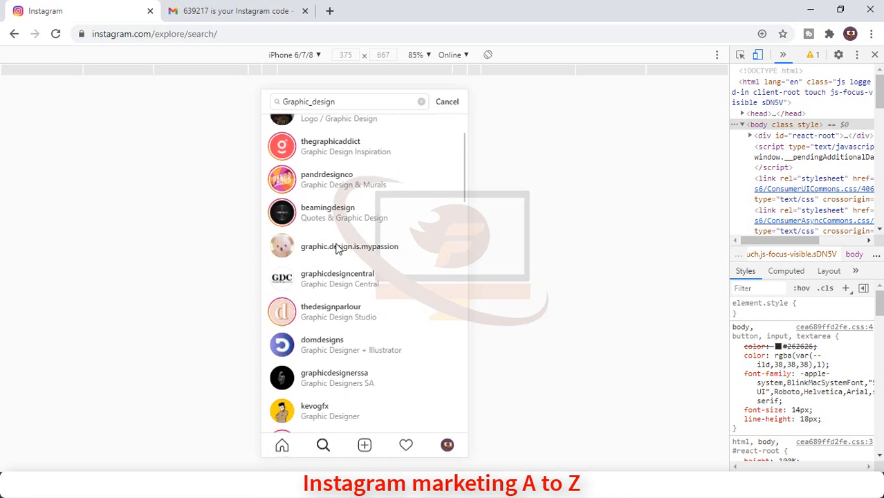
left_click(328, 141)
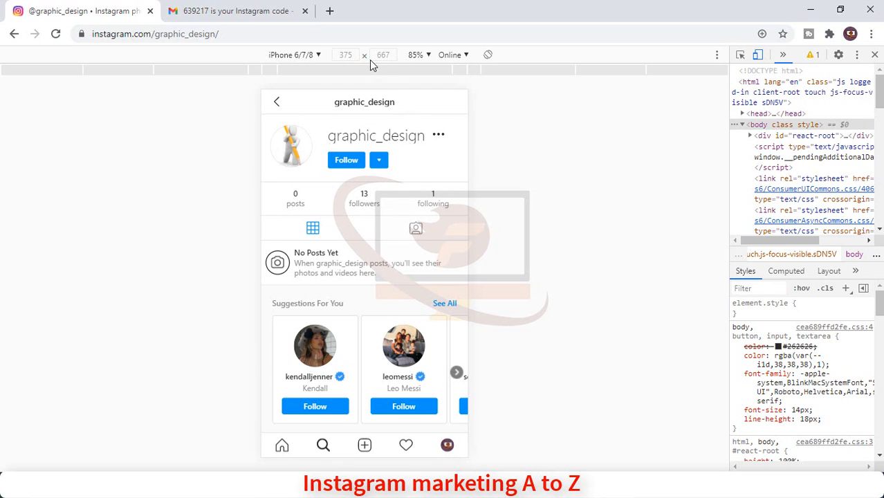
Step: Return to Explore, search for "seo" and look through the matching accounts
left_click(323, 446)
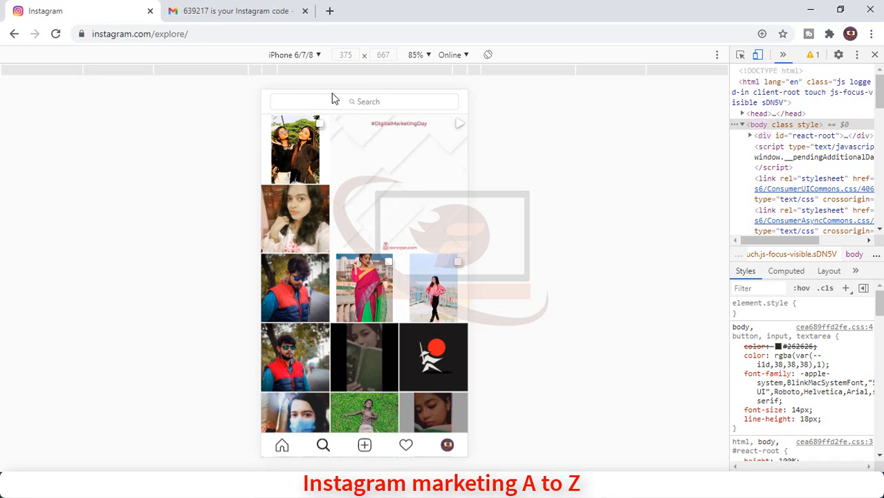
left_click(346, 103)
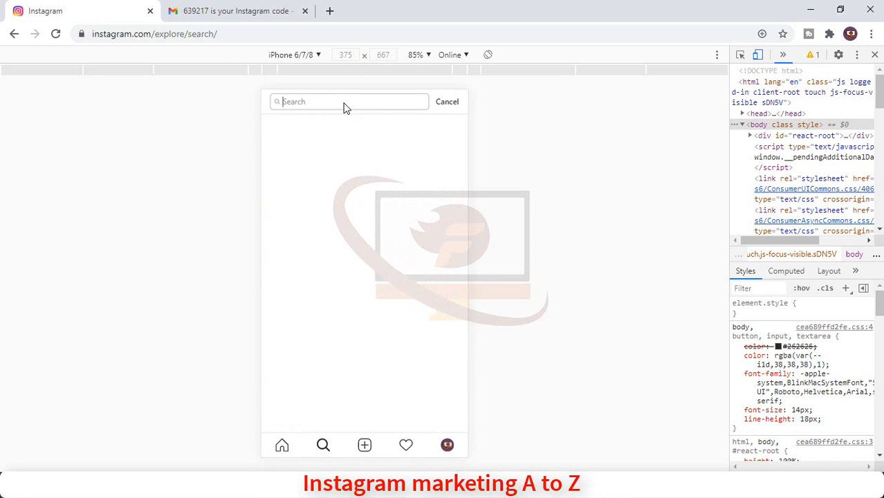
type("seo")
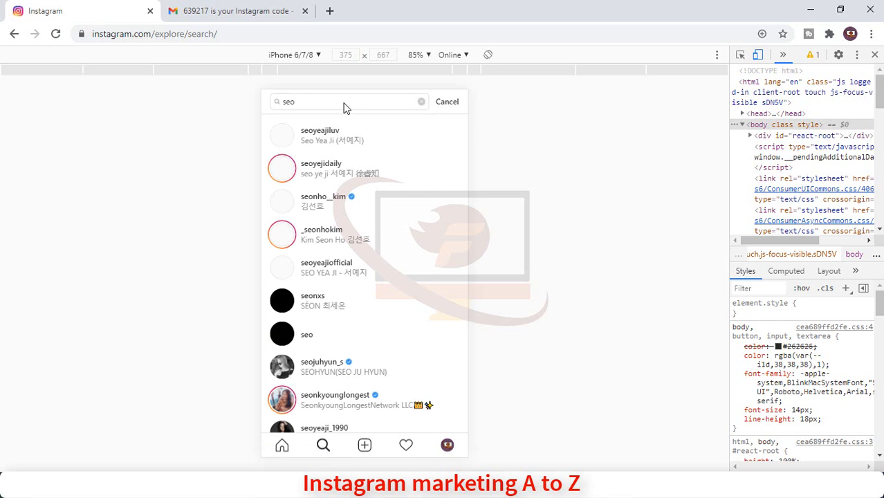
scroll(343, 277, "down", 3)
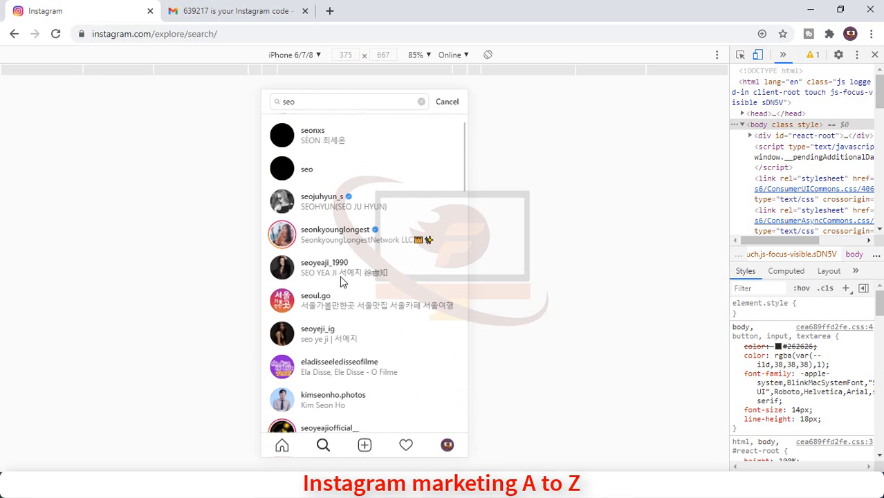
scroll(349, 259, "down", 1)
scroll(346, 257, "down", 2)
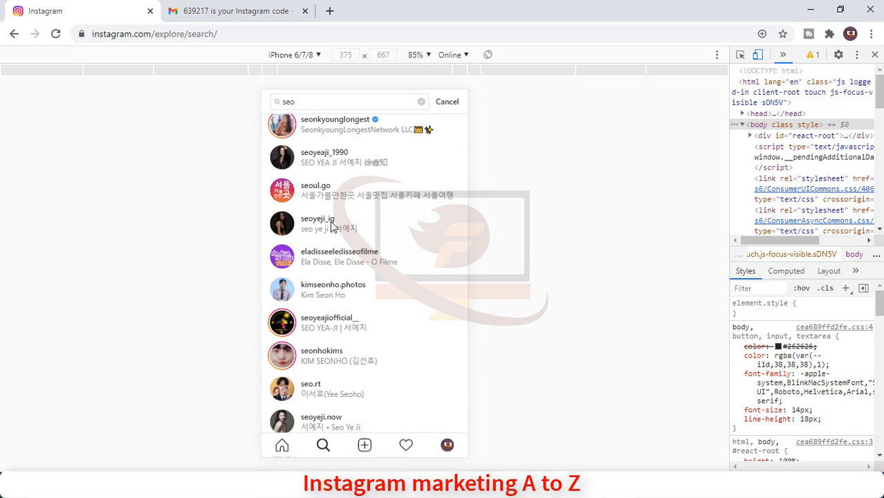
scroll(331, 232, "down", 3)
scroll(331, 235, "down", 2)
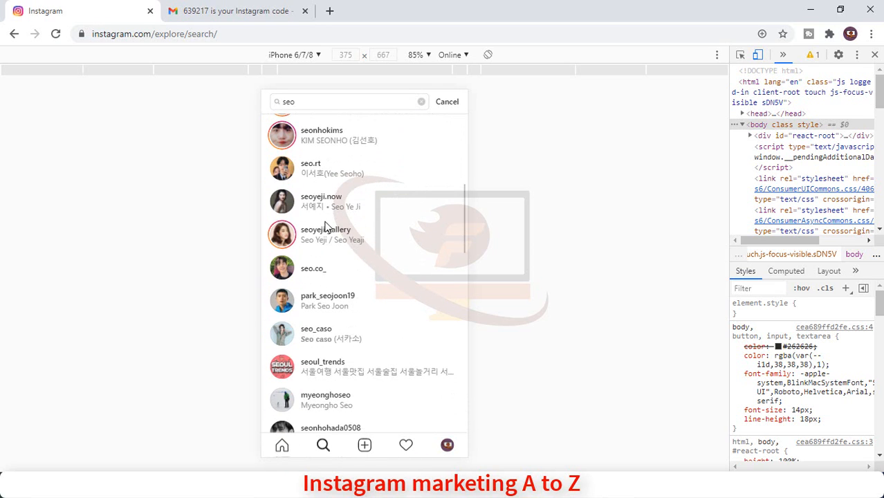
scroll(329, 208, "up", 1)
Step: Follow the seoyeajiofficial__ fan account from the results and look through its posts
left_click(336, 159)
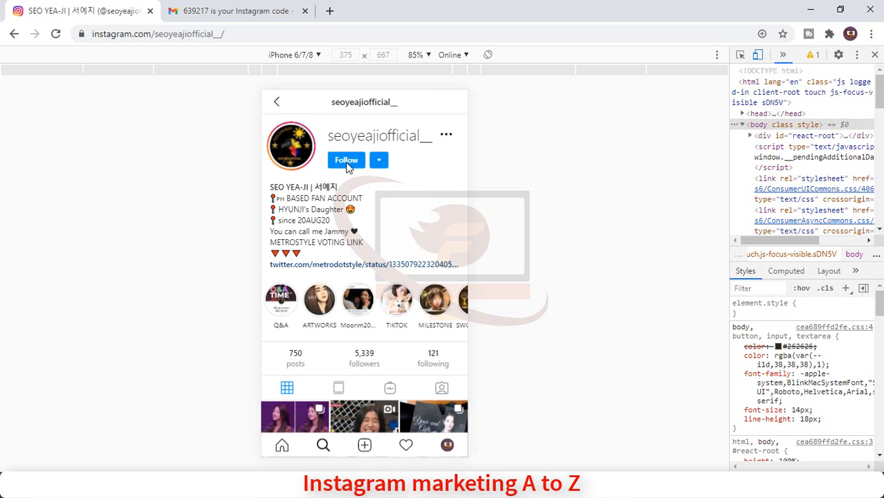
left_click(347, 162)
scroll(343, 266, "down", 4)
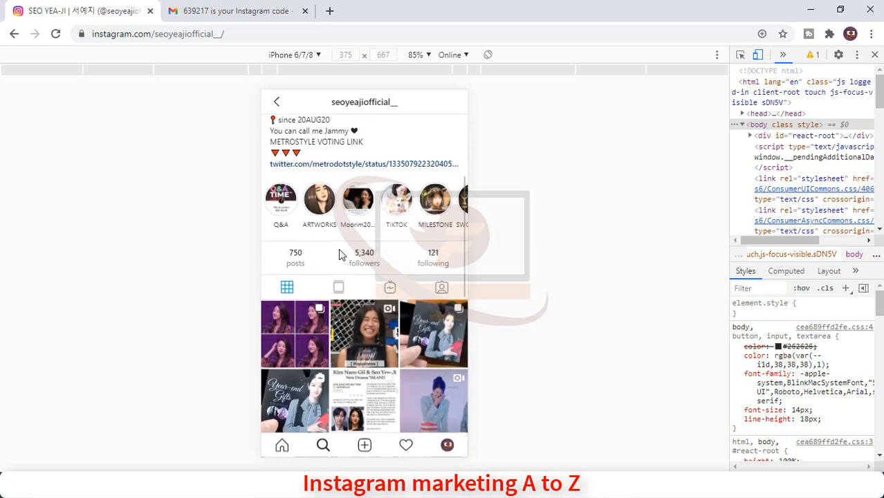
scroll(339, 253, "down", 10)
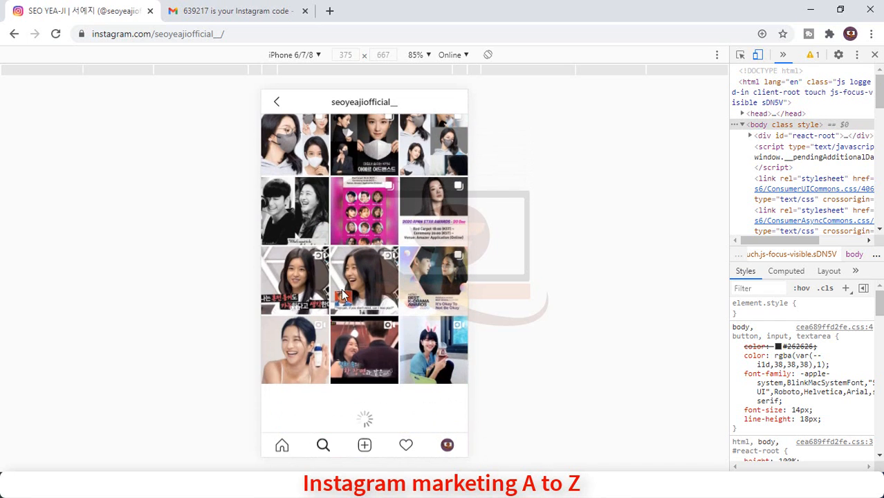
scroll(346, 298, "down", 5)
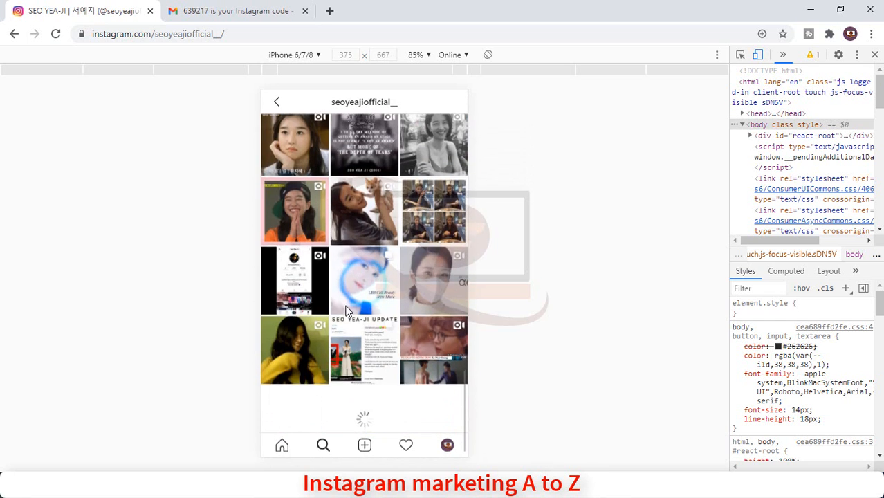
scroll(347, 310, "up", 15)
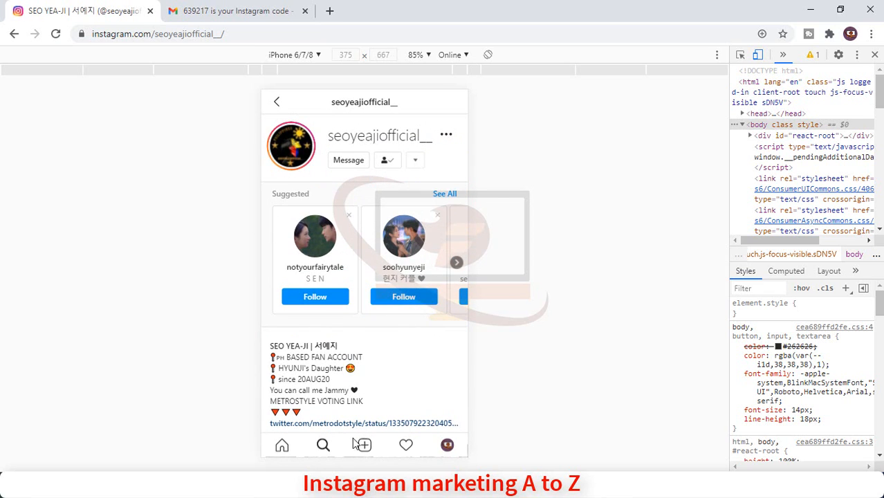
Step: Search from Explore for the hashtag "#seo" and open the #seo hashtag page
left_click(323, 447)
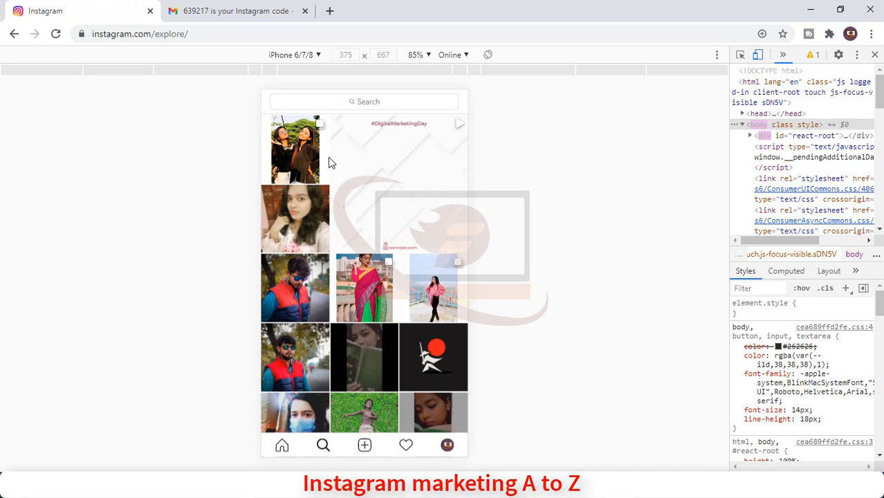
left_click(321, 105)
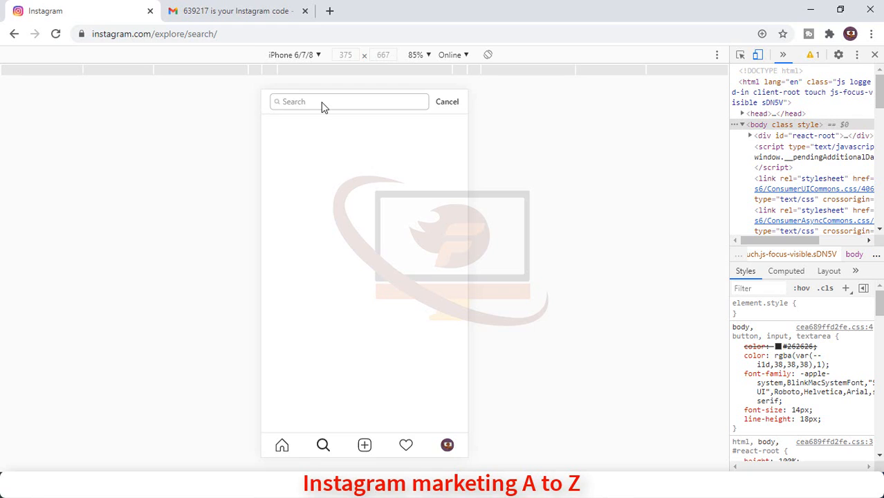
type("#seo")
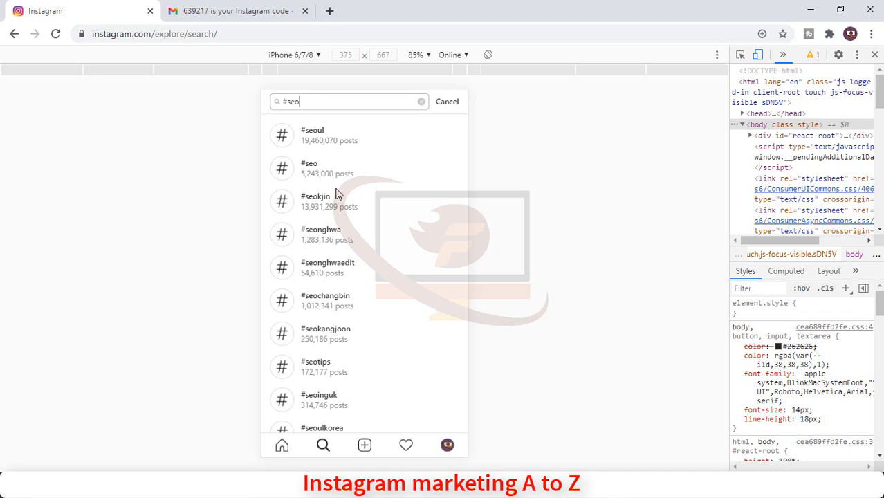
left_click(318, 173)
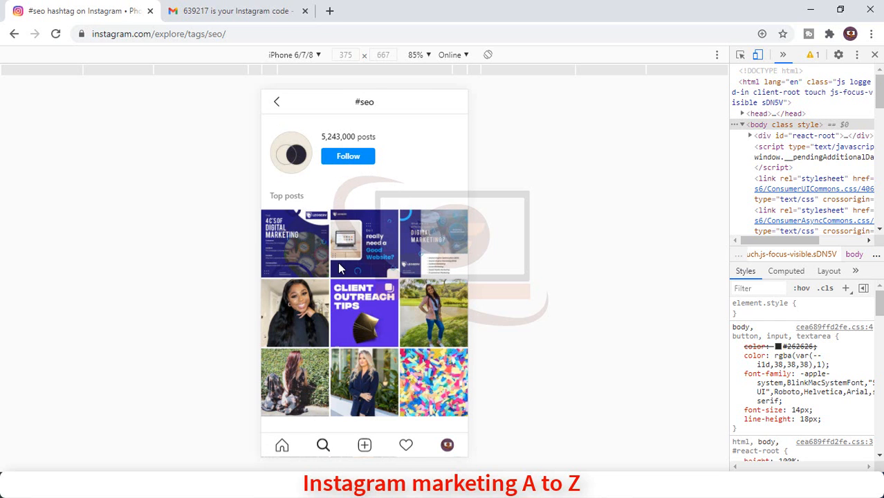
Step: Look through the #seo hashtag's top and most recent posts and follow the hashtag
scroll(339, 270, "down", 3)
scroll(340, 270, "up", 1)
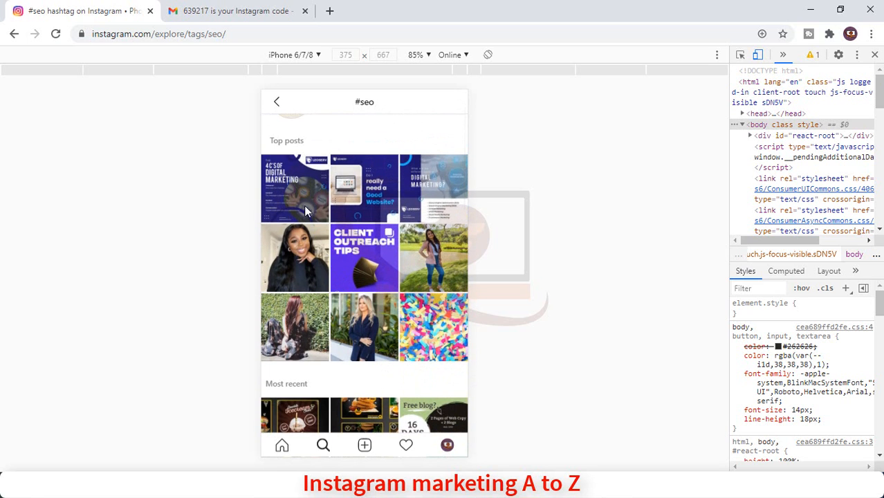
scroll(290, 185, "up", 2)
scroll(365, 241, "down", 5)
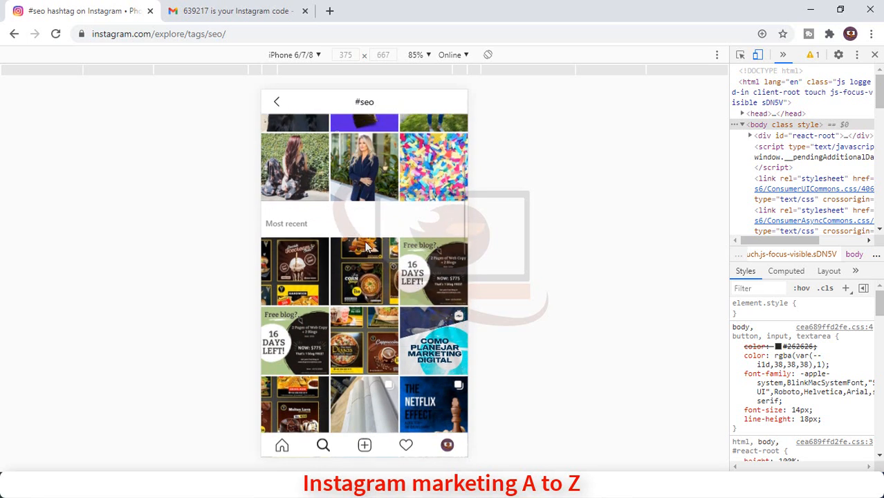
scroll(435, 260, "down", 5)
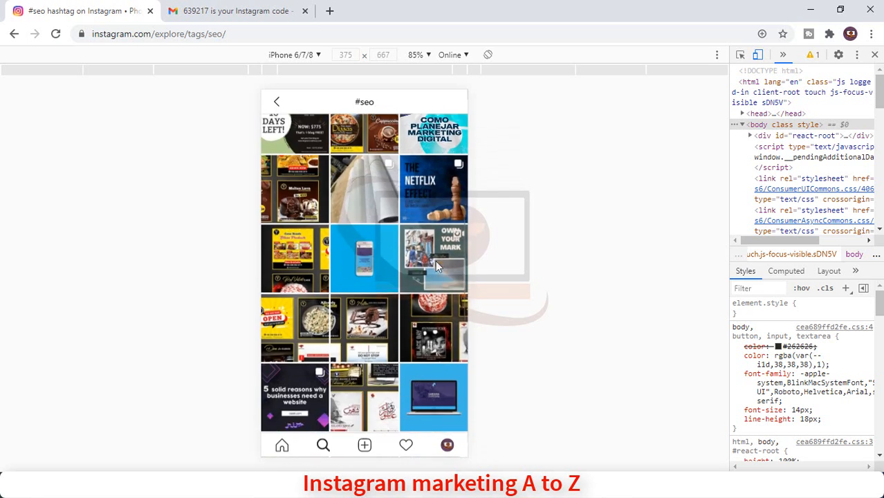
scroll(378, 277, "up", 3)
scroll(378, 276, "up", 5)
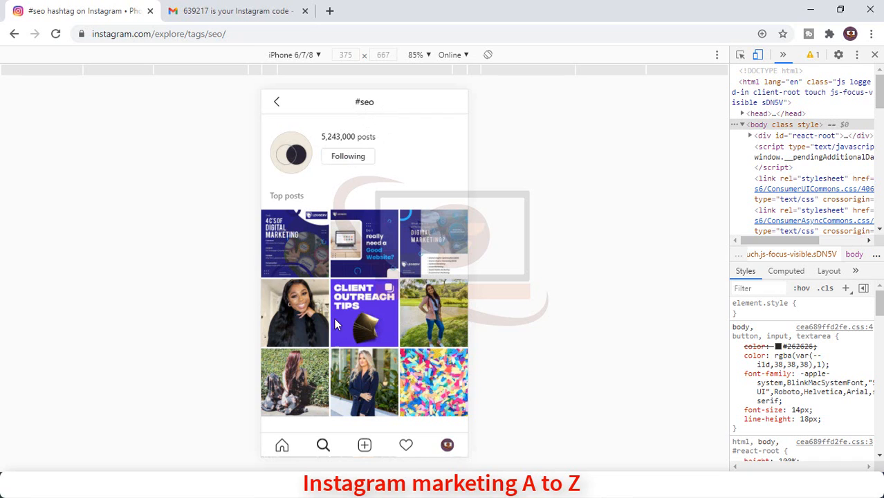
Step: Search for "#seo" again from Explore and reopen the followed hashtag's page
left_click(323, 446)
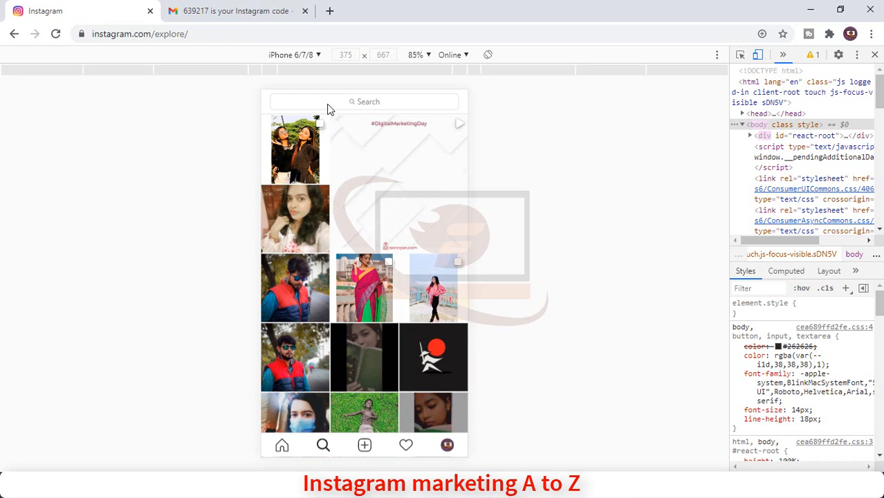
left_click(329, 104)
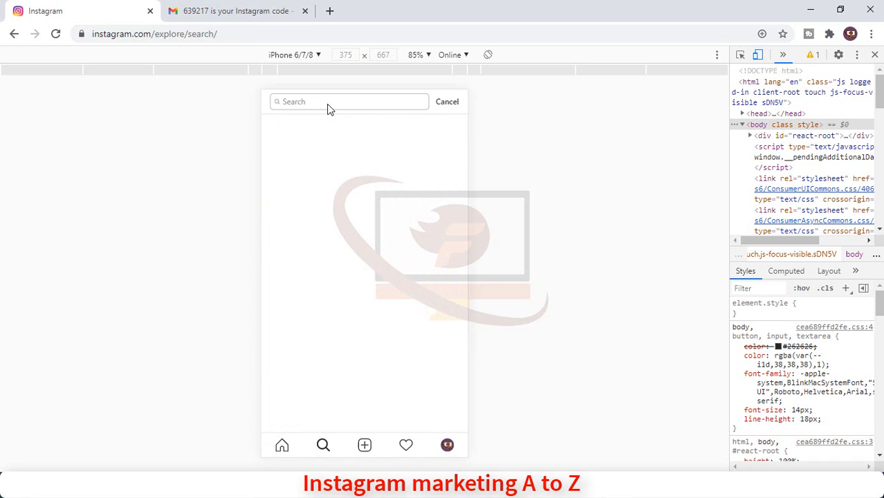
type("#seo")
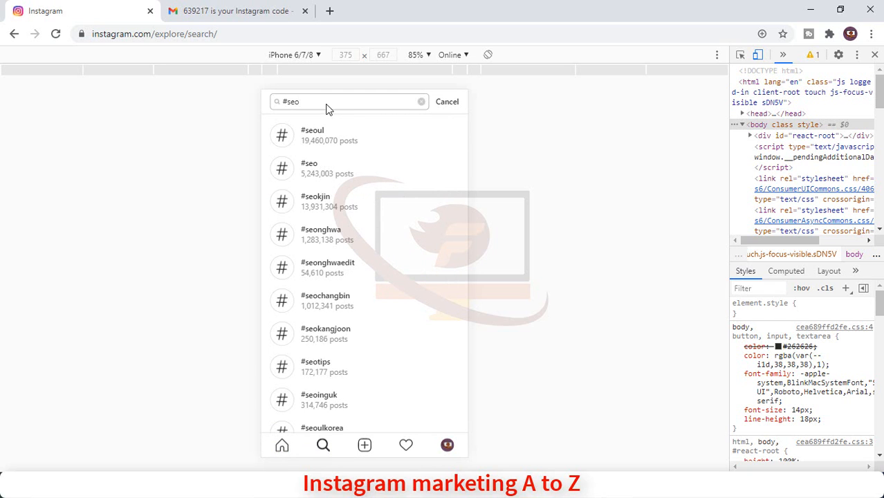
left_click(320, 170)
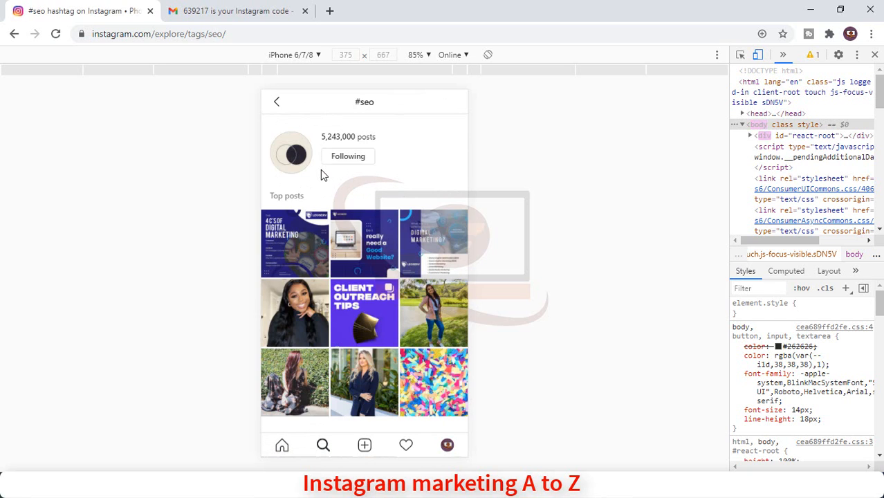
Step: Return to the "#seo" search results, open the #seoul hashtag page and look through its top and most recent posts
left_click(277, 103)
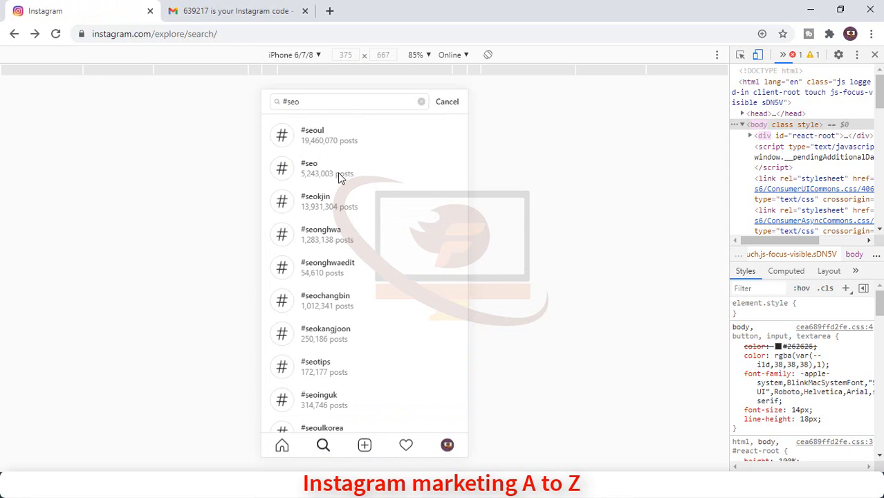
left_click(335, 141)
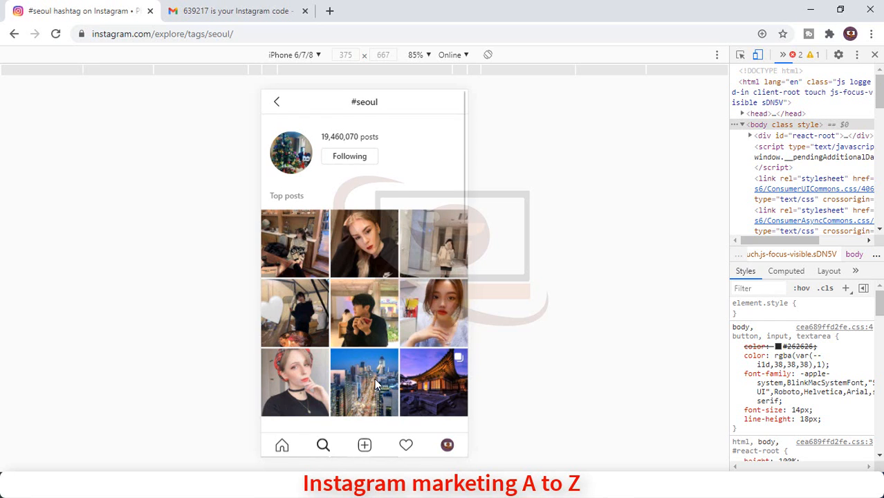
scroll(340, 282, "down", 10)
scroll(344, 277, "down", 15)
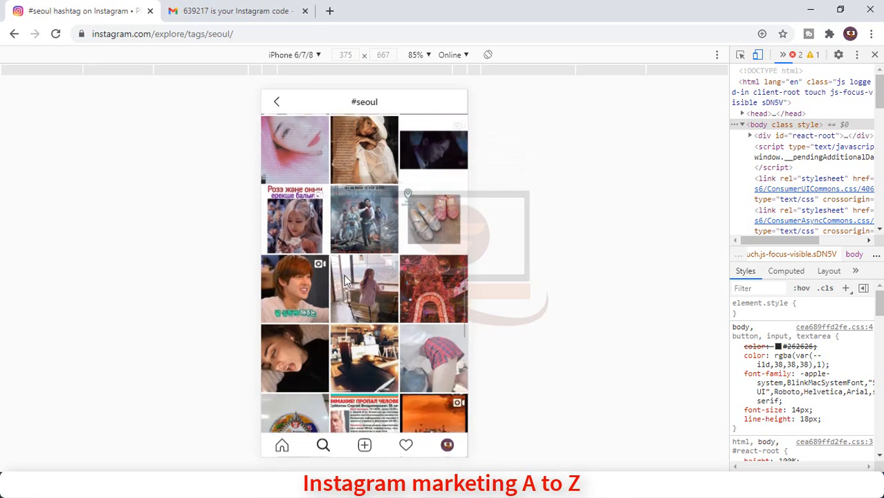
scroll(344, 277, "up", 20)
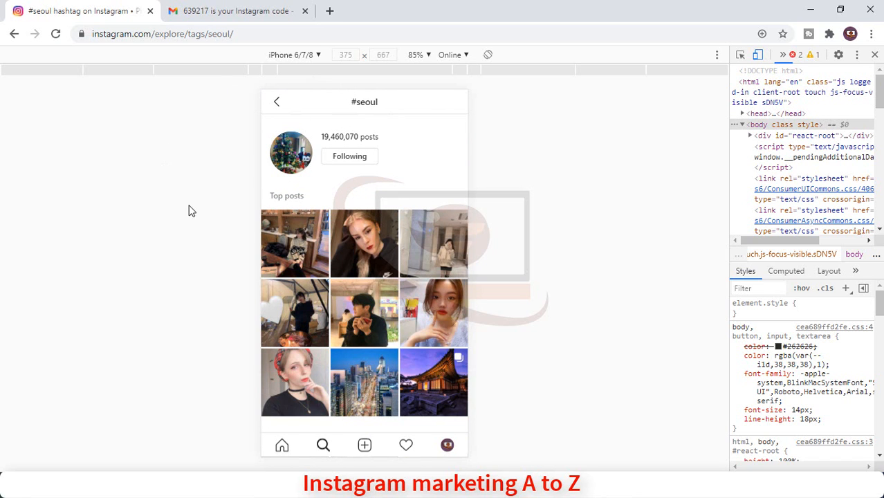
scroll(376, 265, "down", 4)
scroll(351, 256, "down", 20)
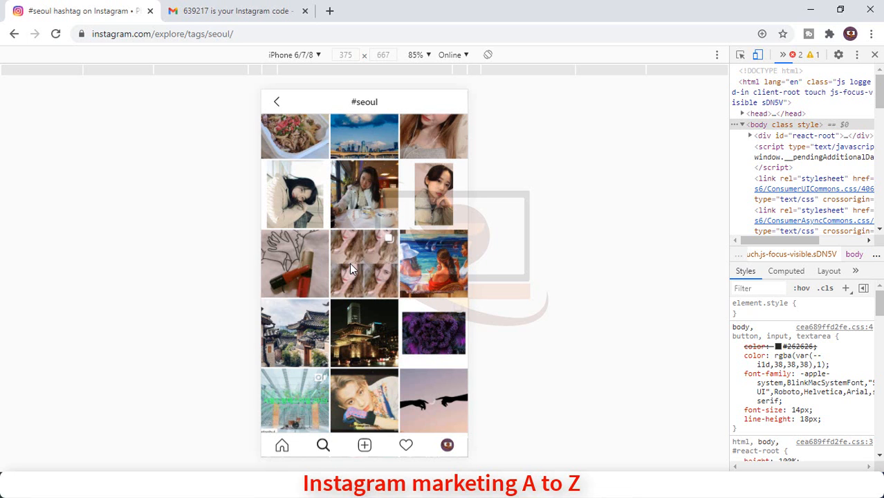
scroll(364, 189, "down", 10)
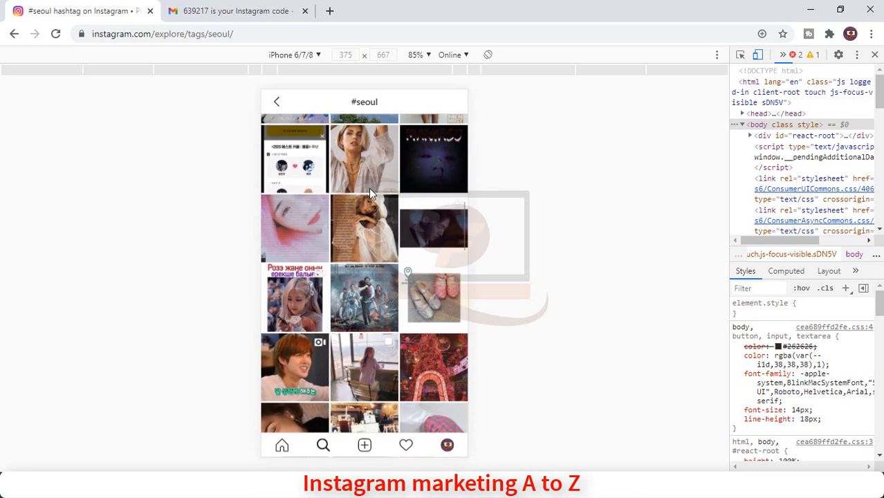
scroll(369, 189, "up", 15)
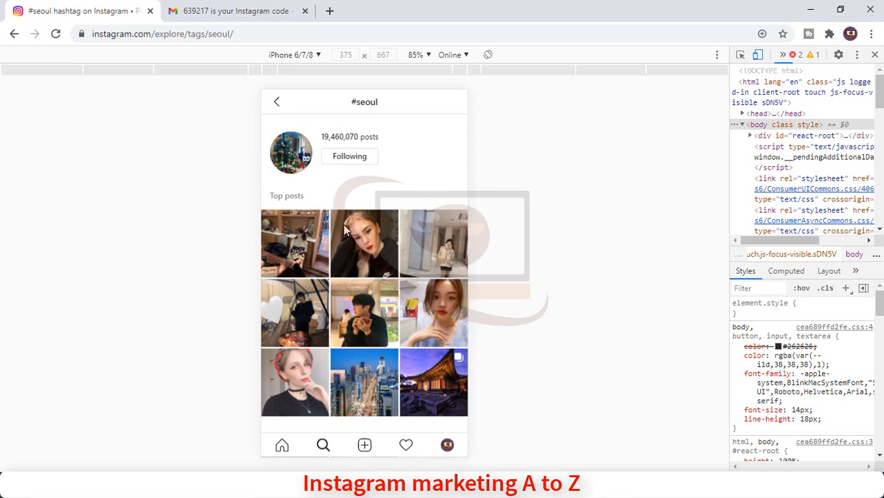
scroll(346, 230, "down", 15)
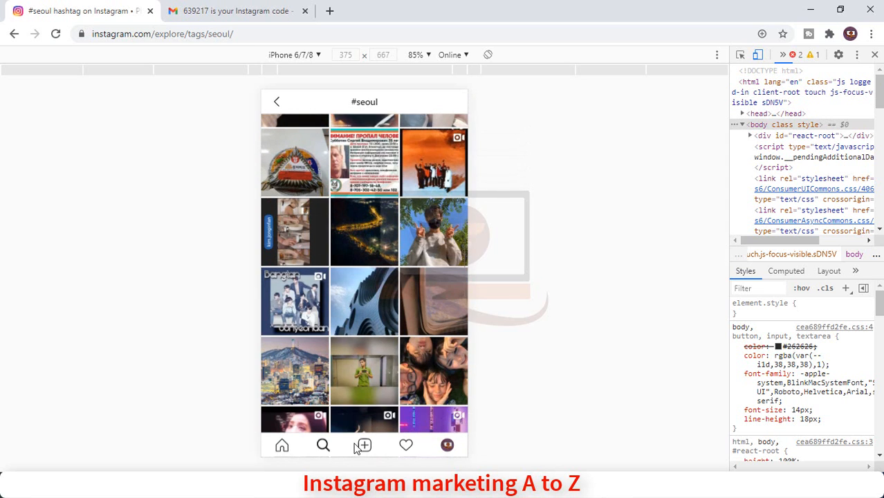
scroll(355, 275, "up", 15)
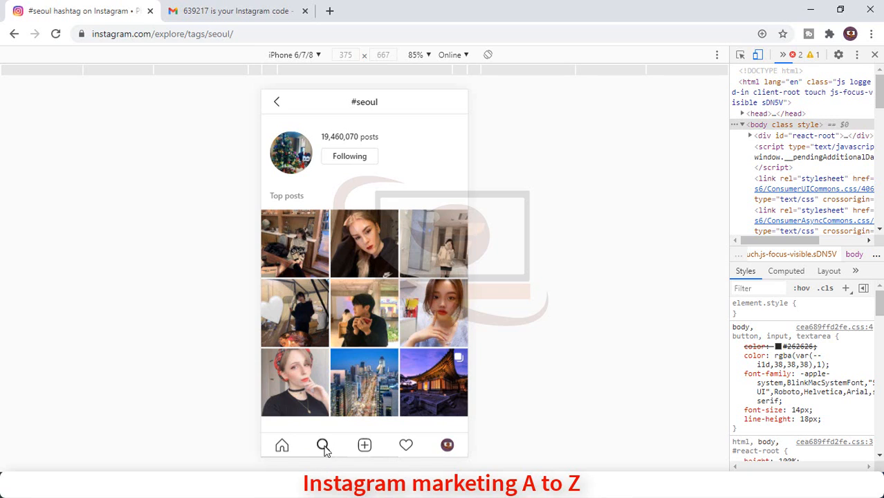
Step: Go to the home feed and like both October 25 photo posts above the account suggestions
left_click(283, 446)
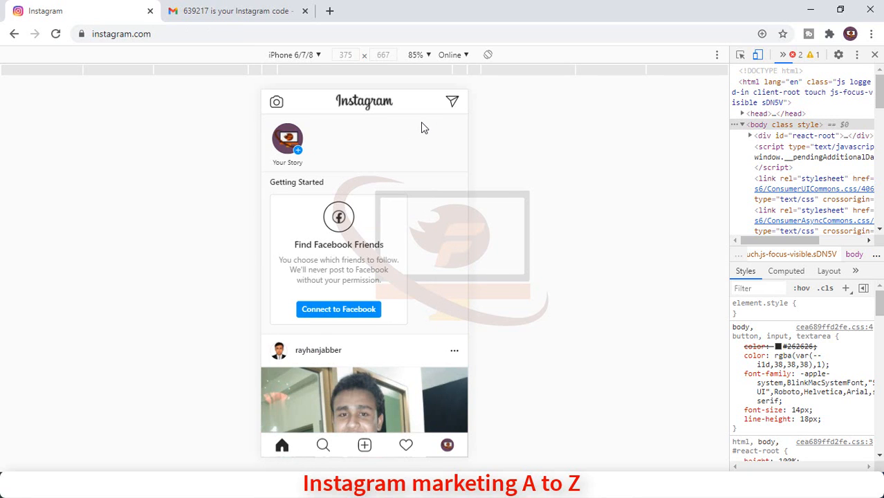
scroll(374, 195, "down", 5)
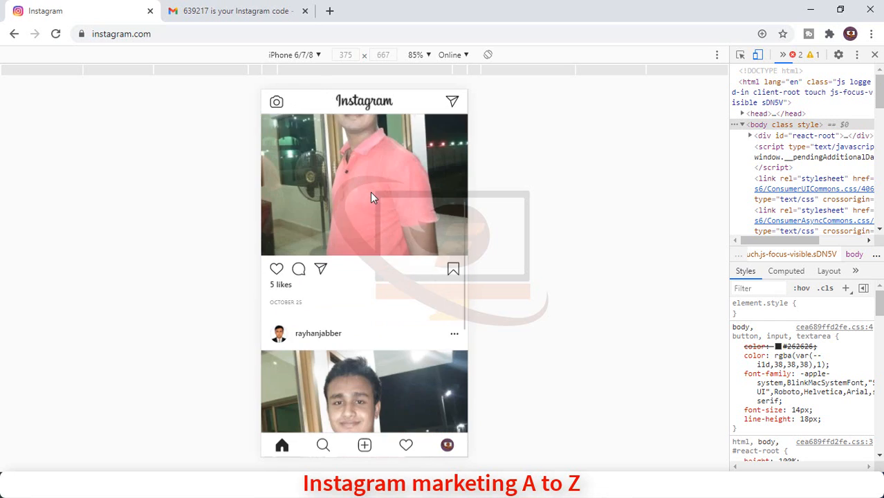
scroll(371, 194, "down", 6)
scroll(370, 194, "up", 1)
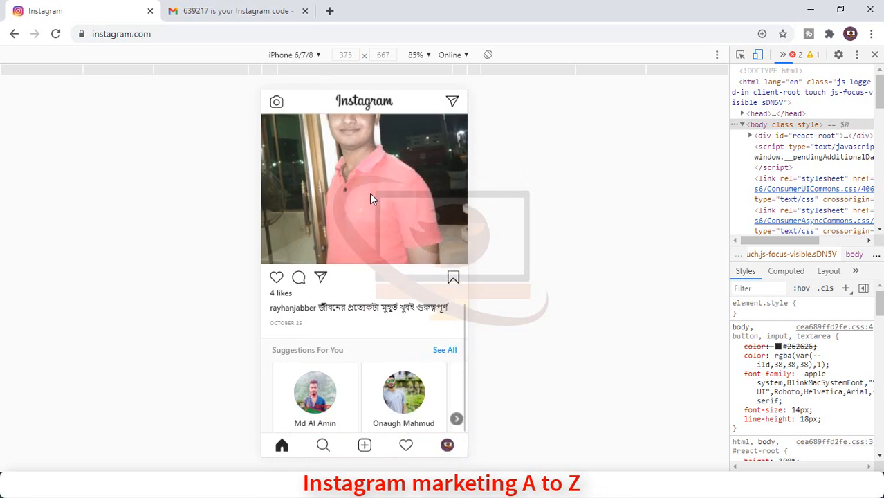
scroll(370, 198, "down", 1)
left_click(276, 220)
scroll(328, 216, "up", 2)
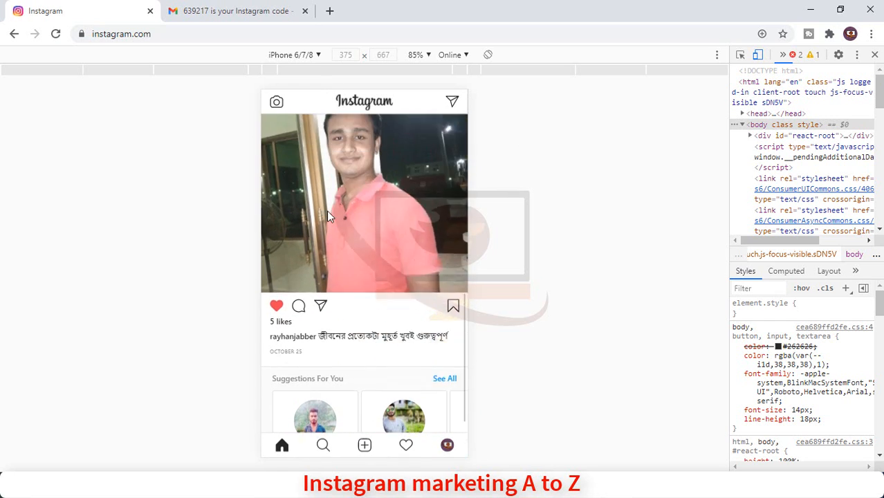
scroll(327, 211, "down", 2)
left_click(276, 197)
scroll(281, 198, "up", 3)
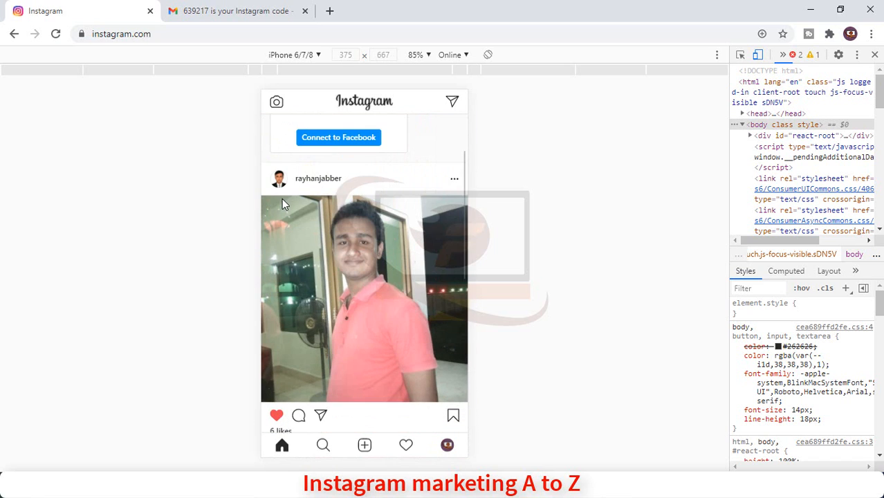
Step: Bring up the file chooser for a new post and close it without choosing a file
scroll(331, 200, "up", 3)
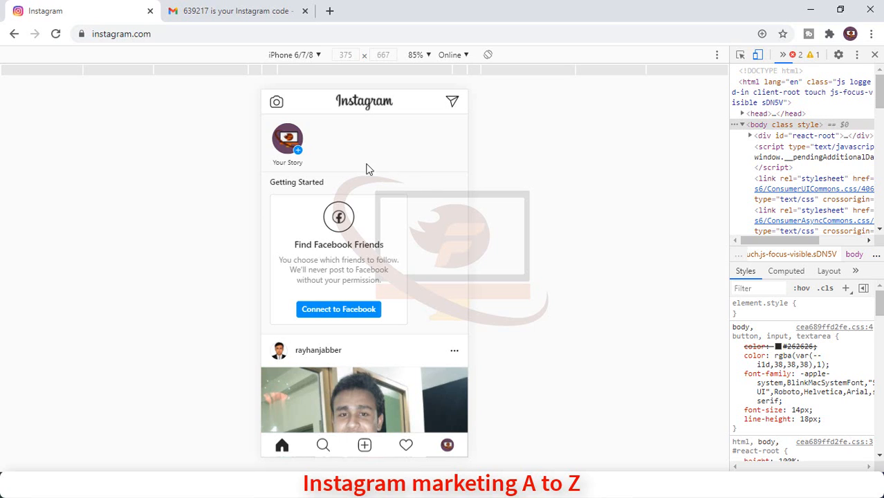
left_click(365, 447)
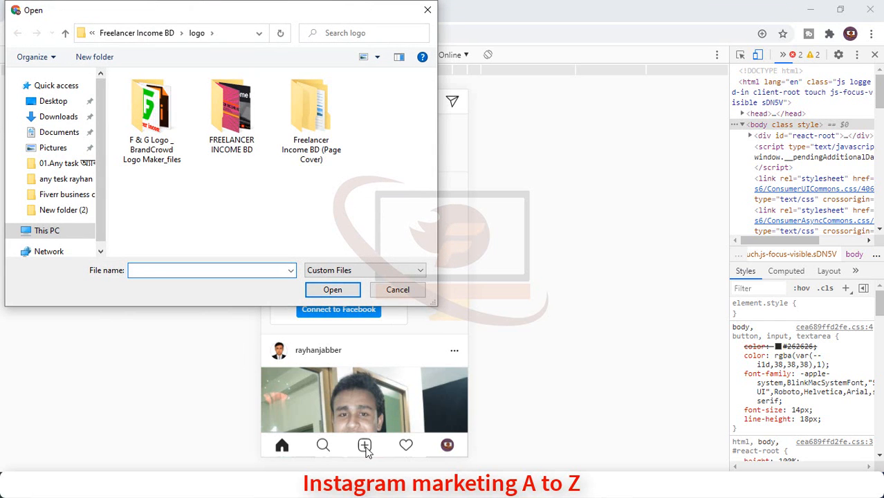
left_click(428, 10)
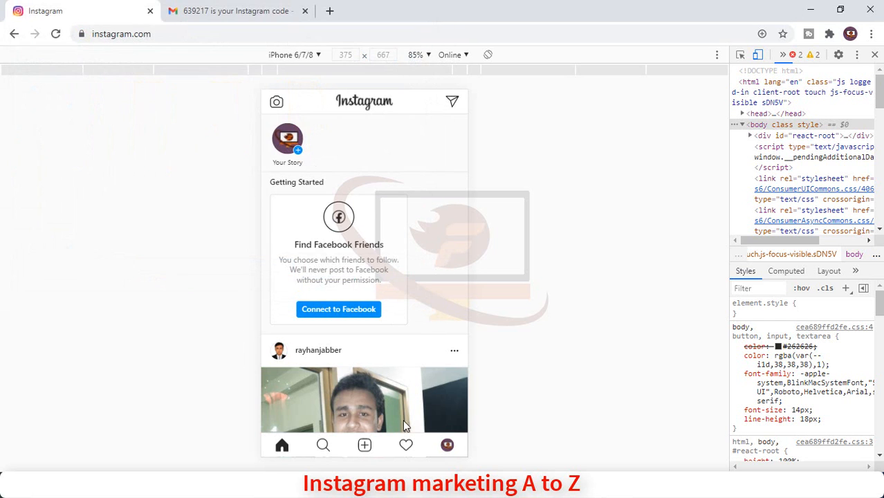
Step: Follow the sixth and eleventh suggested accounts on the Activity page and look back over the suggestions list
left_click(406, 445)
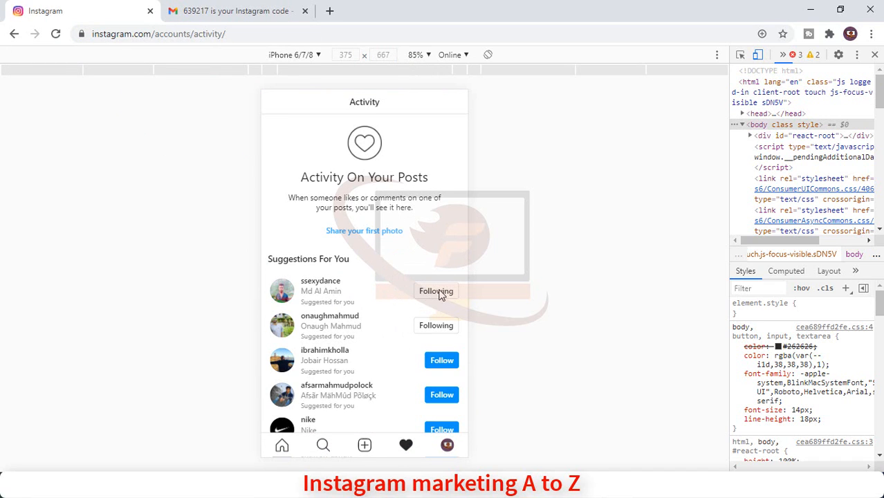
scroll(350, 305, "down", 1)
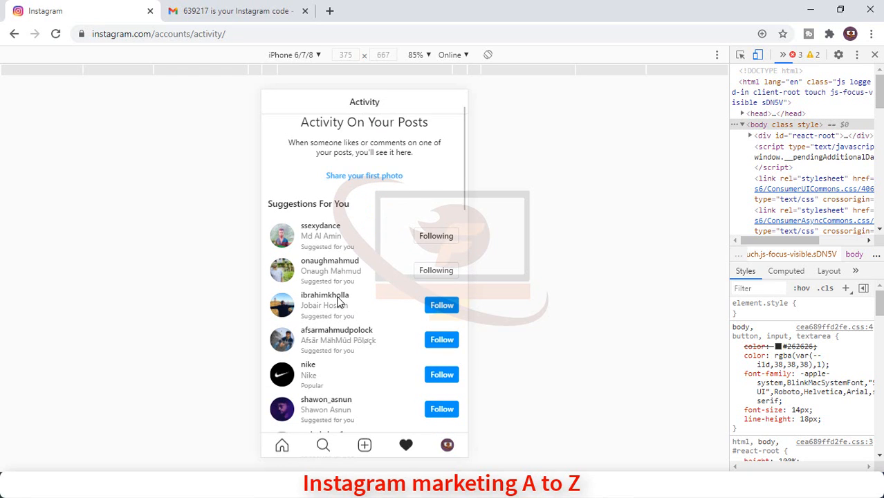
scroll(358, 311, "down", 2)
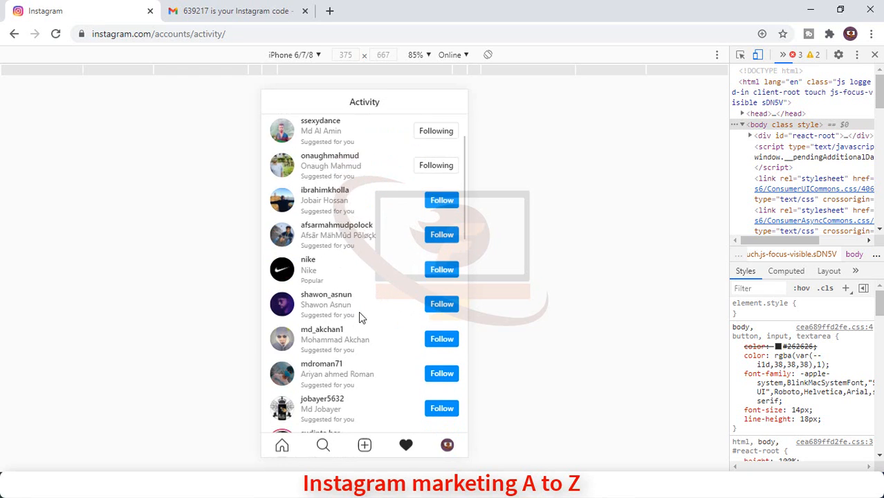
left_click(440, 302)
scroll(403, 304, "down", 1)
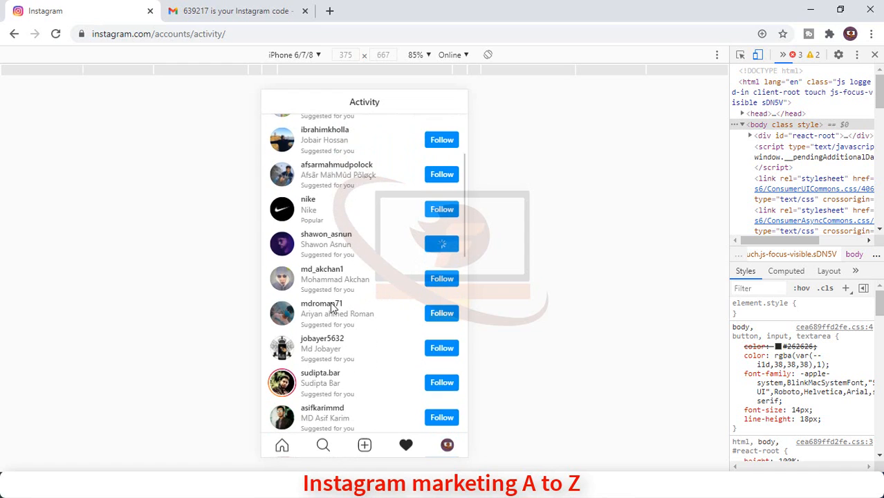
scroll(427, 347, "down", 1)
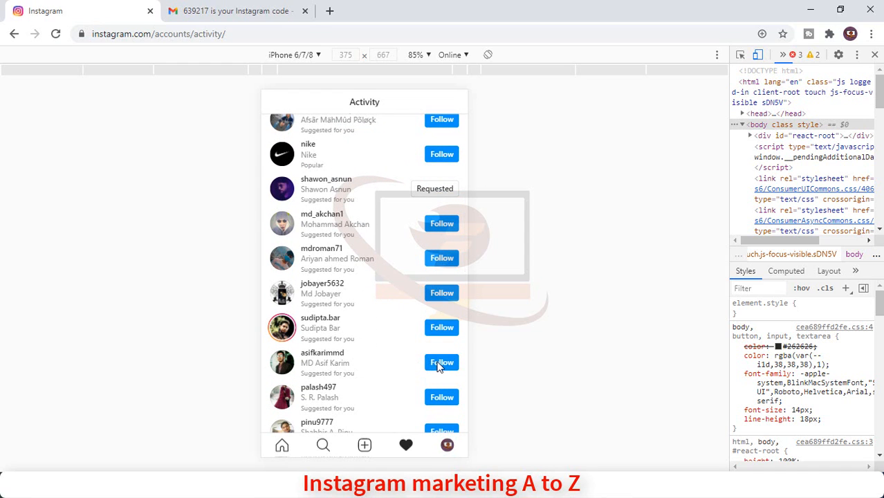
left_click(437, 364)
scroll(435, 364, "down", 2)
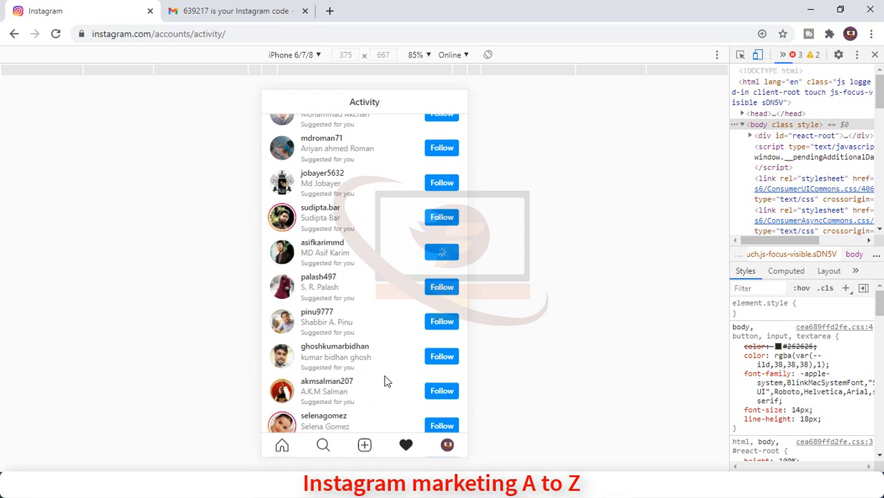
scroll(437, 271, "up", 5)
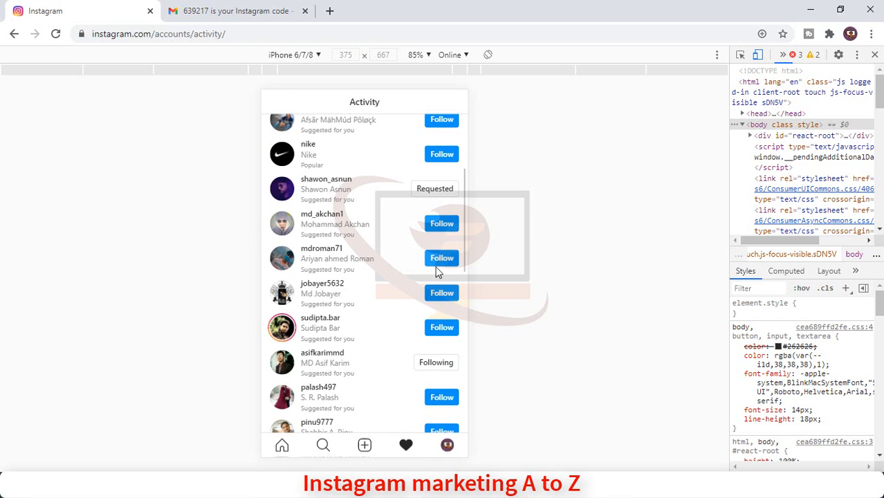
scroll(436, 272, "up", 1)
scroll(441, 297, "down", 1)
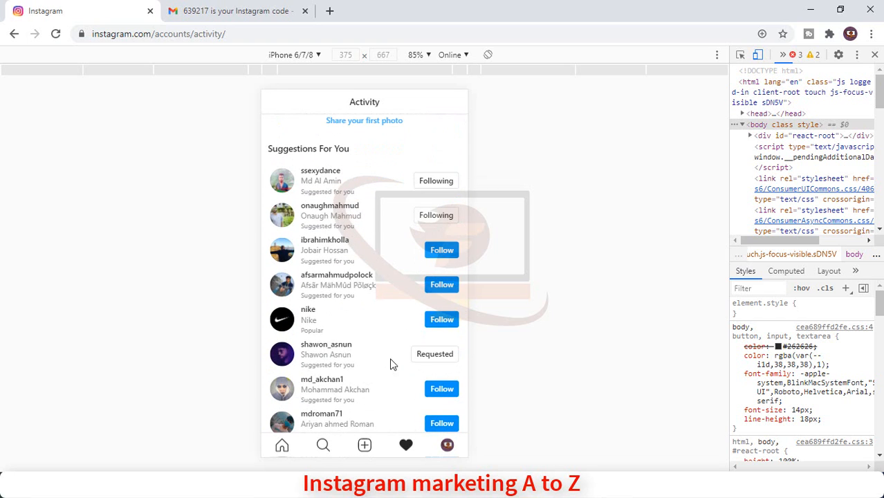
scroll(385, 354, "up", 2)
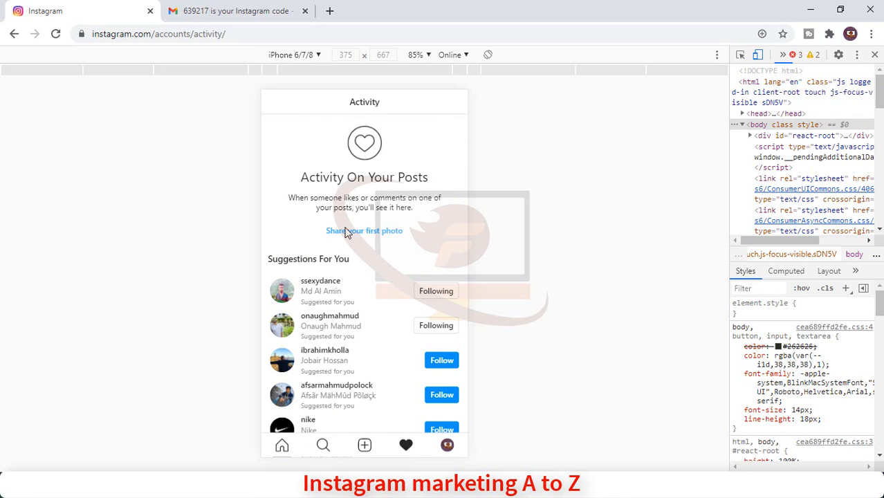
Step: Open the account's own profile options and check the list of display languages without changing the language
left_click(447, 448)
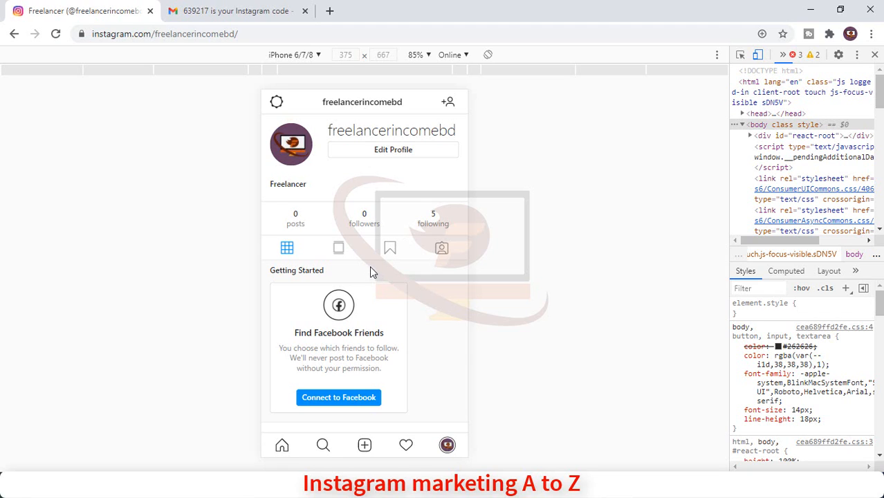
left_click(277, 102)
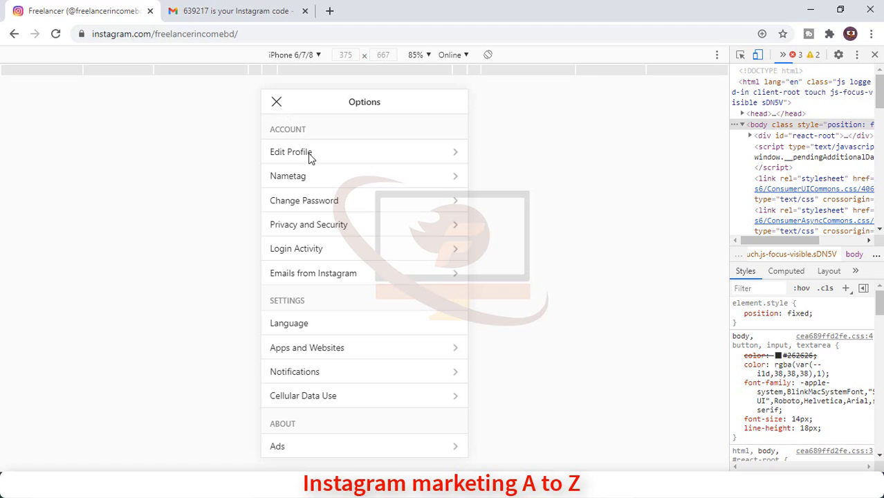
left_click(312, 330)
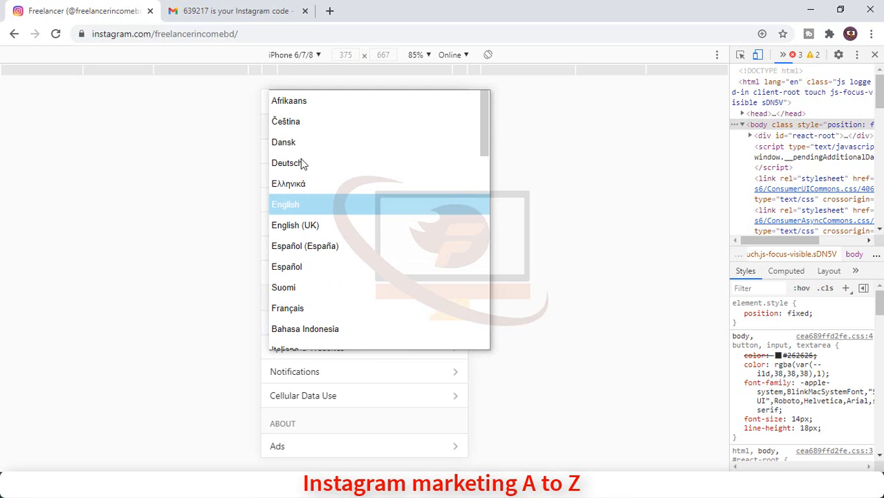
left_click(167, 238)
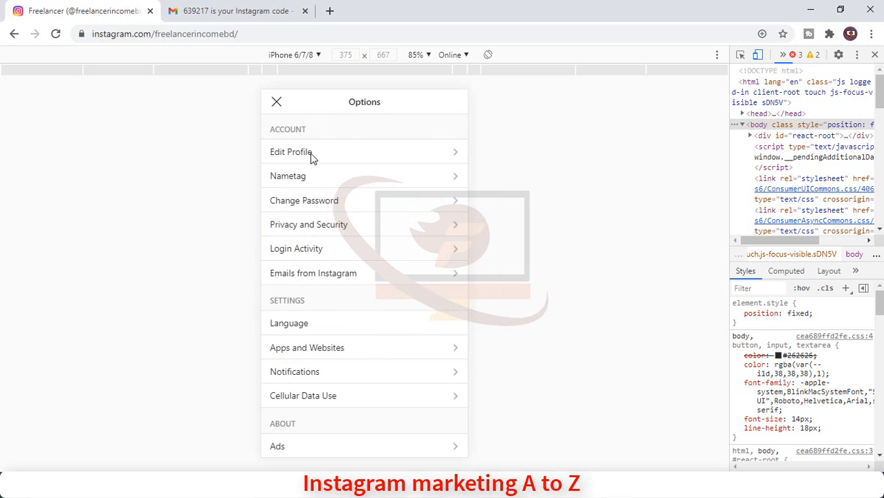
Step: Open the Edit Profile form and look through its fields down to the similar account suggestions setting
left_click(311, 158)
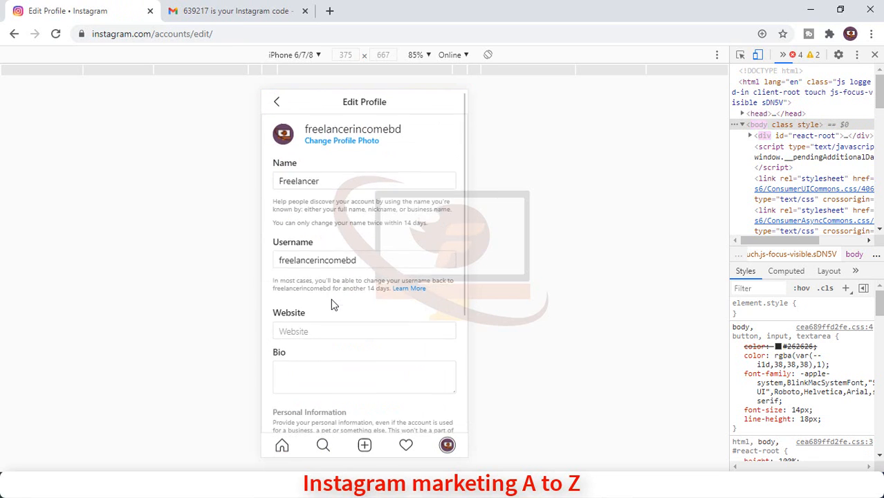
scroll(310, 325, "down", 1)
scroll(321, 307, "up", 1)
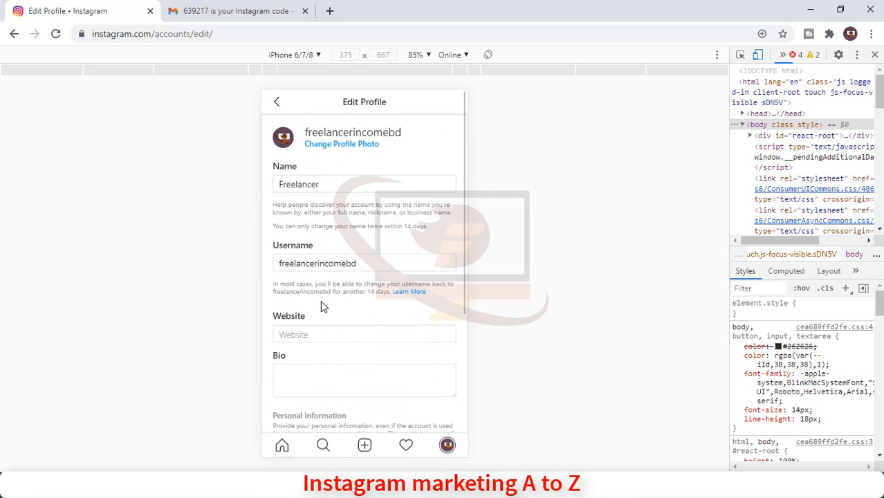
scroll(322, 304, "down", 4)
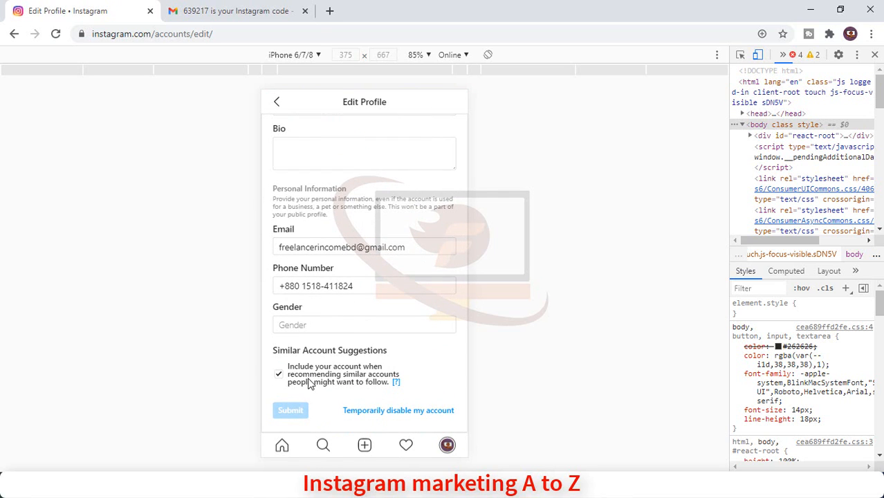
Step: Enter "This Is freelancing Institution." as the profile bio, correcting the spelling of the last word with the suggested replacement
scroll(308, 310, "up", 1)
left_click(309, 208)
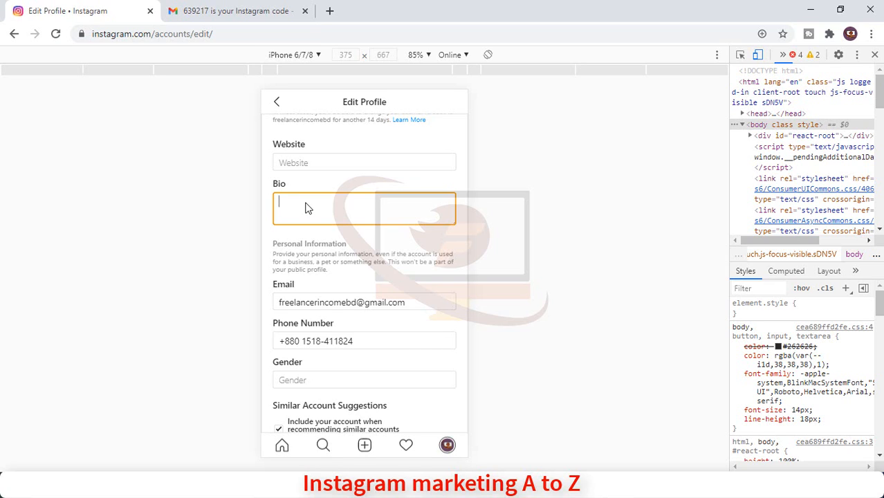
type("T")
type("his Is freelancing Instaution.")
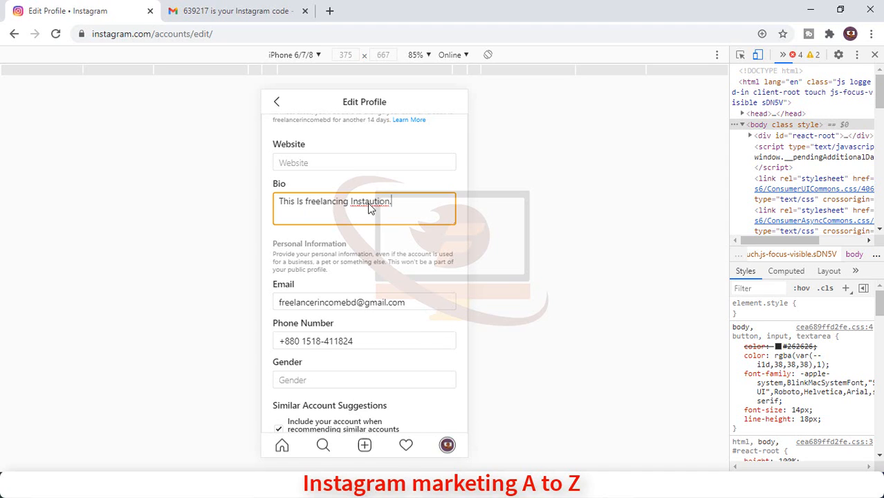
right_click(368, 206)
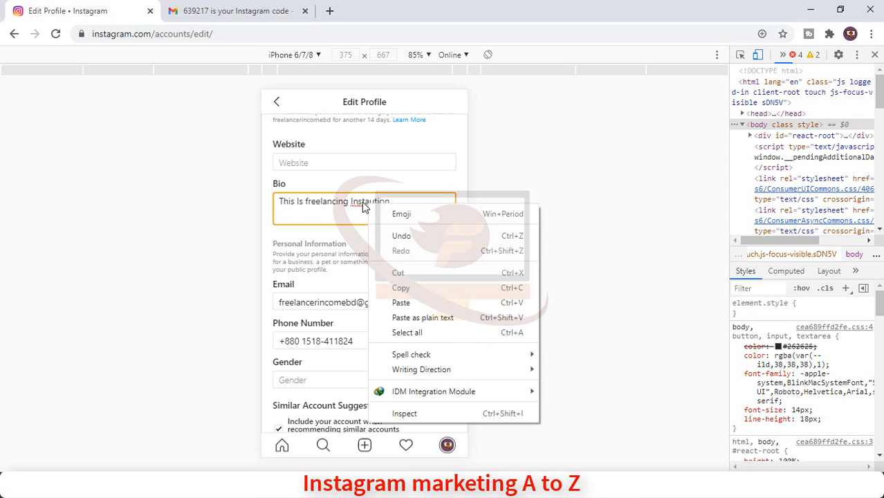
left_click(353, 207)
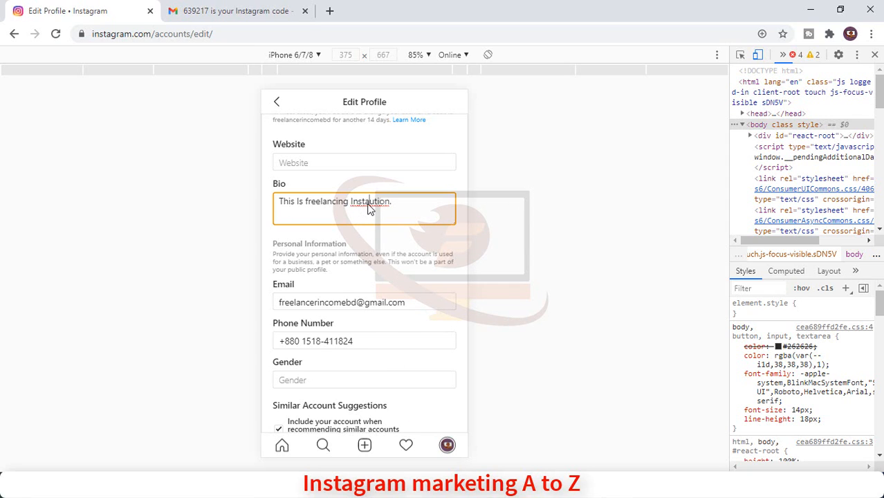
right_click(369, 209)
left_click(407, 213)
Step: Submit the profile changes, look over the saved form and return to the home feed
scroll(408, 342, "down", 1)
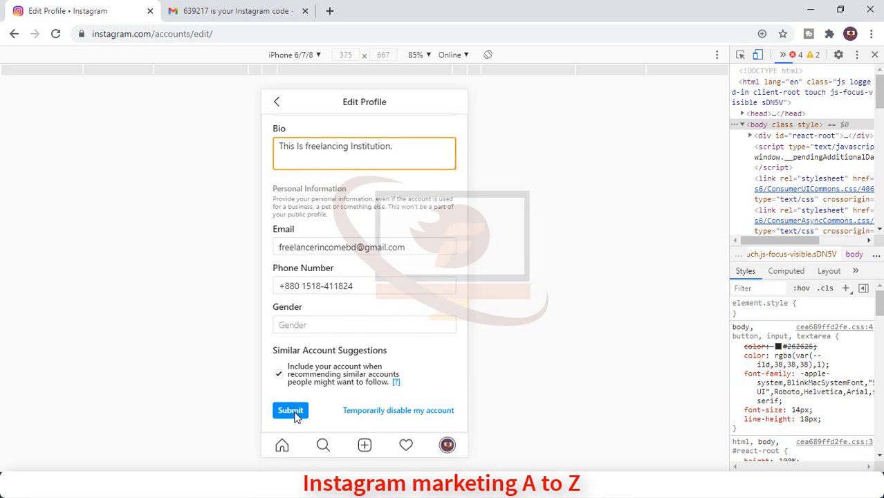
left_click(291, 411)
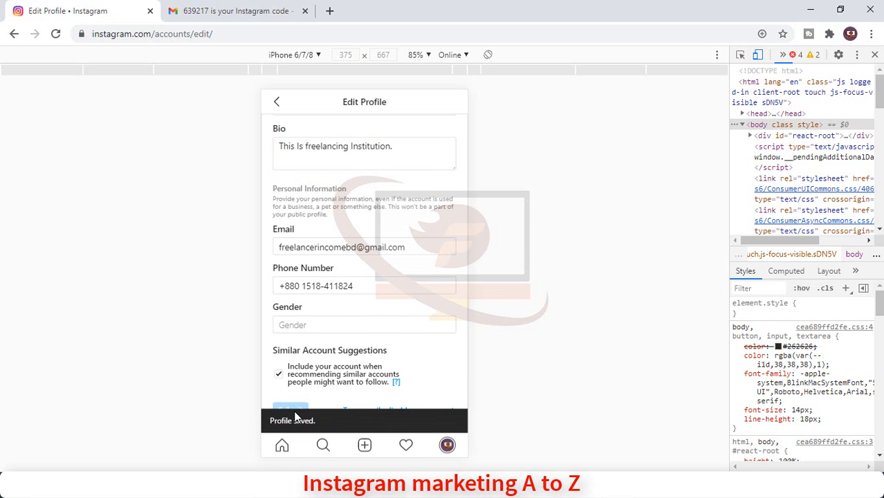
scroll(346, 304, "up", 4)
scroll(346, 304, "down", 4)
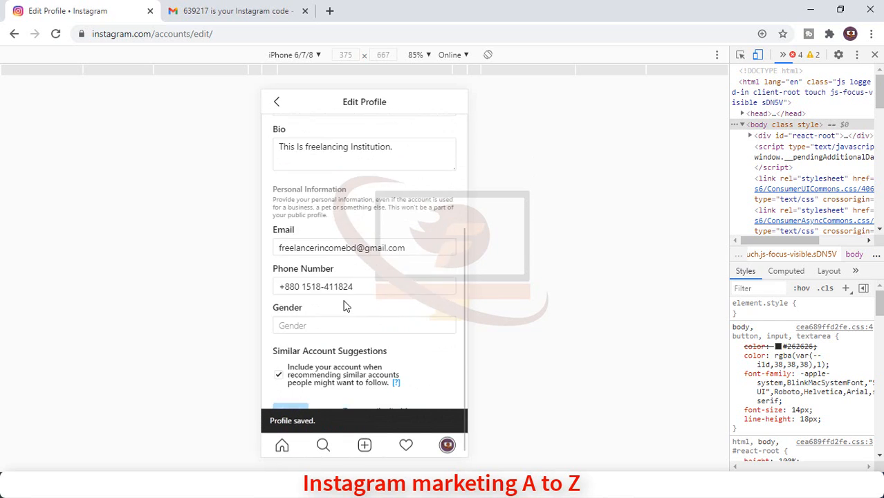
scroll(346, 304, "up", 4)
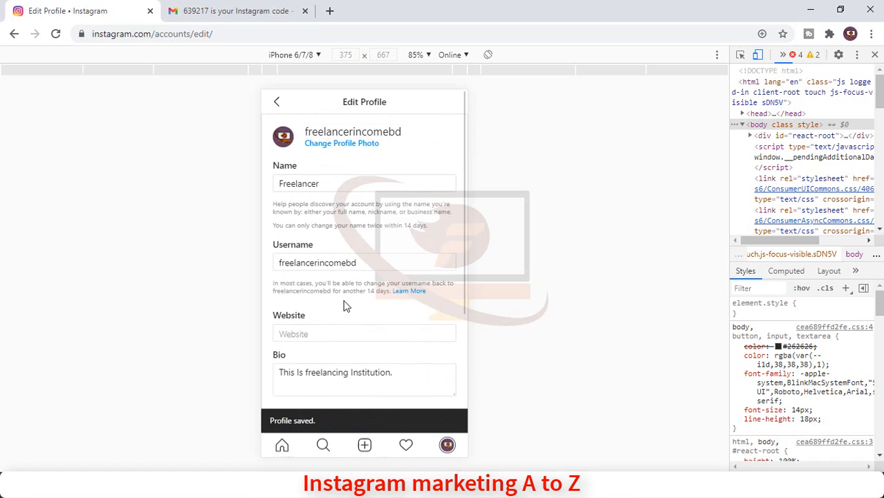
left_click(282, 447)
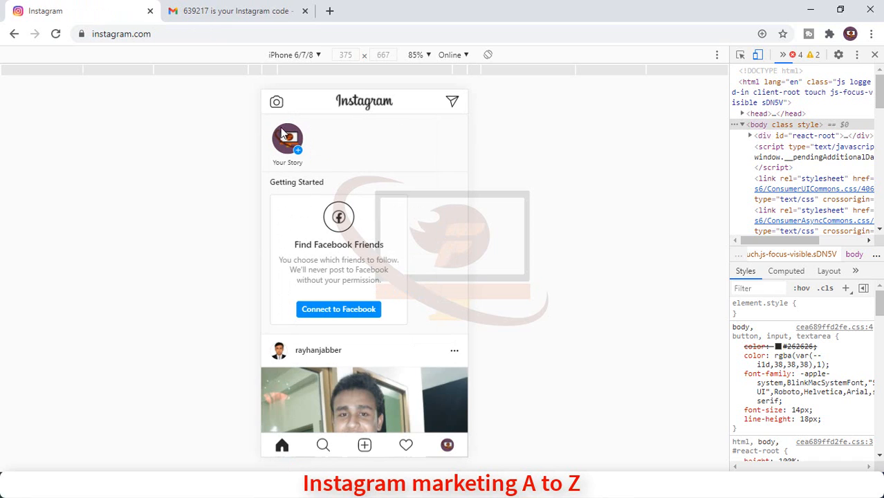
Step: Start a new story and look for an image in the Camtasia Studio folder and the desktop's New folder (2)
left_click(277, 103)
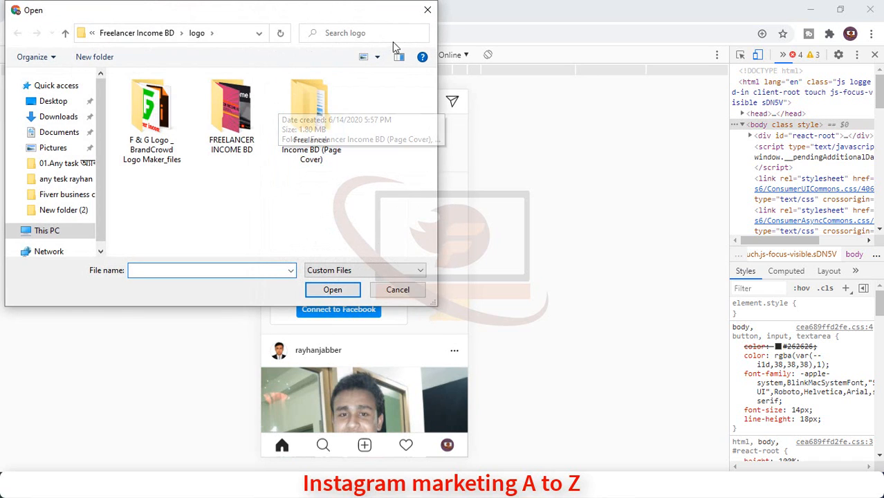
left_click(429, 11)
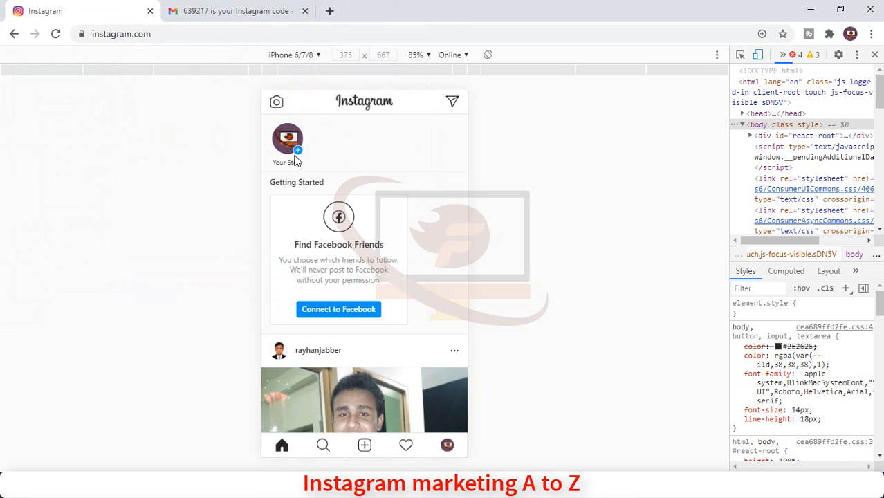
left_click(277, 102)
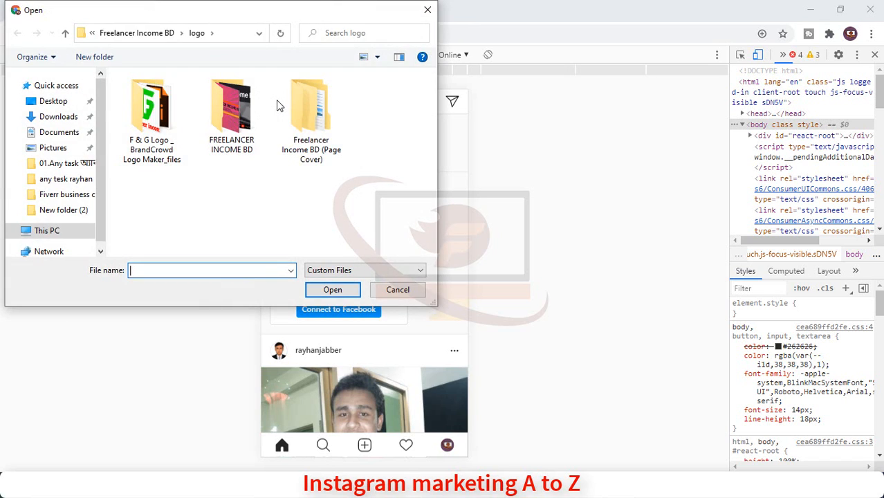
left_click(51, 132)
double_click(135, 121)
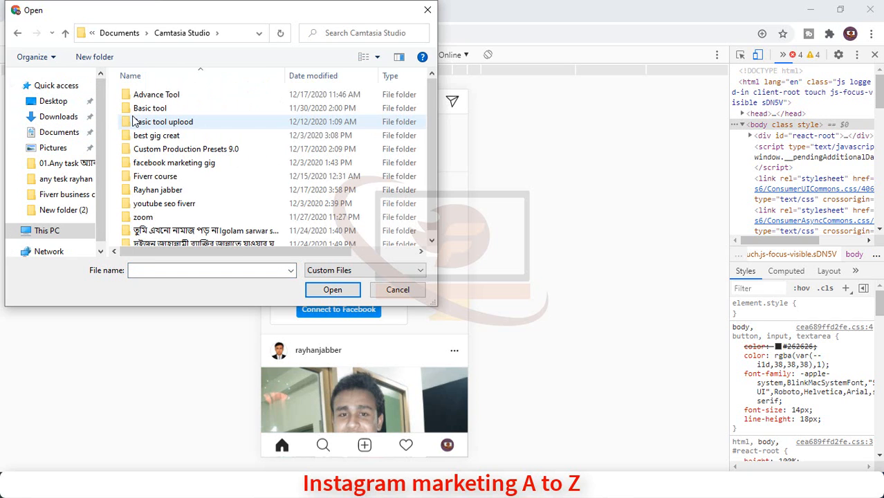
left_click(49, 116)
left_click(45, 104)
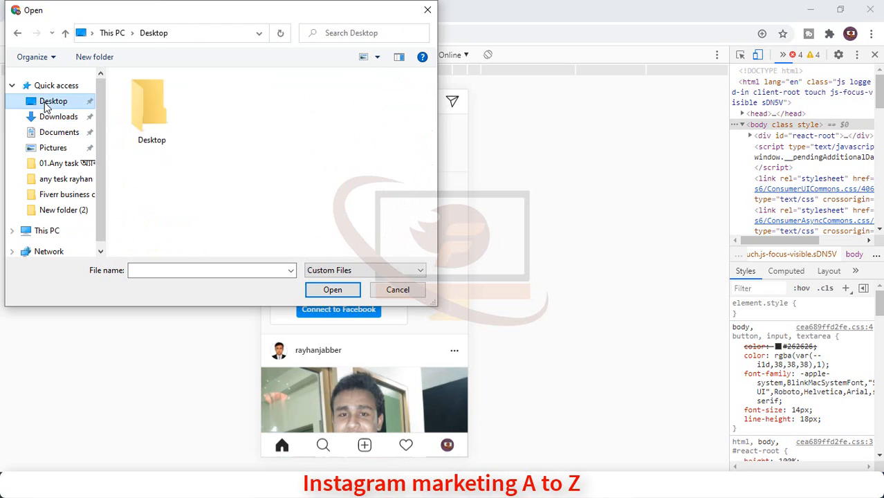
double_click(165, 112)
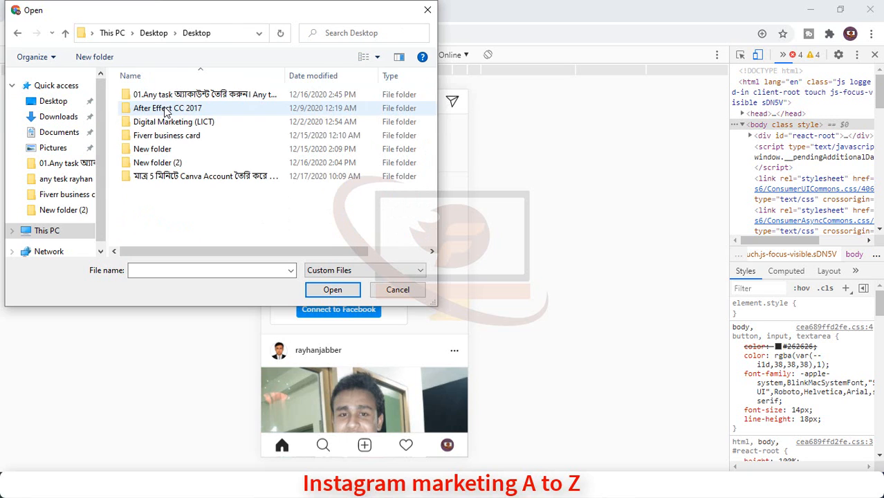
double_click(185, 164)
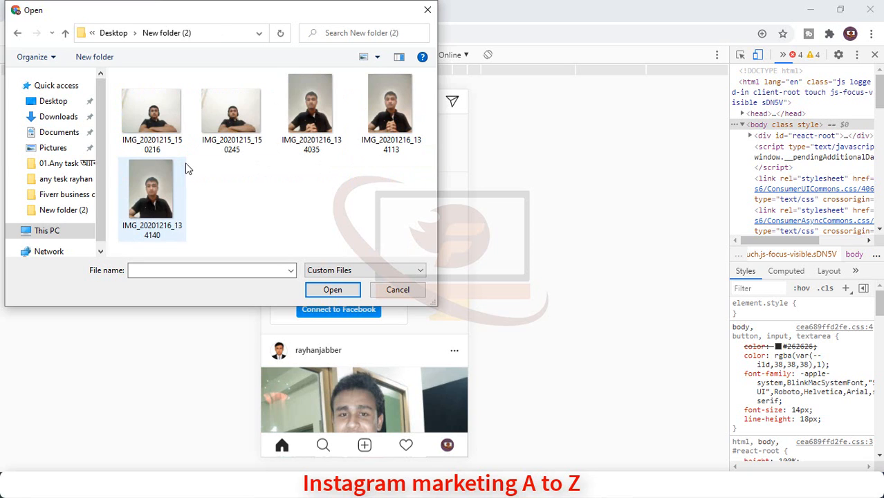
Step: Check the New folder and Canva Account folders on the desktop and open the folder beginning with "01.Any task"
key("BackSpace")
double_click(175, 147)
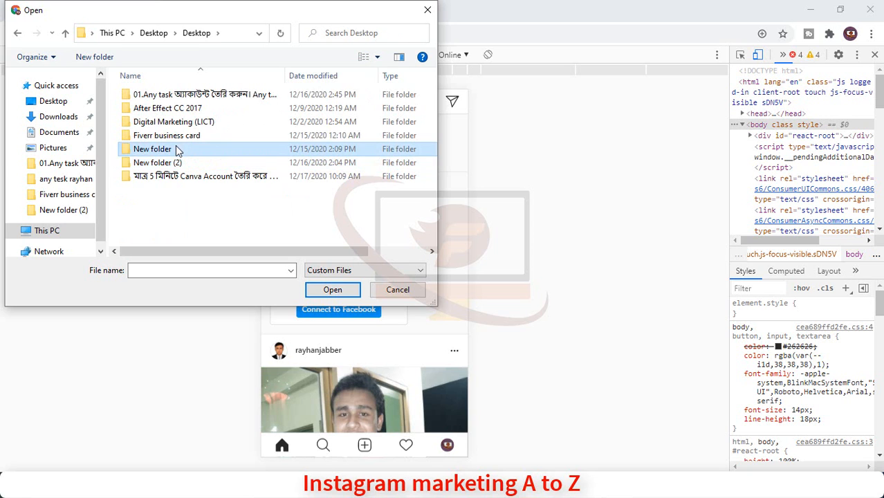
key("BackSpace")
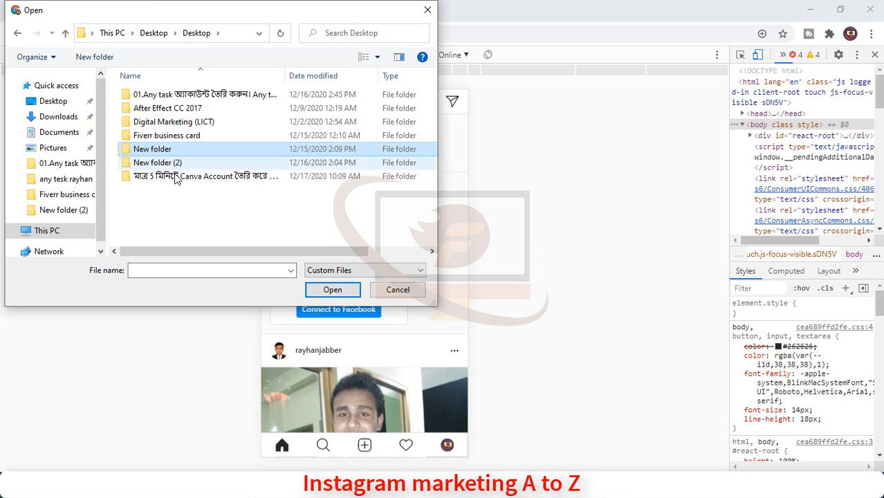
double_click(176, 178)
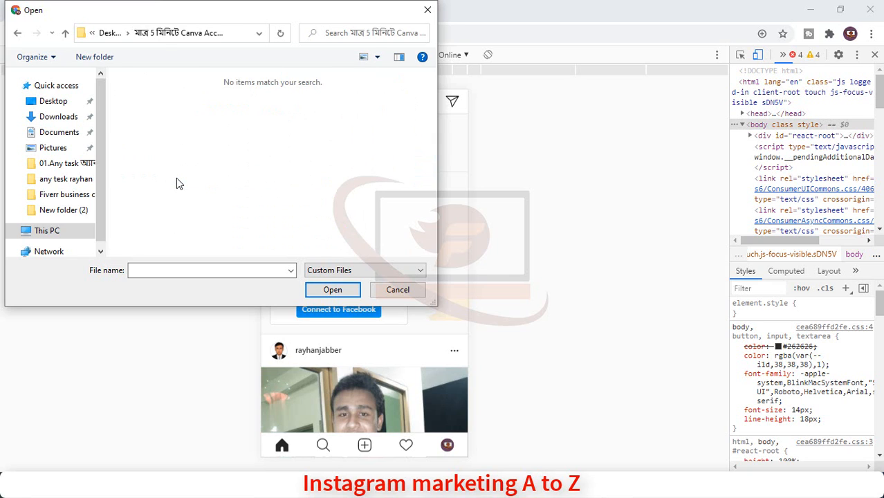
key("BackSpace")
double_click(196, 97)
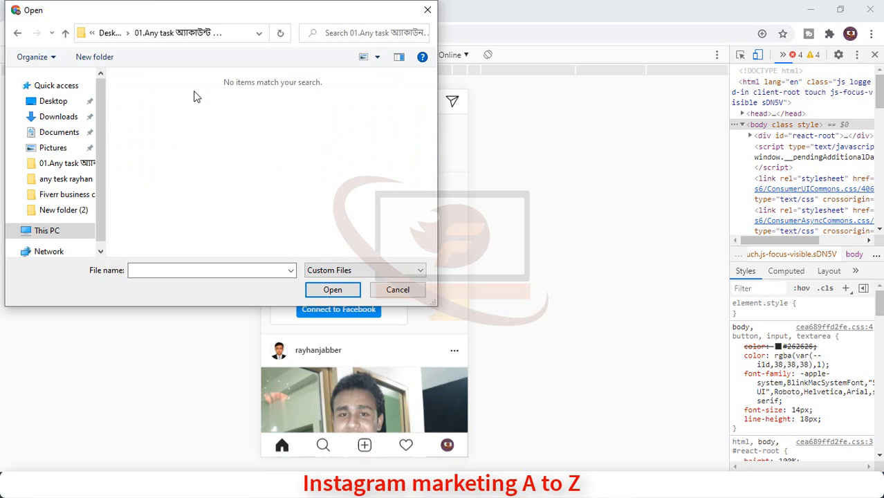
Step: Show all file types, load image 1 (Anytask Marketplace) into the story and dismiss the location request
left_click(343, 270)
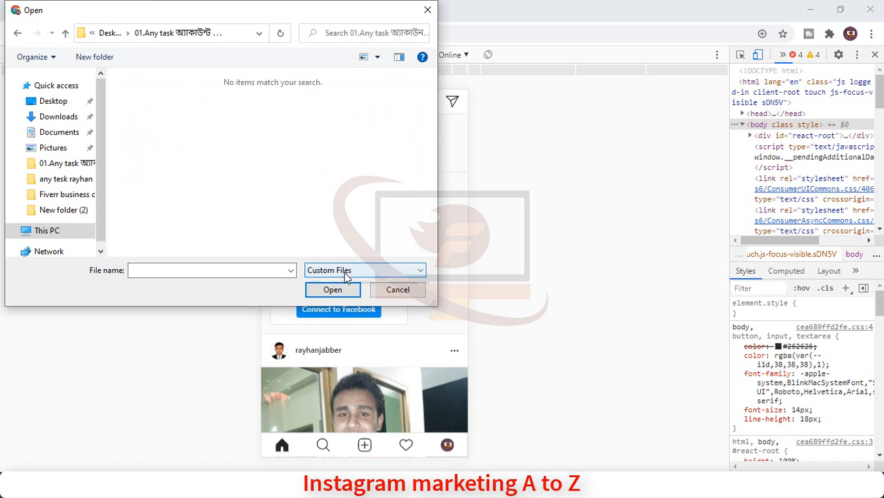
left_click(337, 291)
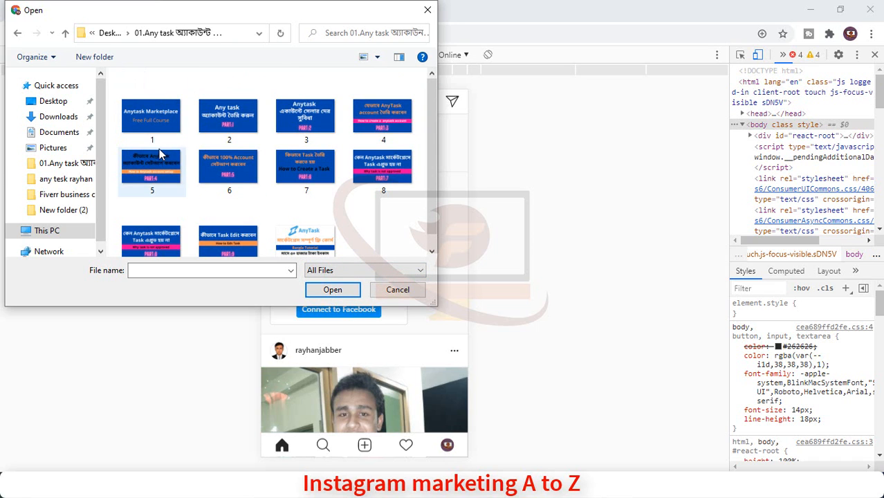
double_click(137, 119)
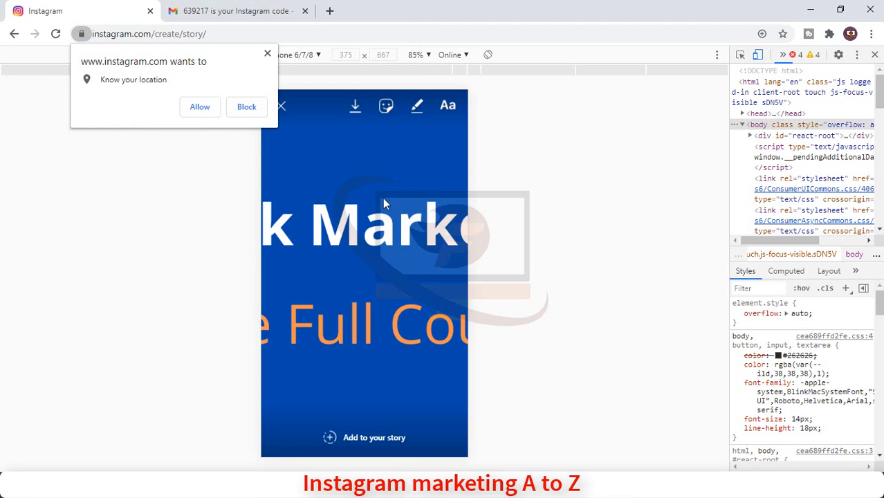
left_click(267, 53)
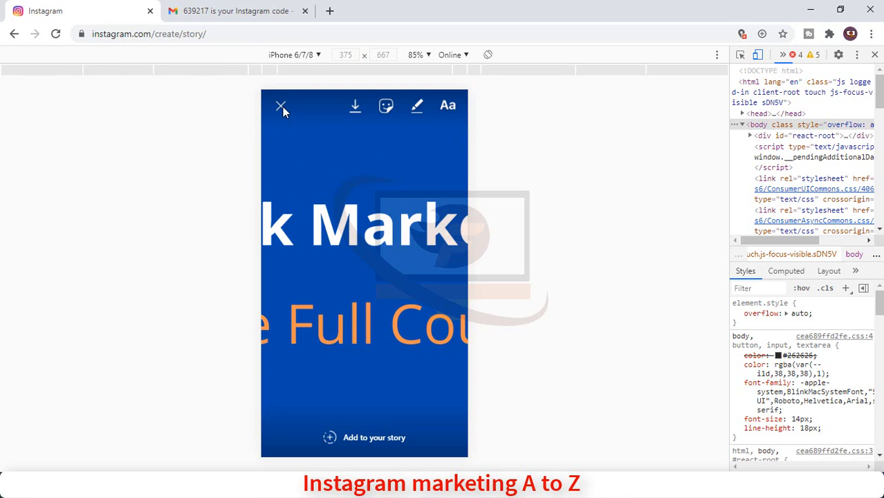
Step: Discard the story draft and look through the first posts in the home feed
left_click(282, 107)
left_click(365, 322)
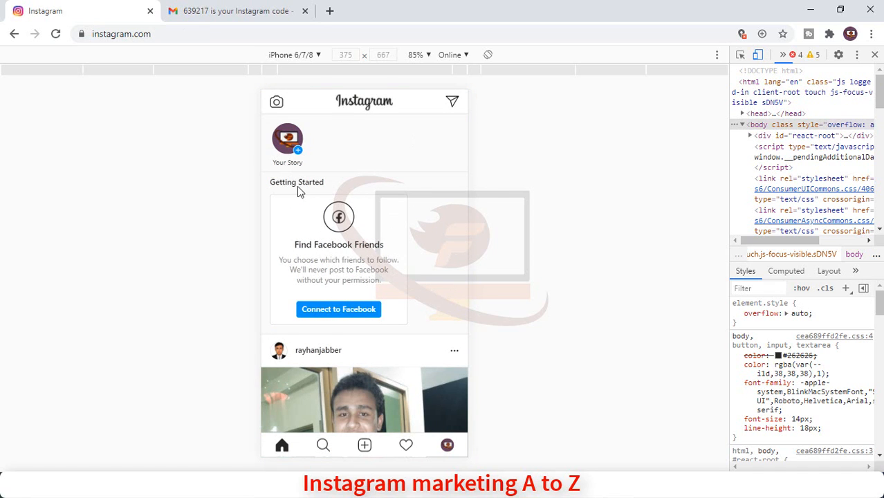
scroll(341, 401, "down", 4)
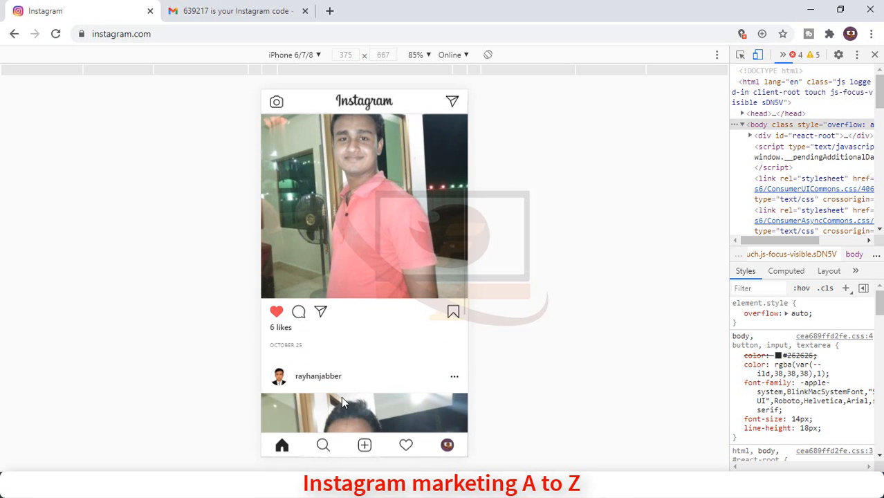
scroll(367, 422, "down", 1)
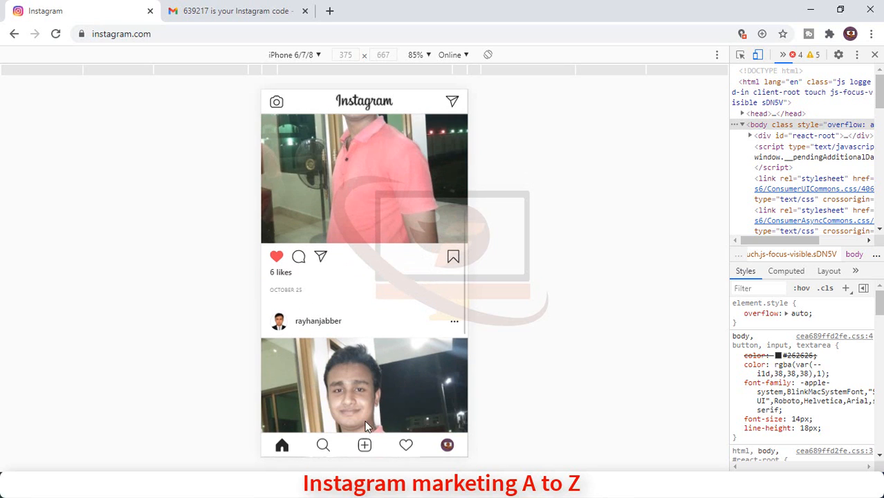
Step: Start a new photo post with image 1 (Anytask Marketplace), showing all file types, and reposition the picture within the crop frame
left_click(365, 446)
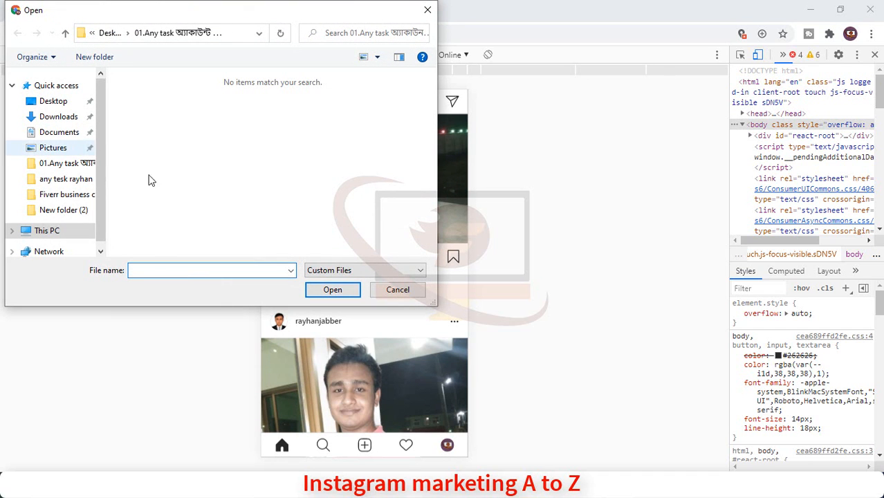
left_click(386, 271)
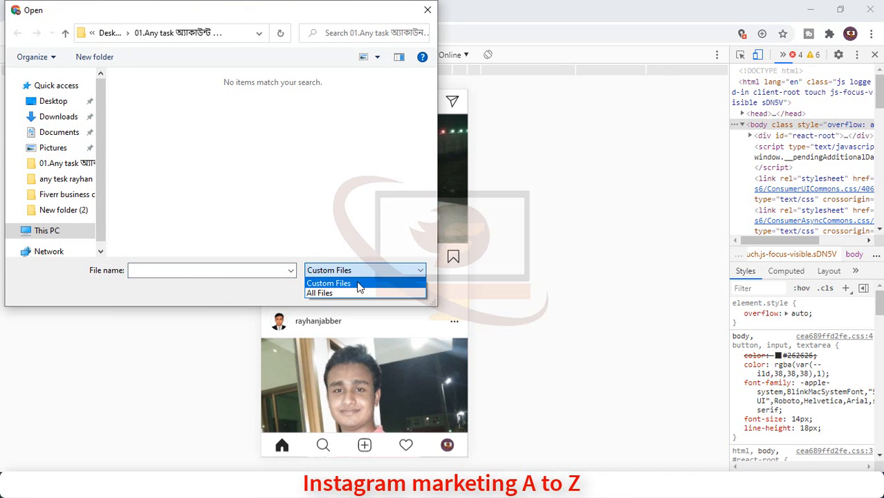
left_click(361, 294)
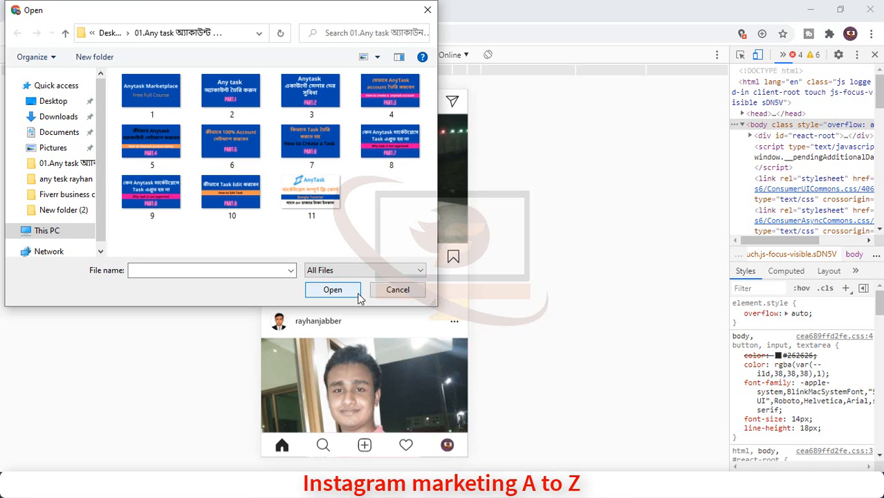
double_click(164, 95)
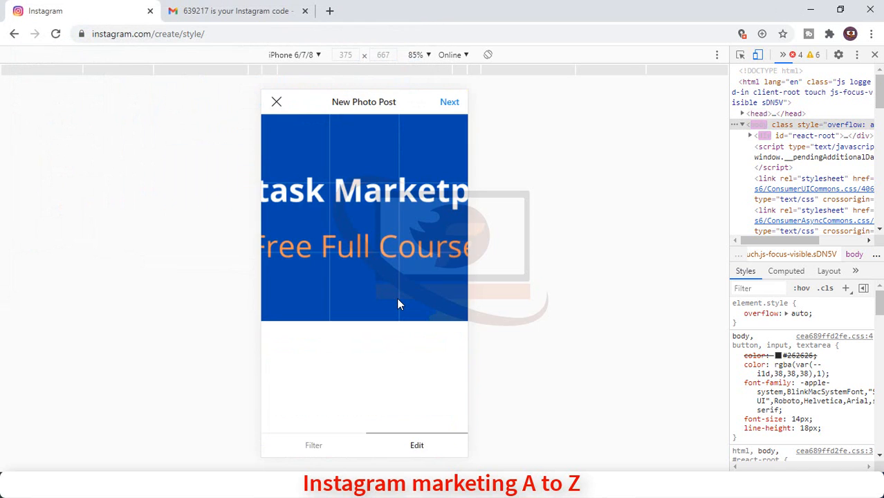
left_click_drag(421, 297, 346, 247)
left_click_drag(332, 280, 363, 255)
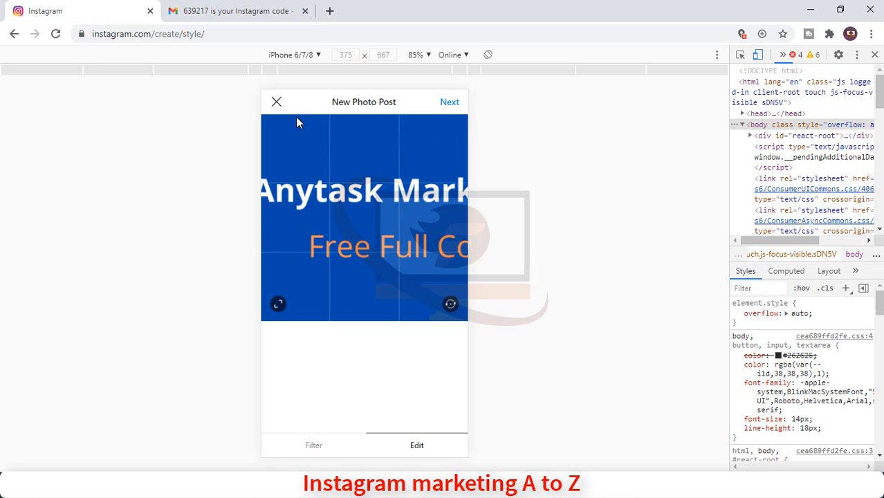
Step: Discard the new photo post and glance over the home feed
left_click(277, 104)
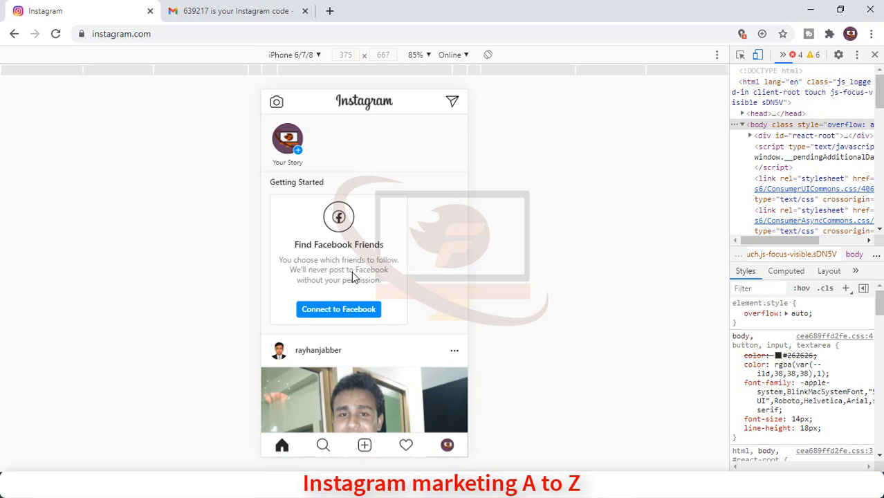
scroll(351, 293, "down", 2)
scroll(351, 293, "up", 2)
Step: Search Google for canva in a new browser tab and go to the Canva site from its login result
left_click(330, 11)
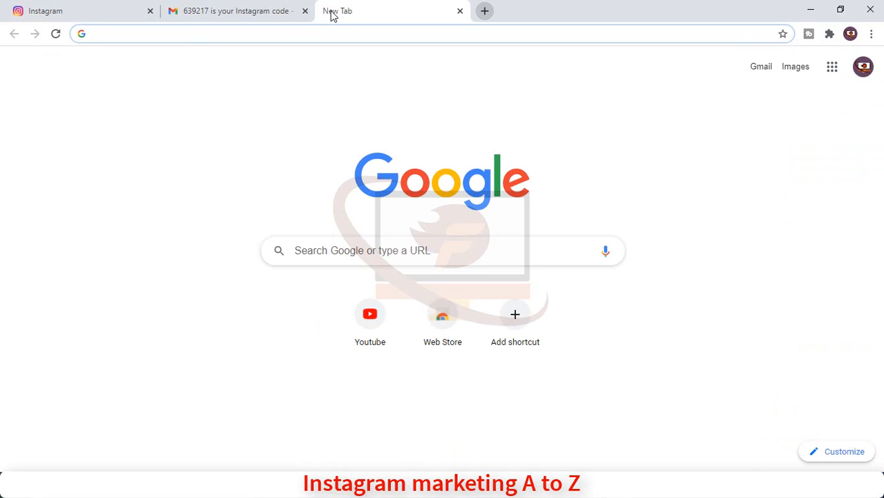
left_click(346, 252)
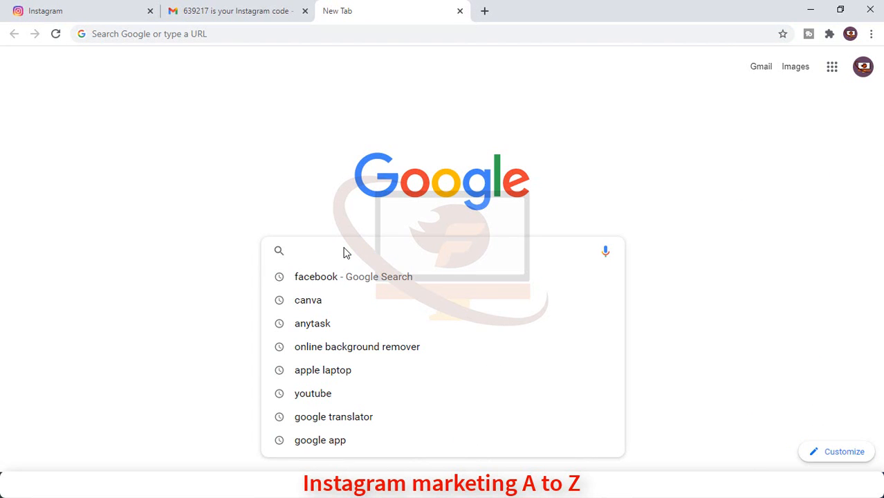
left_click(327, 309)
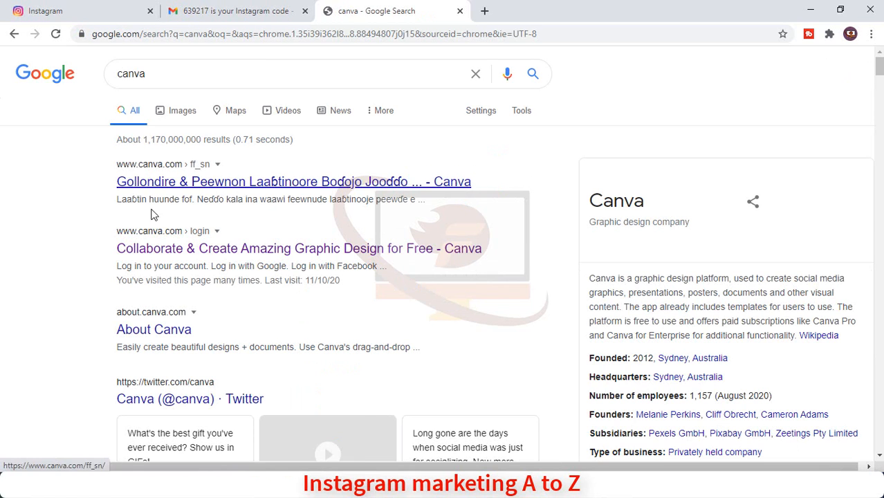
left_click(155, 257)
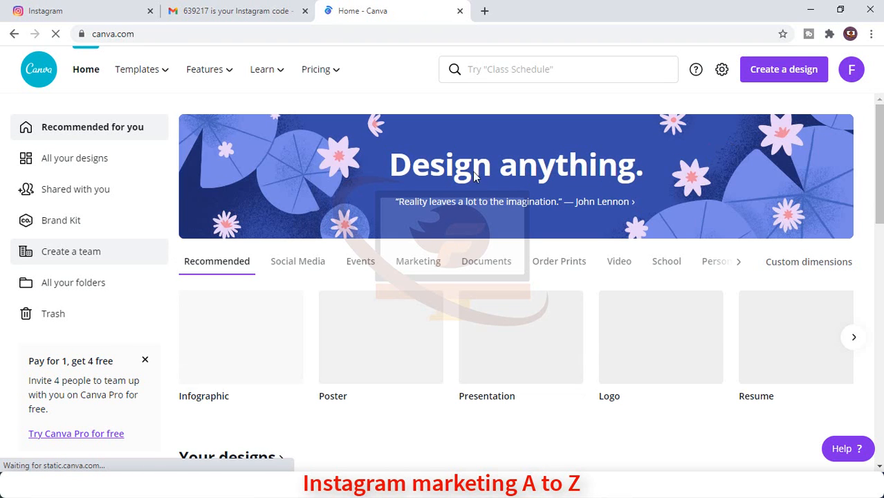
Step: Create a 1080 × 1080 px Instagram Post design and apply the Working From Home cover page of the Covid-19 Work from Home Tips template
left_click(788, 72)
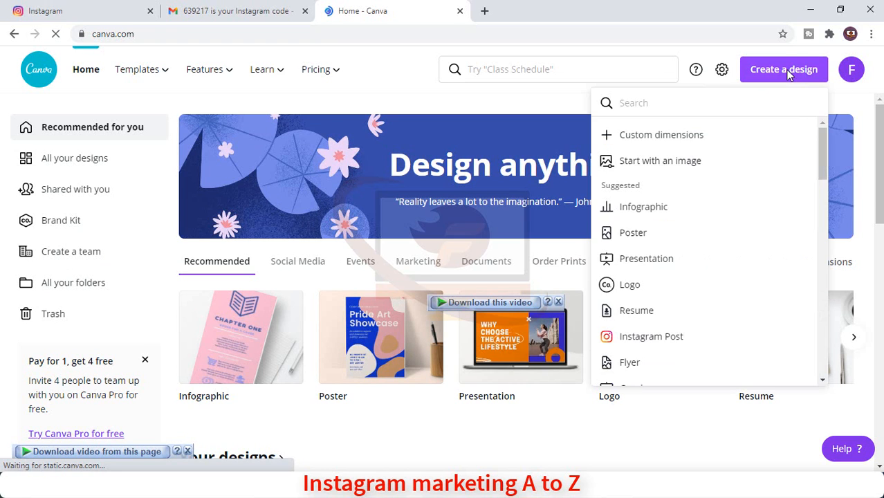
left_click(669, 339)
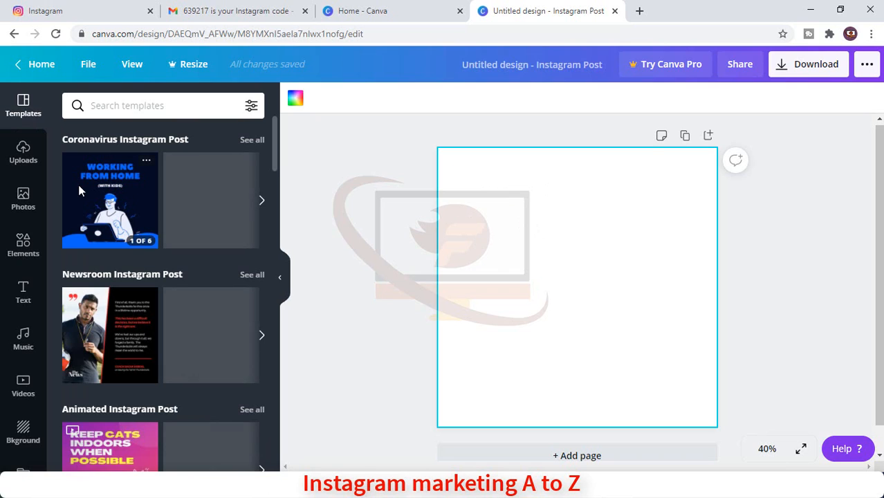
left_click(125, 204)
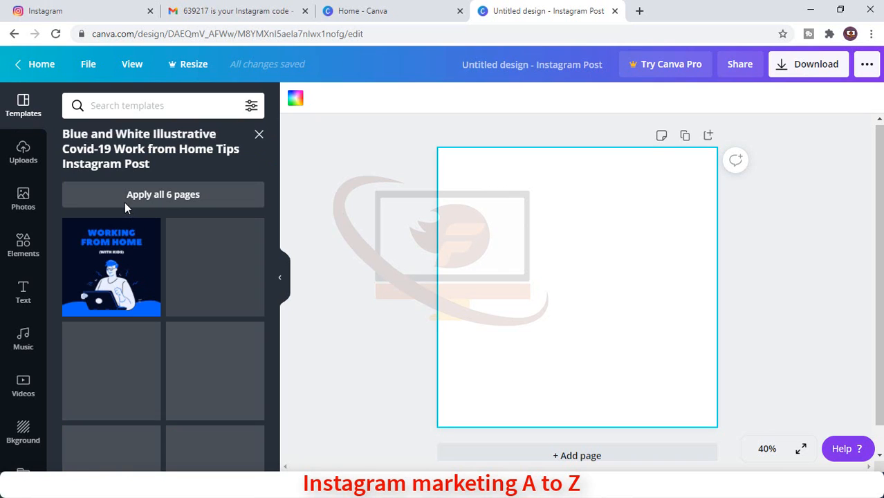
left_click(126, 272)
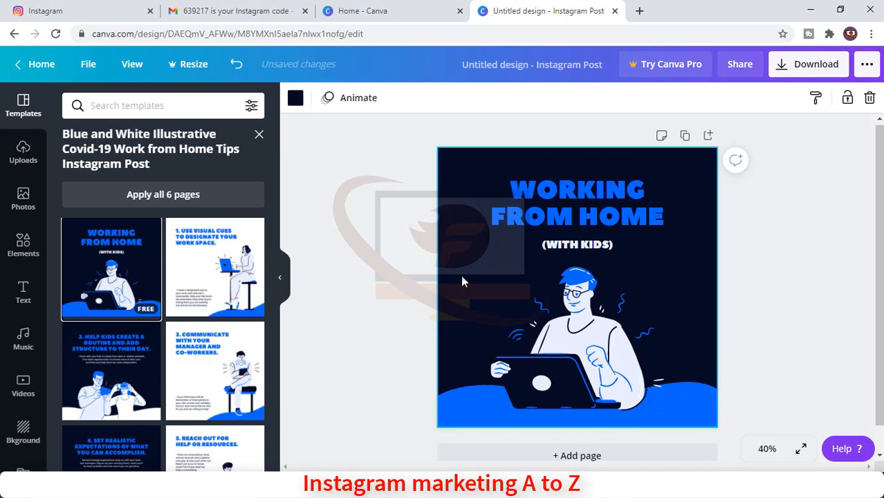
Step: Recolour the WORKING FROM HOME heading to the custom yellow #FFC90A
left_click(627, 218)
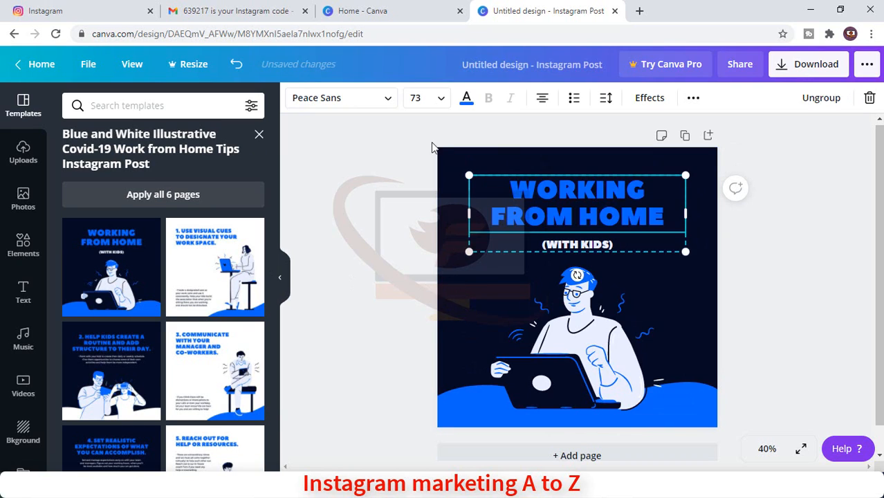
left_click(465, 99)
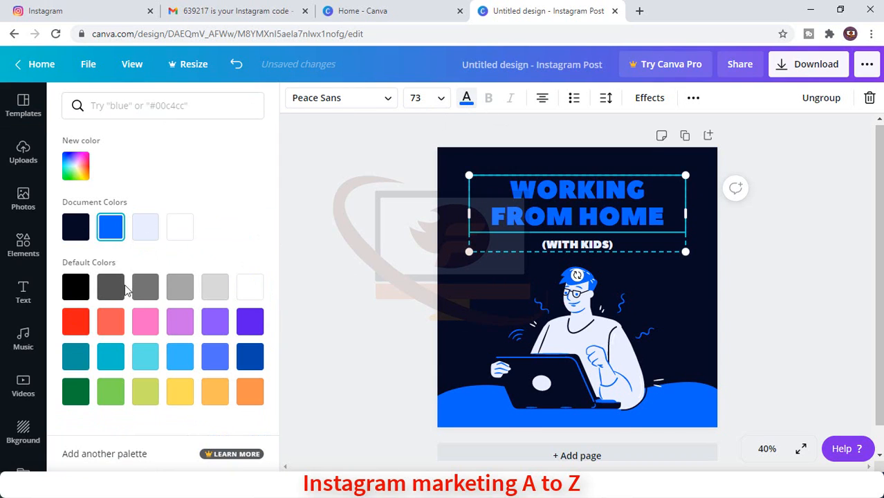
left_click(76, 167)
left_click_drag(116, 279, 102, 278)
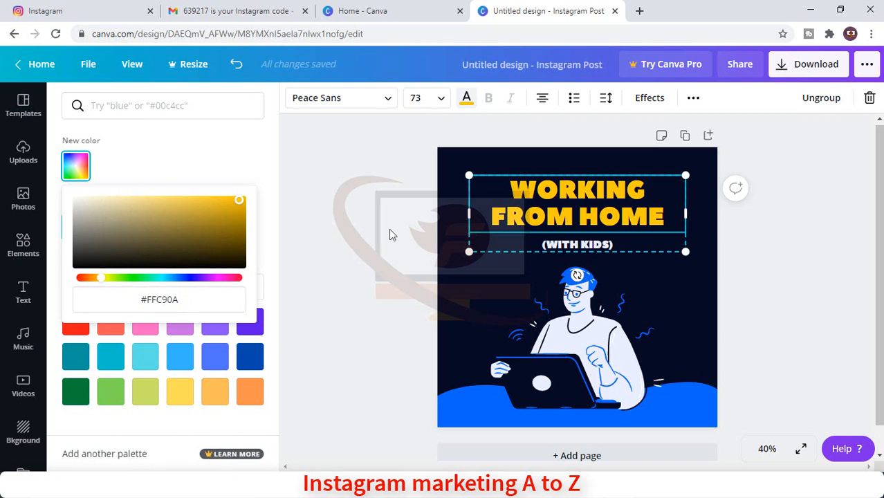
left_click(369, 226)
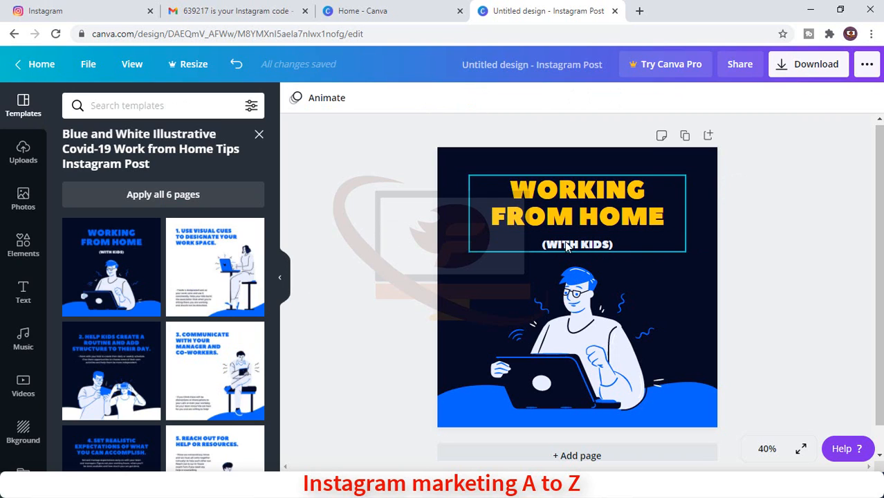
Step: Clear the (WITH KIDS) subtitle below the heading and delete its text box
left_click(571, 247)
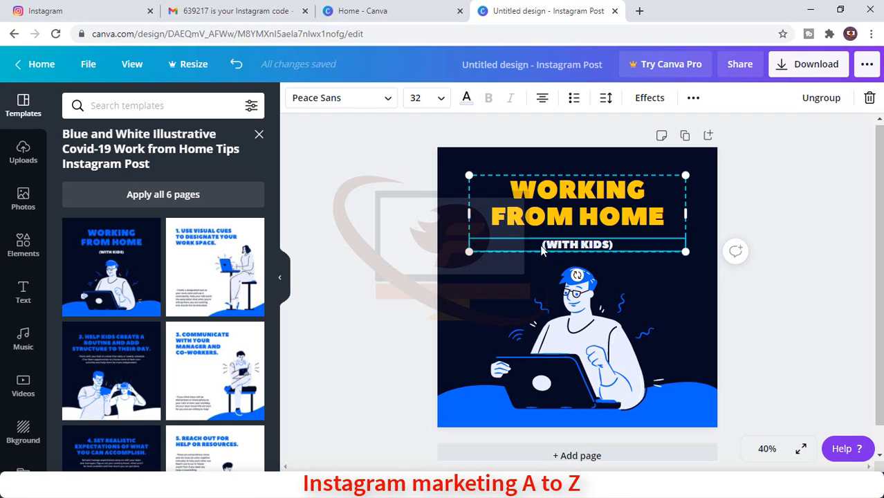
left_click_drag(544, 245, 632, 248)
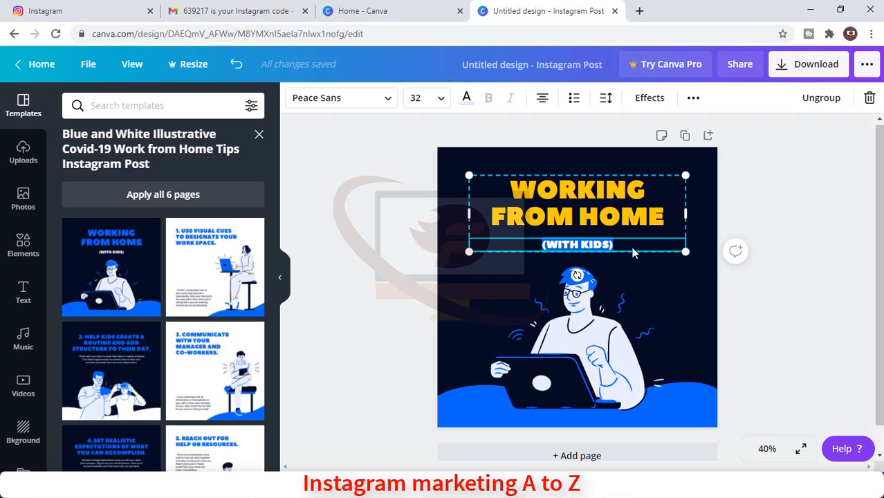
key("BackSpace")
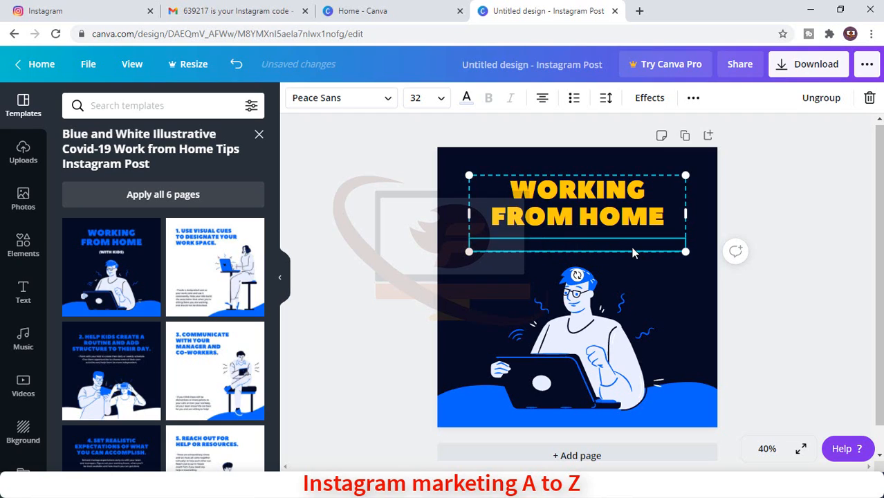
left_click(424, 215)
left_click(541, 215)
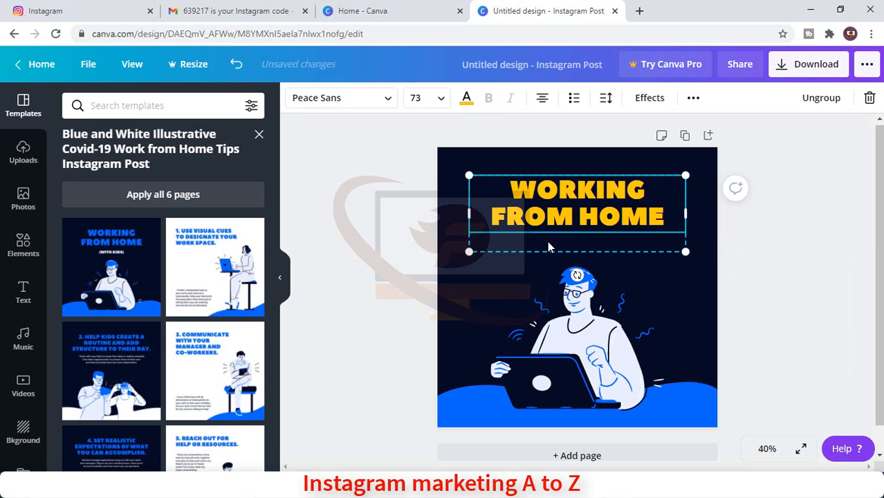
left_click(547, 243)
key("Delete")
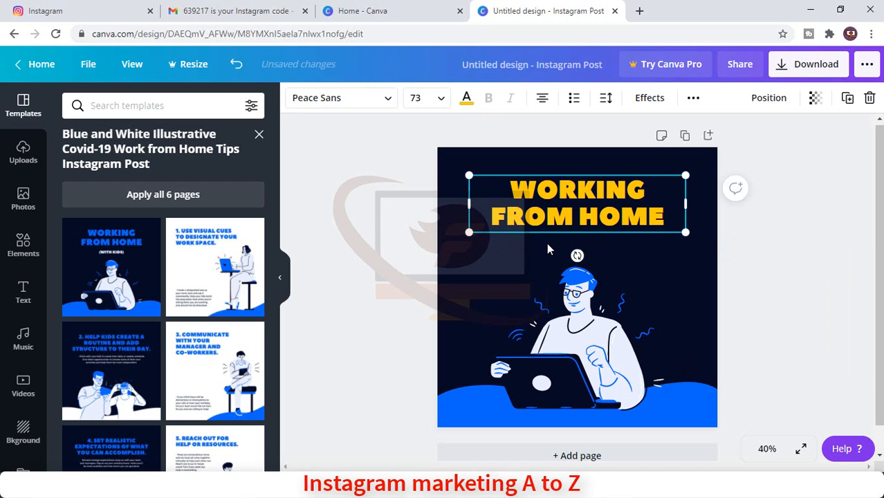
Step: Replace the heading text with "ANYTASK MAKETPLACE FREE COURSE"
left_click(386, 227)
left_click(518, 209)
left_click_drag(518, 193, 670, 218)
type("ANY")
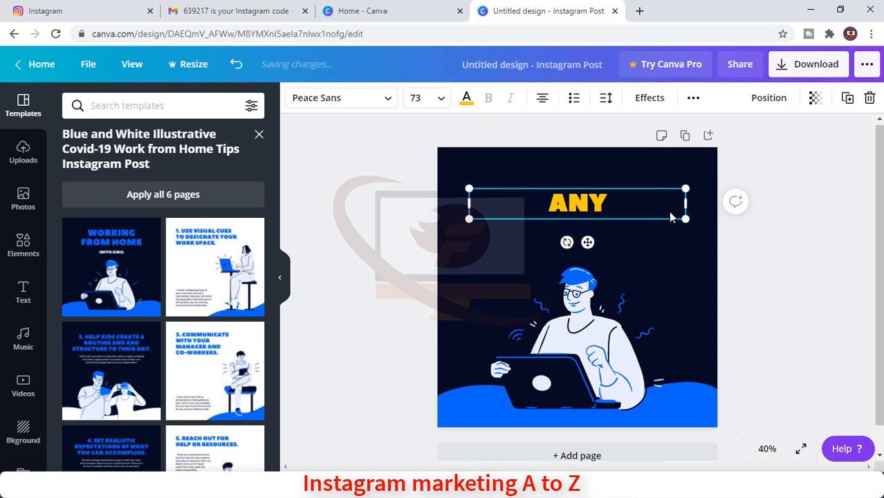
type("TASK")
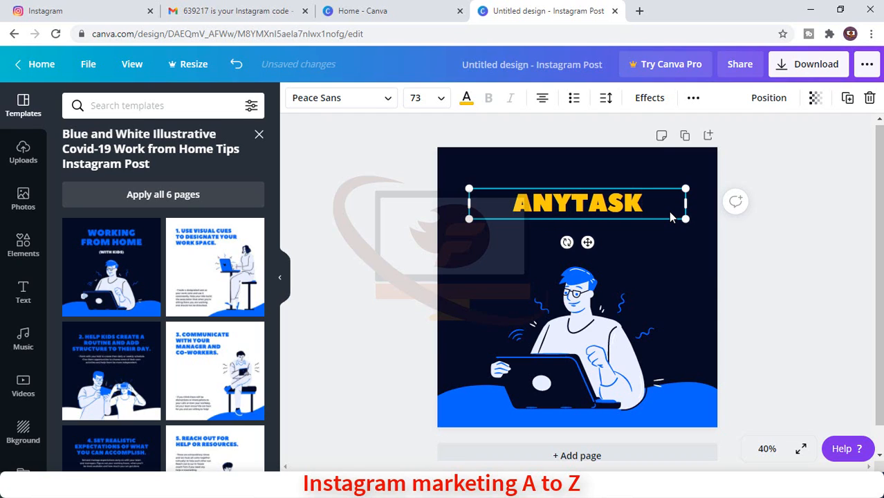
type(" MA")
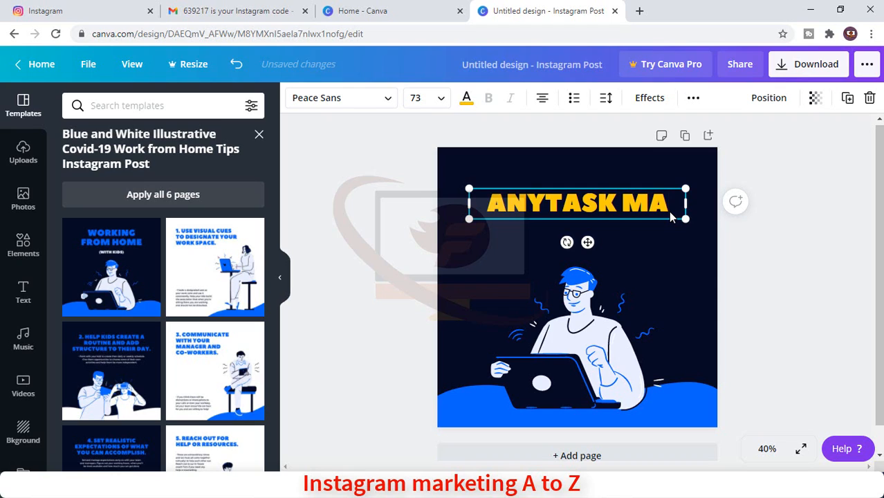
type("KETPLACE")
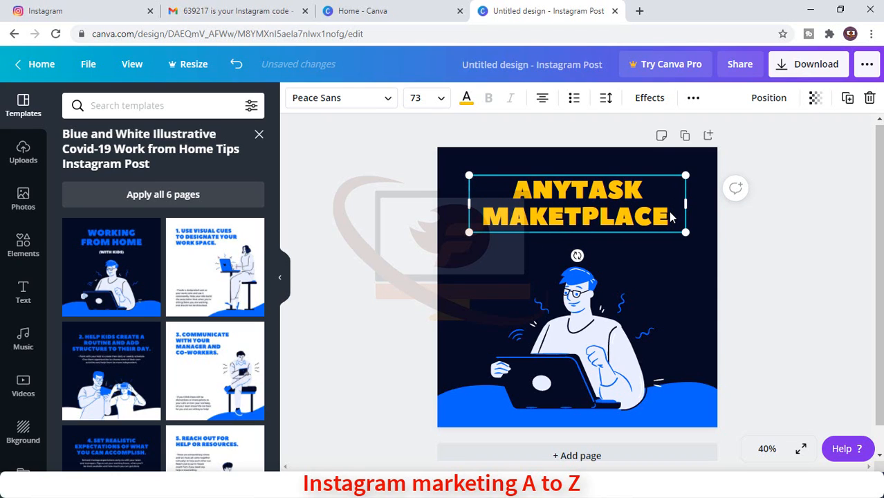
type(" FREE")
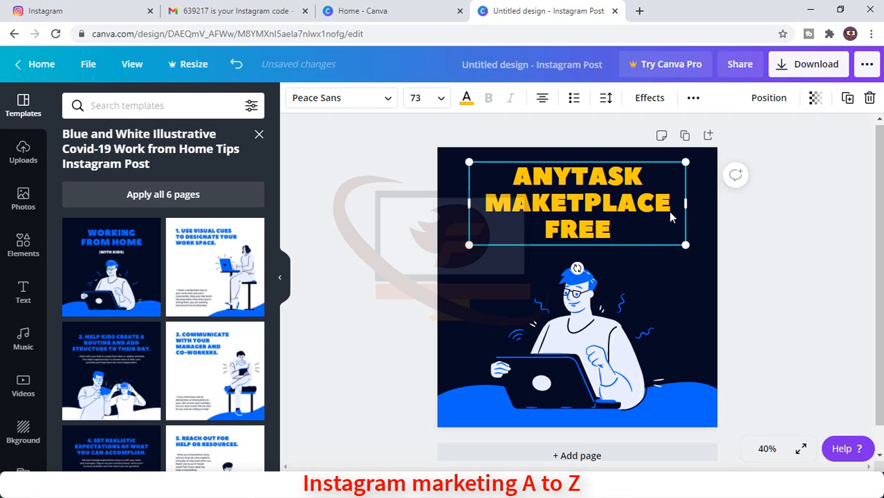
type(" COU")
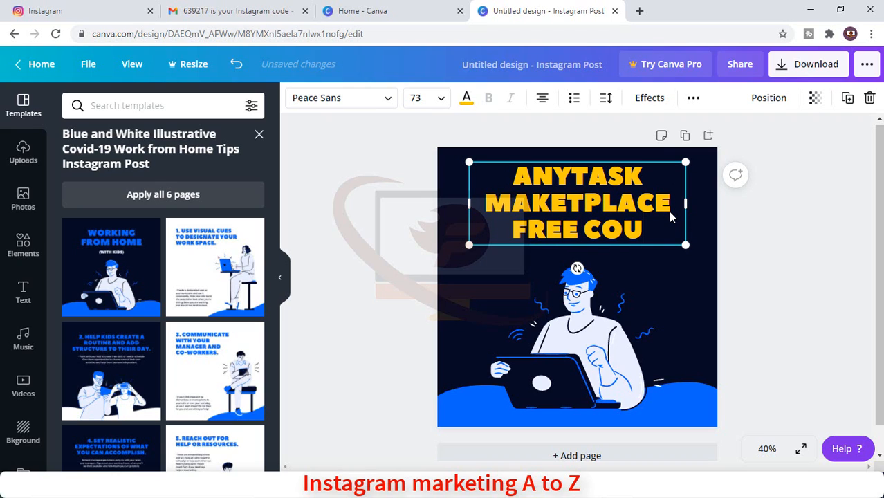
type("RSE")
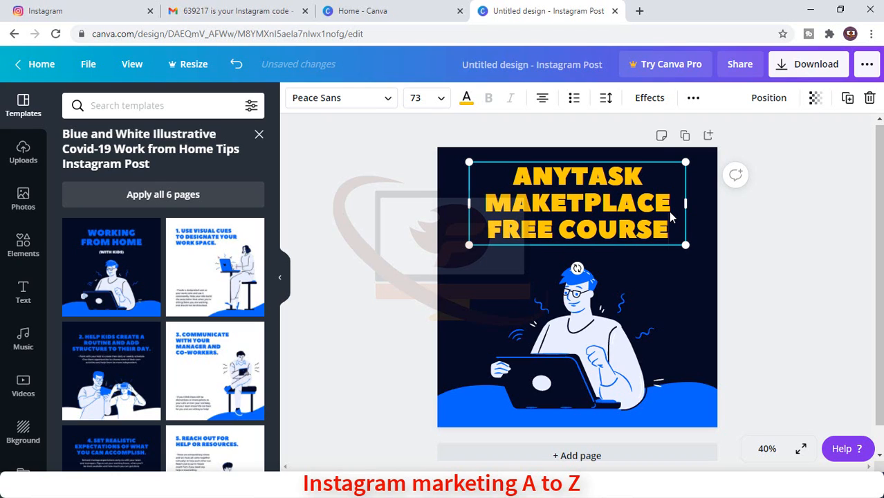
Step: Set the heading's font to Anton and deselect the text
left_click(366, 102)
left_click(370, 222)
left_click(369, 222)
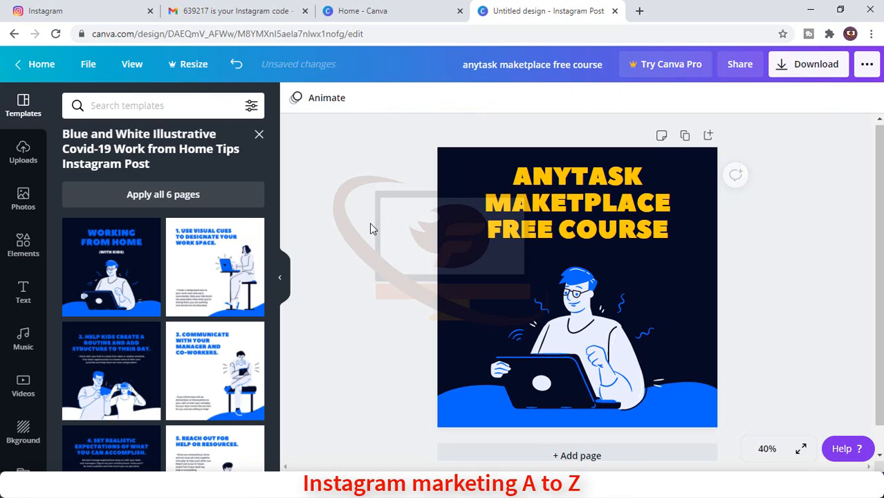
left_click(488, 200)
left_click(350, 99)
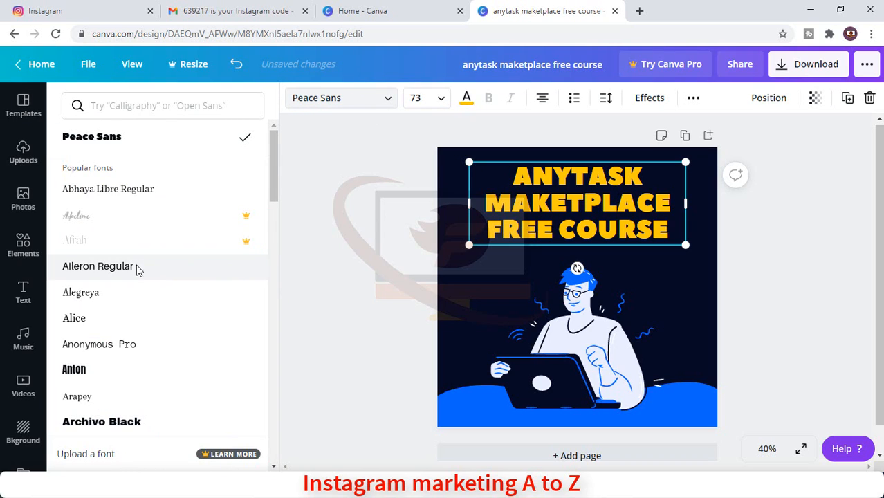
left_click(96, 377)
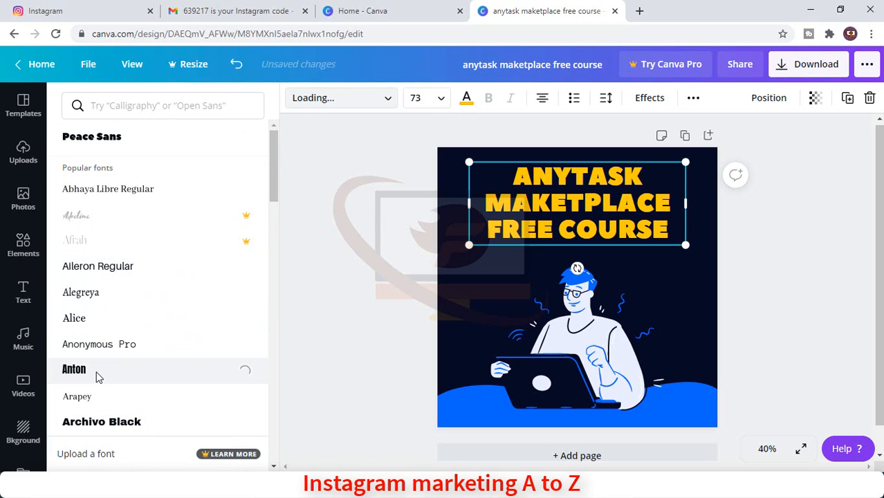
left_click(377, 222)
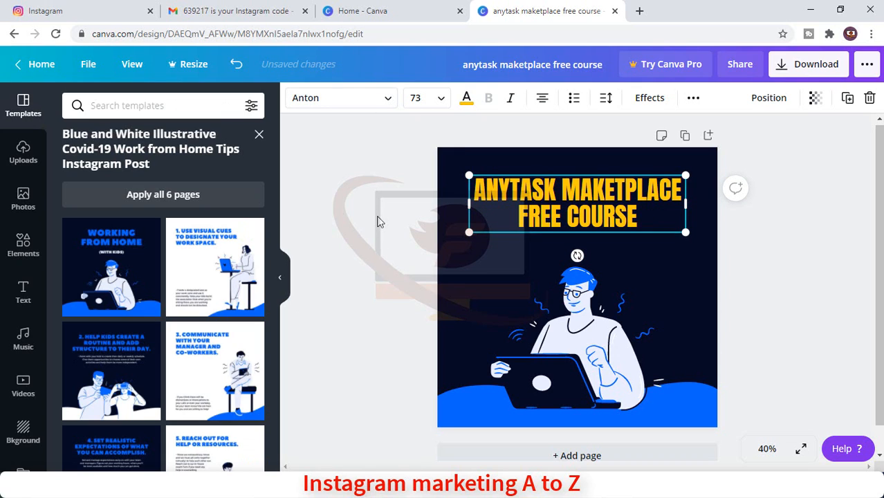
left_click(374, 219)
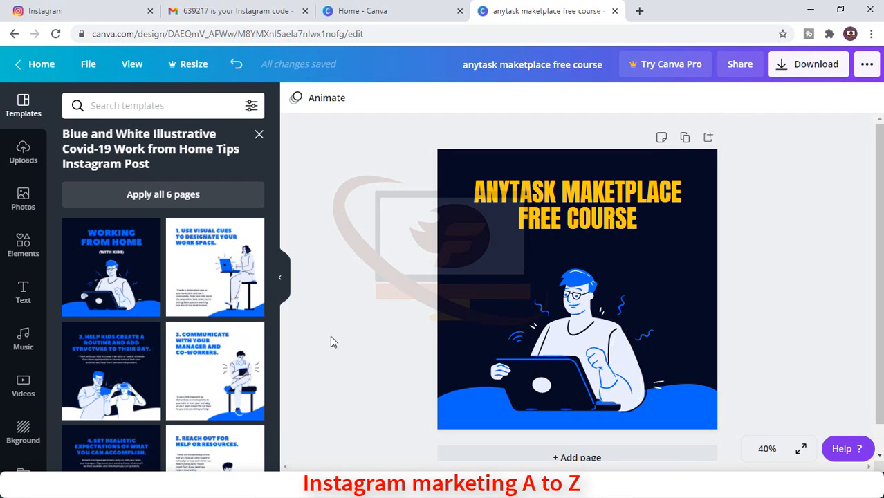
Step: Switch to File Explorer and browse the Desktop subfolder for the course images, checking the Canva Account folder and opening the "01.Any task" folder
scroll(332, 337, "down", 2)
scroll(336, 337, "up", 2)
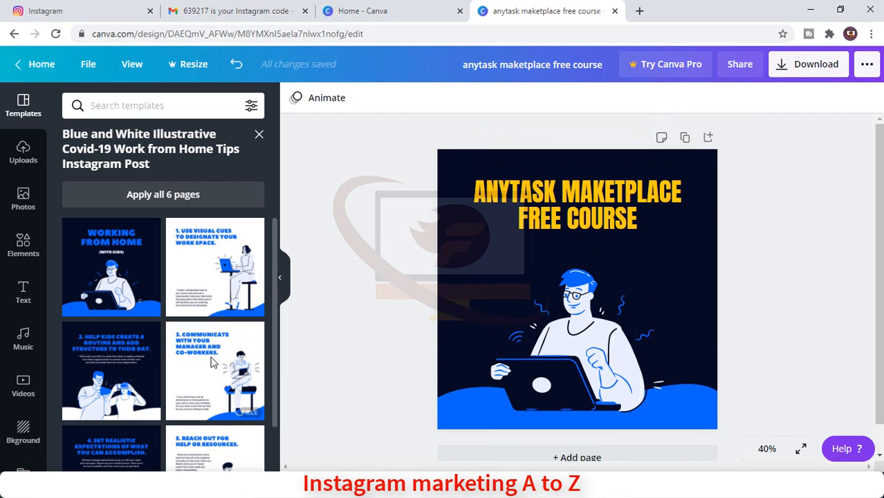
mouse_move(332, 485)
left_click(373, 455)
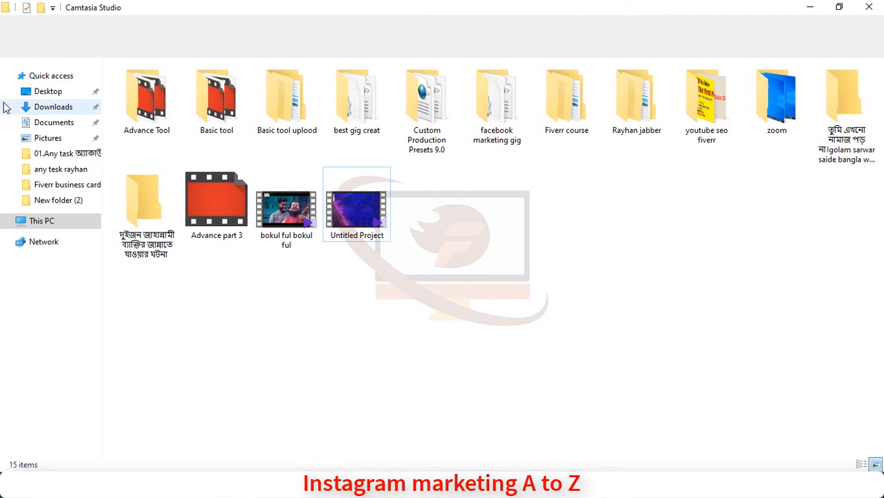
left_click(45, 92)
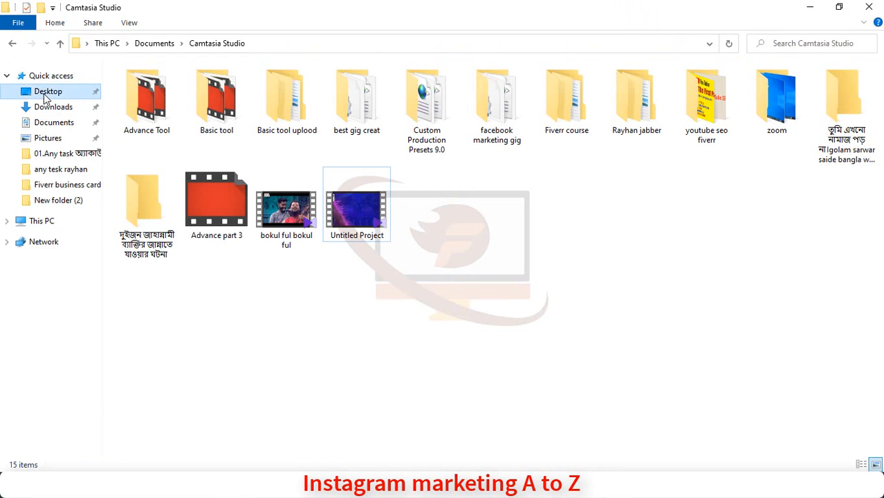
left_click(149, 122)
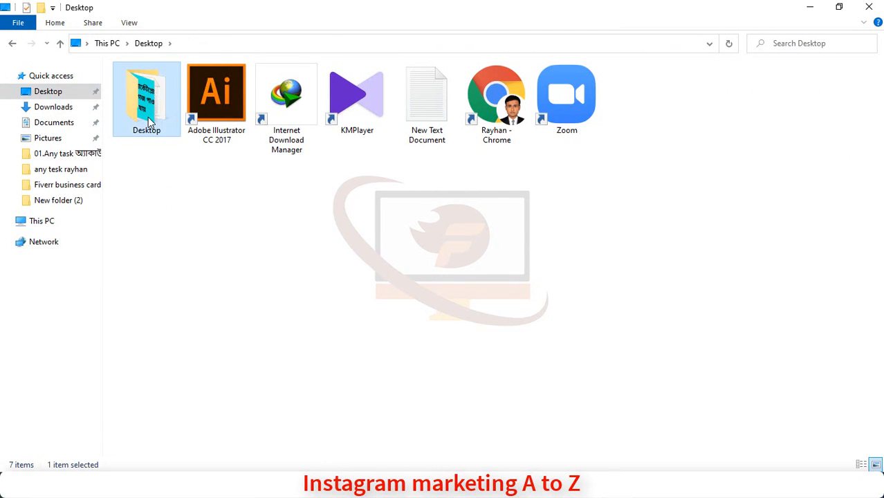
double_click(148, 122)
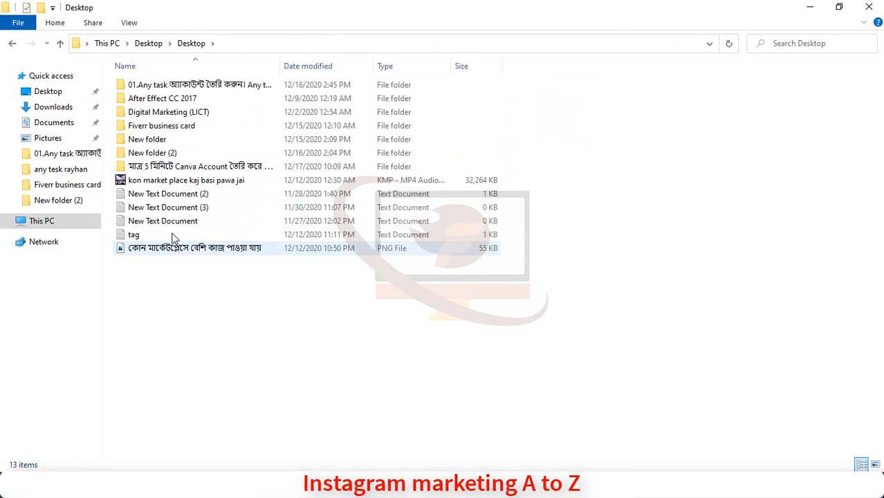
double_click(170, 167)
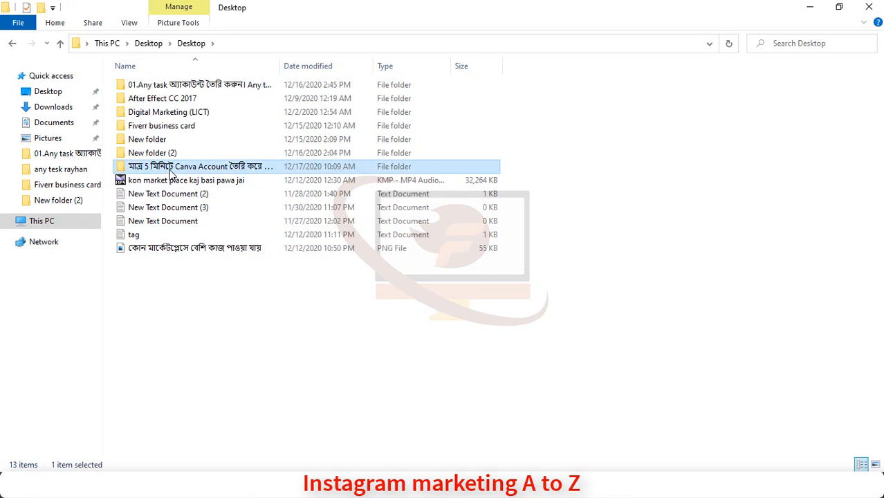
left_click(12, 44)
double_click(174, 86)
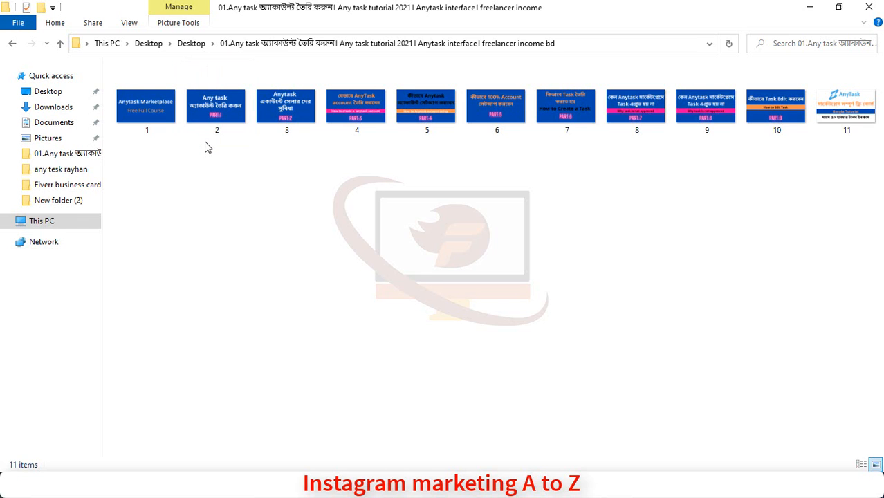
Step: Switch back to Canva, add a second page, and apply the white "1. Use visual cues to designate your work space" template page to it
left_click(802, 8)
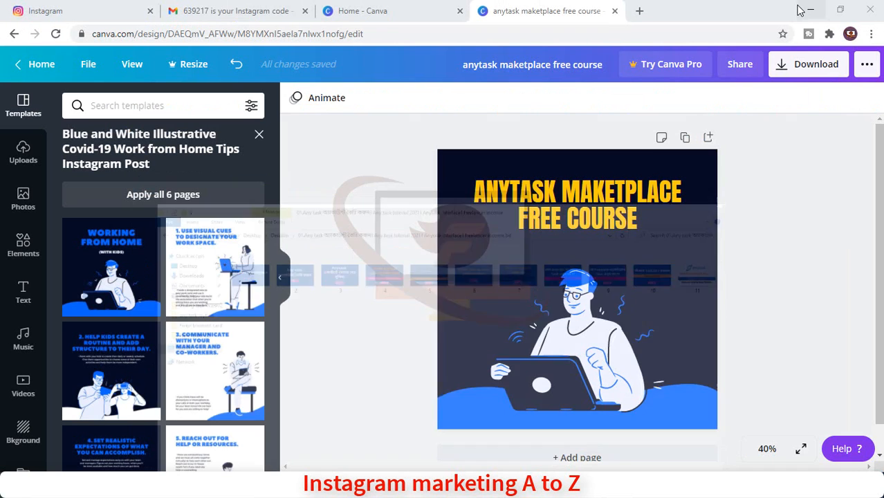
scroll(450, 270, "down", 1)
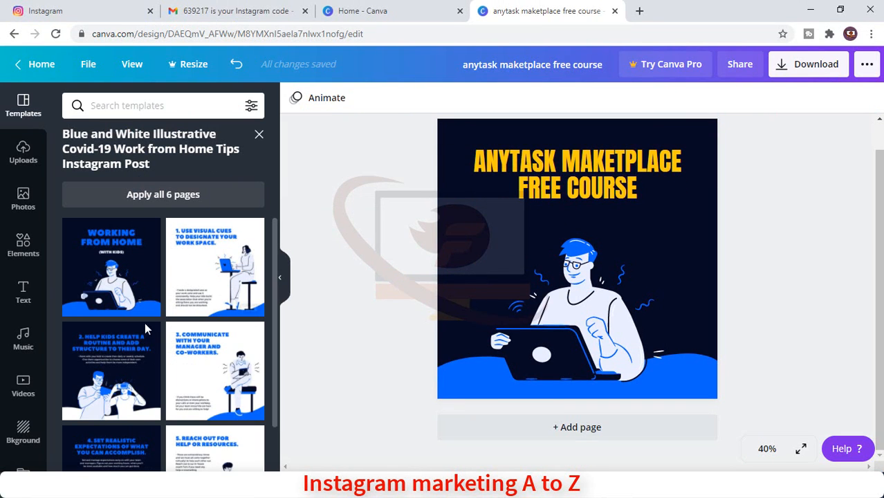
scroll(81, 367, "down", 2)
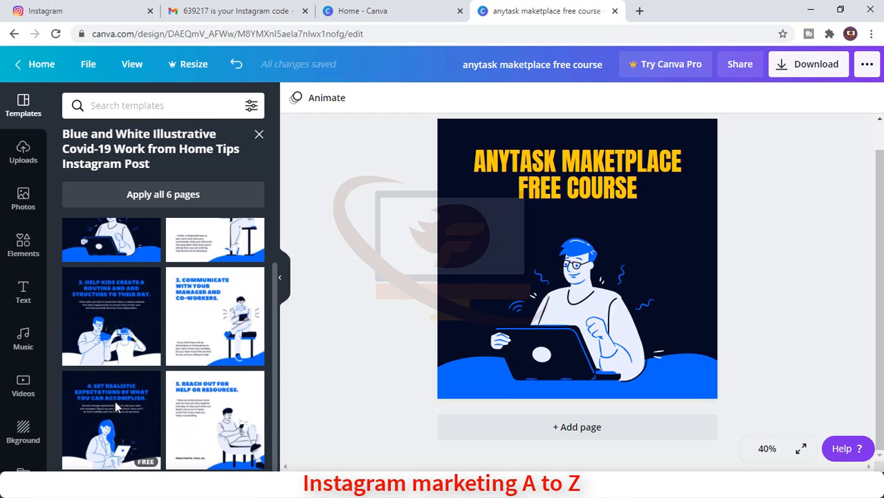
scroll(150, 306, "up", 1)
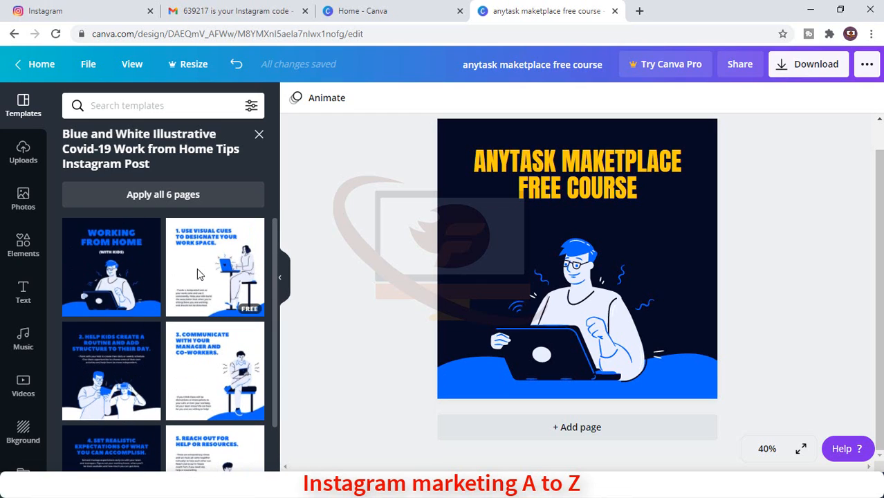
scroll(609, 277, "up", 1)
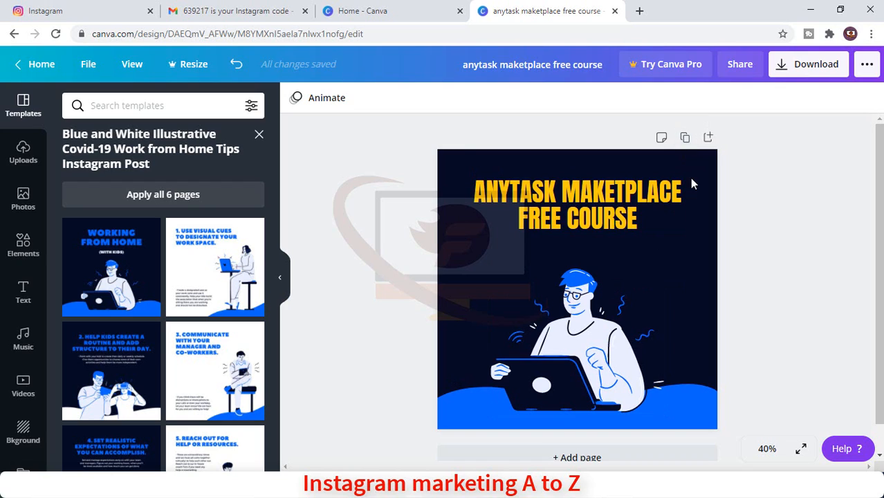
left_click(708, 137)
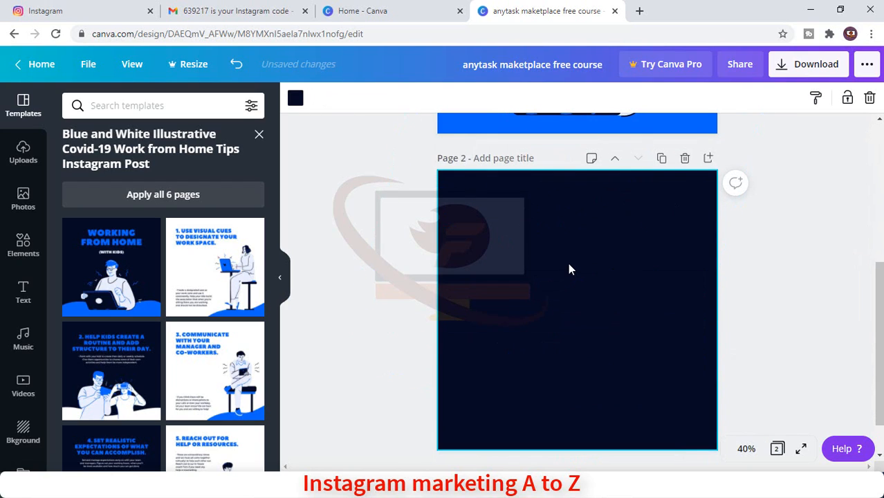
left_click(198, 280)
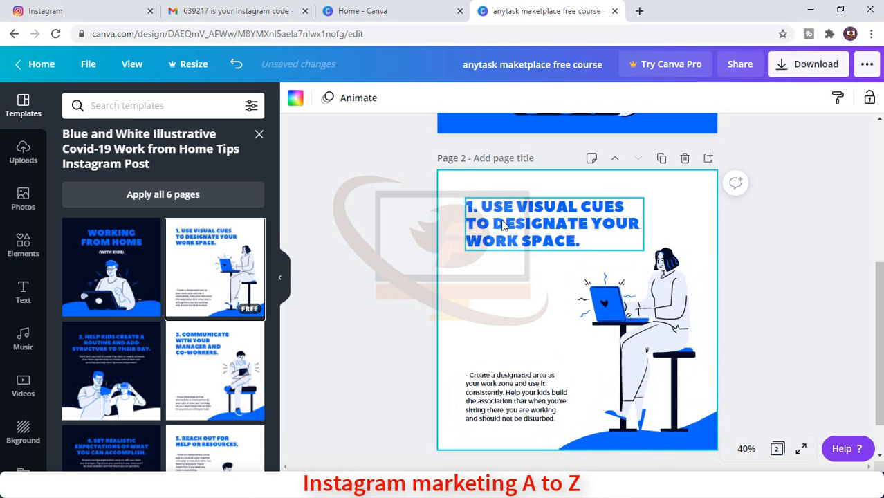
Step: Replace page 2's heading text with "HOW TO CREATE ANYTASK ACCOUNT"
left_click(504, 226)
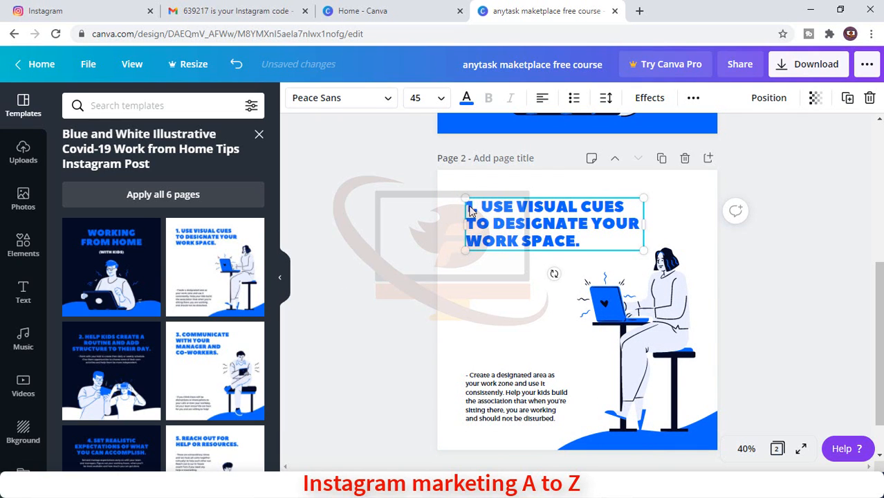
left_click(469, 211)
left_click_drag(468, 205, 596, 242)
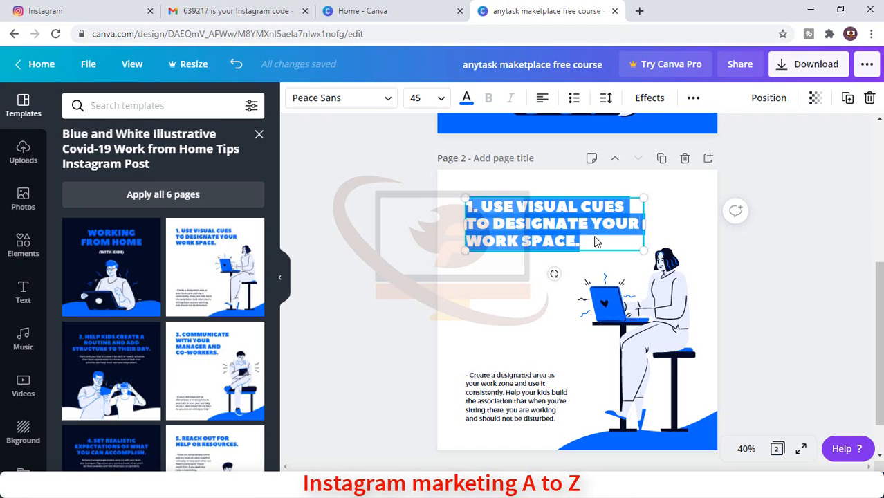
type("HO")
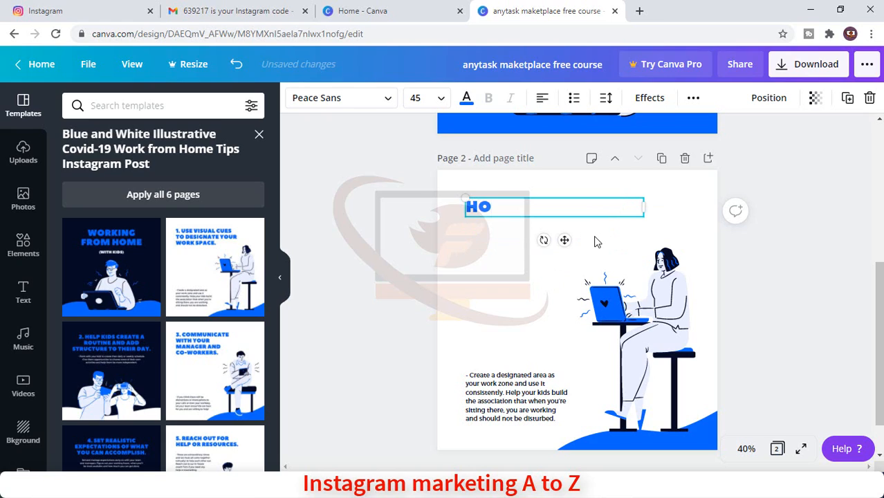
type("W TO C")
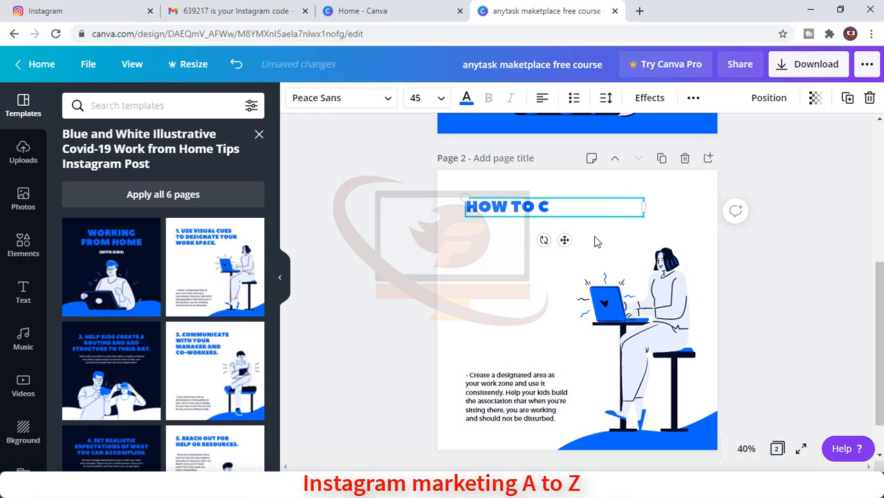
type("REATE A")
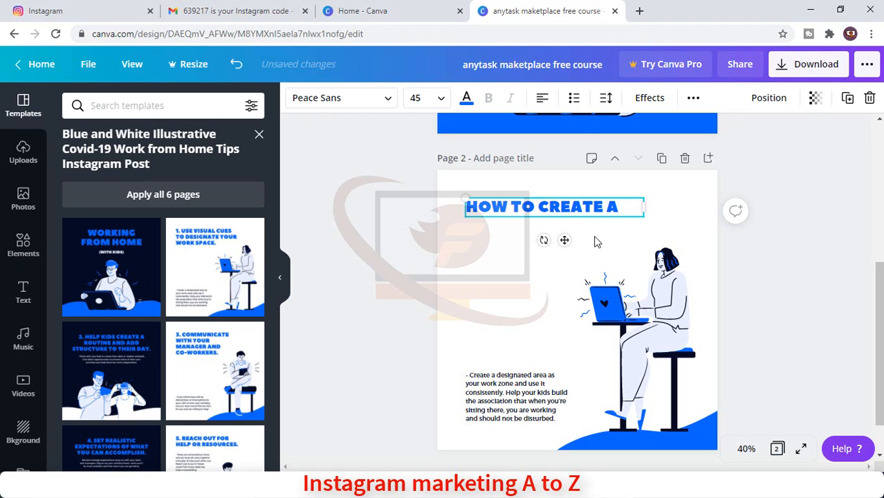
type("NYTASK")
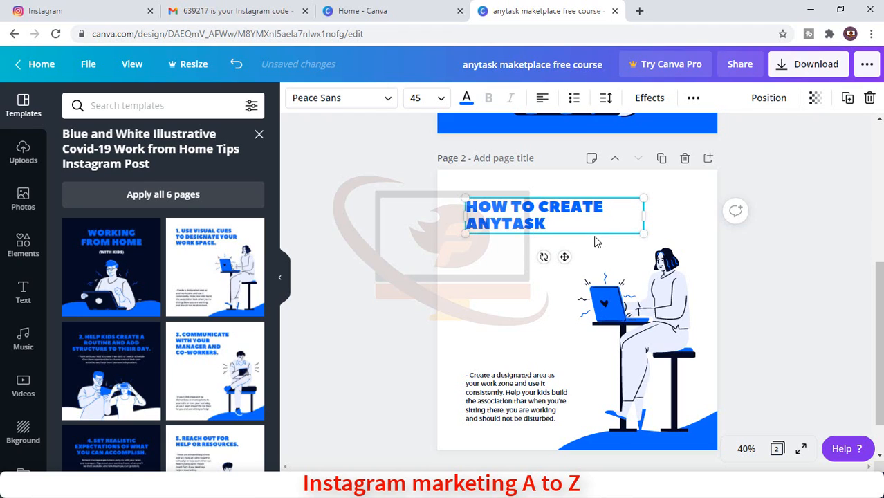
type(" ACCOUNT")
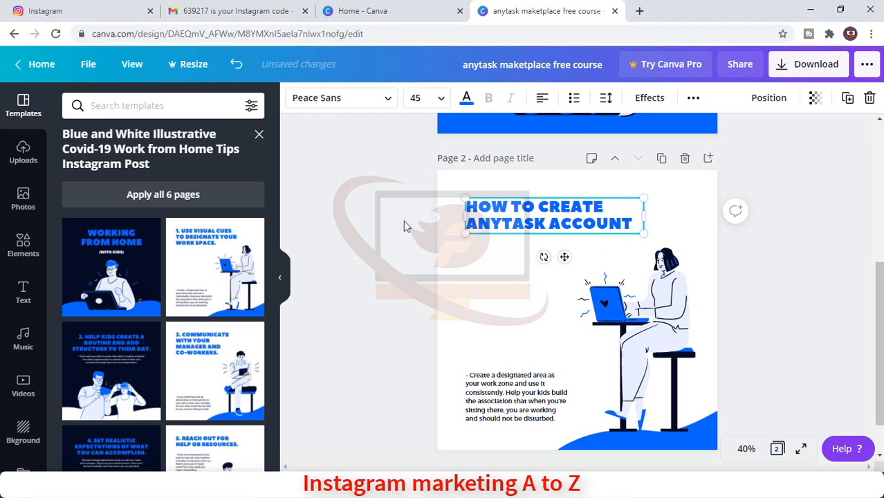
left_click(405, 222)
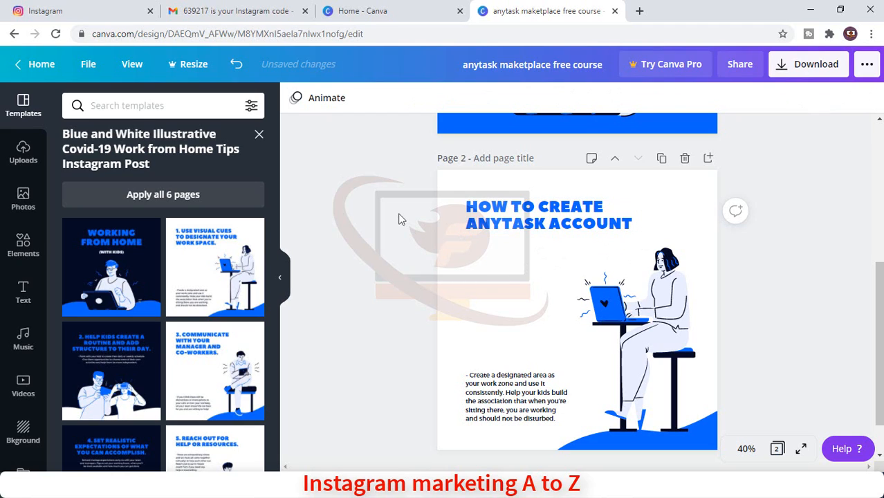
Step: Recolor page 2's heading with the amber yellow document color and deselect it
left_click(491, 223)
left_click(467, 99)
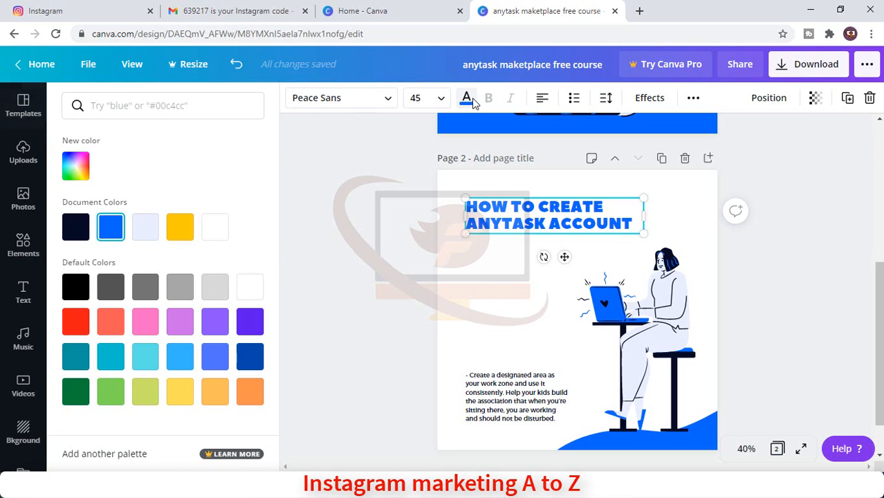
left_click(184, 238)
left_click(306, 268)
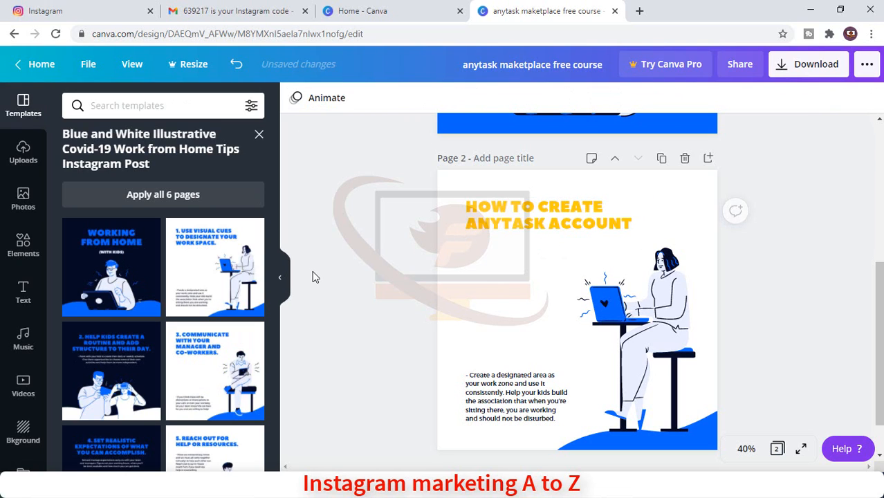
Step: Try yellow, dark blue and red as page 2's background, and set it to the custom navy #0D2749
left_click(494, 299)
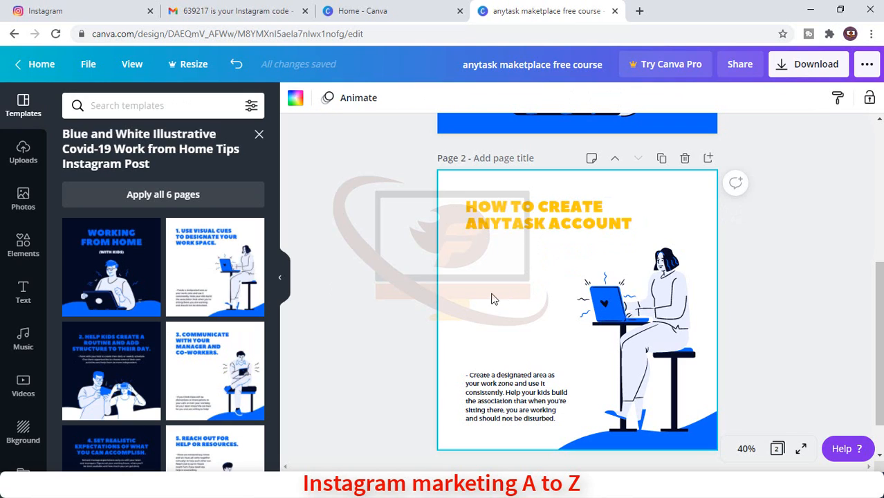
left_click(297, 100)
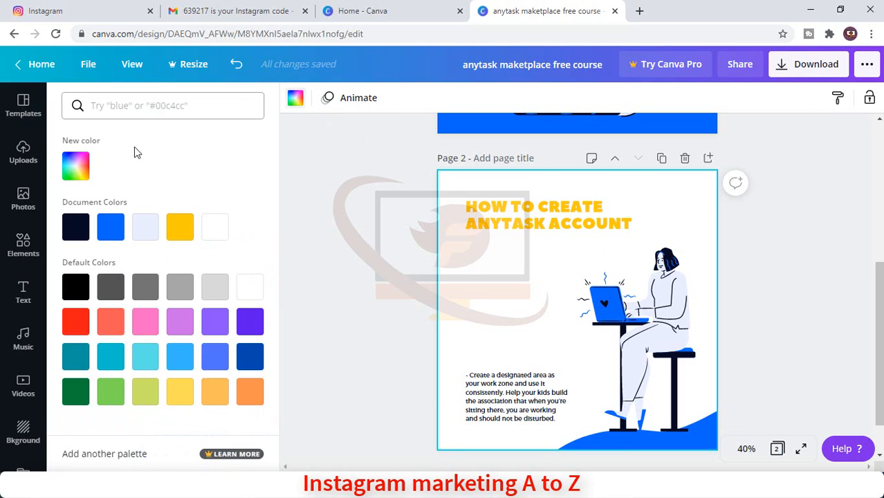
left_click(180, 393)
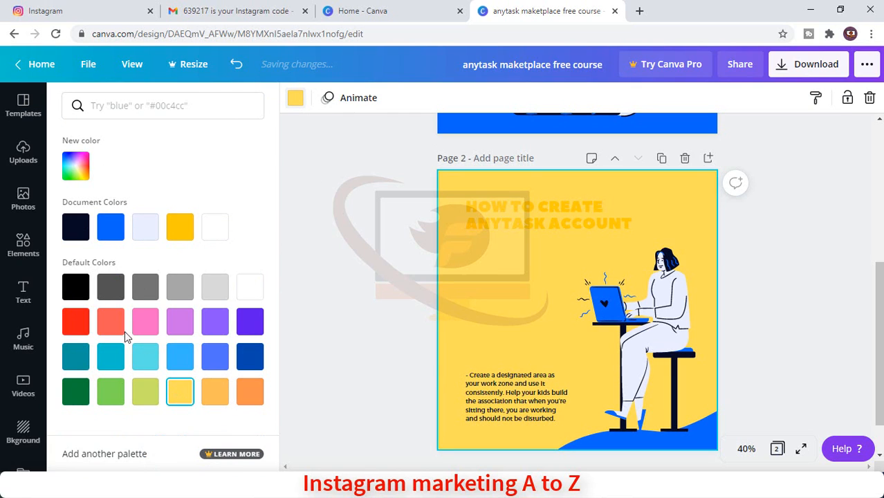
left_click(251, 358)
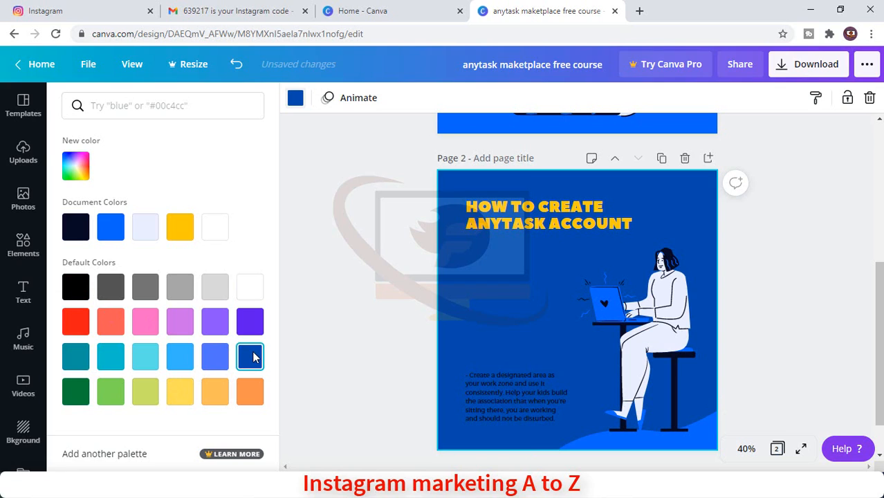
left_click(84, 329)
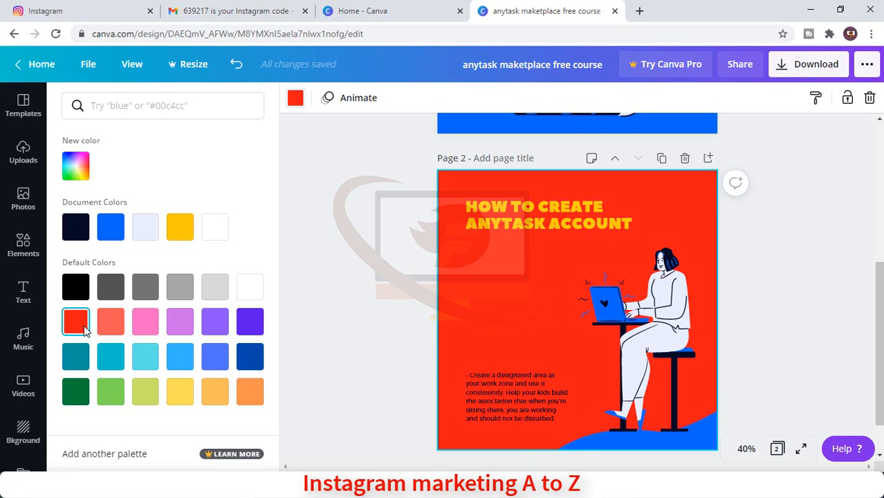
left_click(248, 361)
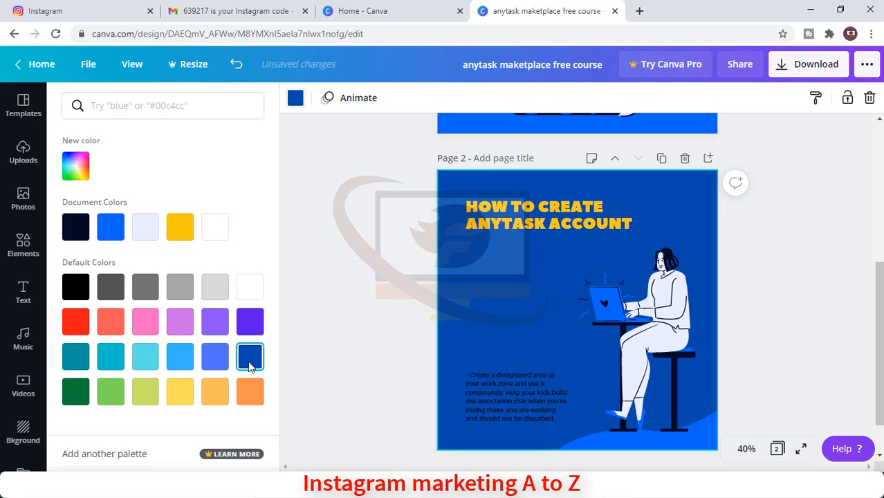
left_click(80, 168)
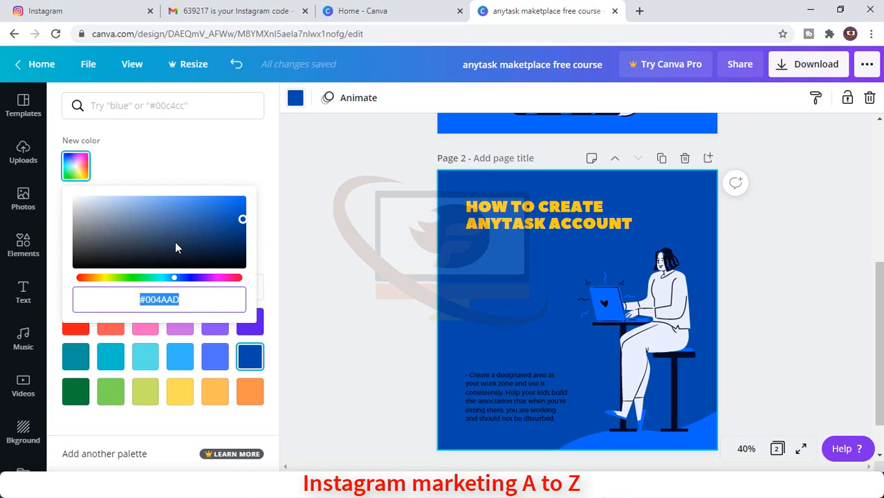
left_click_drag(223, 251, 216, 252)
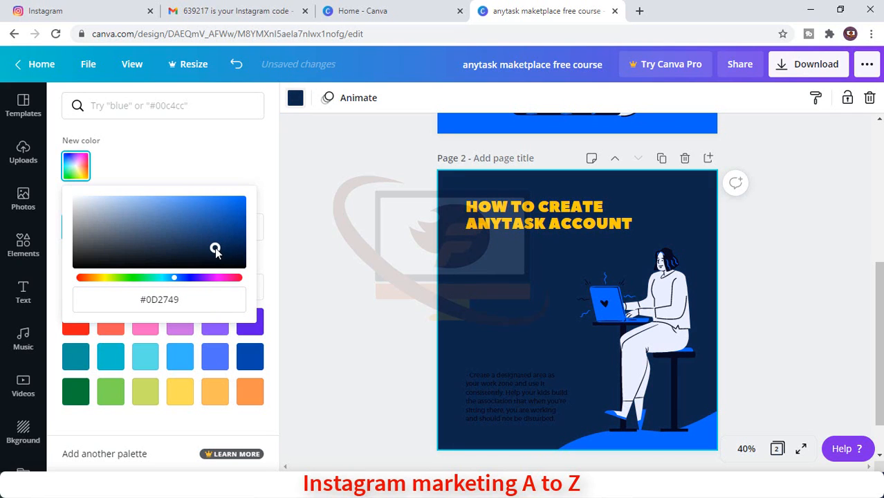
left_click(359, 238)
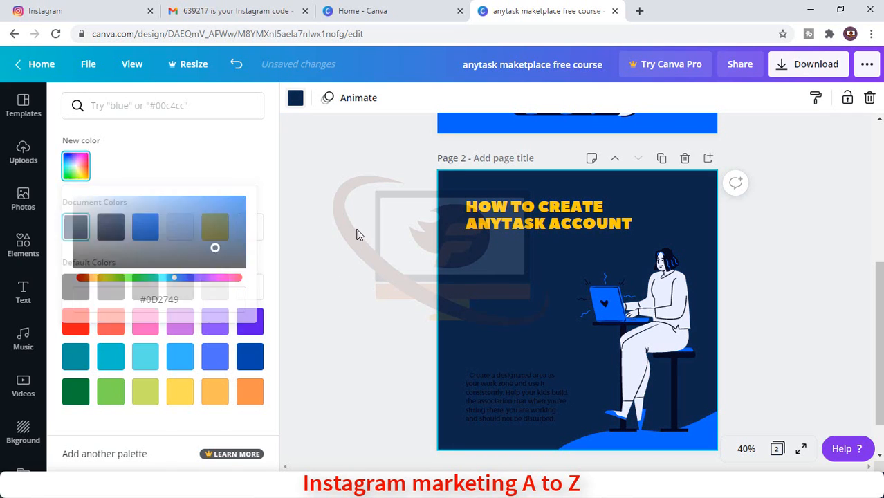
Step: Delete page 2's body paragraph and set the heading's font to Anton
left_click(506, 400)
key("Delete")
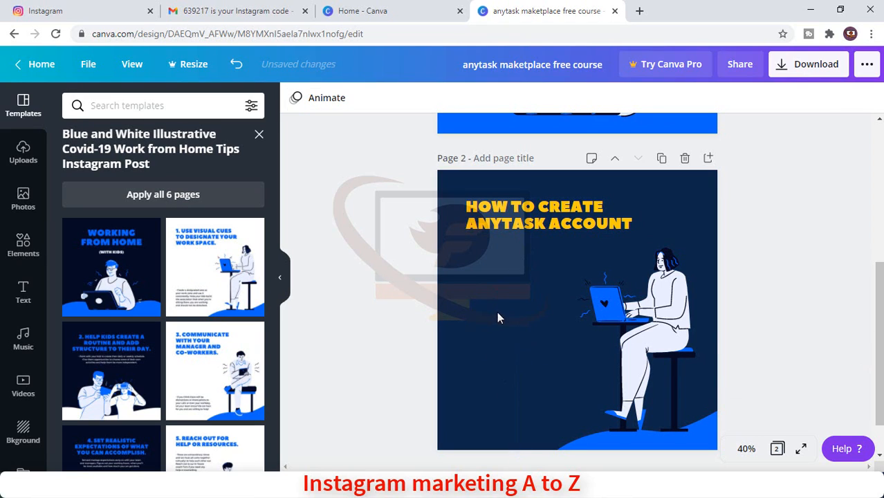
left_click(491, 229)
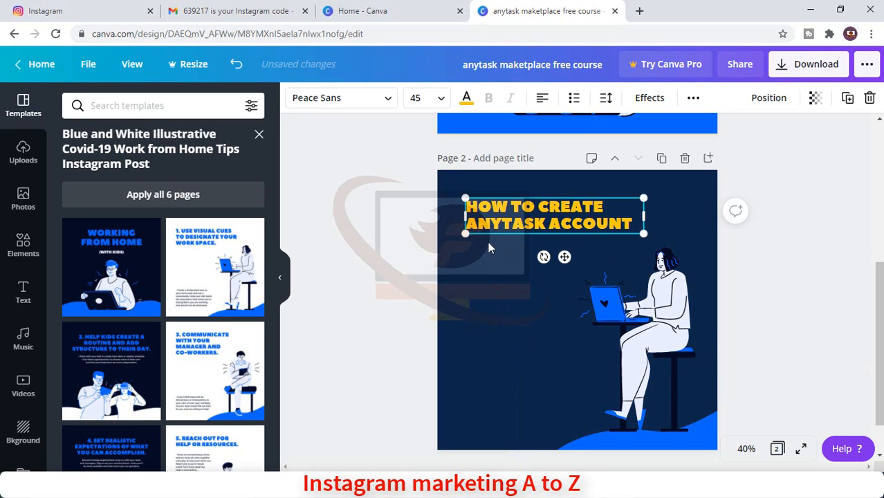
left_click(346, 97)
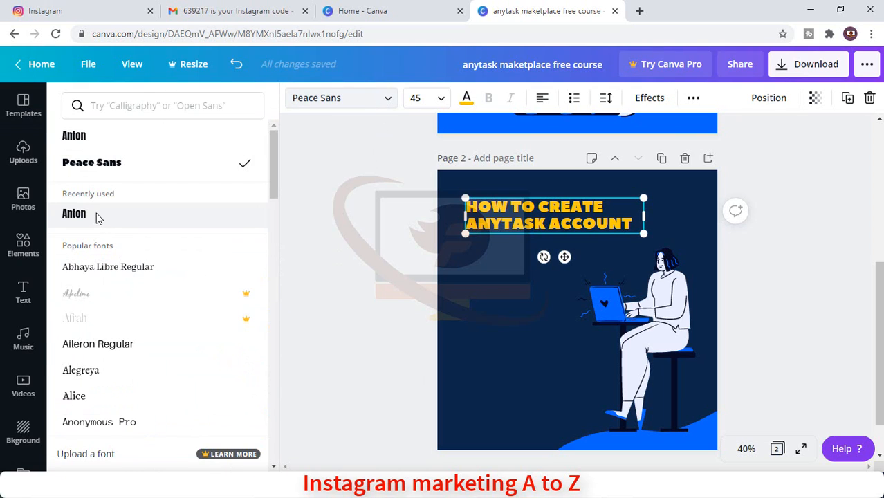
left_click(97, 216)
left_click(356, 268)
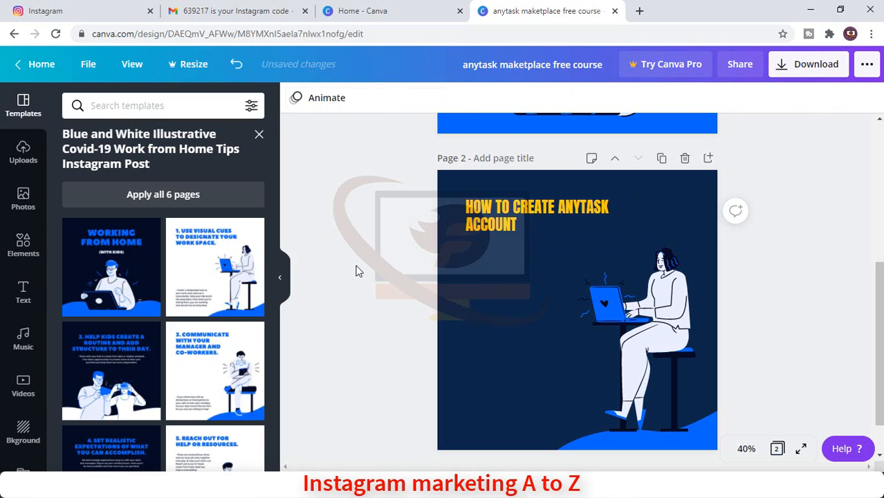
Step: Review both pages of the course design and download them as PNG
scroll(496, 273, "up", 4)
scroll(539, 270, "down", 5)
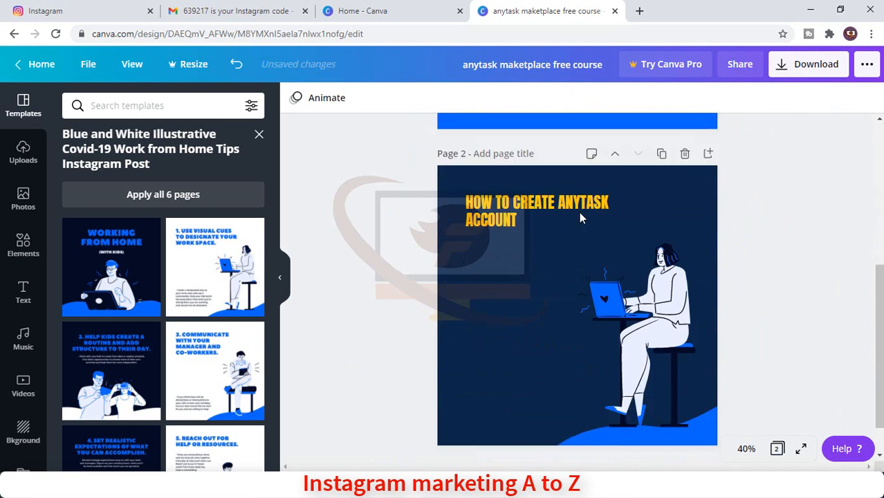
scroll(579, 268, "up", 5)
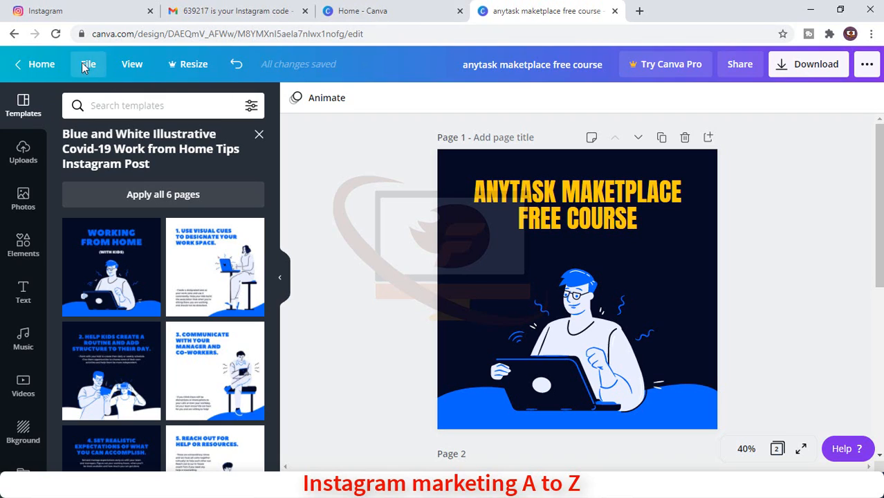
left_click(808, 69)
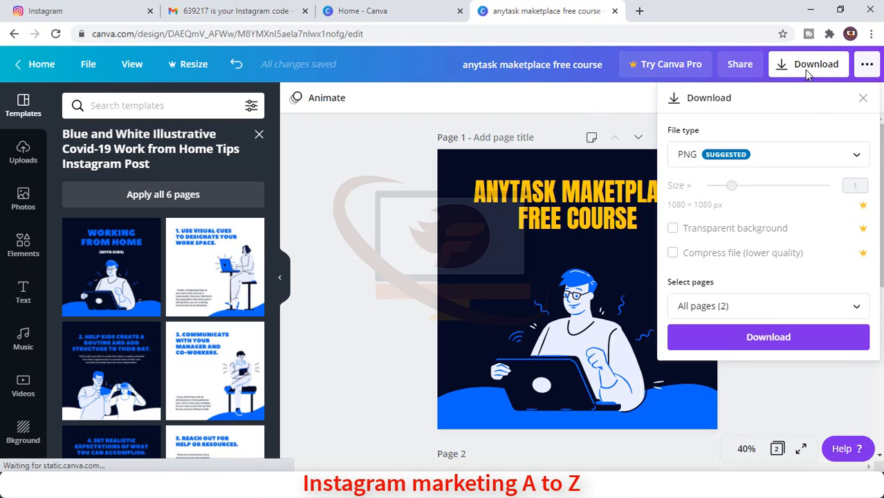
left_click(766, 339)
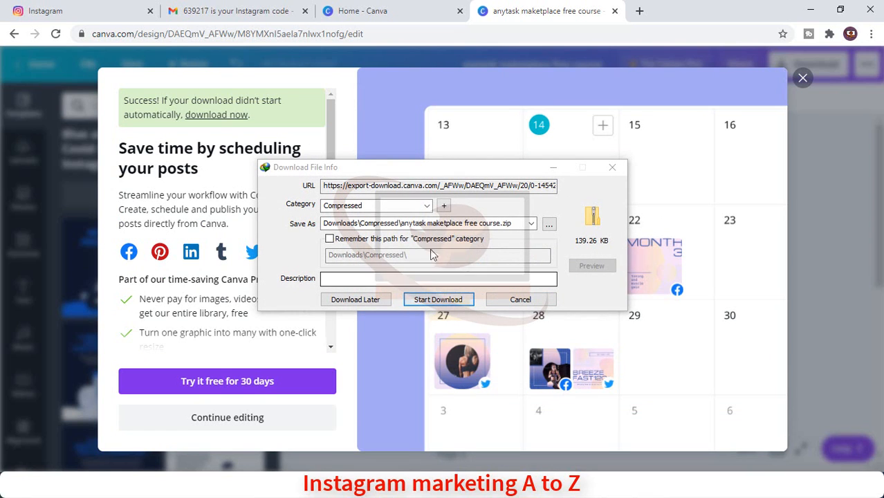
Step: Save the exported zip file to the Desktop and close the post-scheduling promotion
left_click(550, 226)
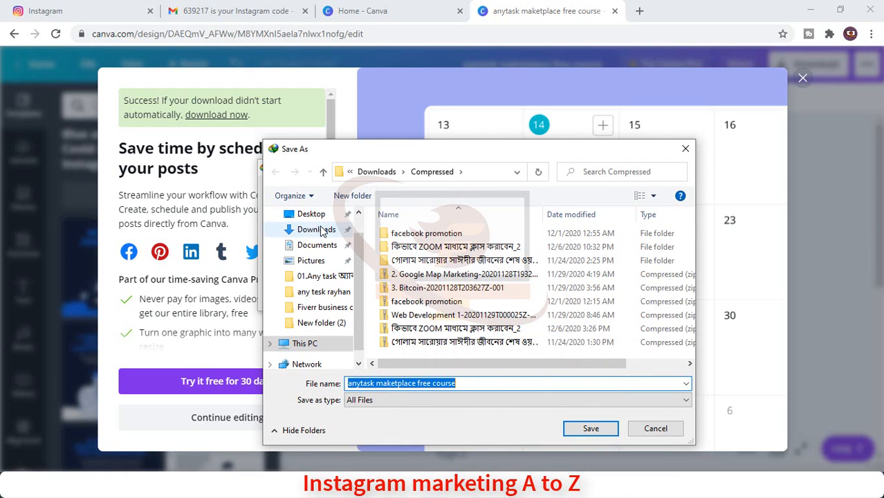
left_click(314, 219)
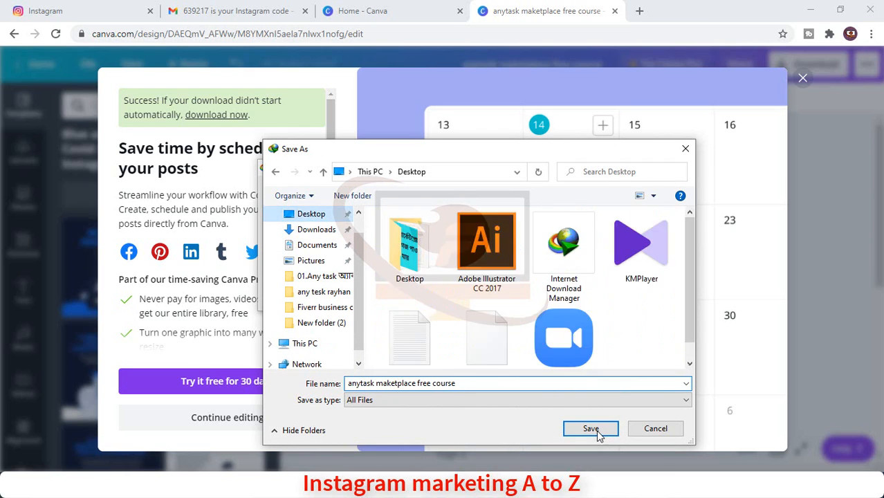
left_click(591, 429)
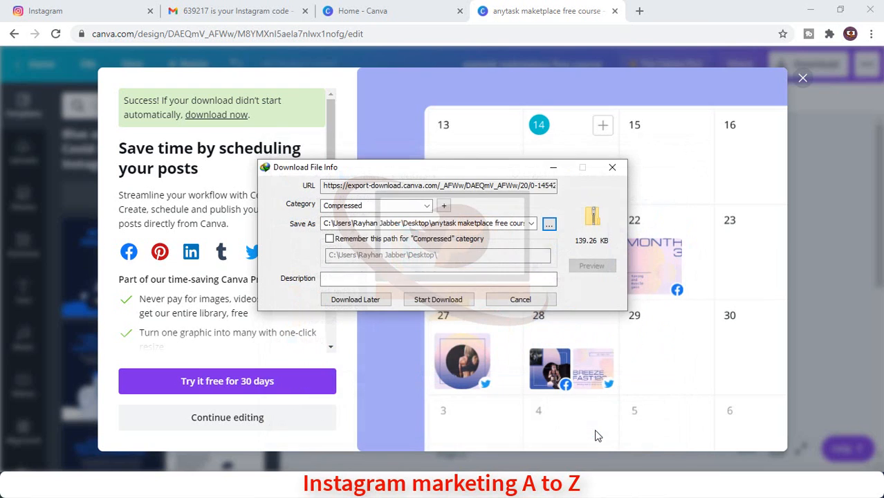
left_click(424, 303)
left_click(803, 78)
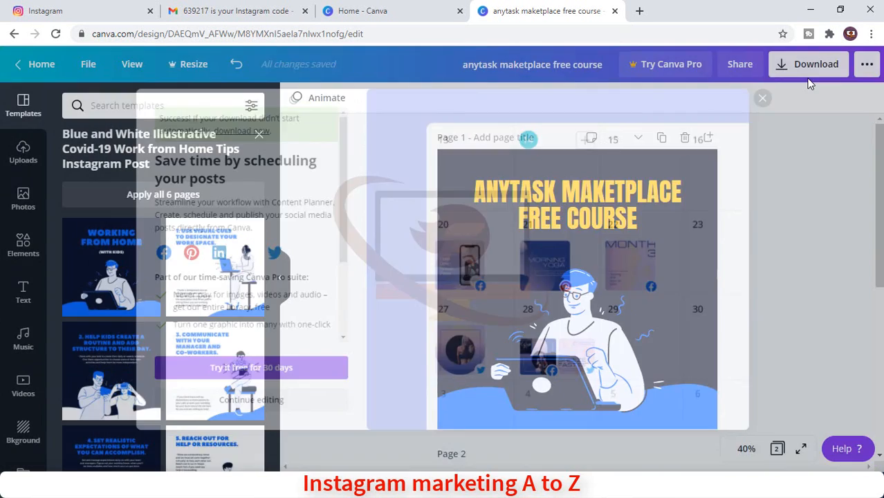
Step: Switch to the Windows desktop and extract the "anytask maketplace free course" zip into a Desktop folder of the same name
left_click(235, 10)
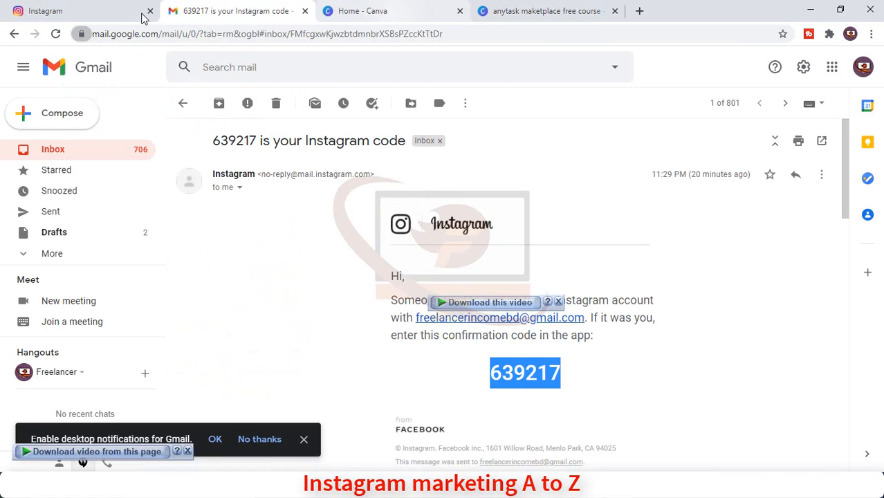
left_click(373, 11)
left_click(98, 13)
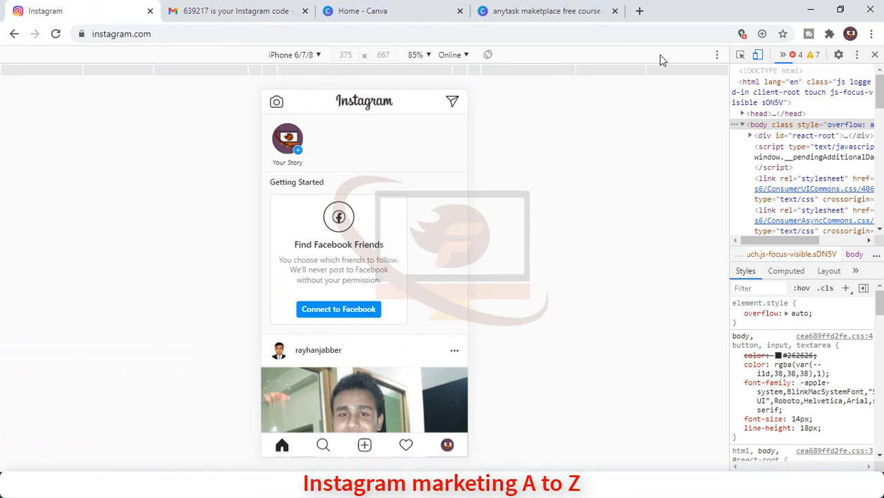
left_click(810, 10)
left_click(66, 34)
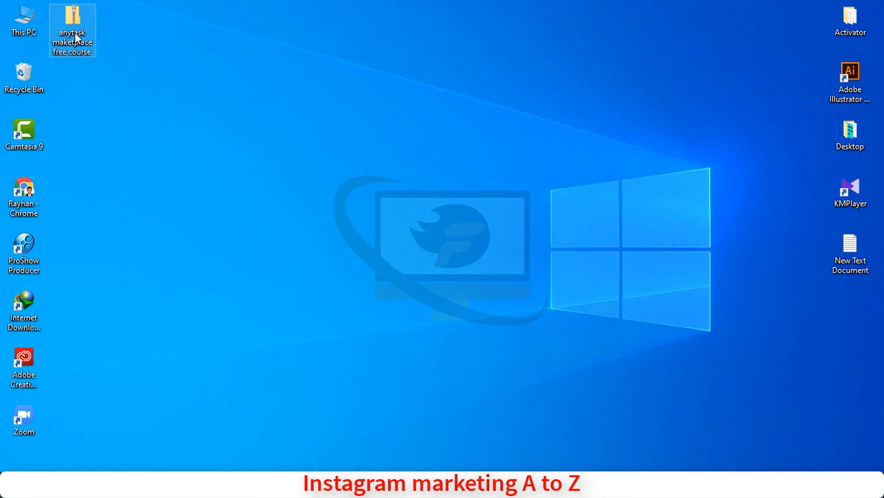
right_click(102, 43)
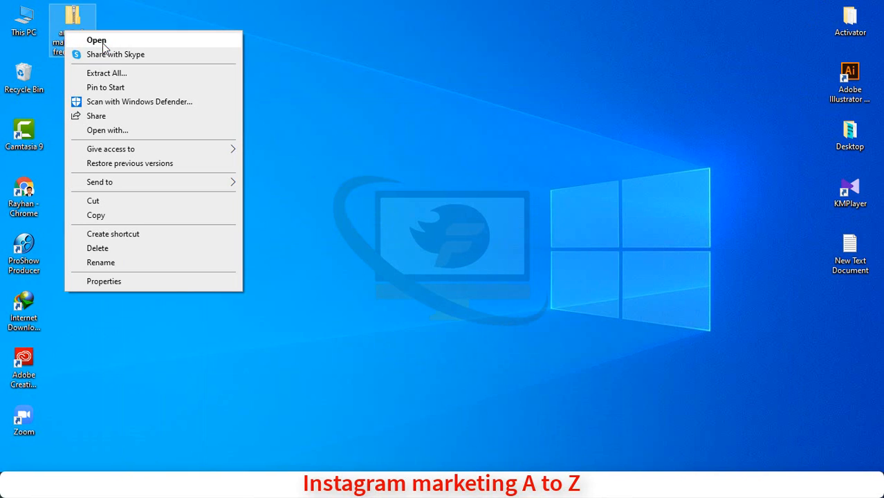
left_click(120, 74)
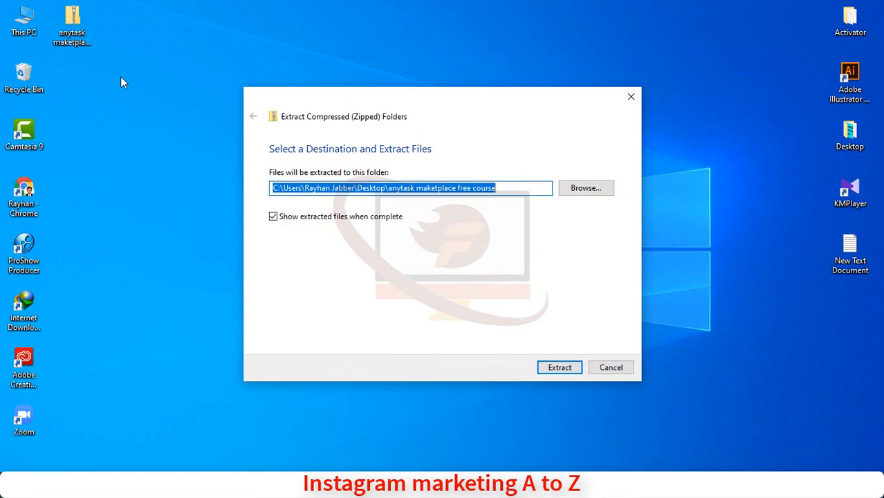
left_click(559, 366)
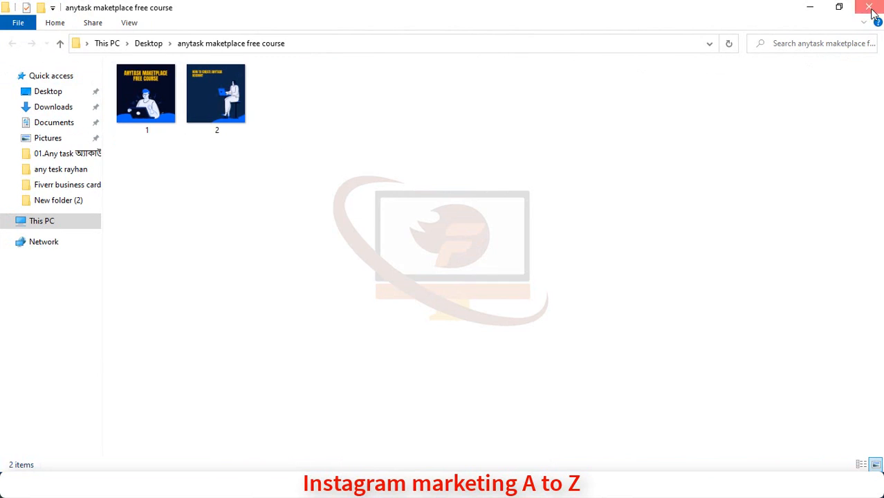
Step: Close the extracted folder, reopen it from the desktop to check its images, and close it again
left_click(870, 8)
double_click(60, 95)
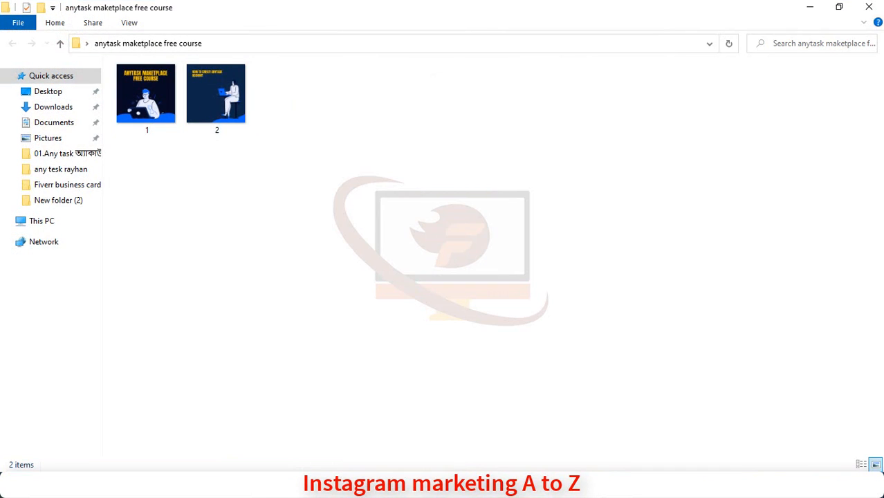
left_click(870, 6)
Step: Empty the Recycle Bin and select the extracted course folder on the desktop
right_click(34, 84)
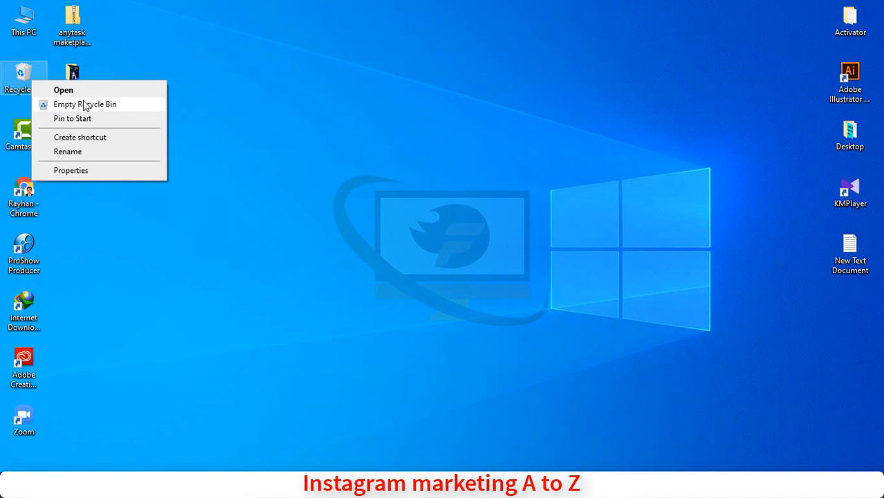
left_click(85, 102)
left_click(476, 296)
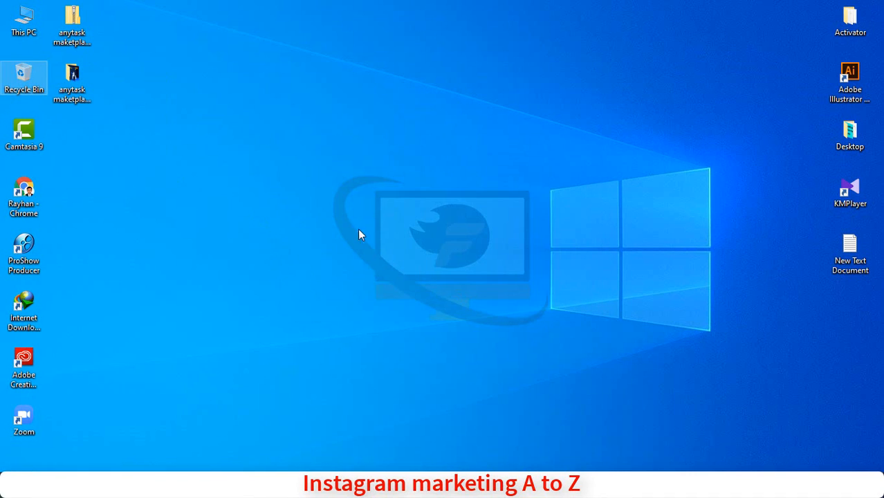
left_click(73, 108)
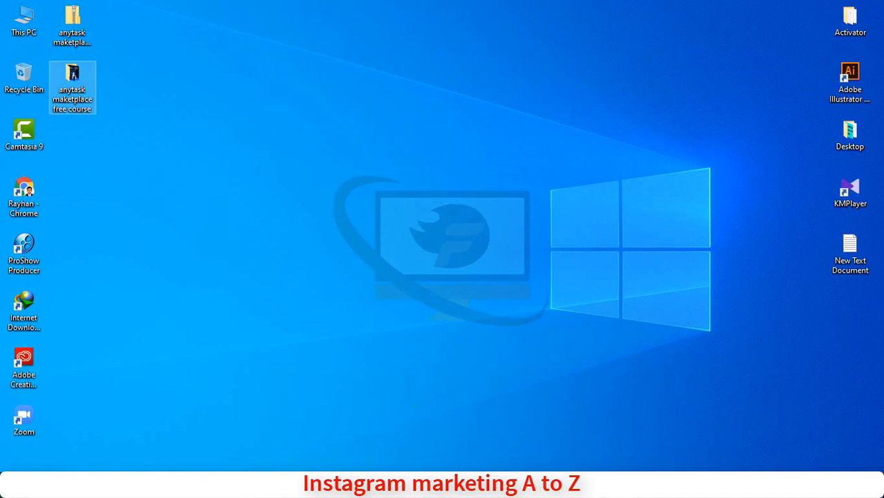
Step: Return to Instagram, start a new post, and browse to the "anytask maketplace free course" folder on the Desktop
left_click(462, 485)
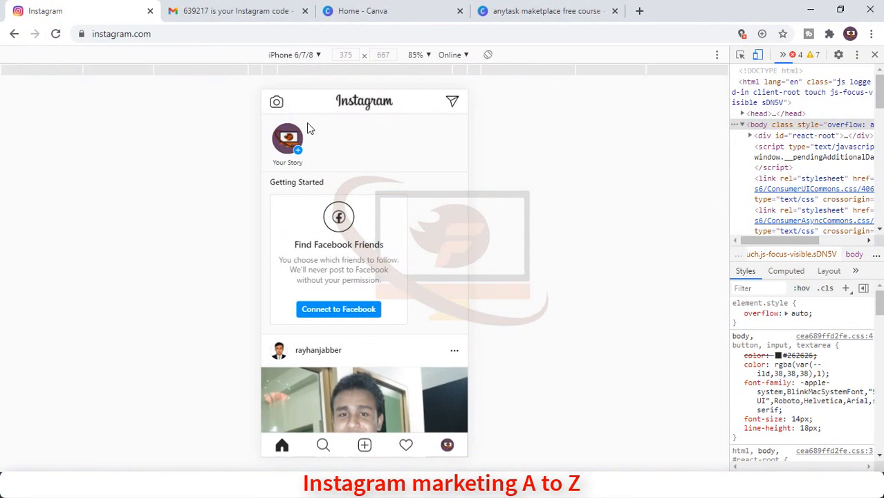
left_click(364, 447)
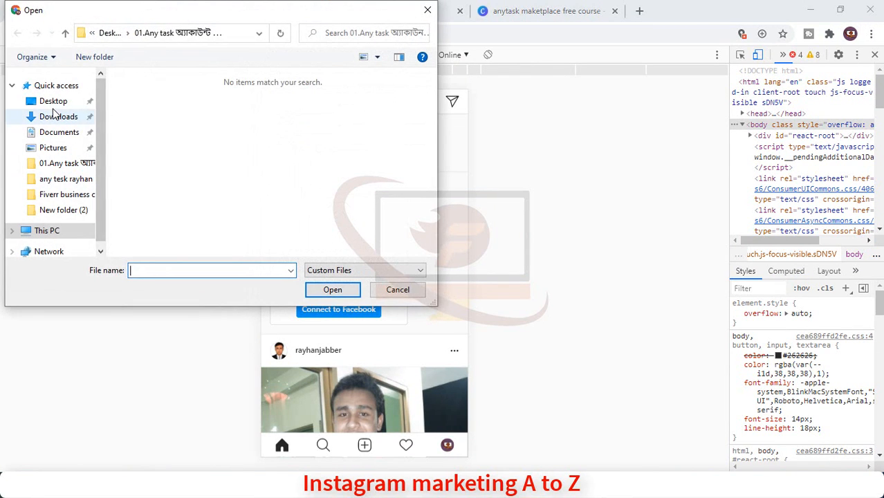
left_click(54, 102)
left_click(177, 127)
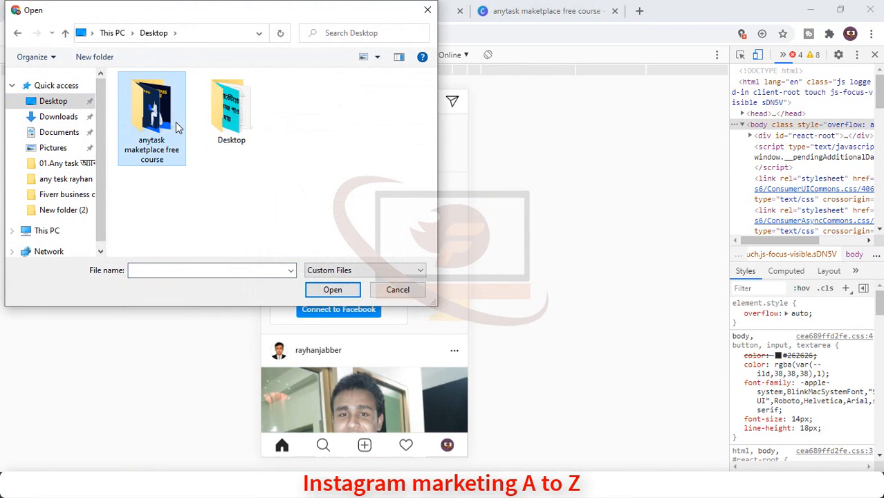
double_click(173, 124)
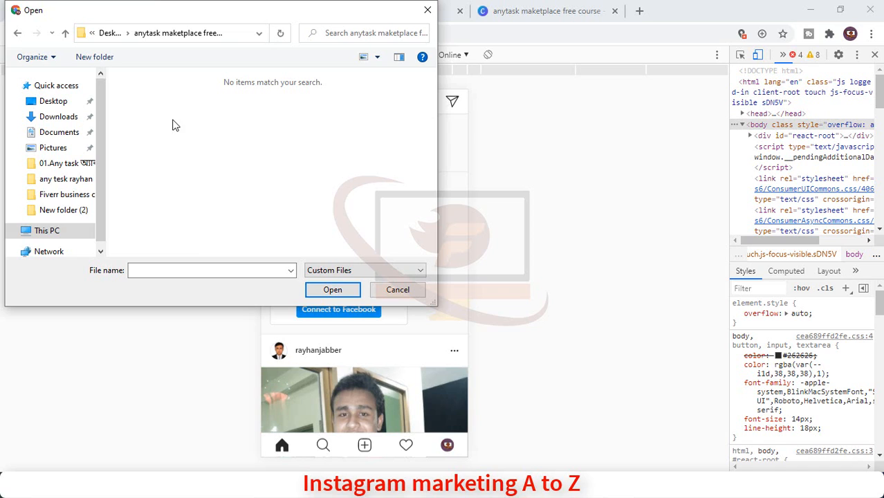
Step: Show all file types, choose image 1 for the post, and continue to the caption details
left_click(346, 271)
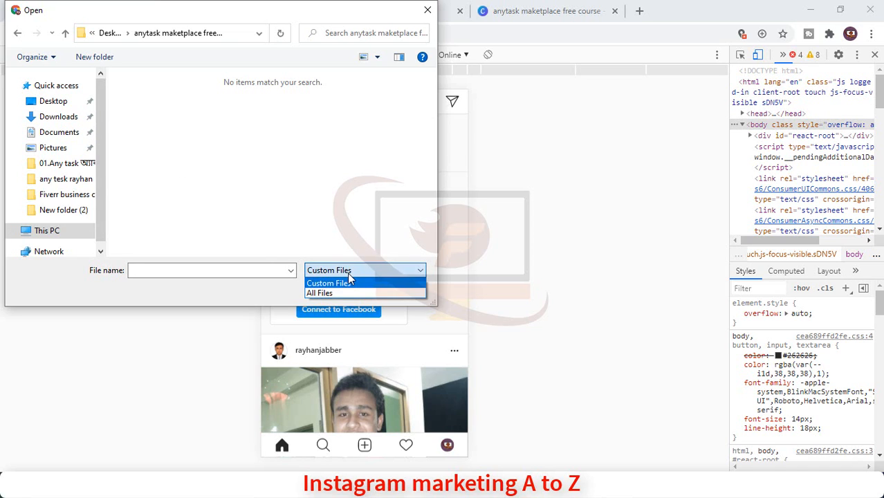
left_click(340, 292)
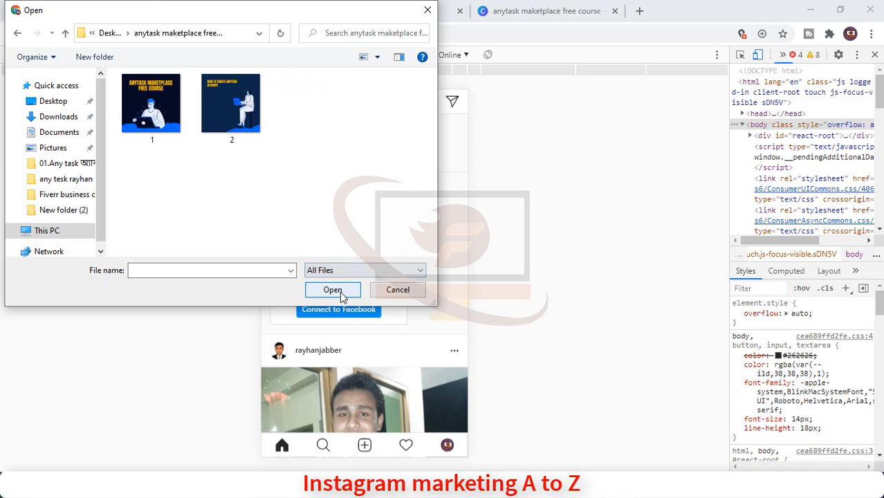
double_click(154, 107)
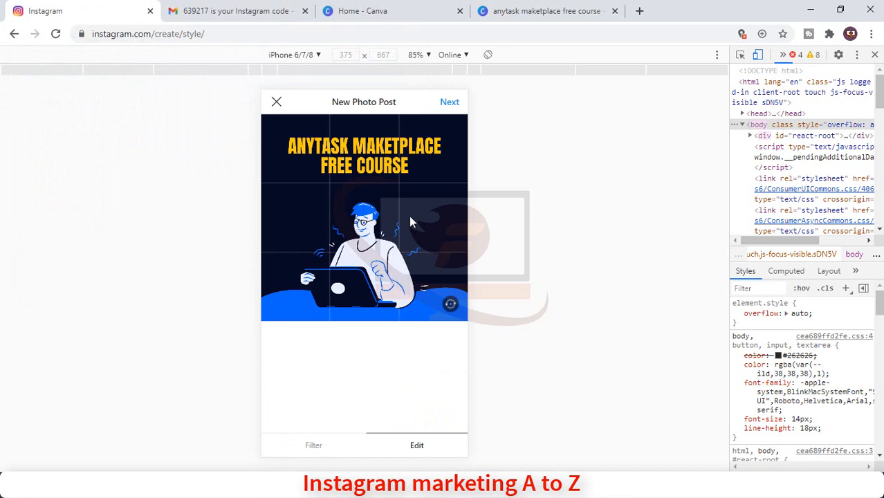
left_click(450, 108)
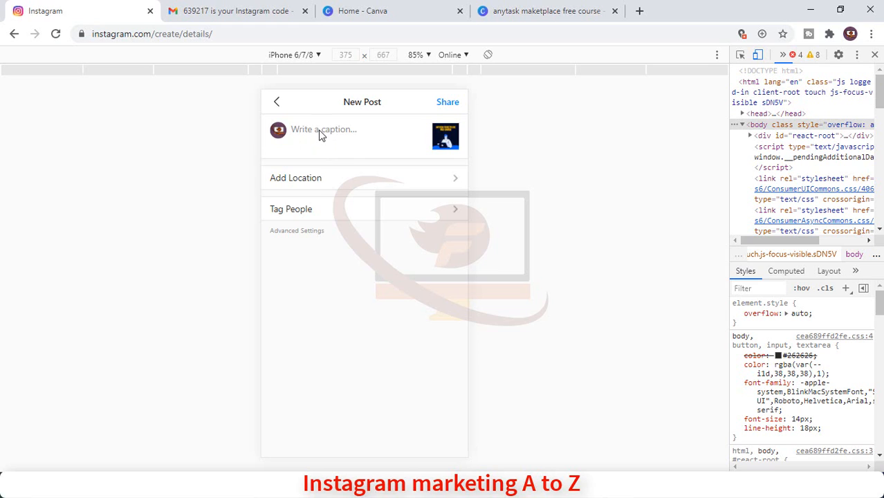
Step: Open YouTube in a new browser tab and go to the Freelancer Income BD channel
left_click(641, 11)
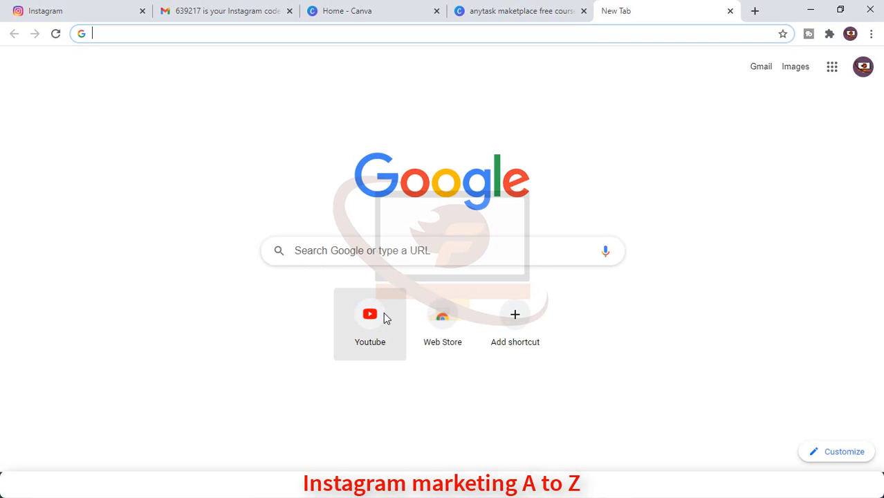
left_click(385, 317)
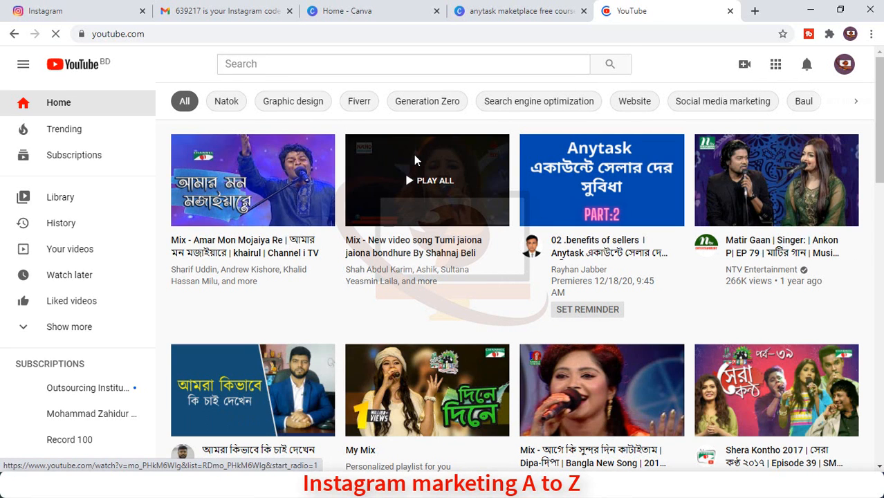
left_click(844, 65)
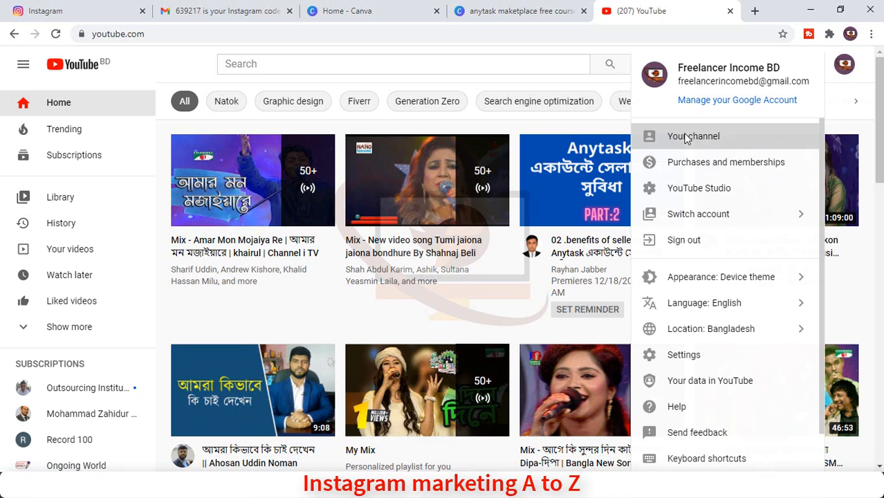
left_click(688, 136)
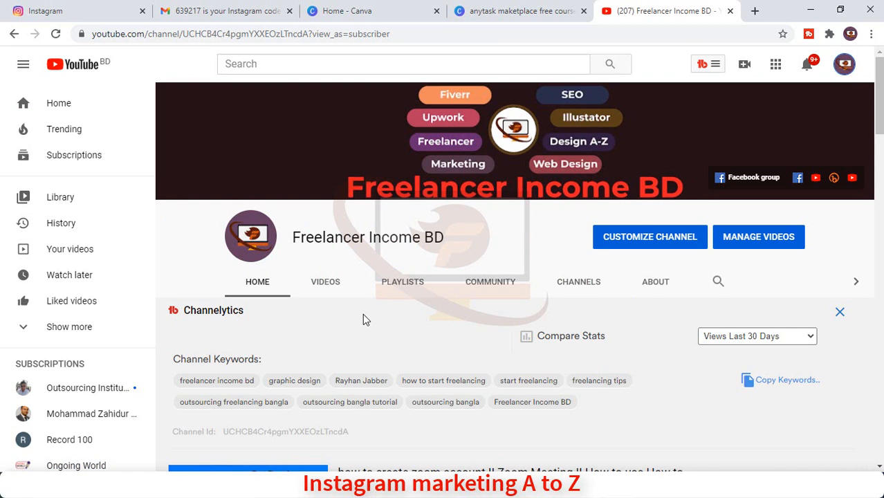
Step: Open the "Any task Marketplace" playlist from the channel's playlists and pause the video
left_click(334, 289)
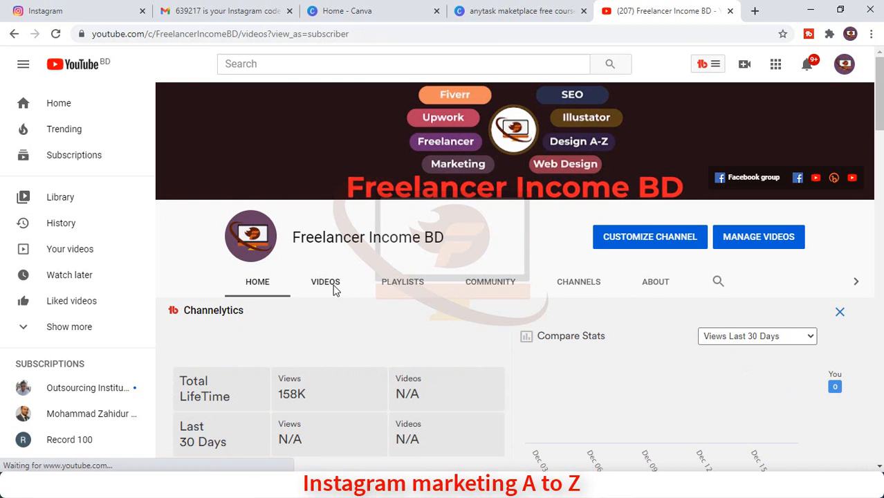
left_click(390, 286)
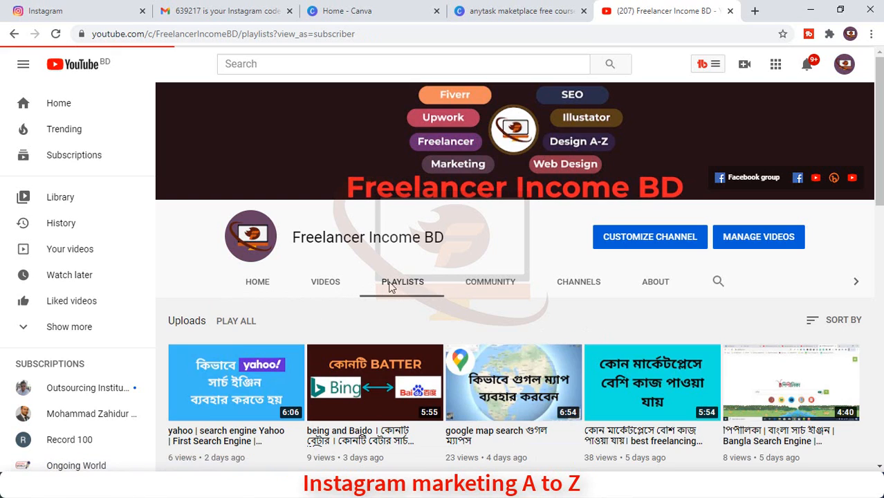
scroll(391, 291, "down", 1)
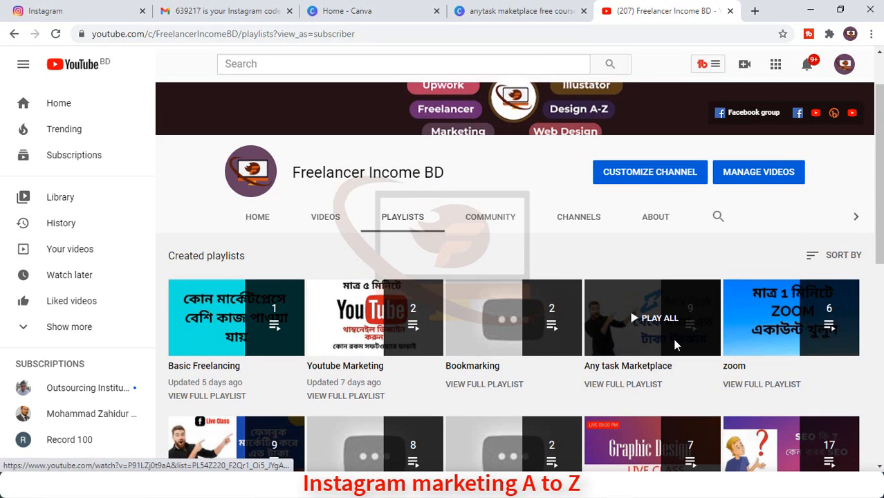
left_click(627, 343)
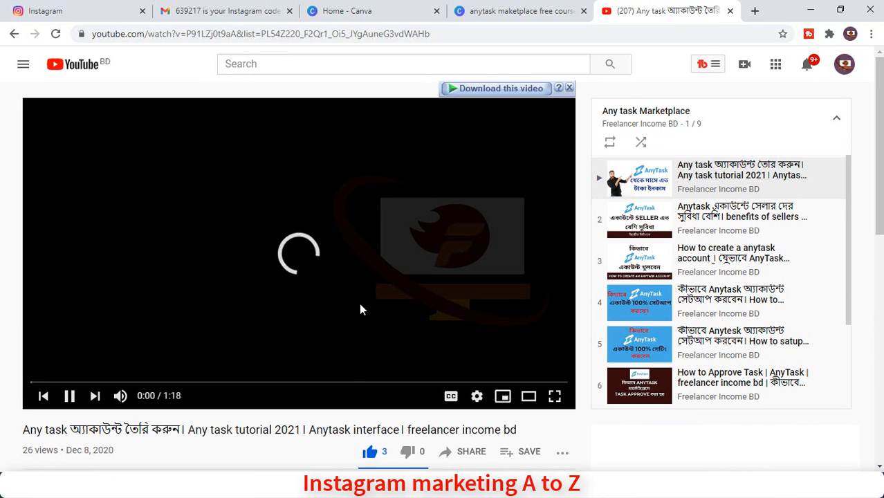
left_click(390, 276)
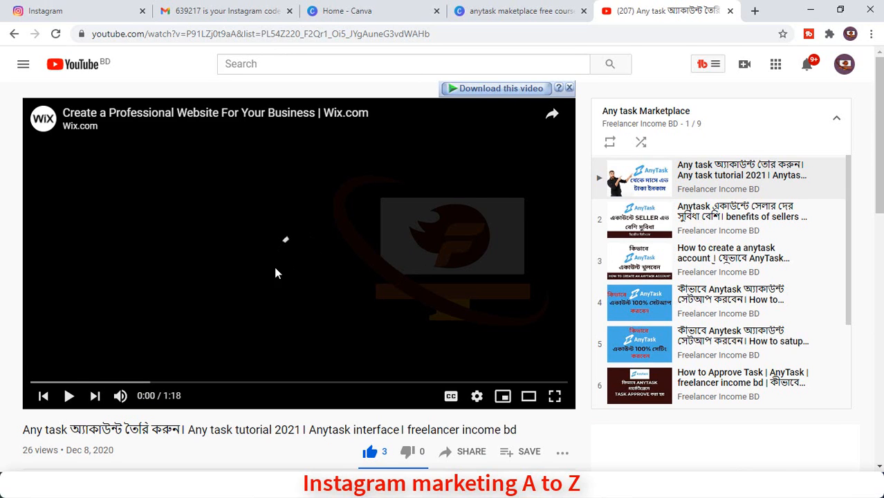
Step: Copy the share link of the playlist's first Any task video and pause its playback
scroll(402, 332, "down", 3)
scroll(457, 260, "down", 2)
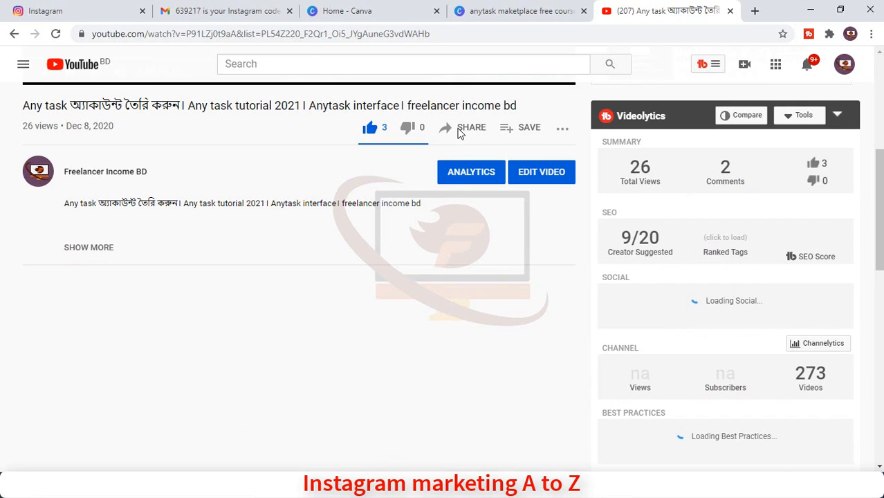
scroll(457, 134, "up", 2)
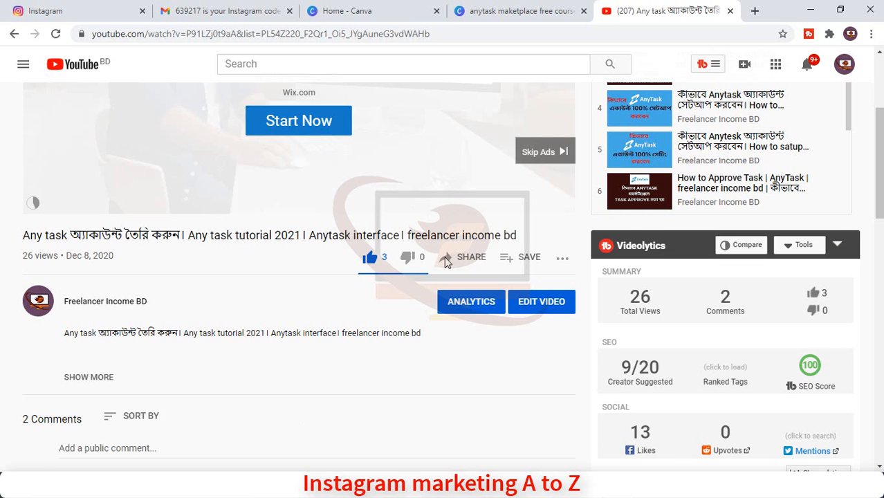
left_click(450, 259)
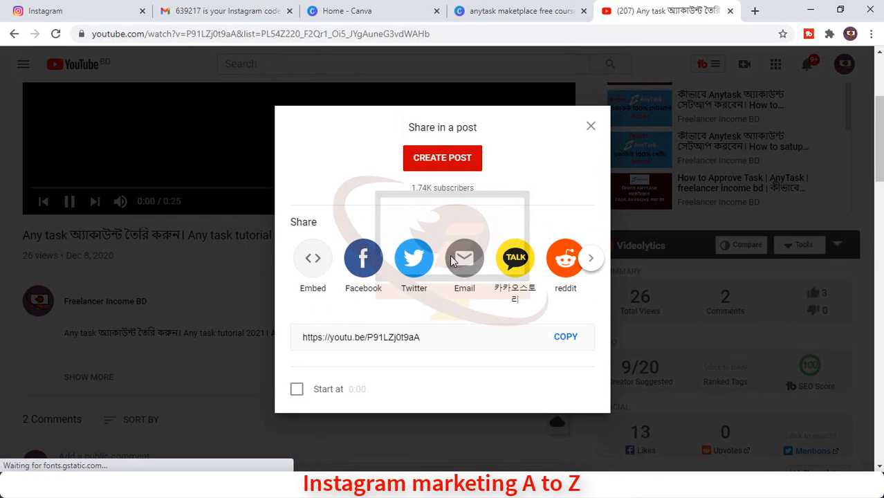
left_click(591, 259)
left_click(564, 338)
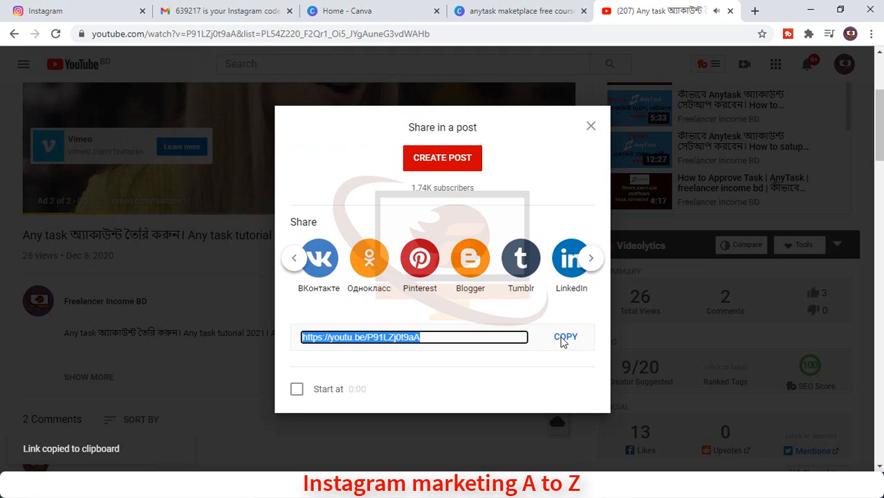
left_click(592, 126)
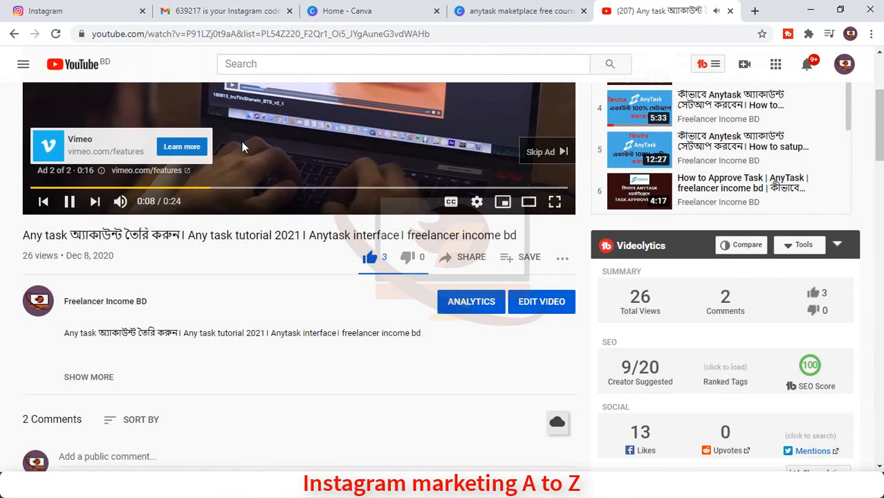
scroll(241, 141, "up", 2)
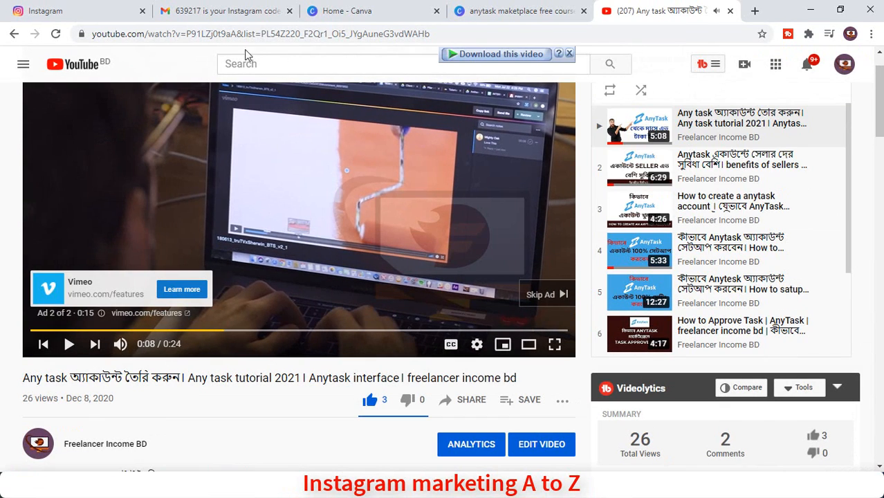
Step: Return to the Instagram new post and paste the copied YouTube video link as its caption
left_click(225, 10)
left_click(65, 7)
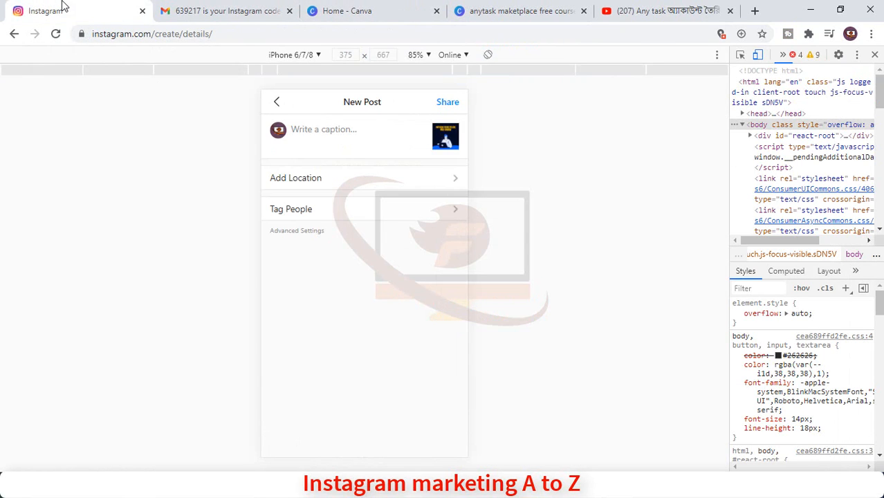
left_click(307, 135)
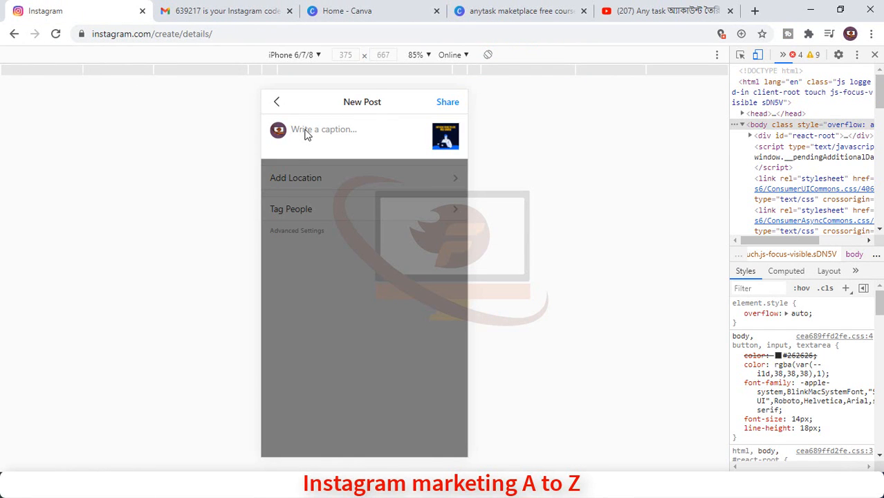
key("ctrl+v")
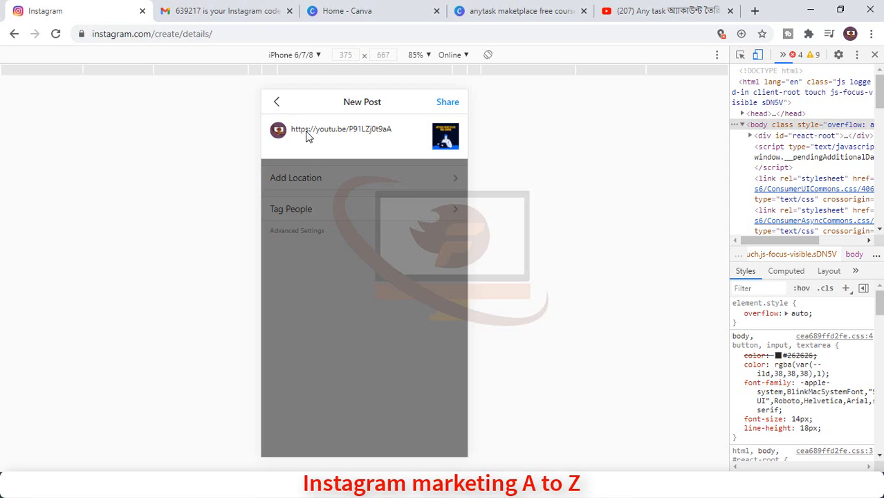
left_click(316, 250)
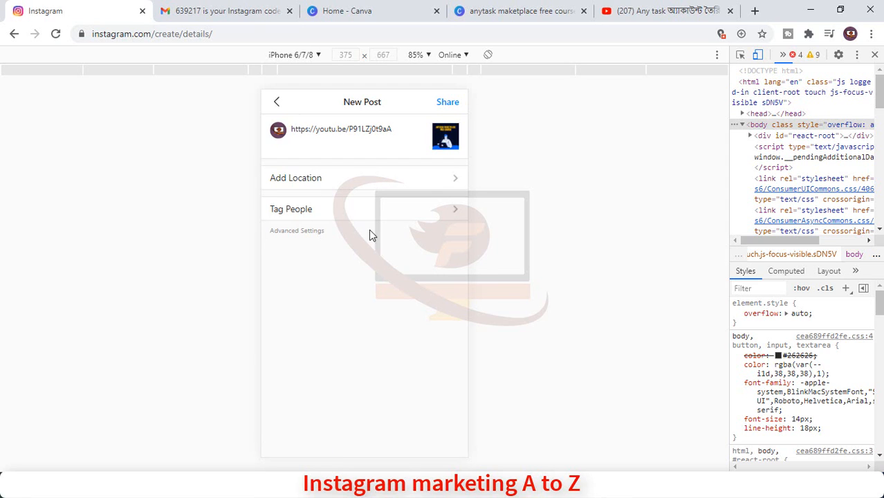
Step: Allow Instagram to access the location and set the post's location to Bangladesh
left_click(334, 182)
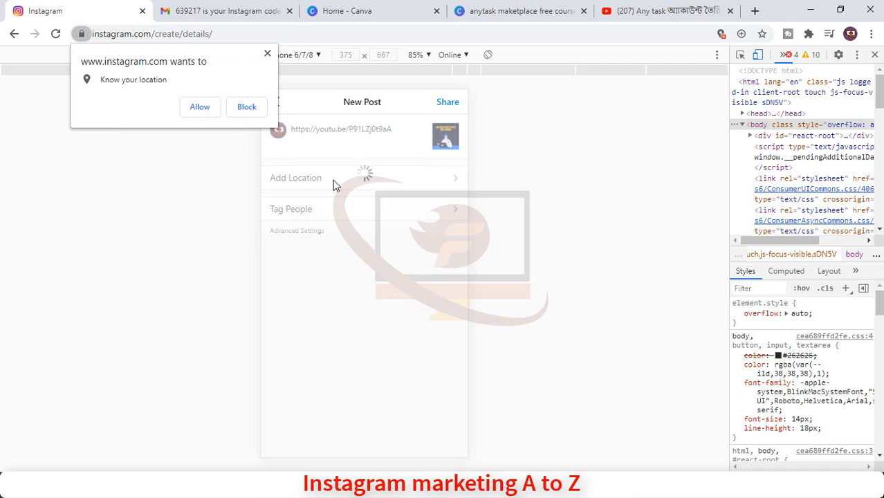
left_click(205, 105)
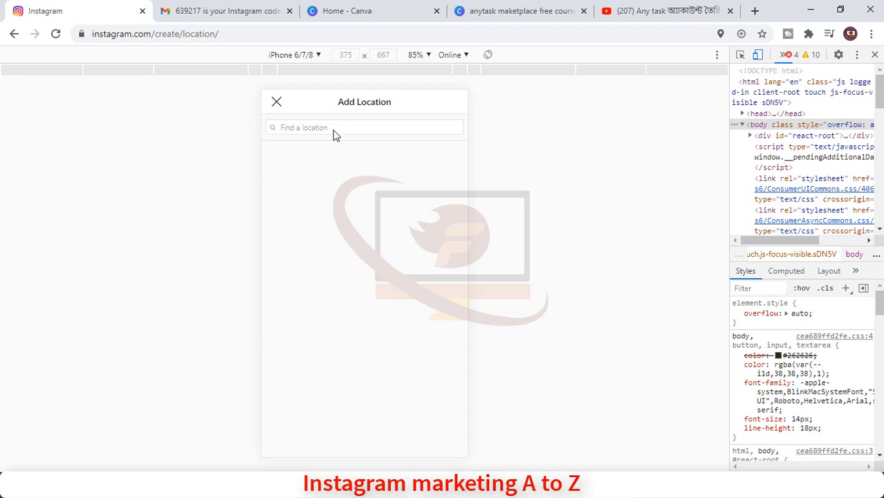
type("Bangla")
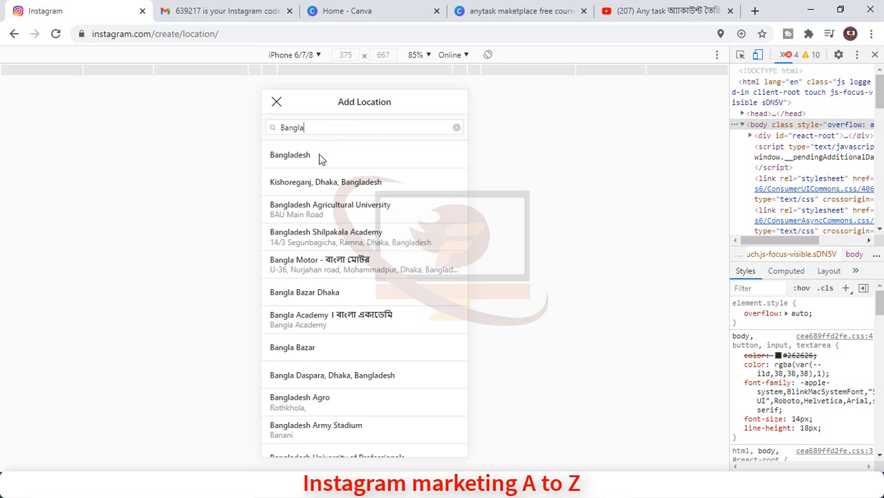
left_click(319, 156)
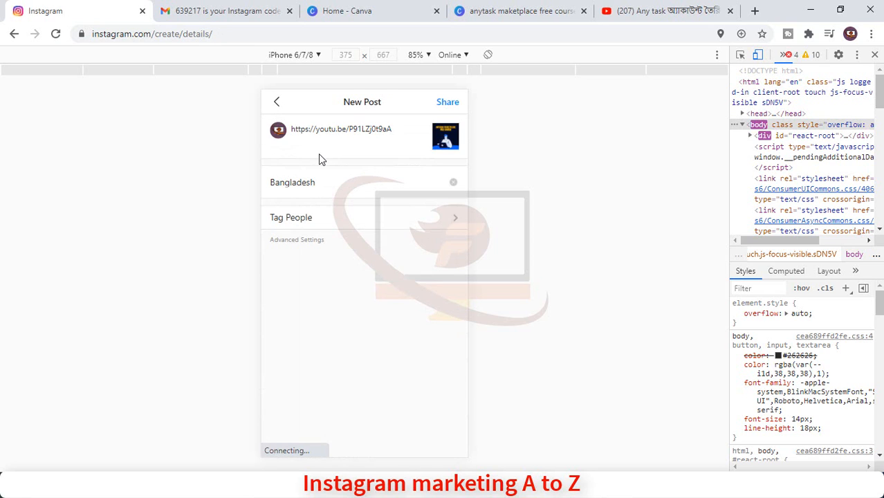
Step: View the post's people-tagging page and return to the post details without tagging anyone
left_click(361, 219)
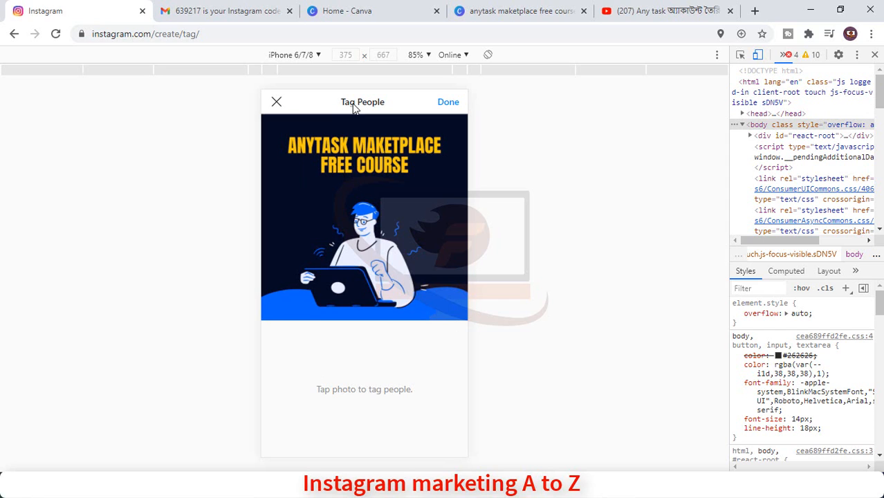
left_click(448, 104)
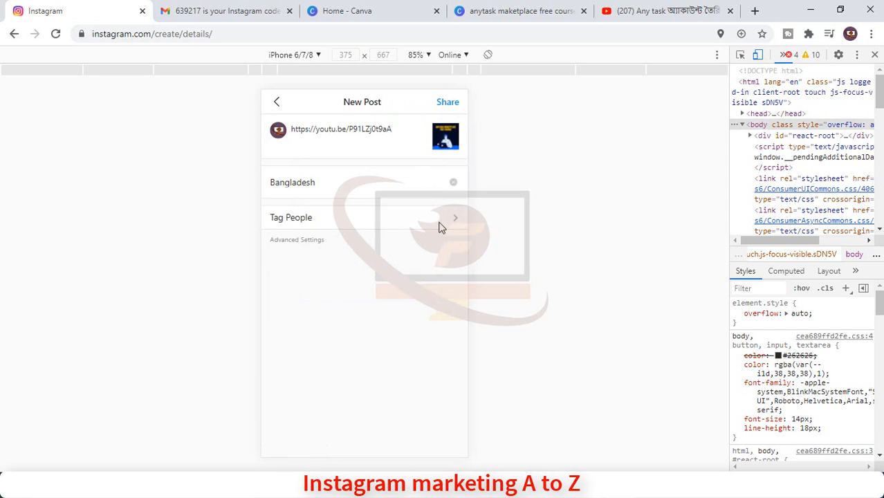
left_click(349, 220)
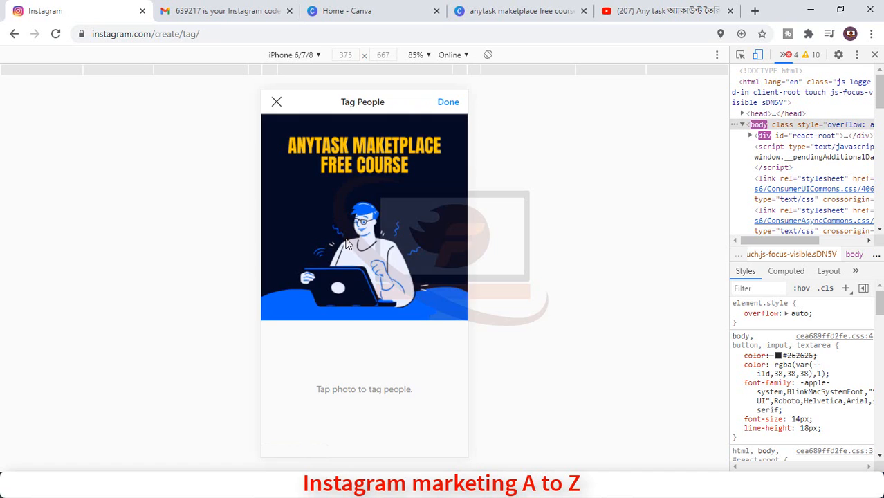
left_click(448, 105)
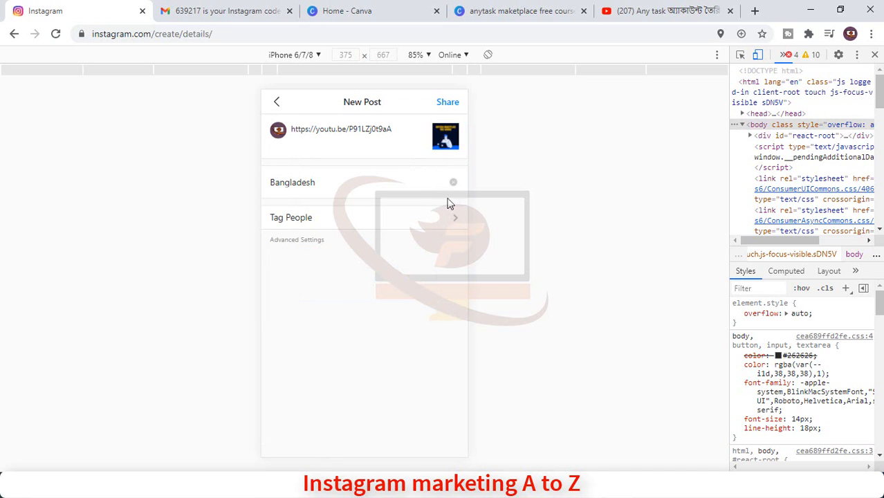
left_click(446, 226)
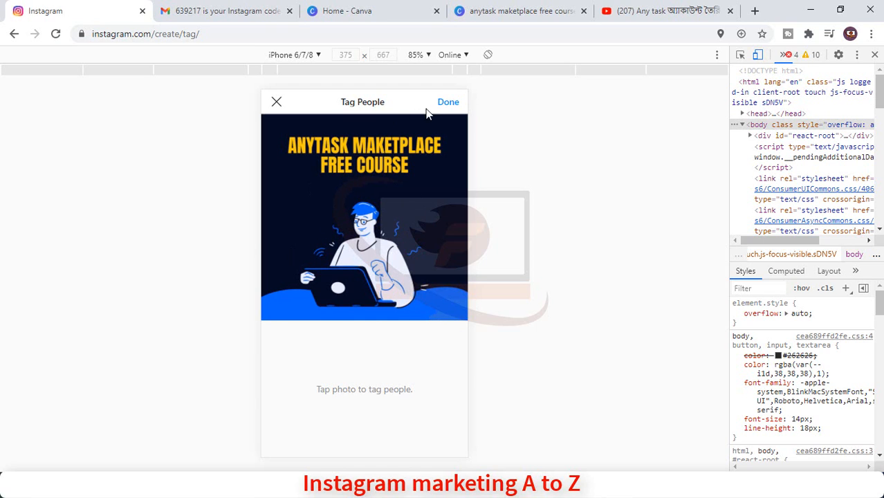
left_click(450, 103)
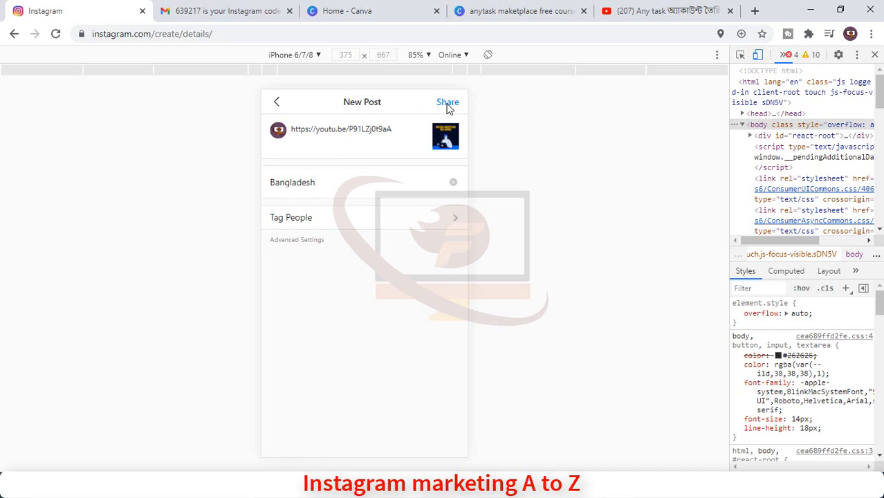
Step: Share the Anytask free course post on Instagram
left_click(447, 103)
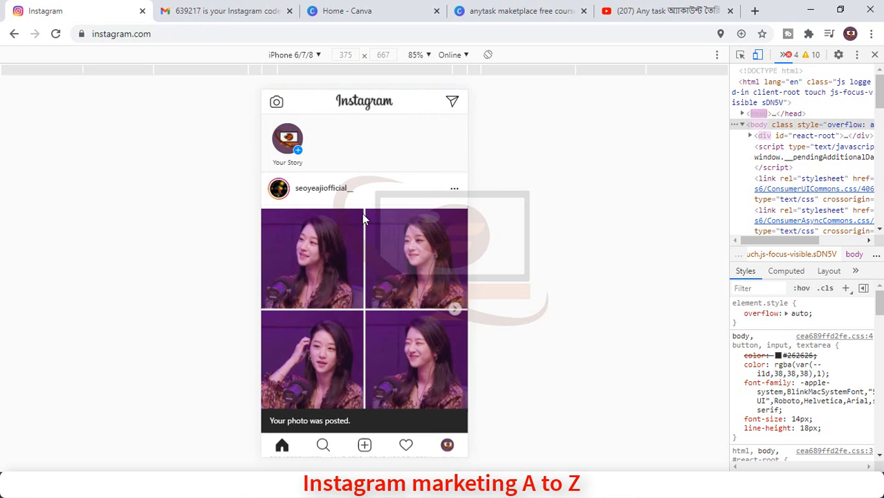
Step: Find the newly published Anytask free course post in the home feed and like it
scroll(373, 254, "down", 10)
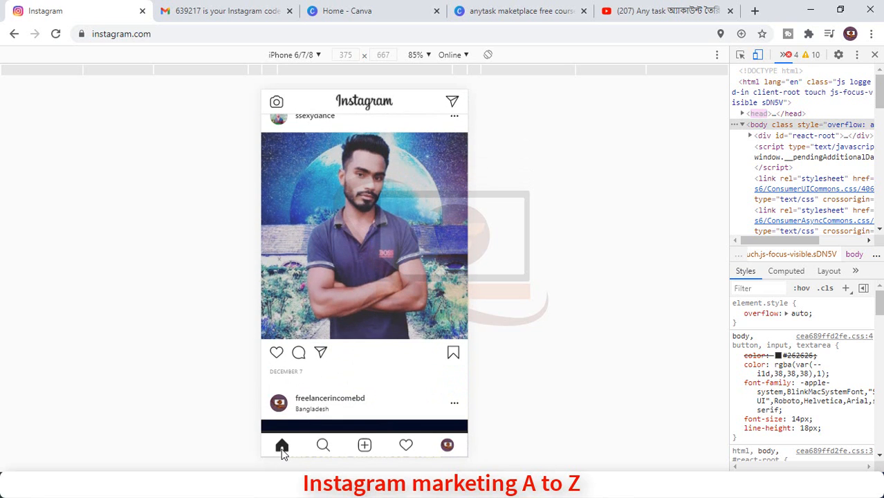
left_click(281, 448)
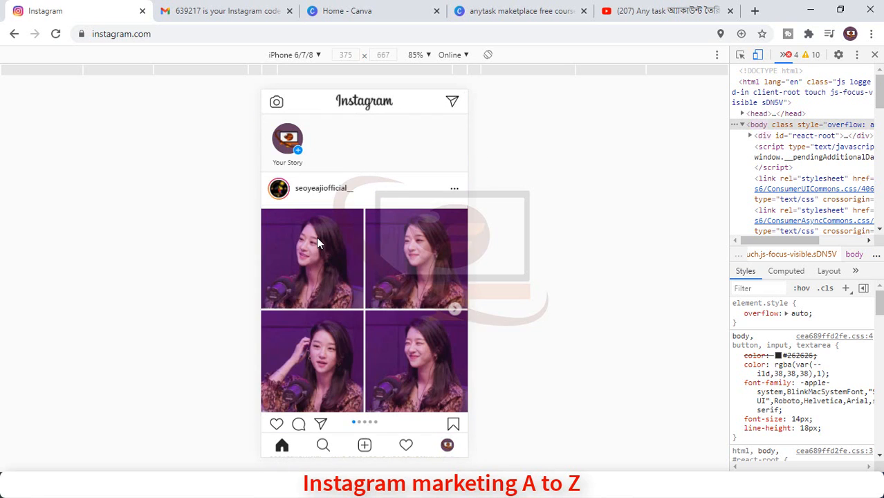
scroll(341, 222, "down", 2)
scroll(341, 222, "down", 12)
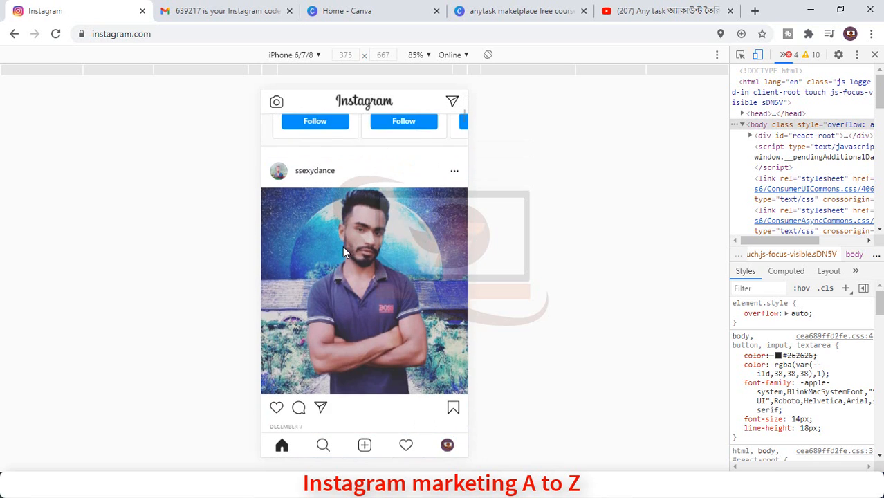
scroll(342, 246, "up", 5)
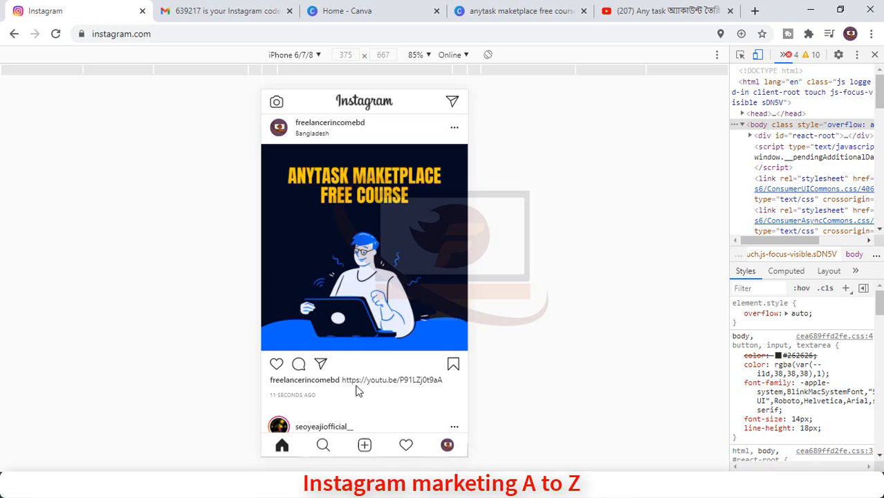
scroll(409, 384, "up", 1)
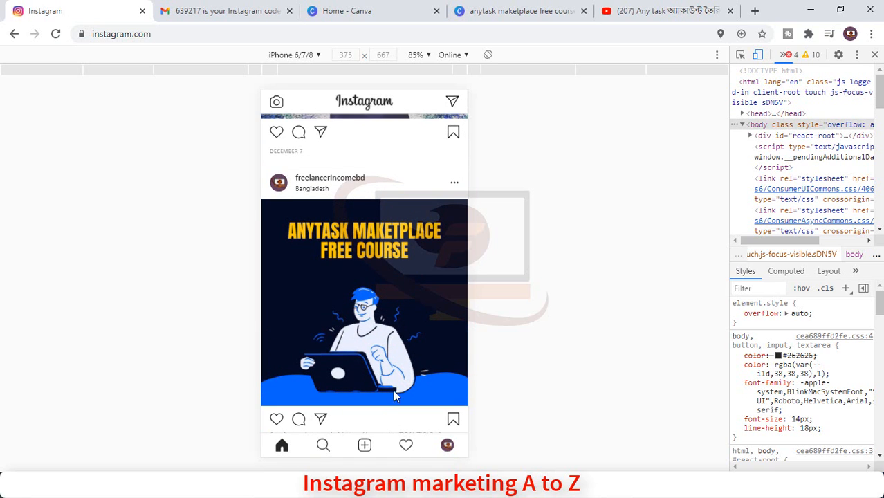
scroll(394, 394, "down", 1)
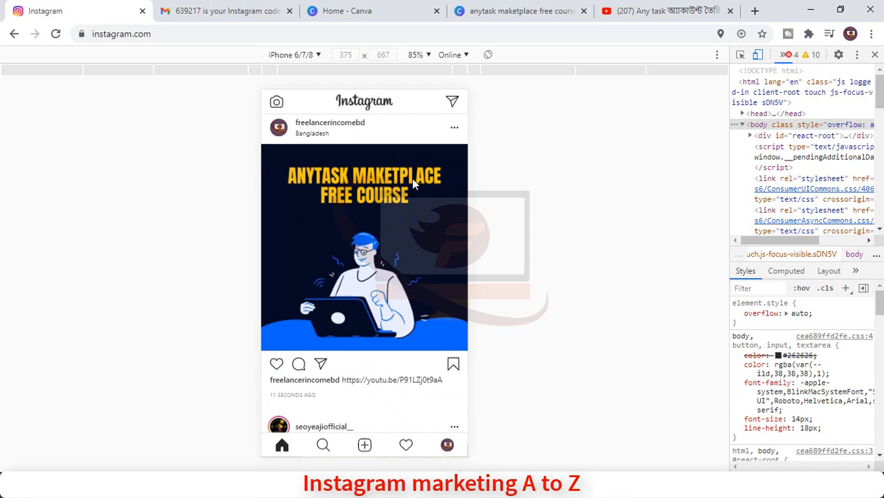
left_click(277, 366)
scroll(408, 313, "down", 1)
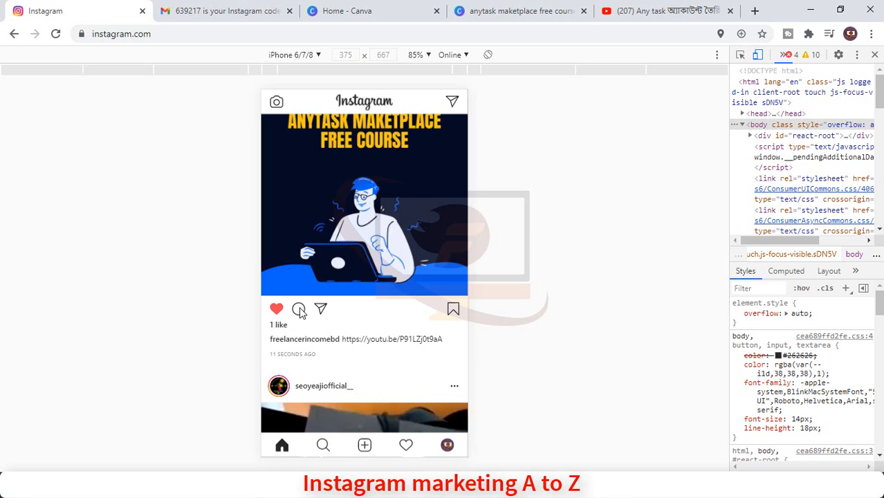
Step: Post the comment "best Video" on the Anytask free course post
left_click(299, 310)
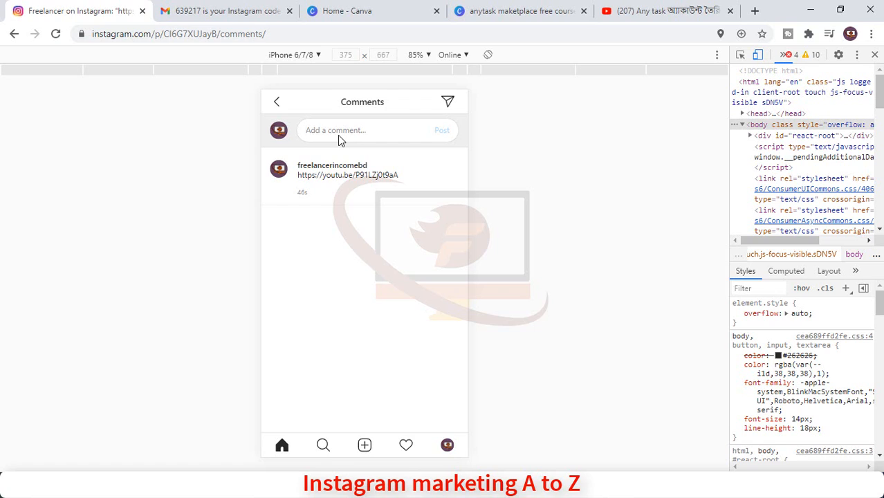
type("best Video")
left_click(442, 131)
Step: Start sharing the Anytask free course post from the home feed by direct message and add freelancerofficial as a recipient
left_click(281, 449)
scroll(355, 294, "down", 10)
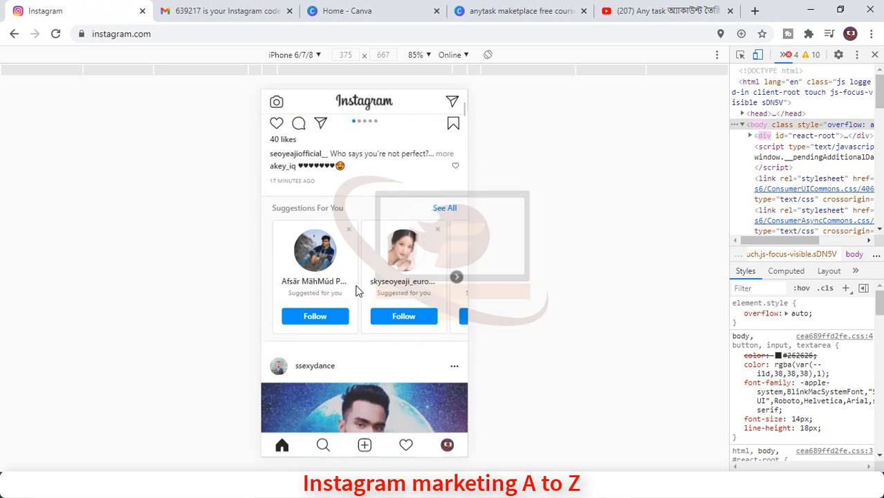
scroll(349, 270, "down", 3)
scroll(347, 249, "up", 2)
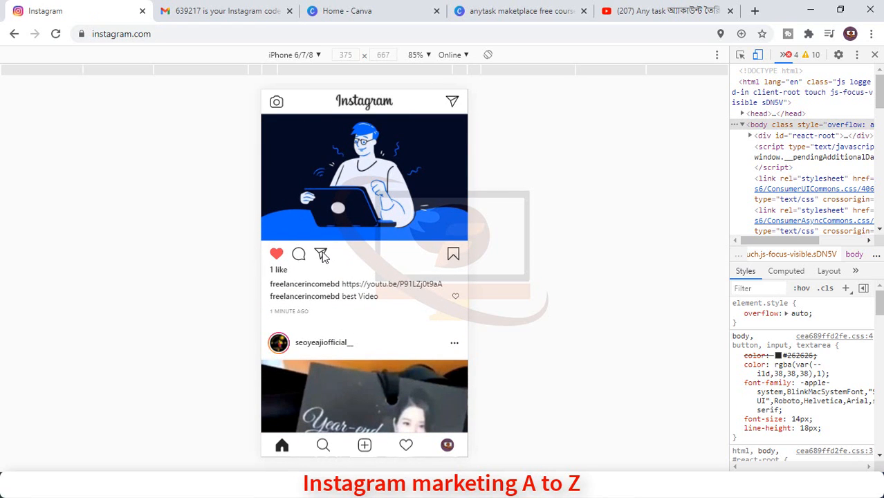
left_click(322, 255)
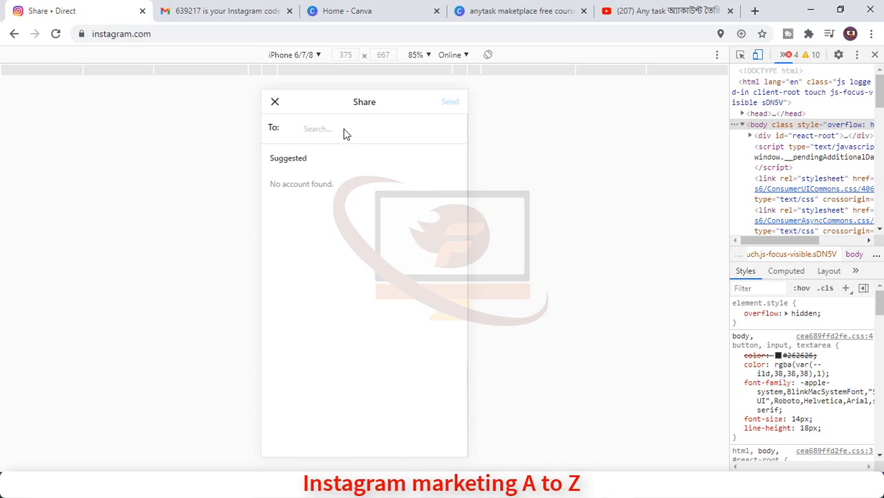
type("Freelancer")
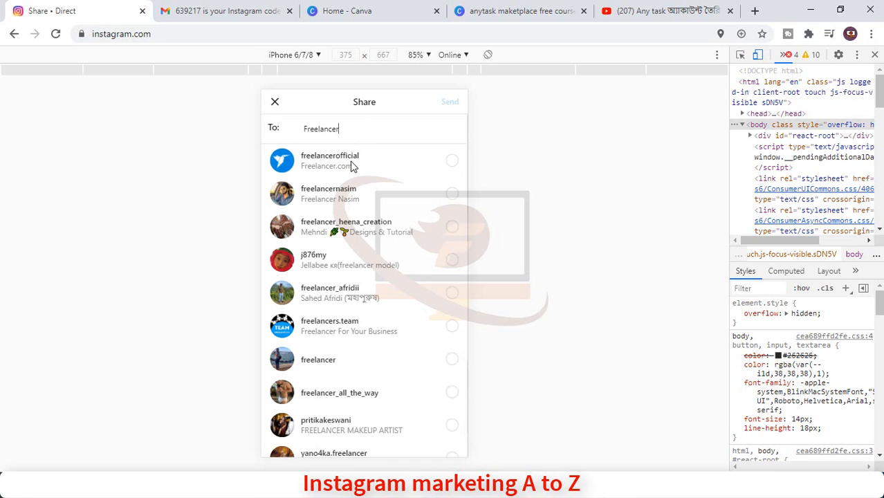
left_click(452, 162)
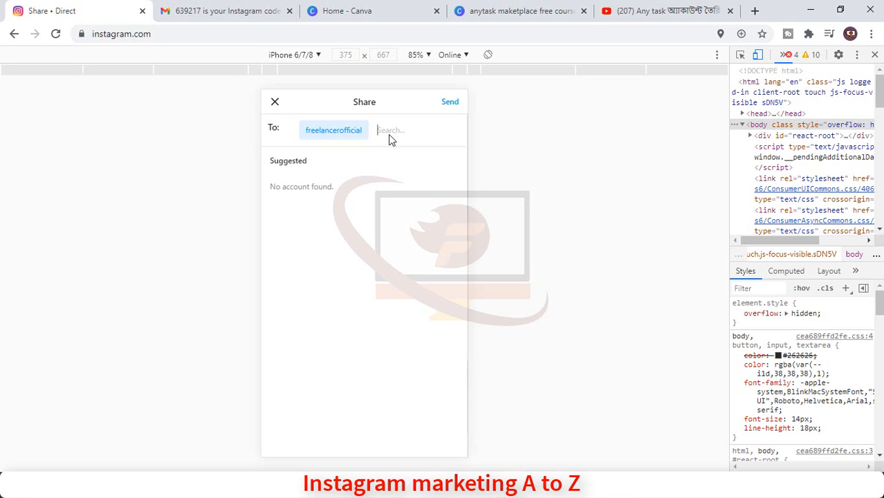
Step: Search the share recipients for "freelanceer" and add the first matching account
type("f")
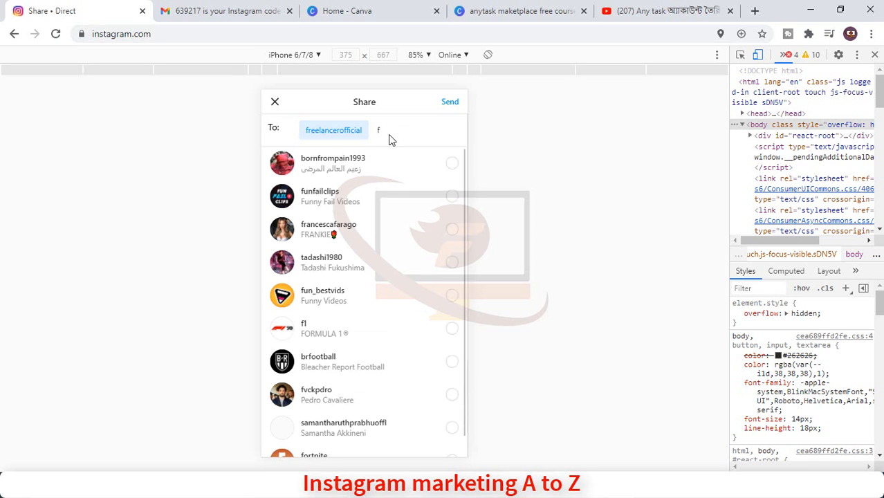
type("r")
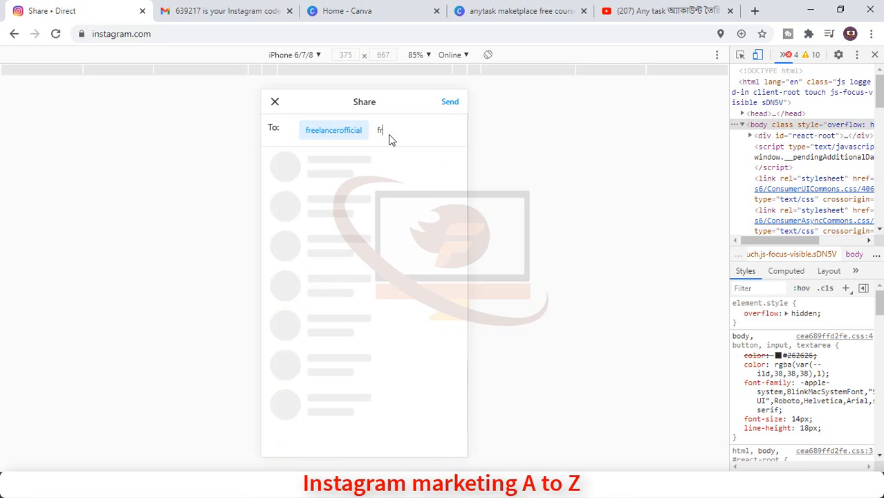
type("ee")
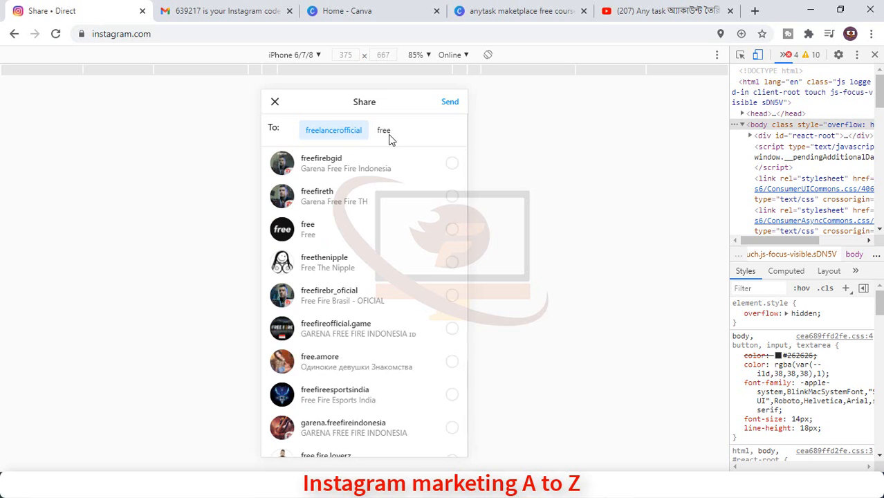
type("lanceer")
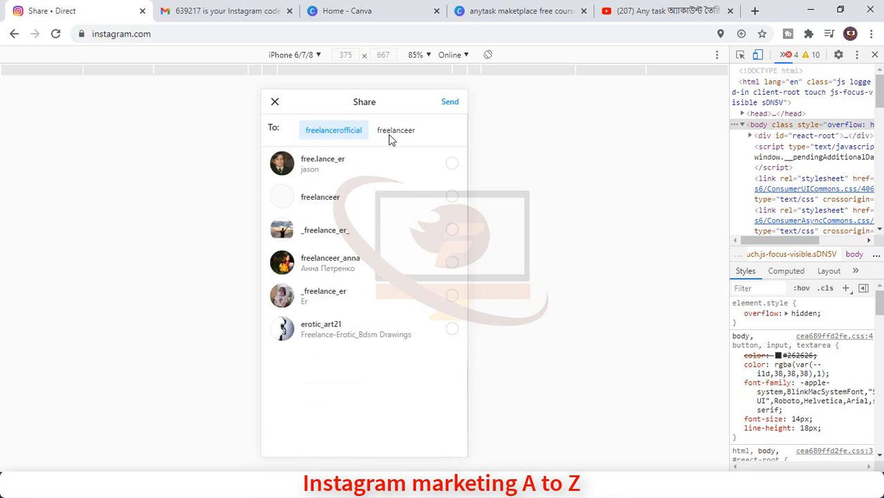
double_click(389, 137)
key("ctrl+c")
left_click(385, 167)
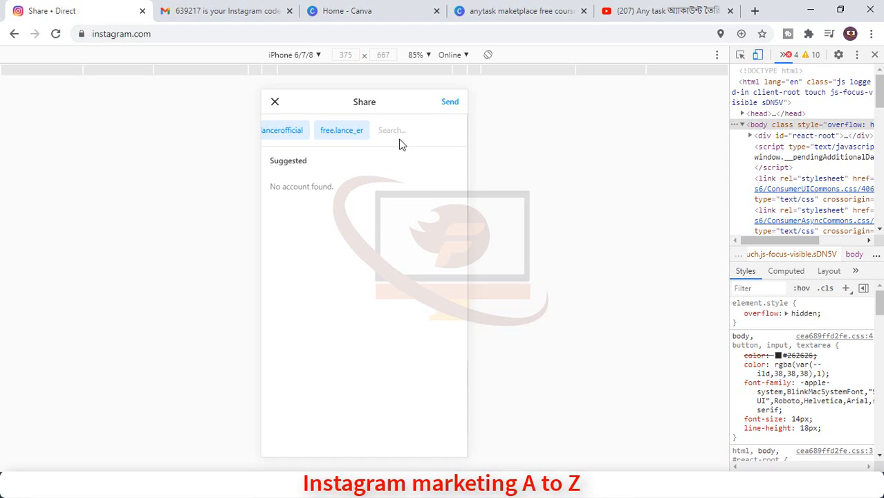
Step: Add the last and fourth accounts from the "freelanceer" search as recipients and send them all the post
key("ctrl+v")
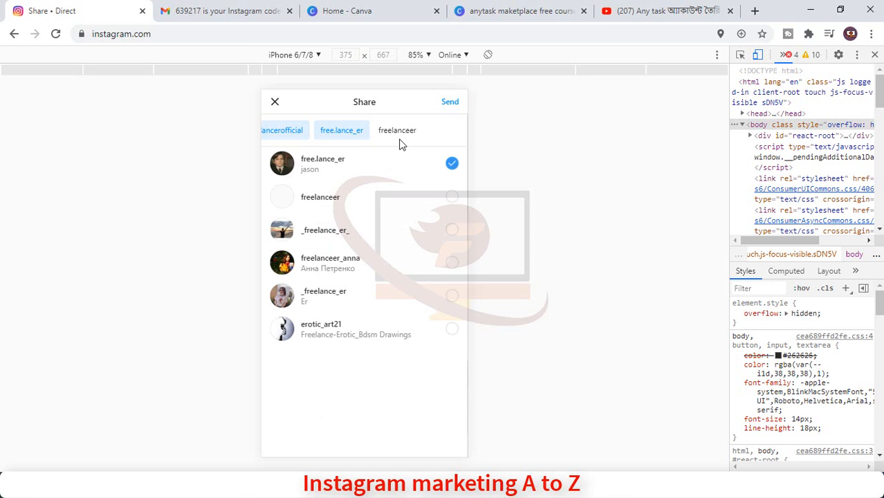
left_click(339, 335)
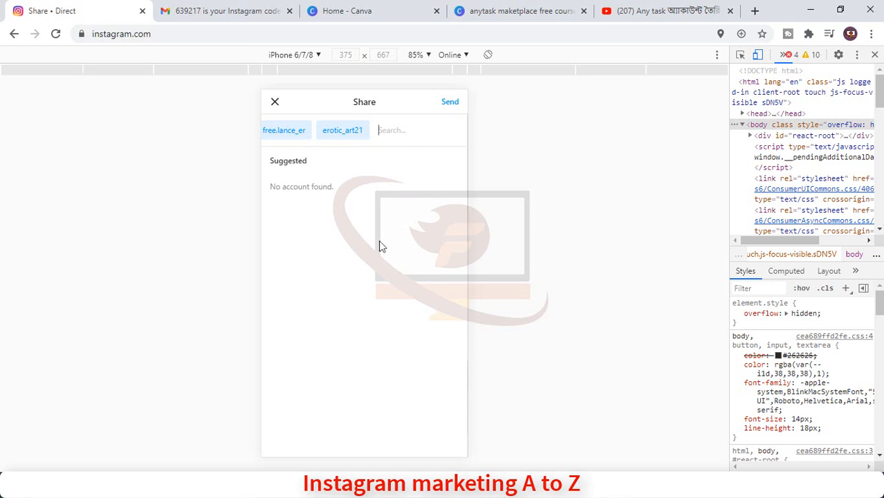
key("ctrl+v")
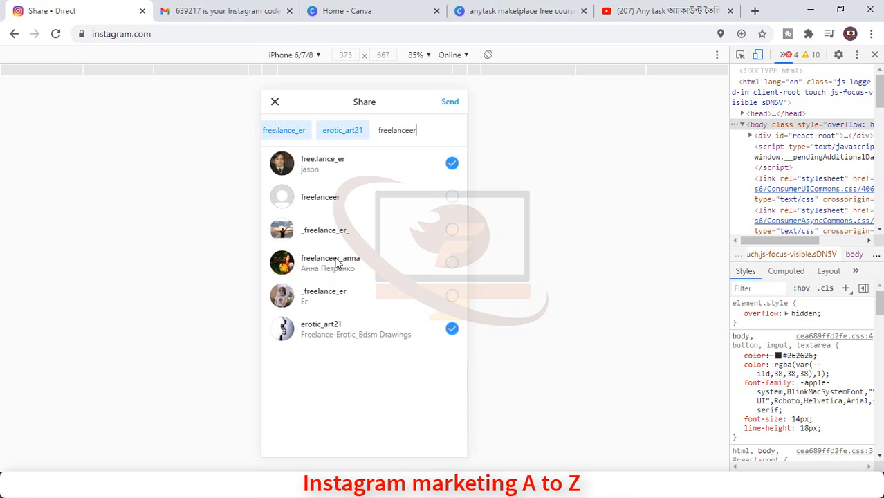
left_click(334, 269)
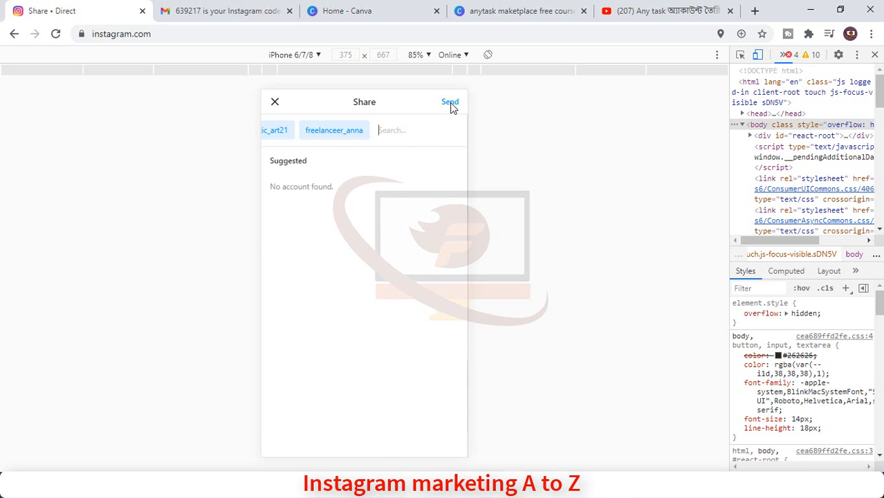
left_click(450, 102)
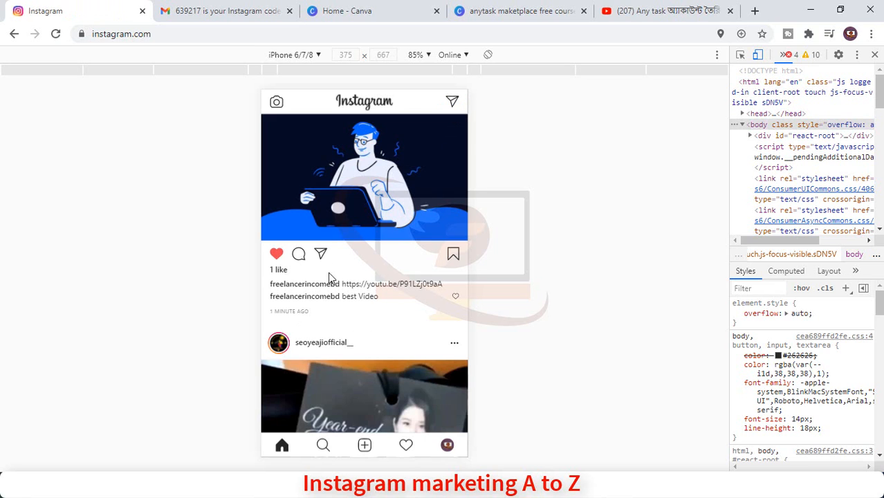
Step: Check the direct inbox without switching to the app, read the freelancerofficial conversation, and return to the home feed
left_click(454, 102)
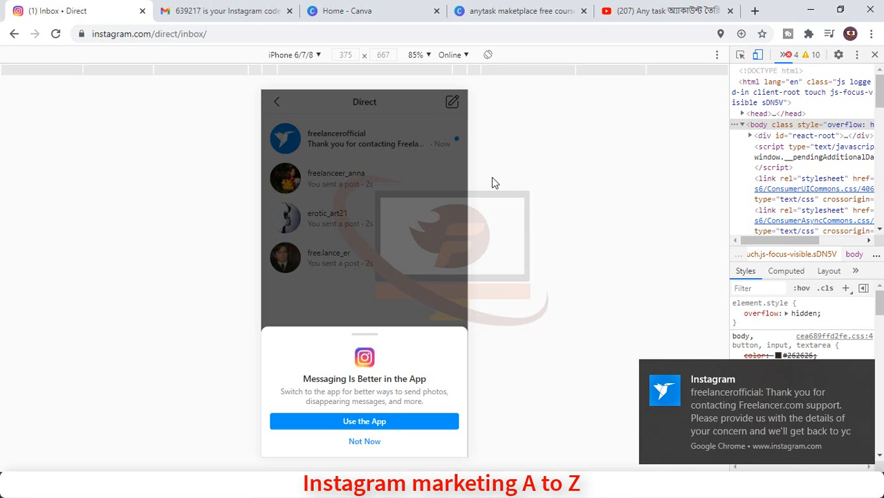
left_click(359, 444)
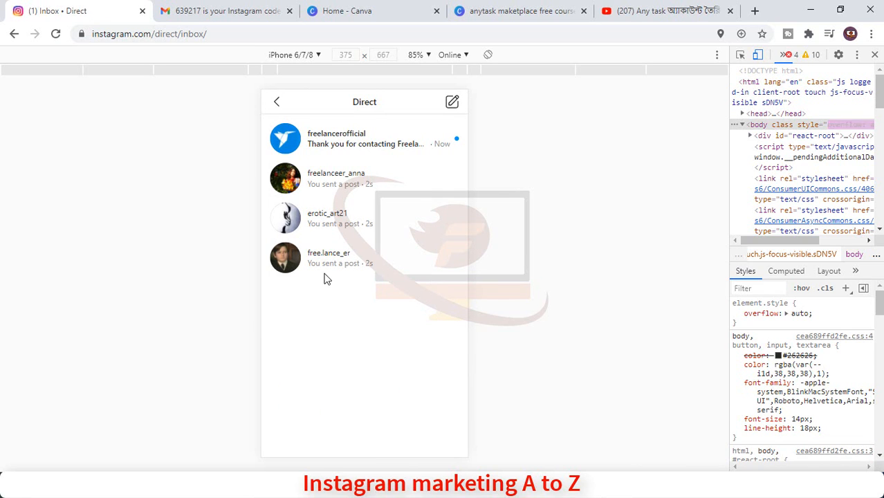
left_click(348, 147)
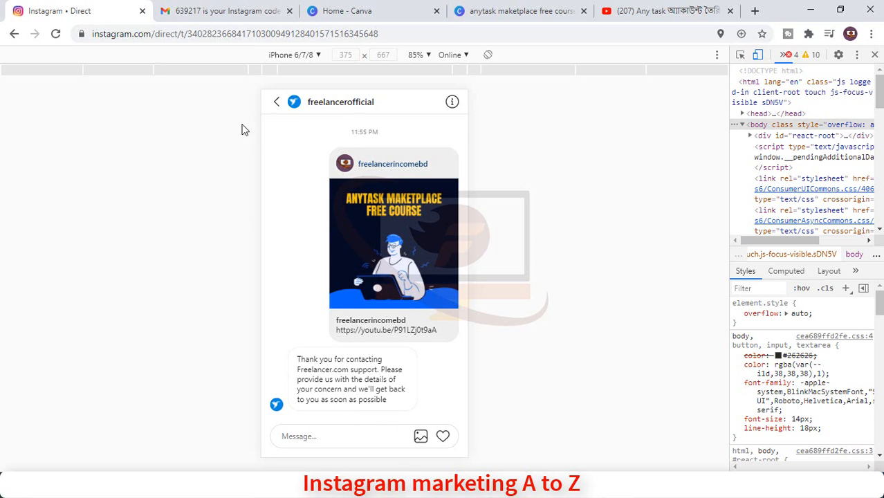
left_click(278, 103)
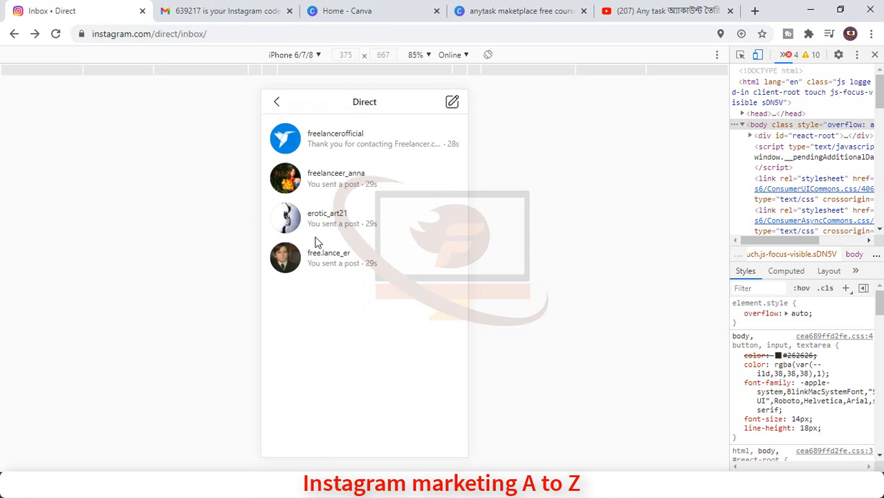
left_click(276, 104)
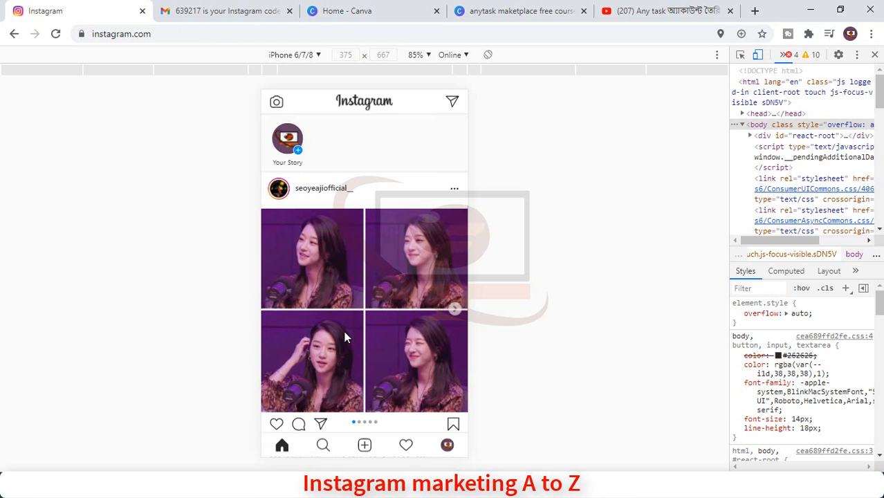
Step: Look through the home feed for the Anytask free course post and the followed accounts' posts
scroll(343, 332, "down", 10)
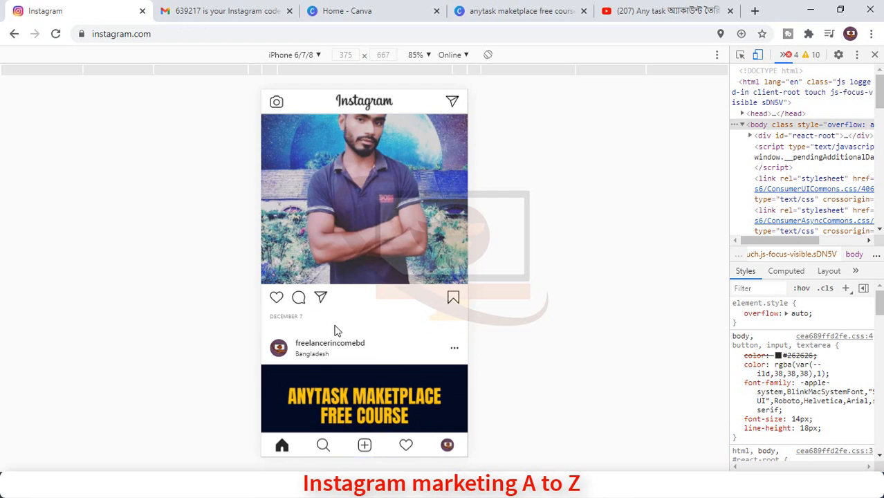
scroll(334, 330, "down", 15)
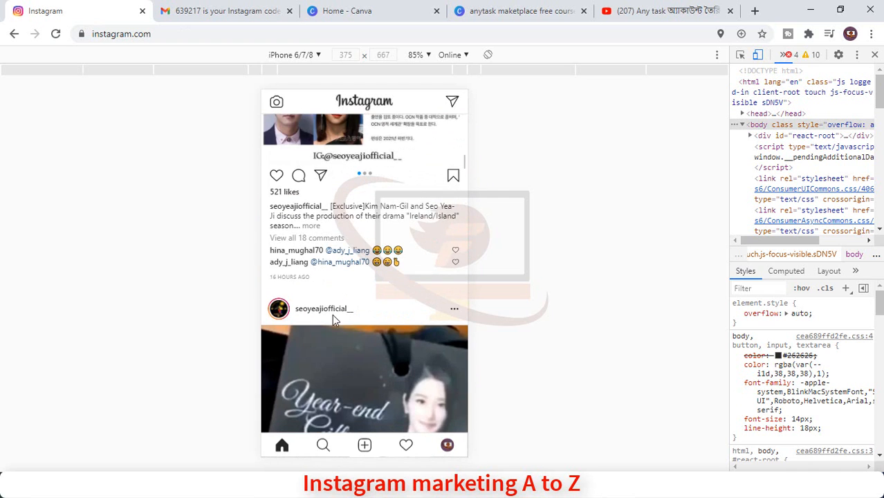
scroll(334, 304, "down", 15)
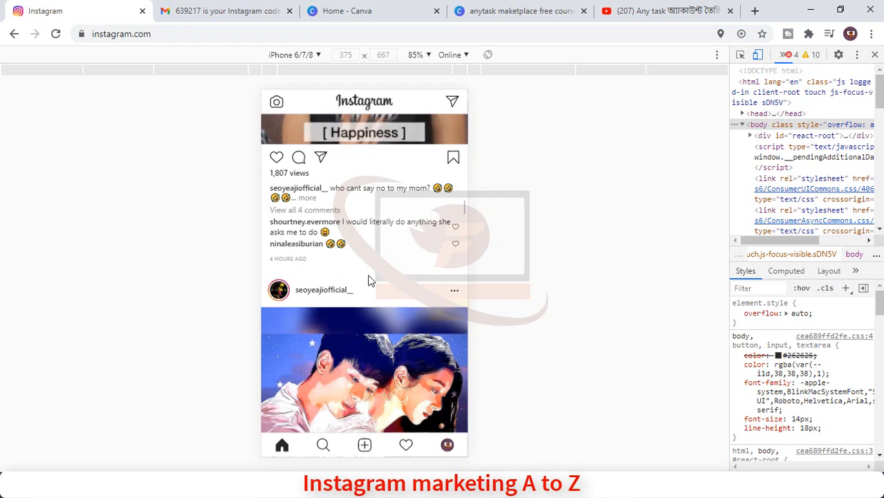
scroll(368, 280, "down", 15)
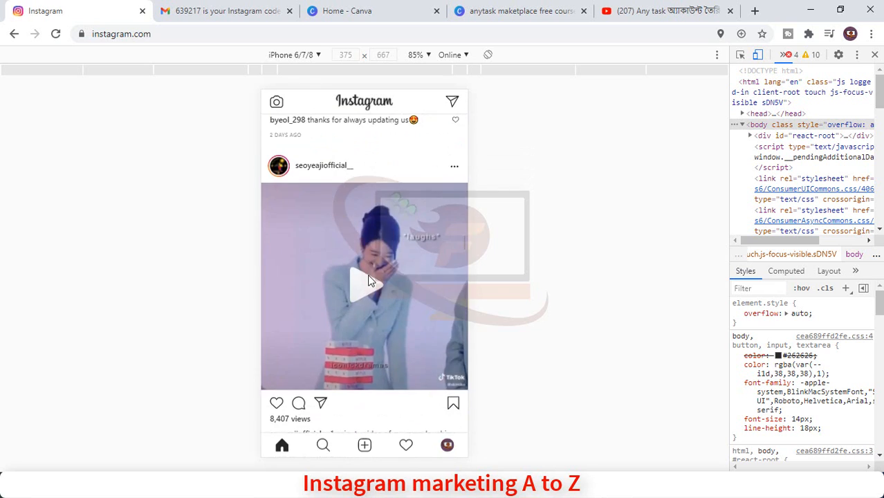
scroll(368, 280, "down", 15)
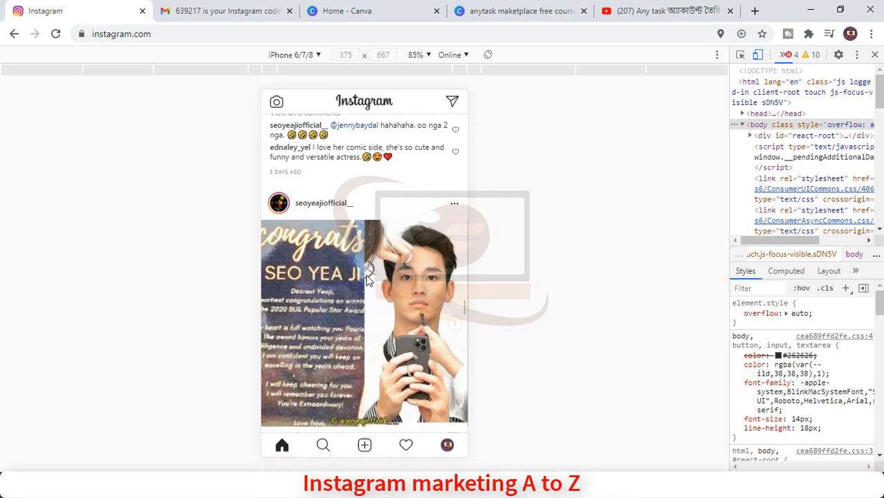
scroll(368, 279, "down", 15)
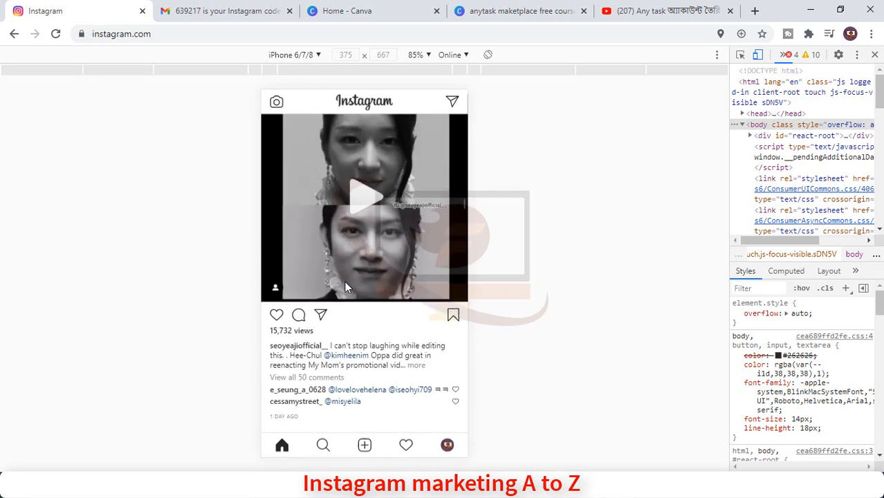
scroll(346, 283, "down", 15)
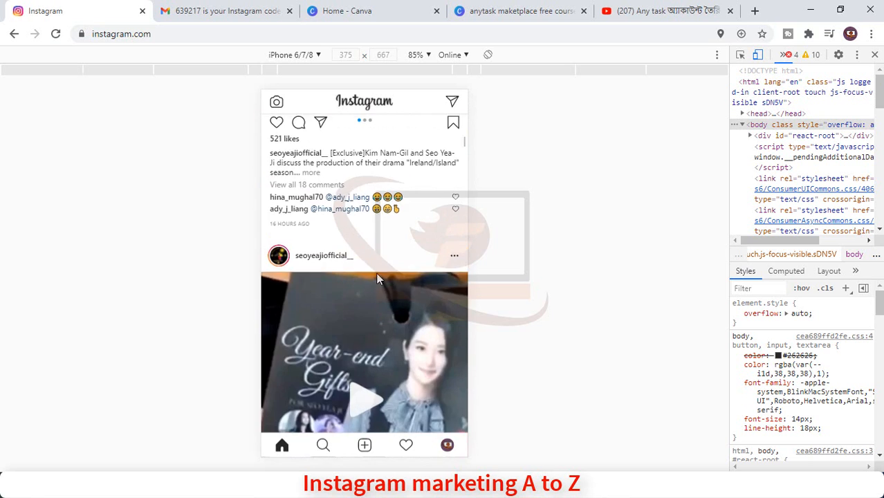
scroll(377, 270, "up", 20)
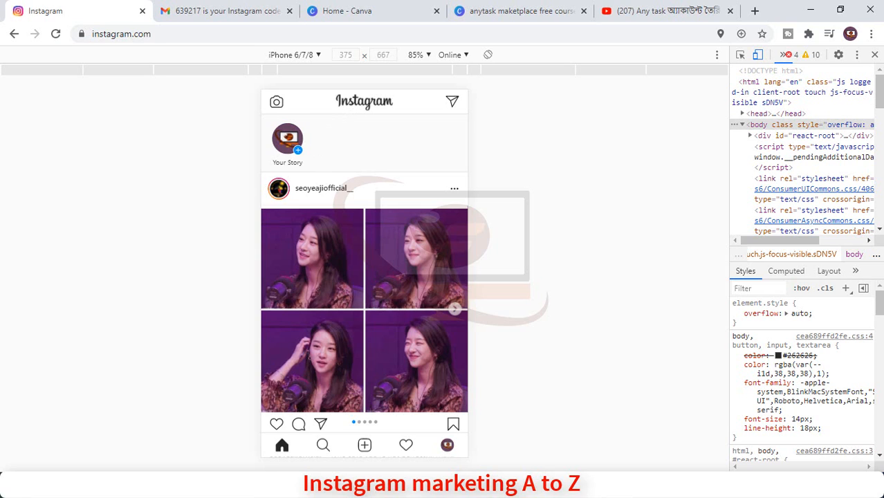
Step: Browse the suggested photos and videos on the Explore page
left_click(324, 448)
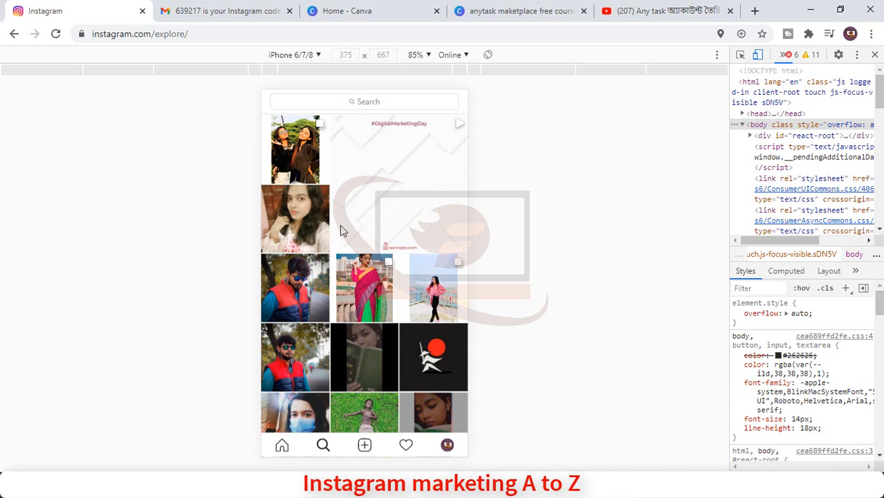
scroll(340, 224, "down", 10)
scroll(331, 276, "down", 15)
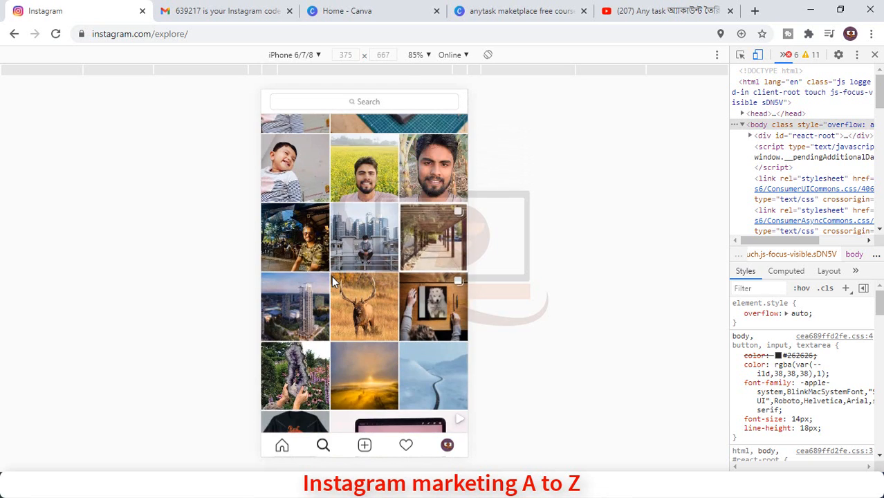
Step: Return to the home feed and look through the followed accounts' recent posts
left_click(283, 447)
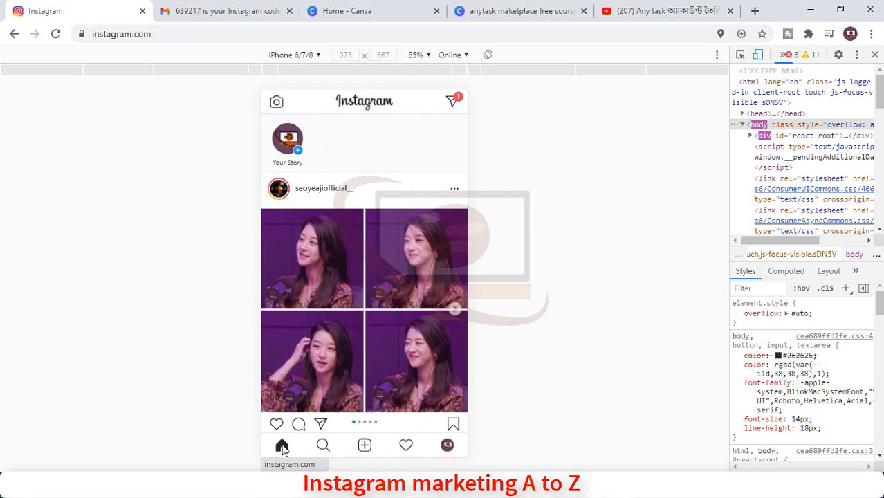
scroll(337, 220, "down", 15)
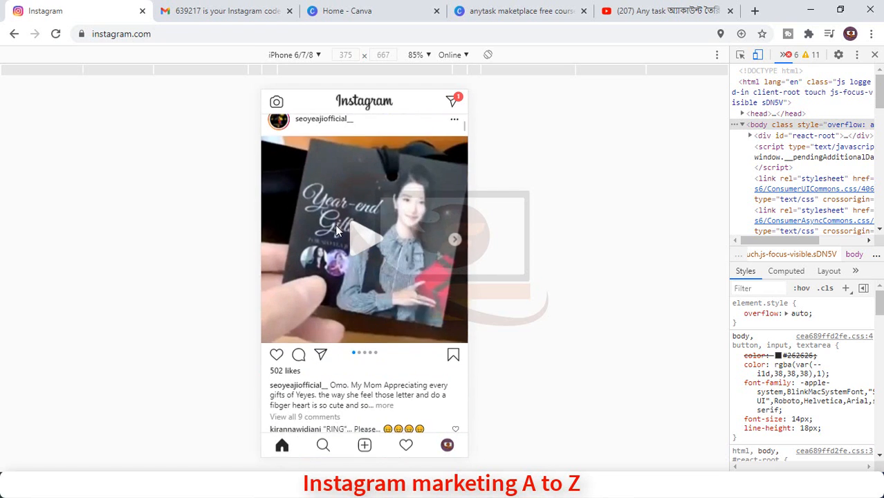
scroll(338, 233, "down", 5)
scroll(339, 235, "down", 3)
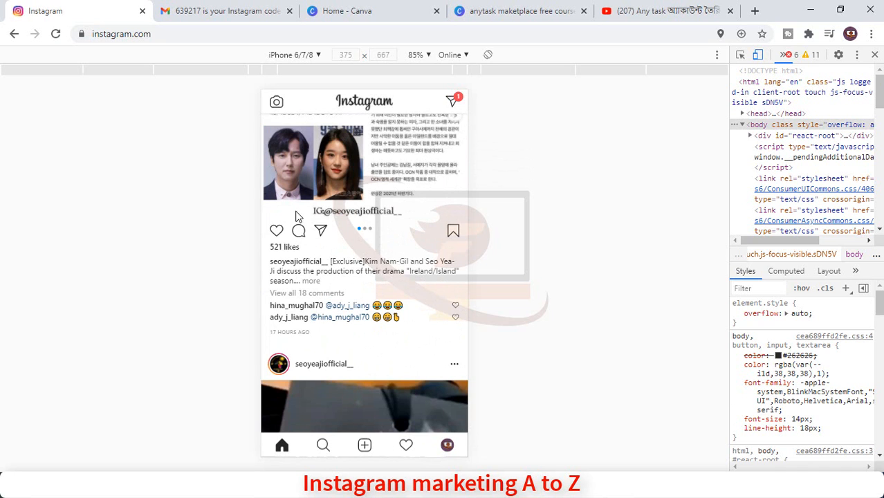
scroll(332, 225, "down", 1)
scroll(332, 225, "down", 10)
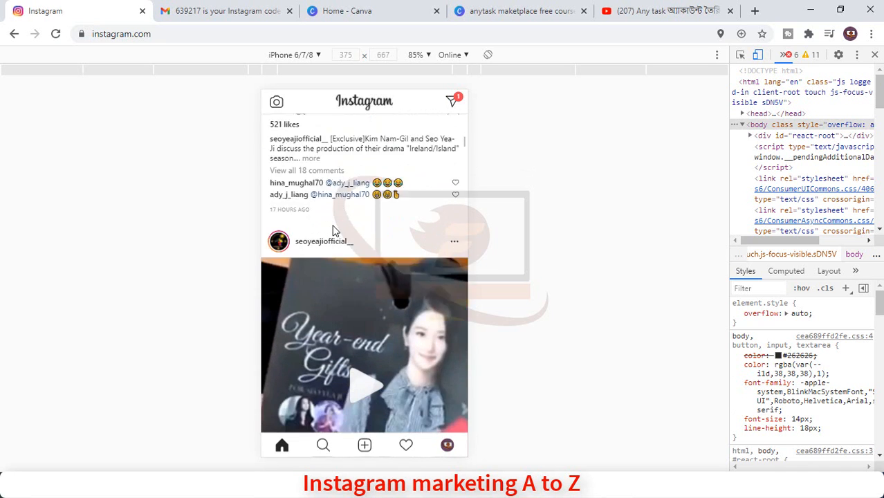
scroll(333, 224, "down", 5)
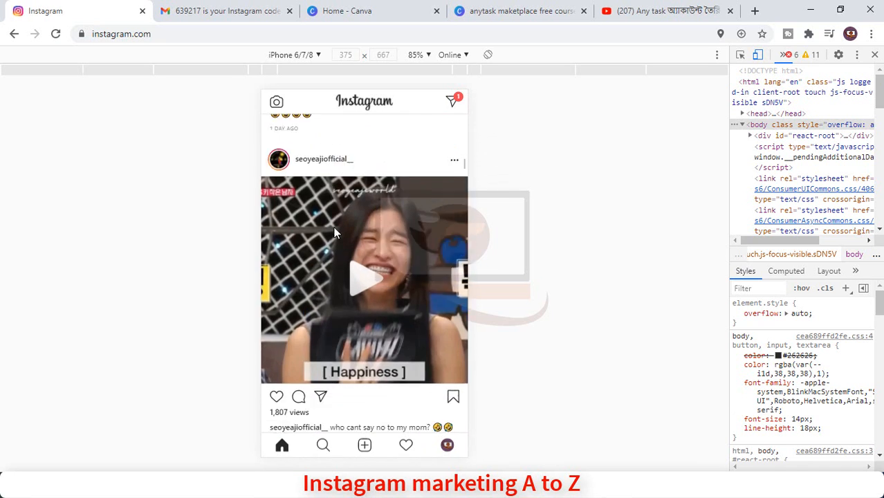
scroll(328, 288, "up", 20)
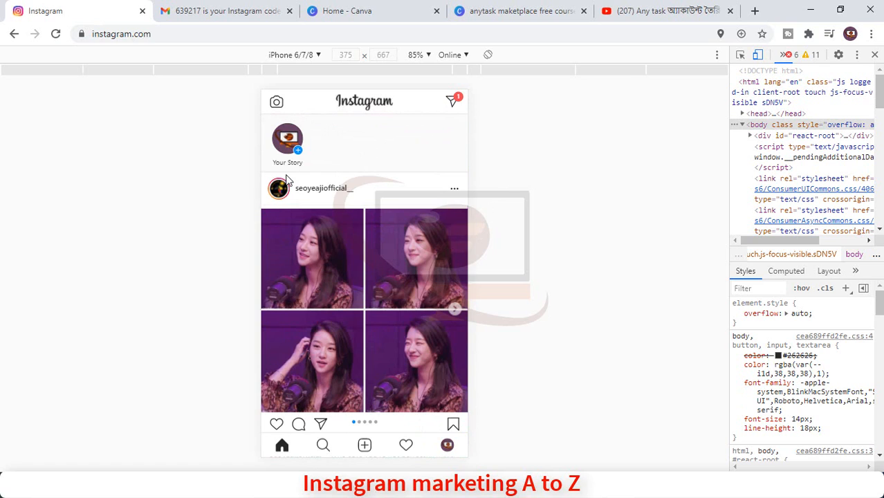
Step: Expand the full caption of the newest seoyeajiofficial__ post and read its text and hashtags
scroll(295, 204, "down", 3)
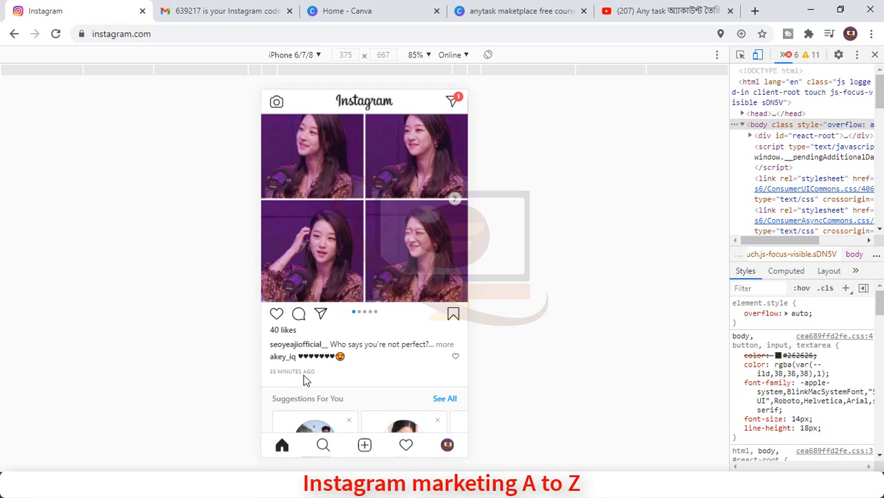
left_click(445, 344)
scroll(374, 315, "down", 1)
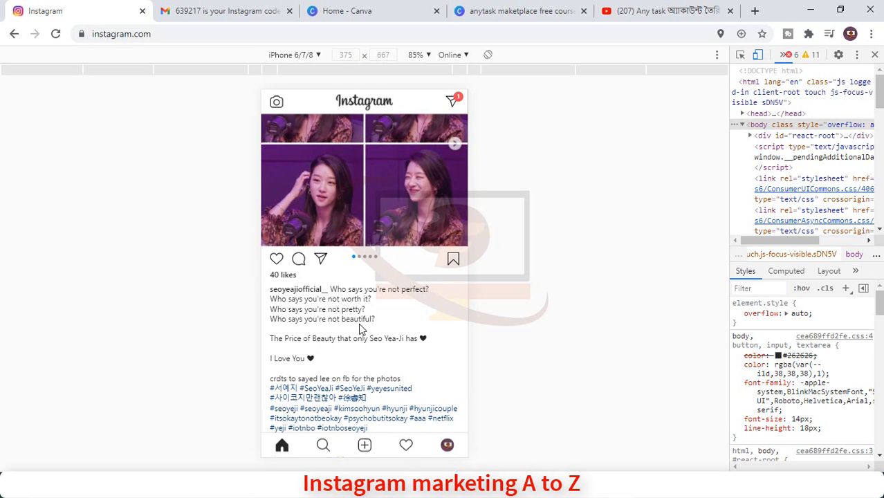
scroll(350, 314, "up", 3)
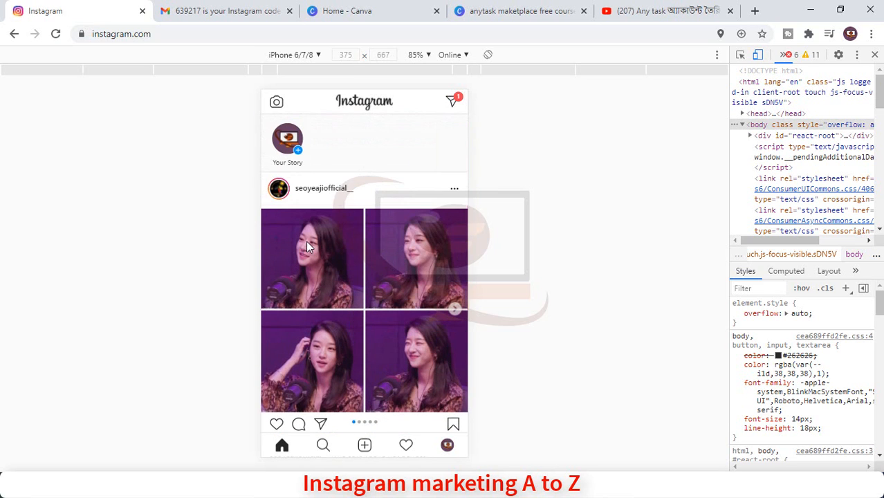
Step: Look through the feed's account suggestions, the ssexydance photo and the Anytask free course post, ending back at the newest post
scroll(308, 247, "down", 6)
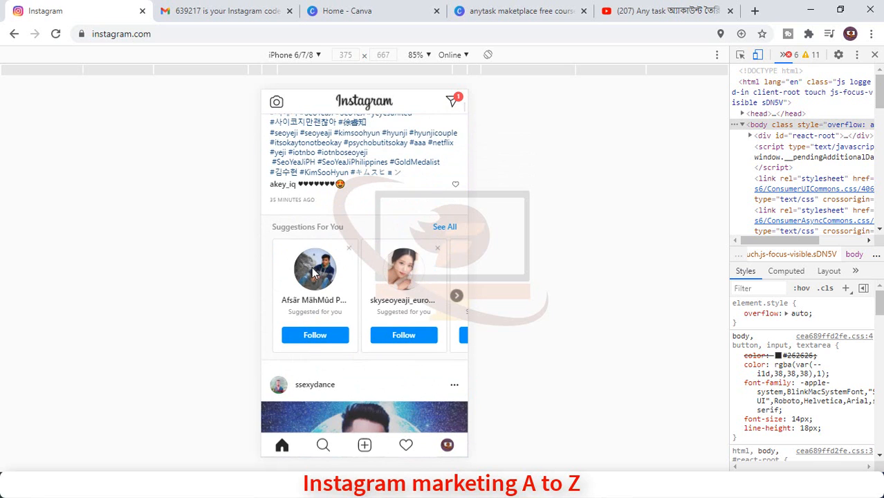
scroll(319, 253, "down", 2)
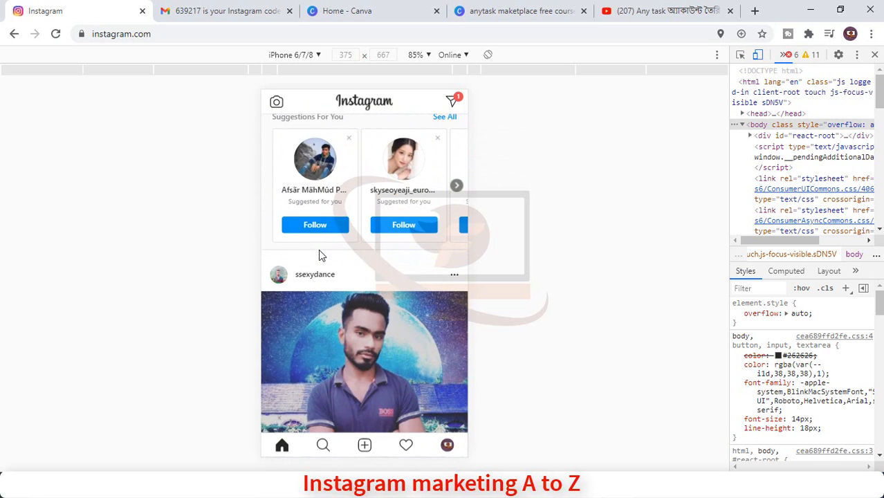
scroll(319, 249, "down", 6)
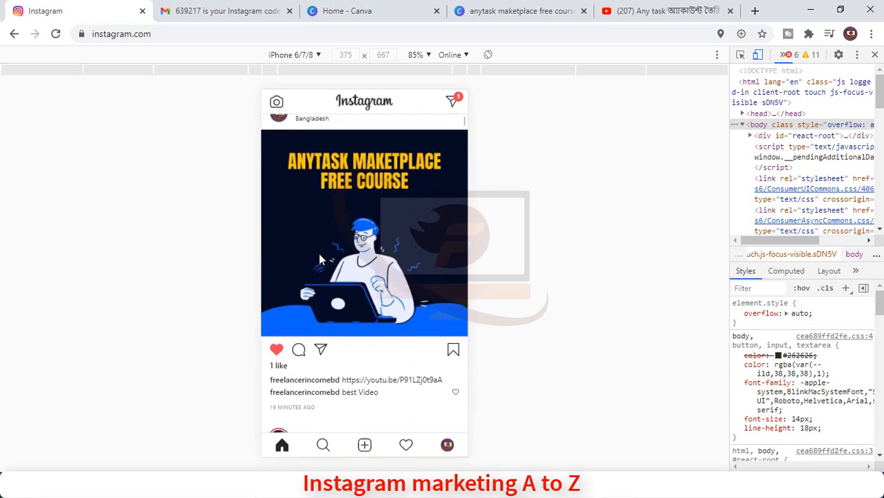
scroll(319, 260, "down", 1)
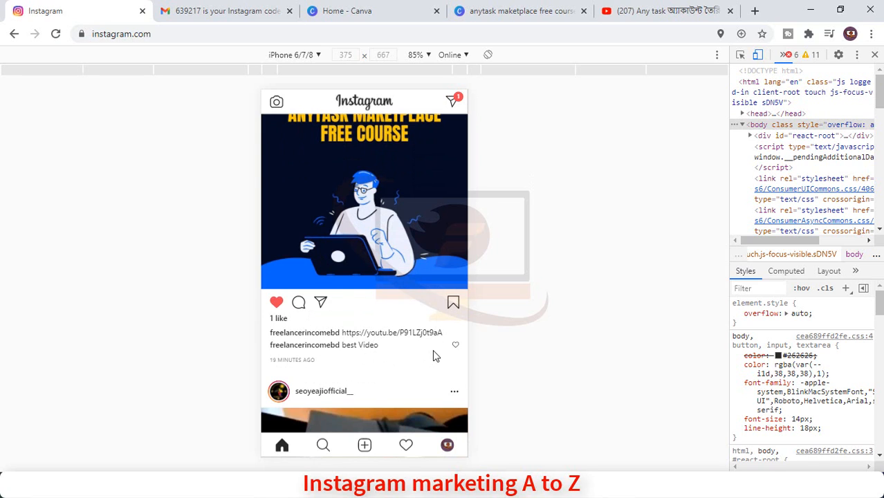
scroll(369, 342, "up", 7)
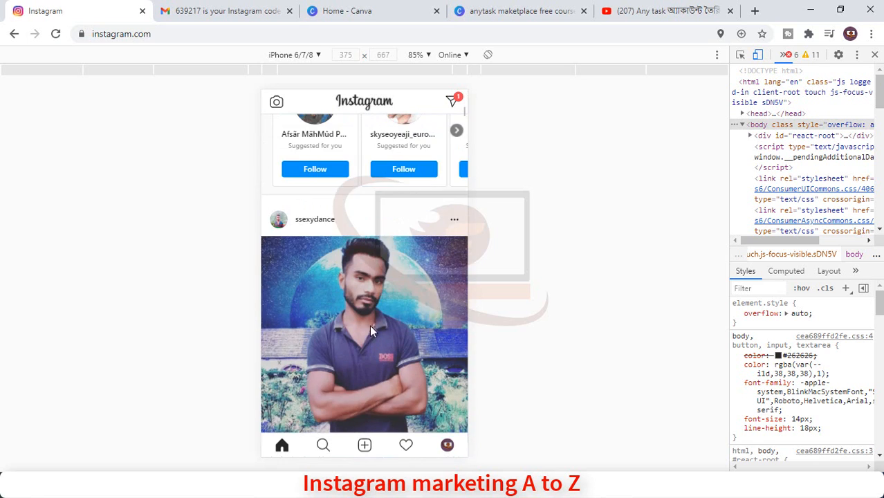
scroll(372, 297, "up", 4)
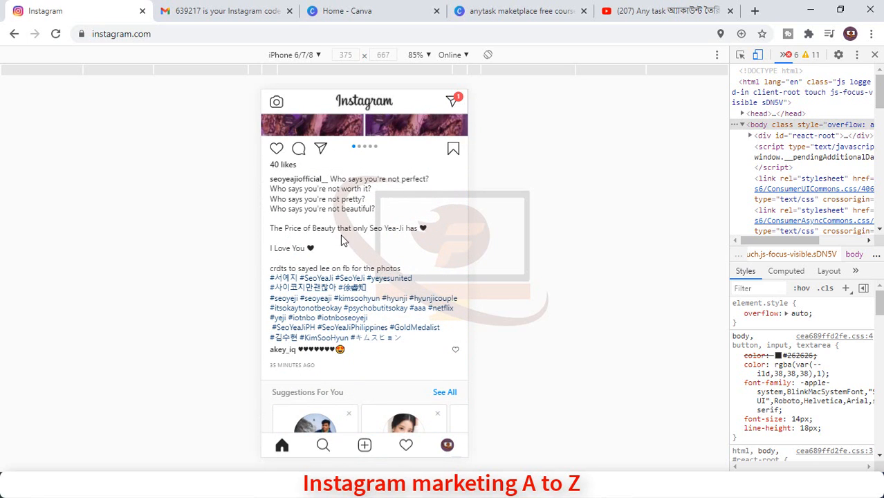
scroll(328, 269, "up", 3)
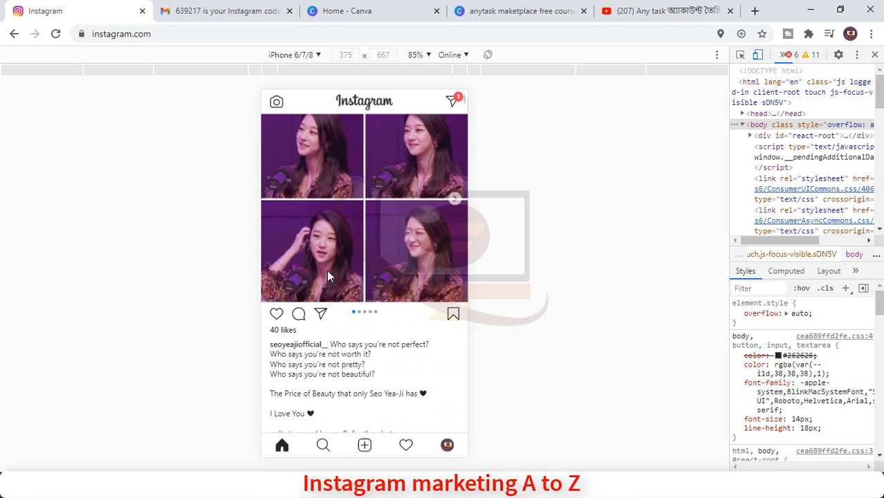
Step: View the comments on the newest seoyeajiofficial__ post, and return to the home feed to look over its posts
left_click(299, 315)
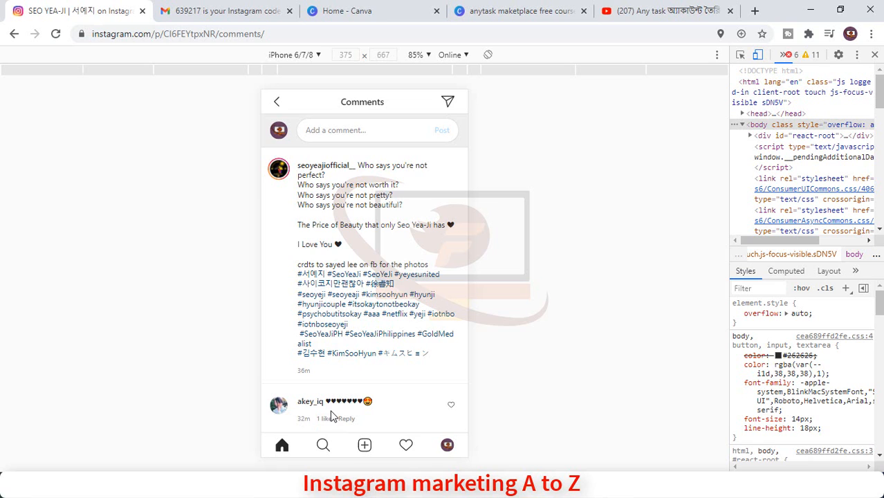
left_click(281, 447)
scroll(329, 325, "down", 8)
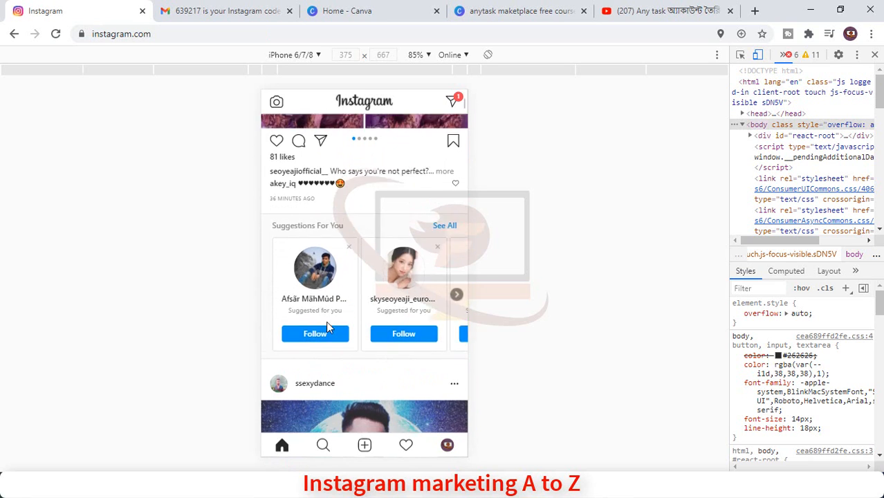
scroll(329, 325, "down", 5)
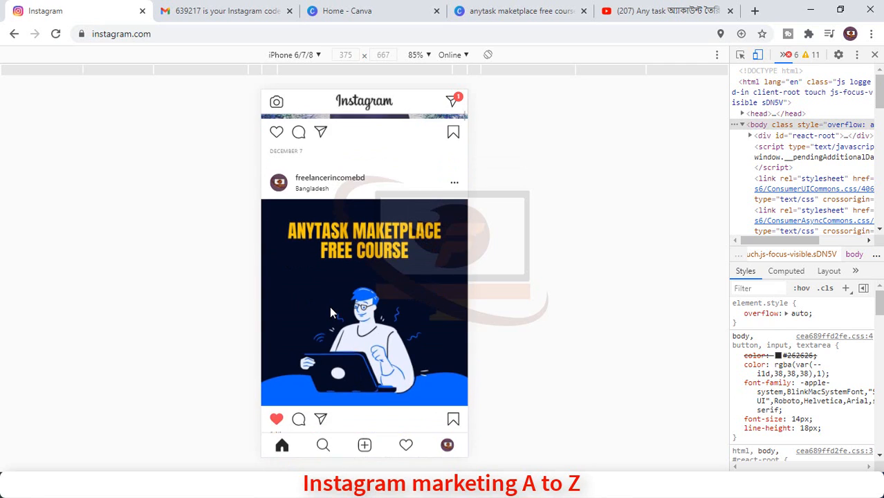
scroll(330, 313, "up", 8)
scroll(330, 312, "up", 3)
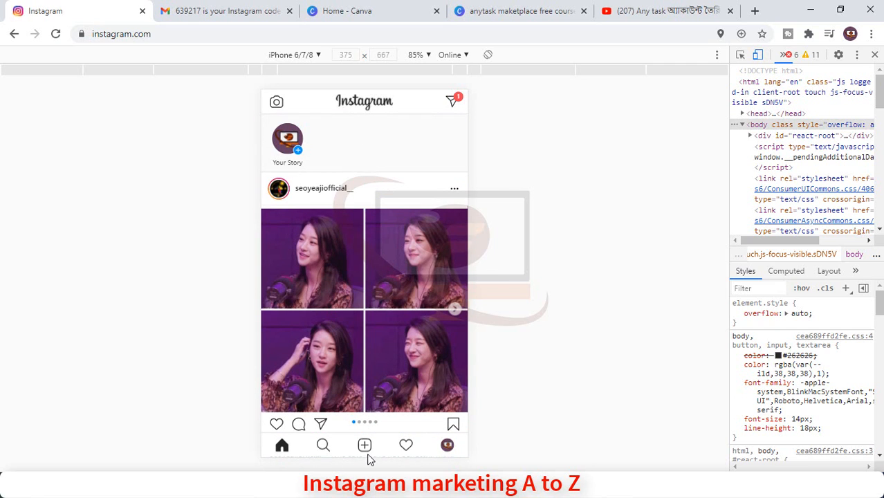
Step: Search Instagram for "ra" and open the profile of the already followed account to look over its details and posts
left_click(323, 448)
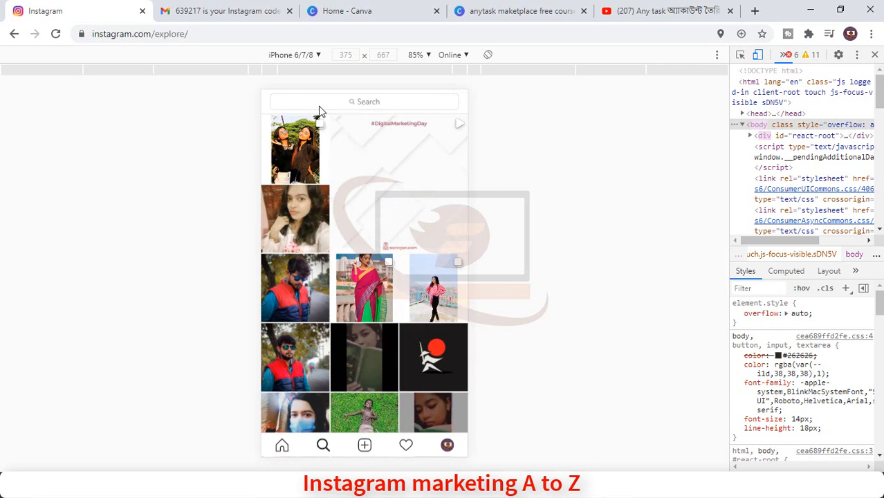
left_click(319, 108)
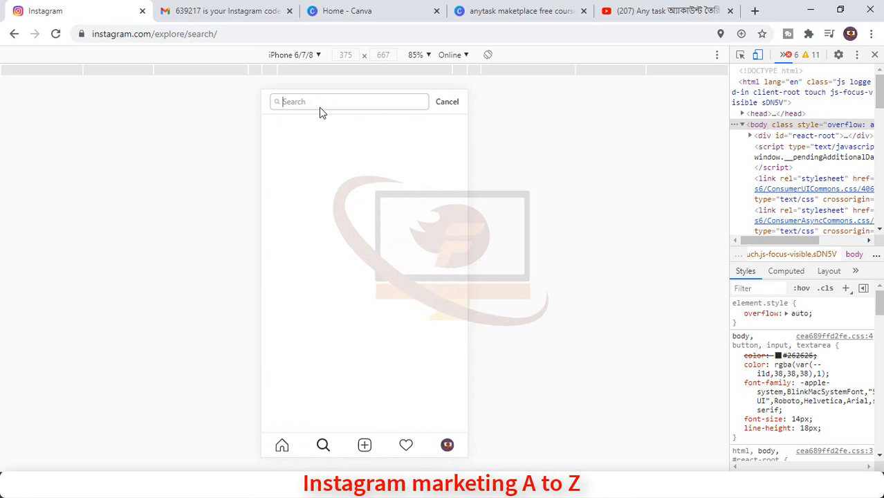
type("ra")
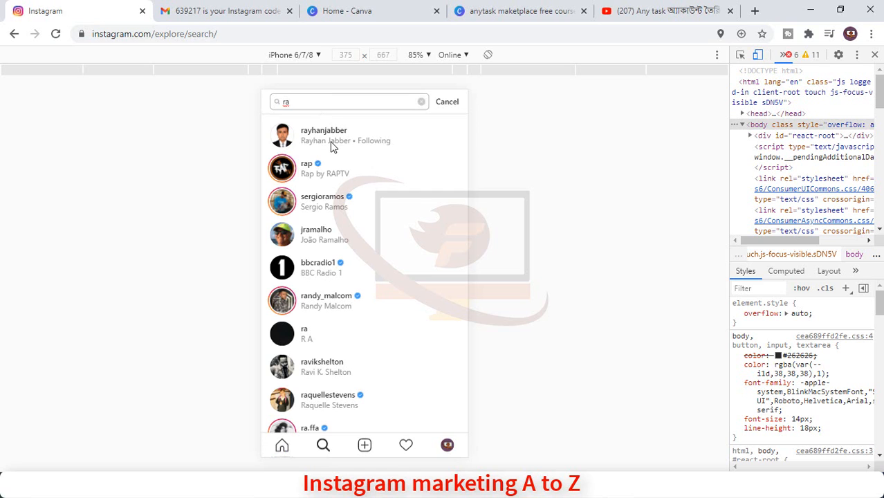
left_click(330, 142)
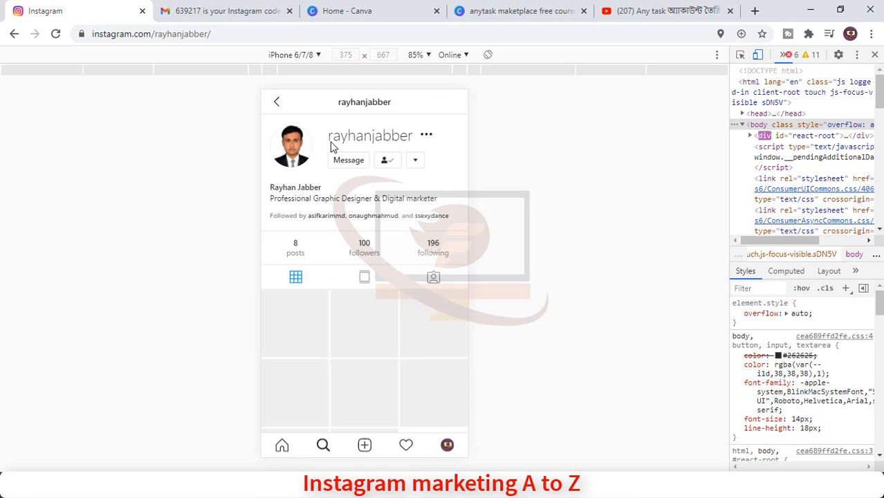
scroll(339, 210, "down", 1)
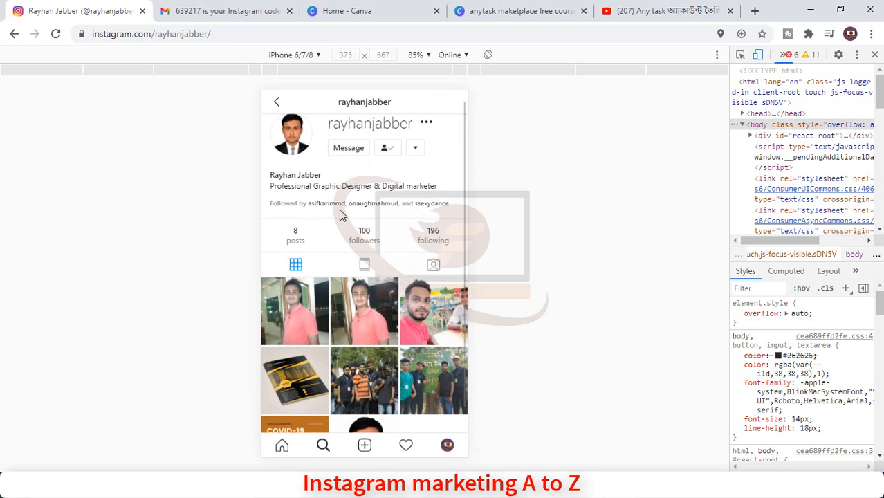
scroll(350, 218, "up", 1)
scroll(328, 227, "down", 1)
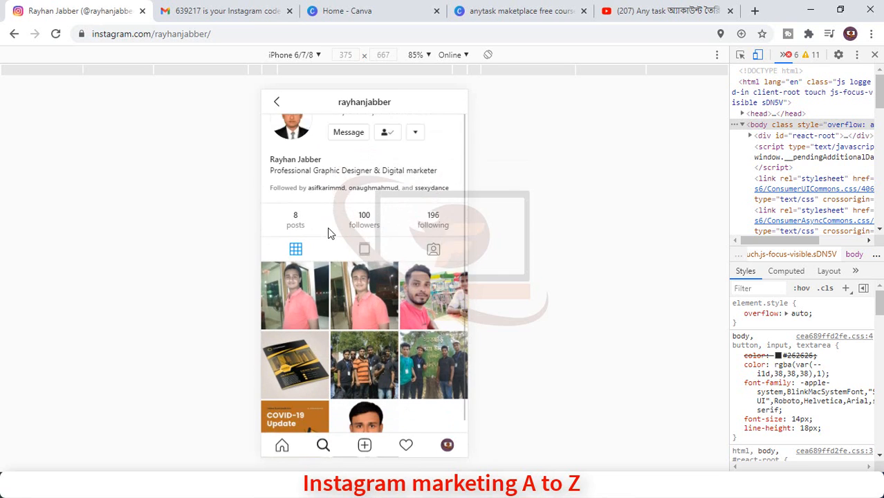
scroll(332, 253, "up", 1)
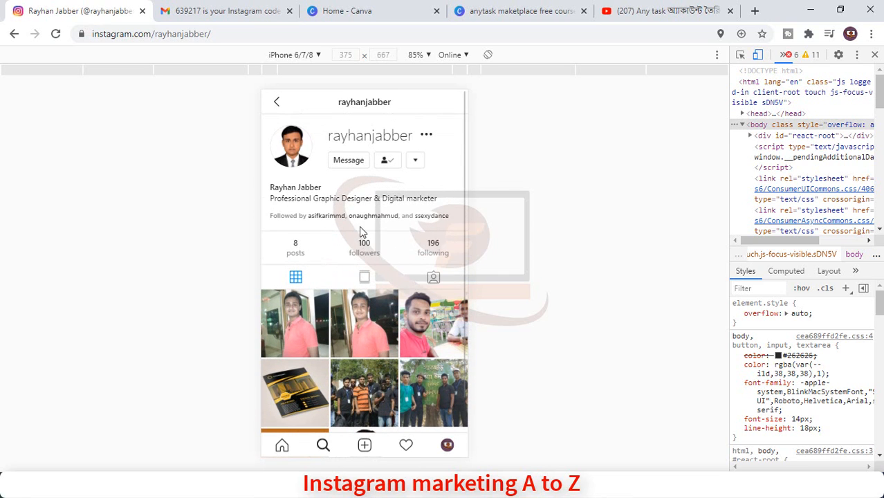
Step: Send the account a direct message reading "assalamualikum" and return to its profile
left_click(350, 161)
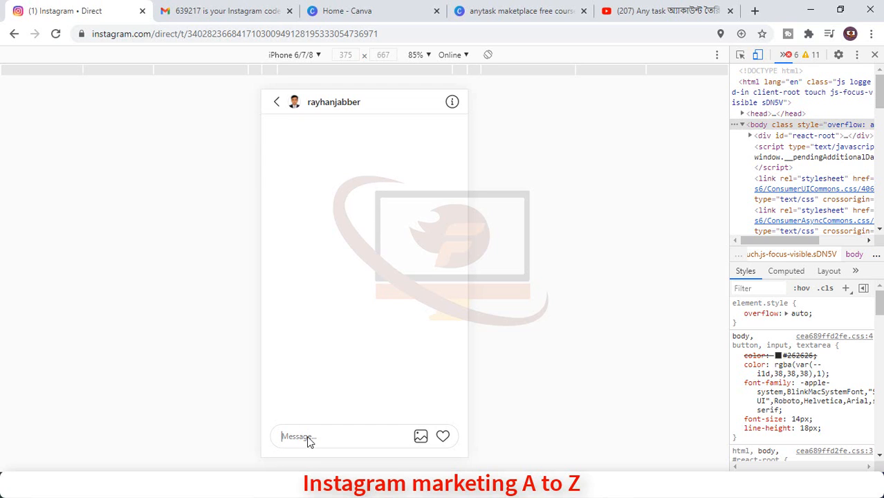
type("assalamualikum")
left_click(425, 441)
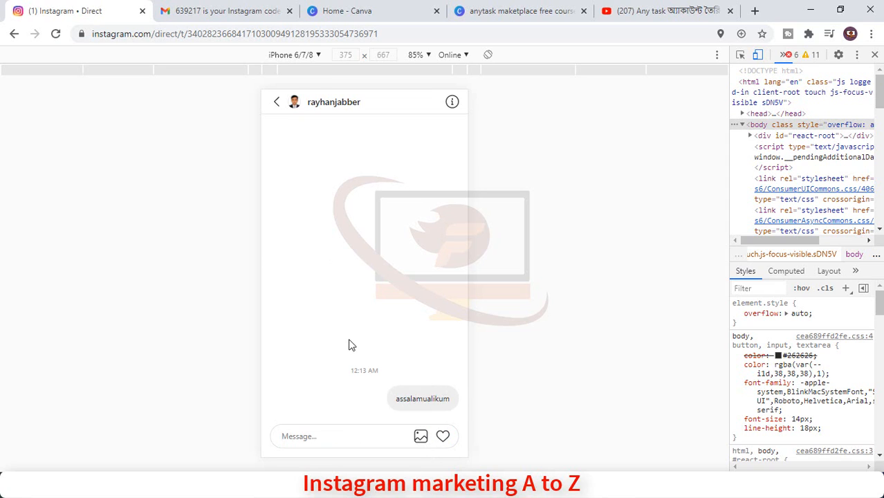
left_click(275, 104)
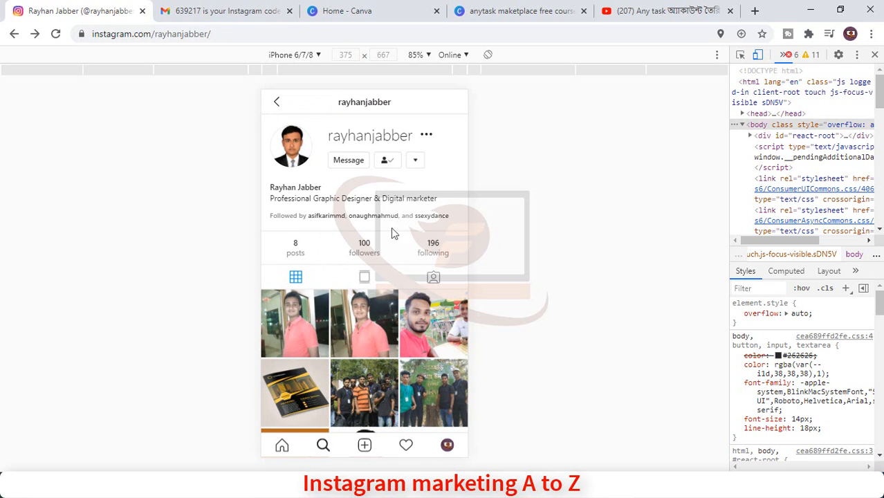
Step: Look over the profile's posts, view its first photo, and return to the profile
scroll(391, 228, "down", 1)
scroll(380, 320, "up", 1)
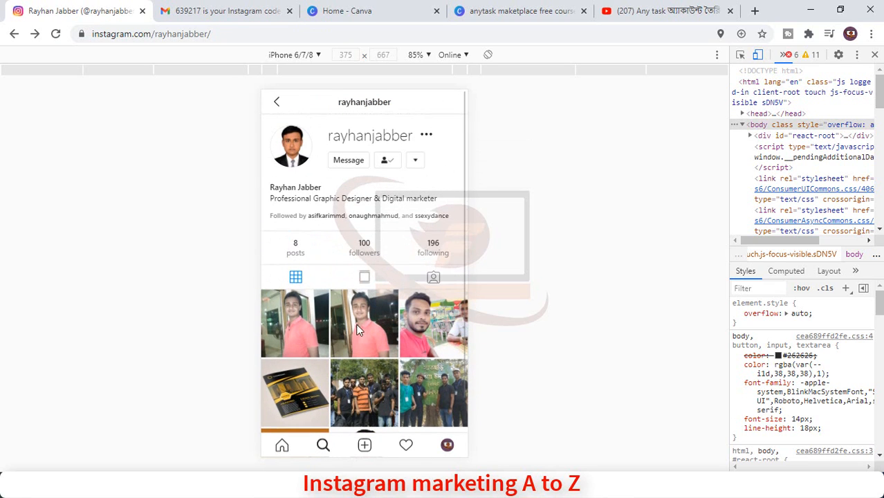
left_click(307, 325)
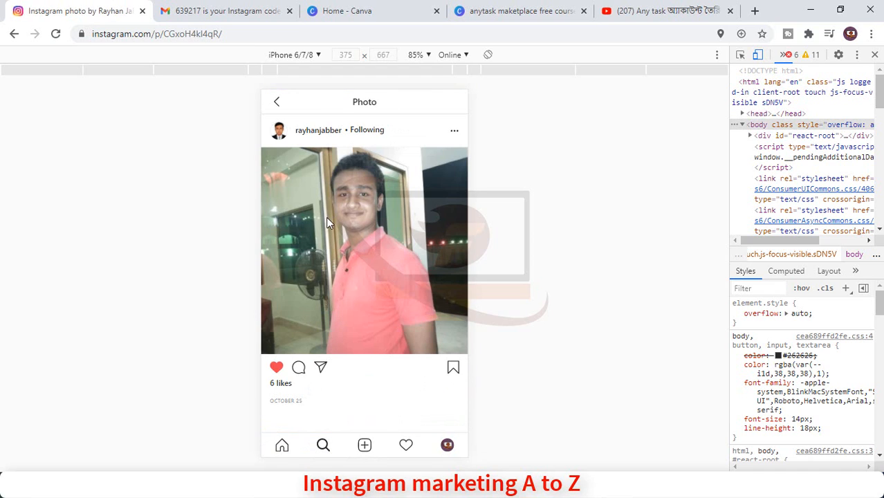
left_click(276, 102)
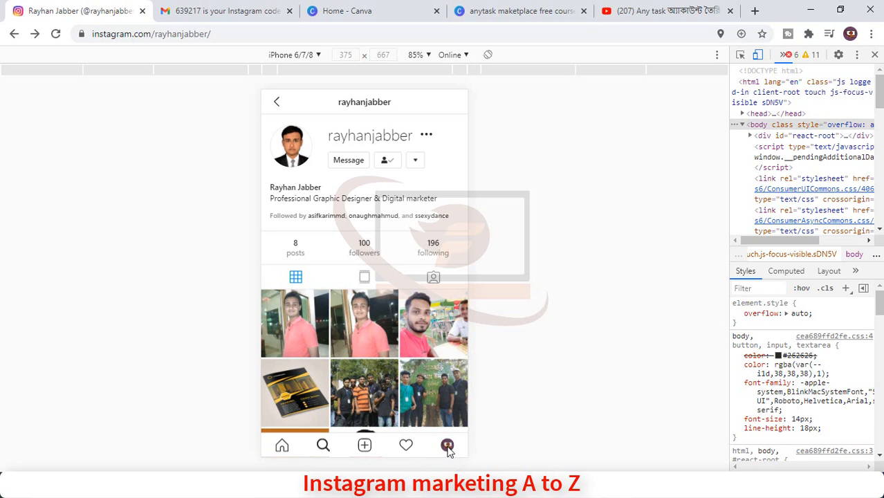
Step: View the Activity page with its account suggestions, and show the file picker for a new post without choosing a file
left_click(406, 447)
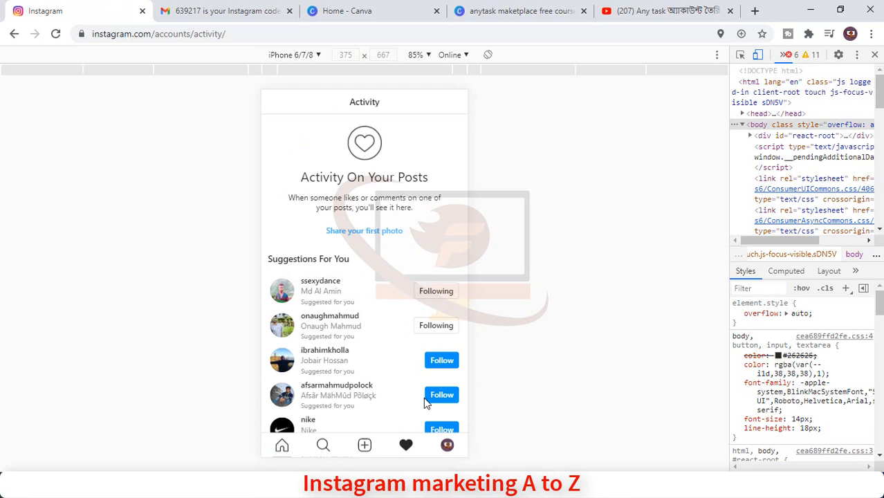
left_click(381, 435)
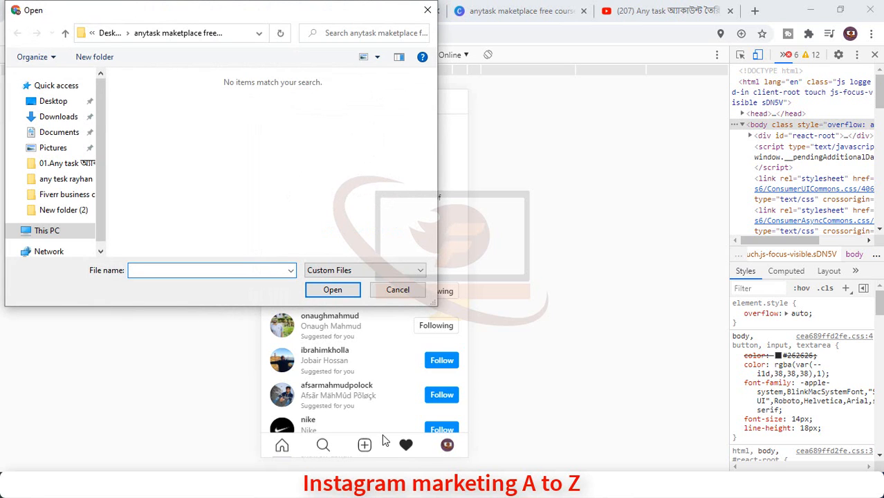
left_click(427, 10)
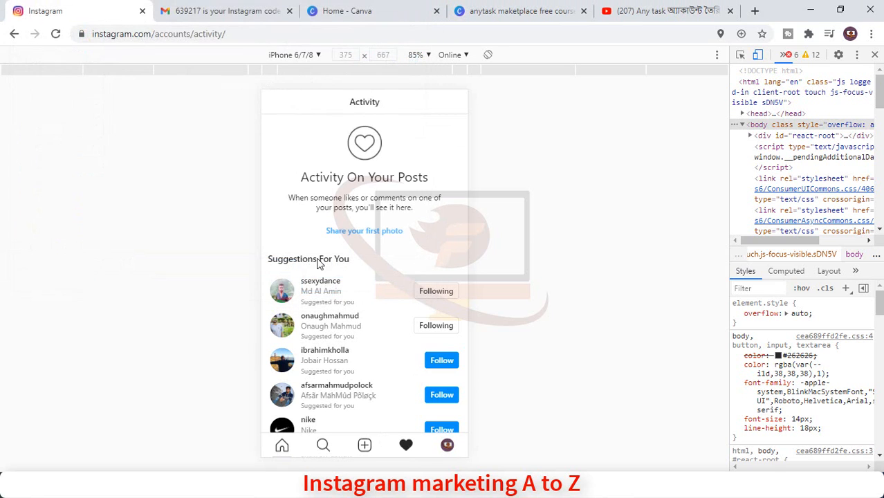
Step: Look over the Activity page's account suggestions and the posts in the home feed
scroll(301, 370, "down", 3)
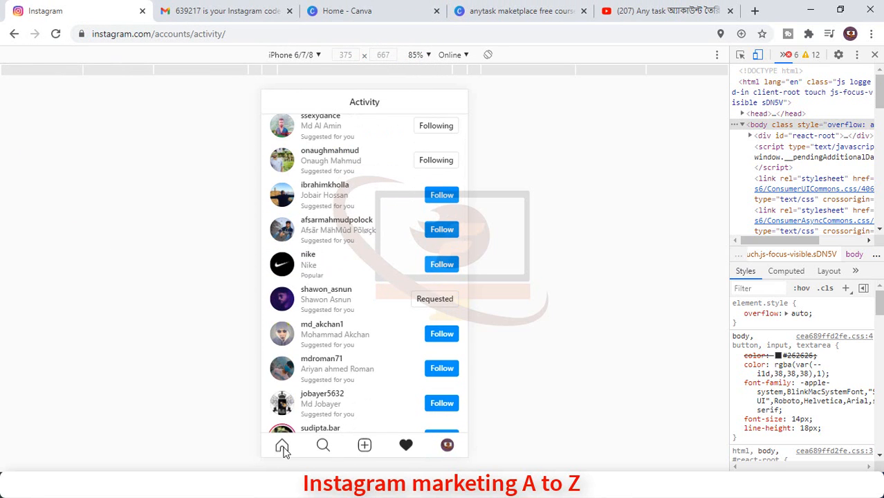
left_click(281, 445)
scroll(340, 259, "down", 5)
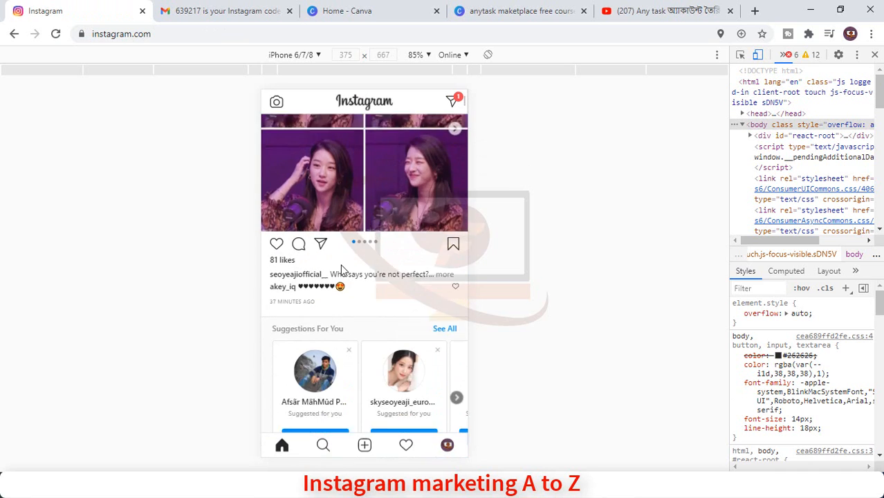
scroll(341, 266, "down", 10)
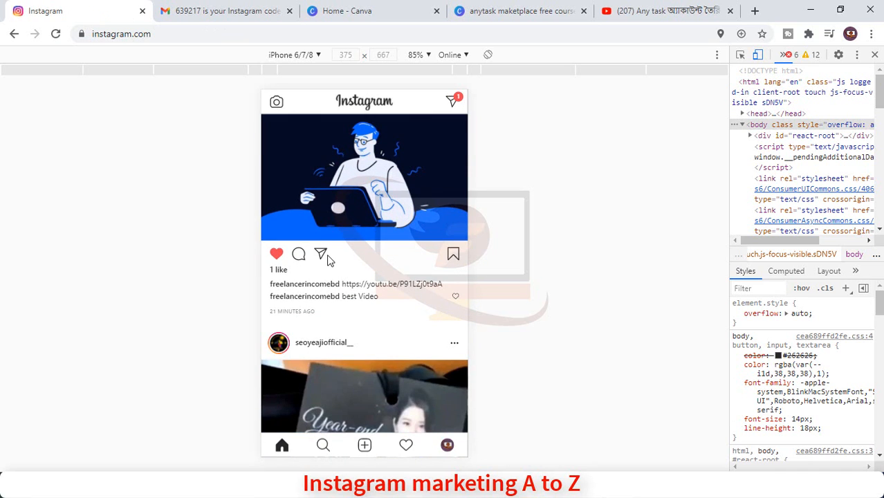
scroll(328, 260, "up", 15)
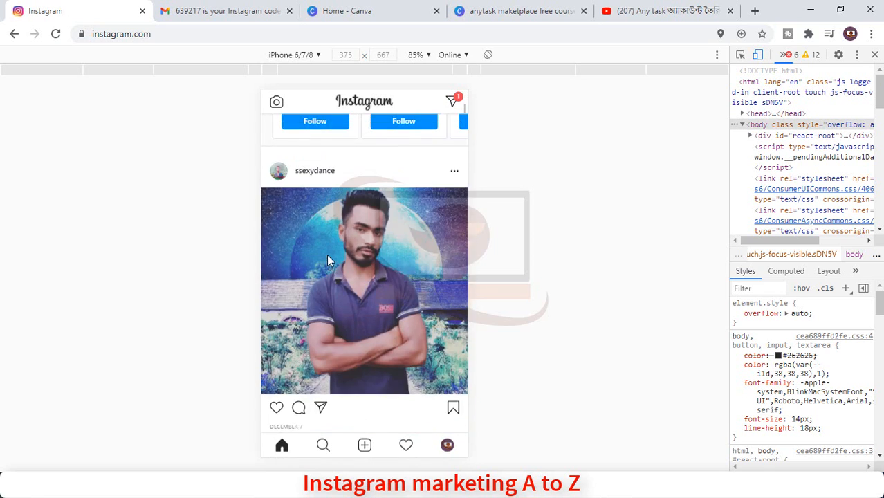
Step: Start a new photo post, list all file types in the file picker, and load the "How to create Anytask account" image
left_click(365, 447)
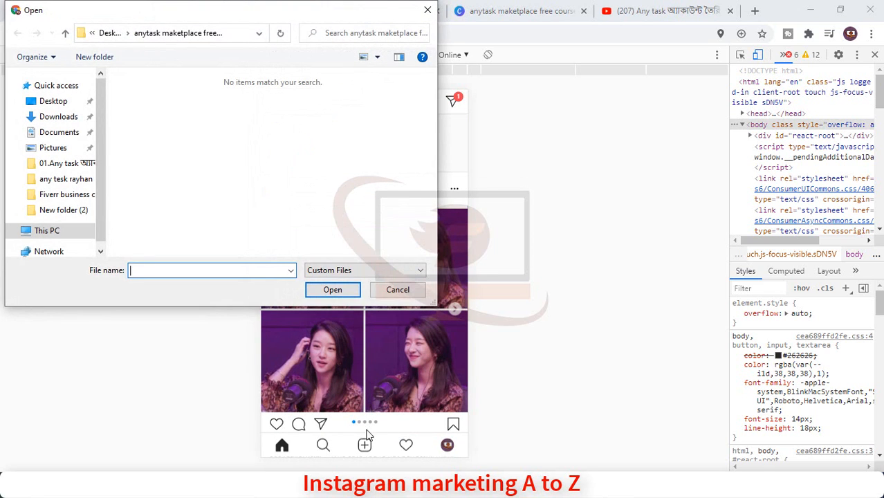
left_click(371, 270)
left_click(356, 294)
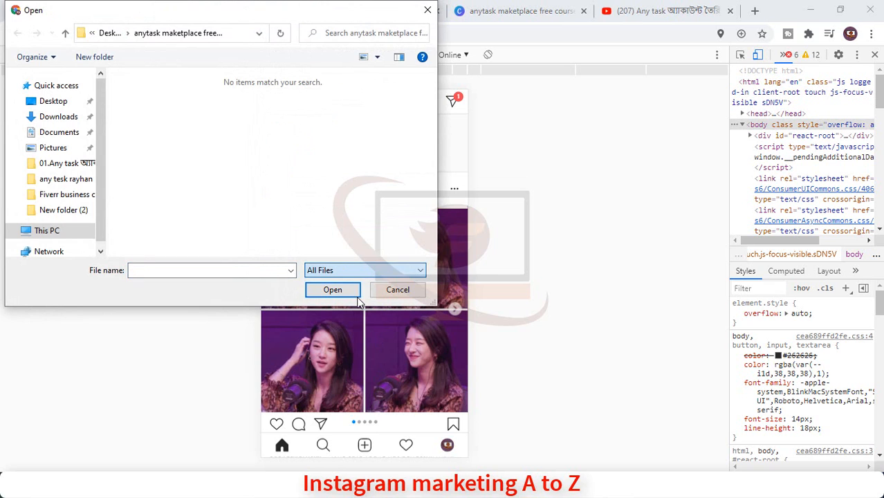
double_click(247, 131)
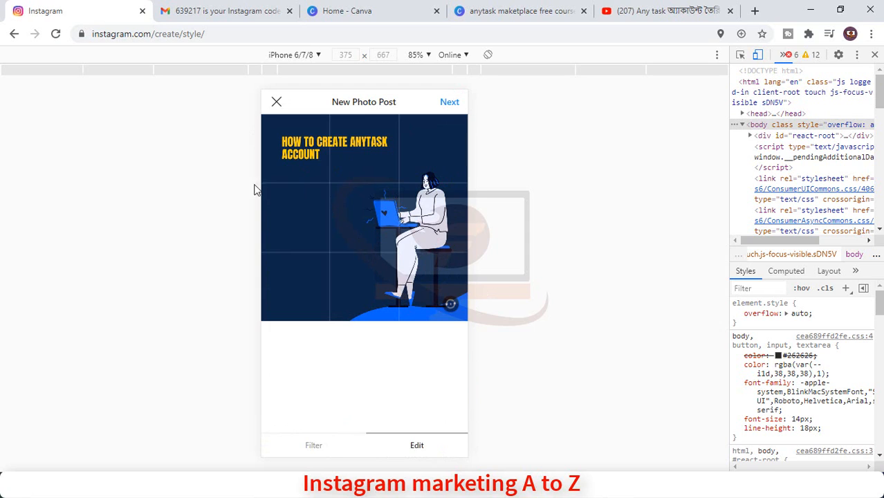
Step: Set the emulated phone view to 100% zoom and continue the photo post to its caption and details page
left_click(426, 57)
left_click(438, 105)
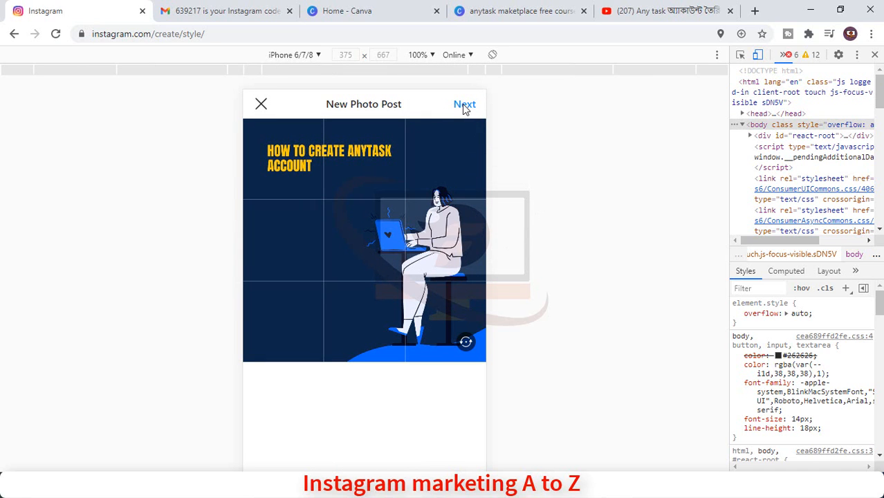
left_click(463, 105)
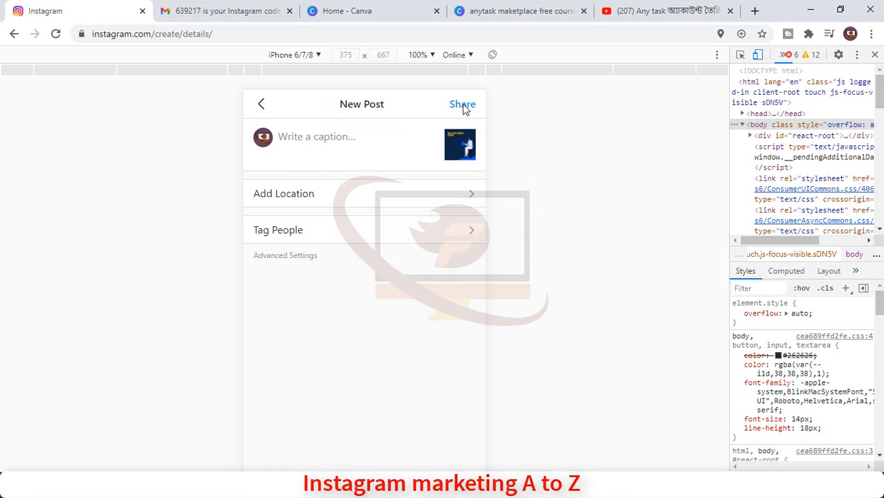
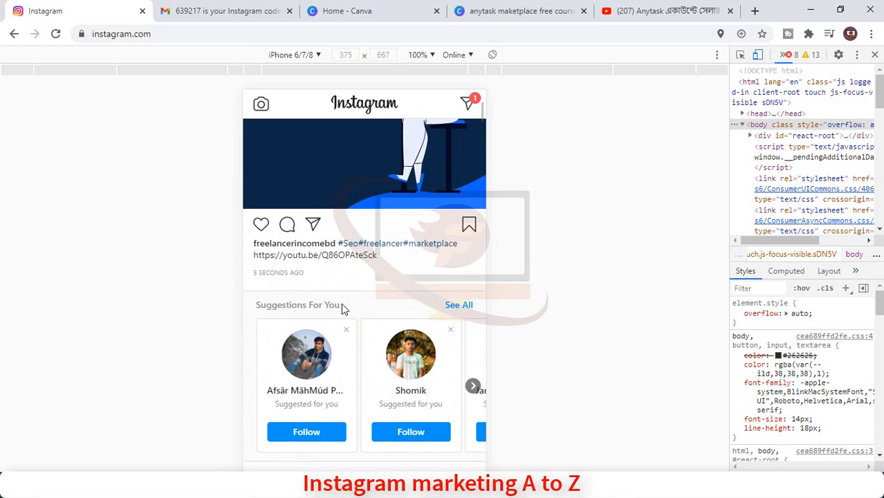
Step: Share the new "How to create Anytask account" post by direct message with all five suggested accounts
left_click(314, 227)
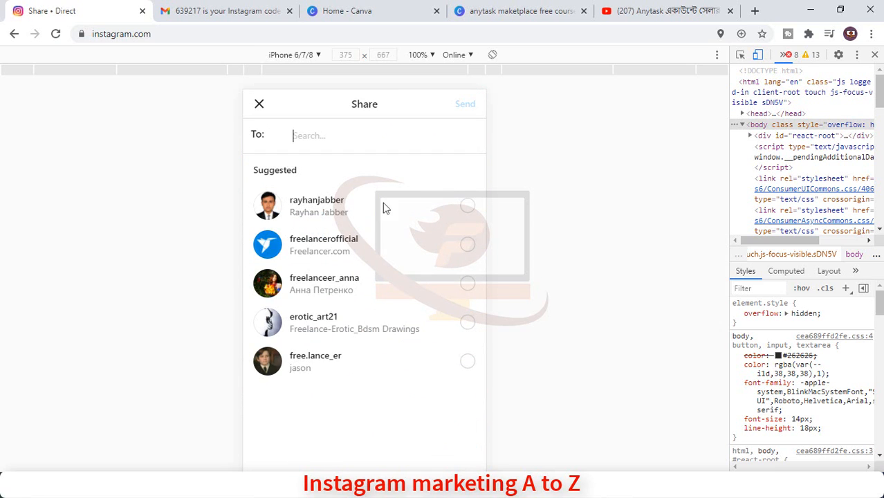
left_click(471, 208)
left_click(473, 247)
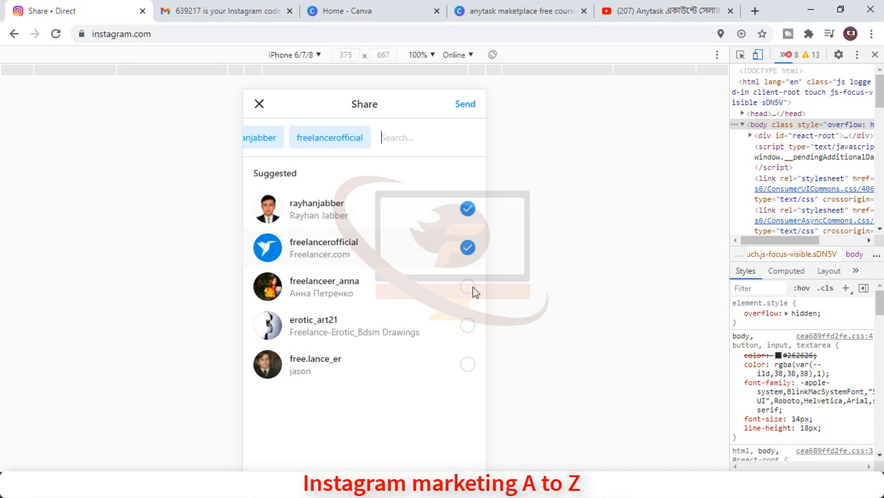
left_click(471, 286)
left_click(470, 326)
left_click(470, 365)
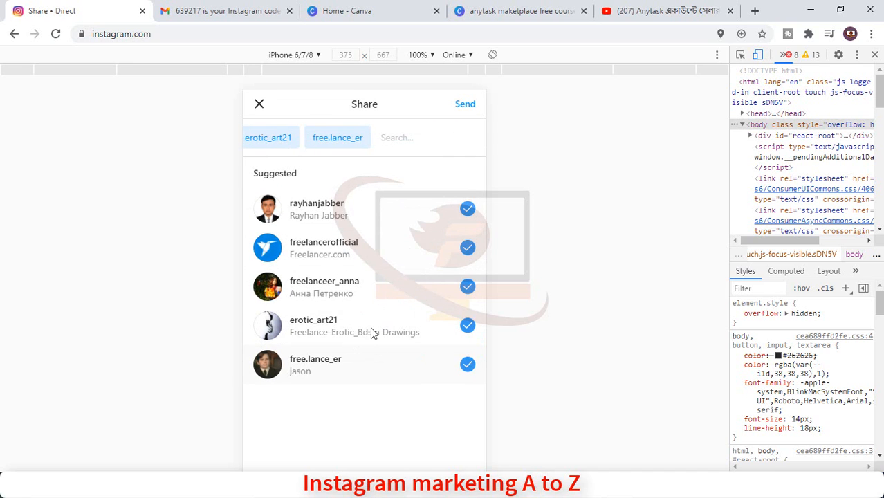
left_click(463, 108)
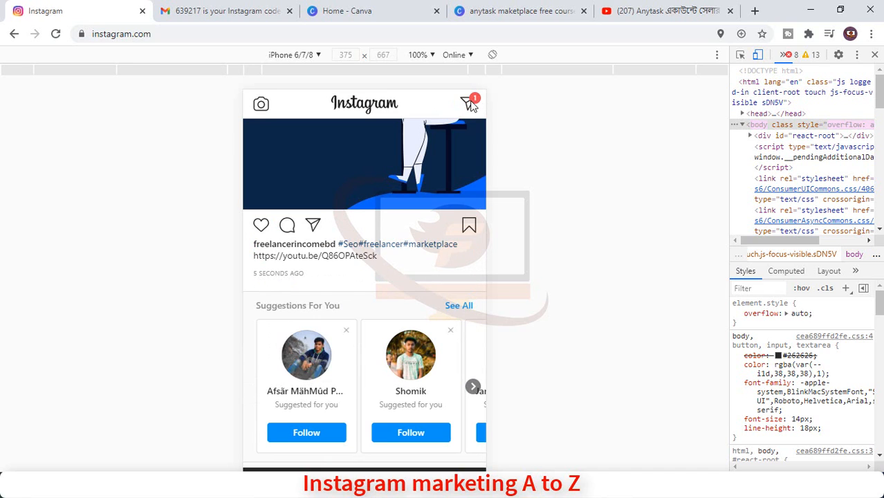
Step: Check the direct message inbox, read through the freelancerofficial conversation, and return to the home feed
left_click(470, 104)
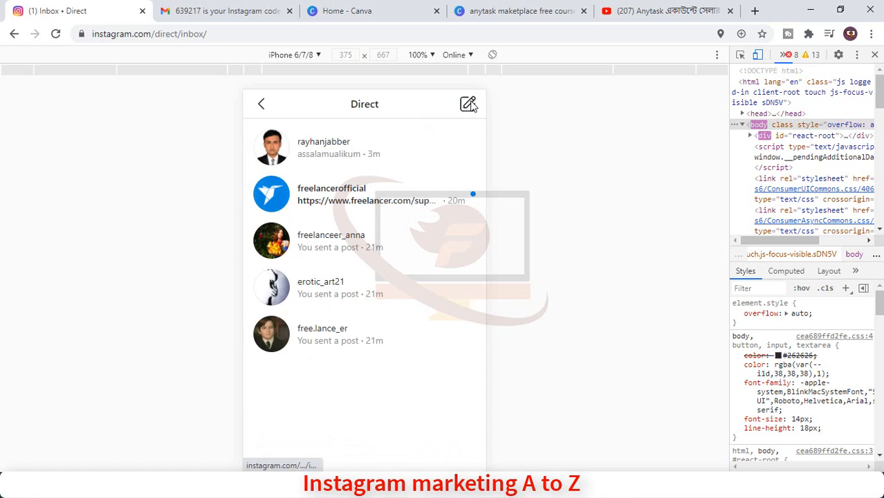
left_click(348, 202)
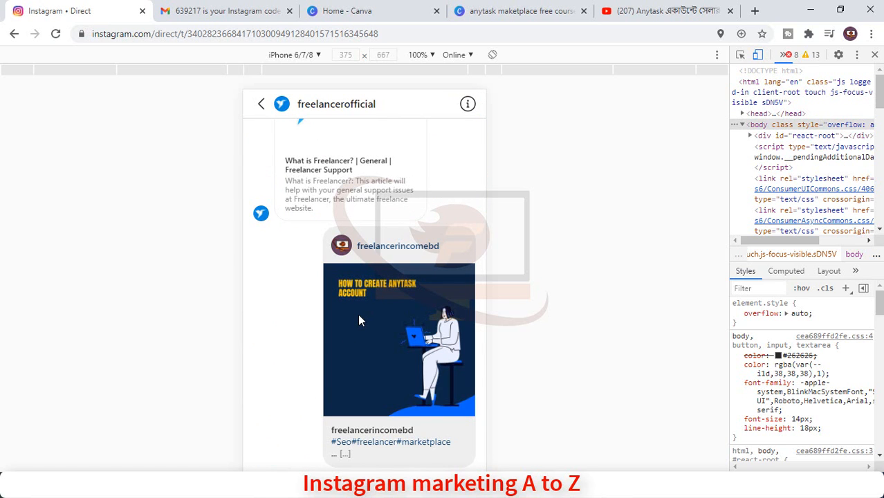
scroll(357, 319, "up", 3)
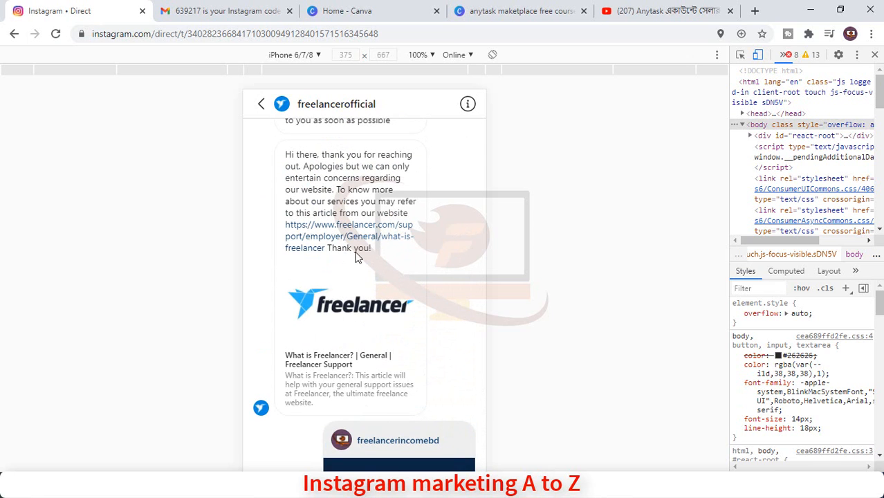
scroll(361, 261, "up", 5)
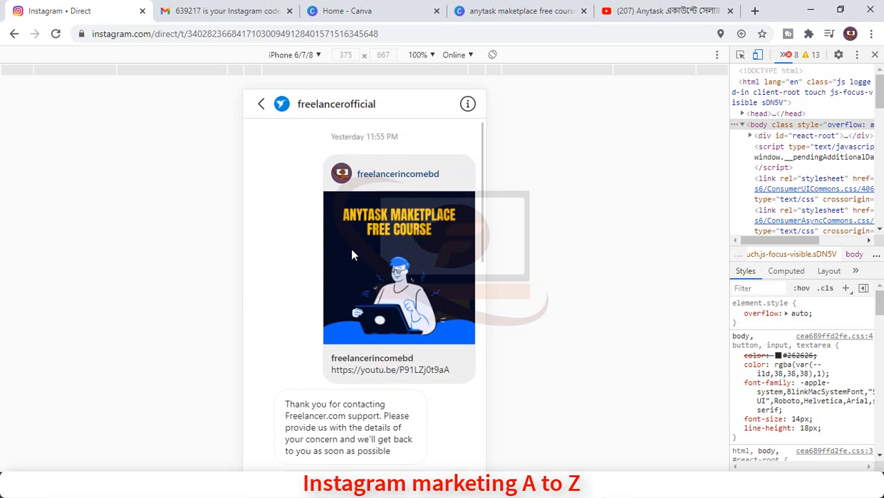
scroll(383, 255, "up", 5)
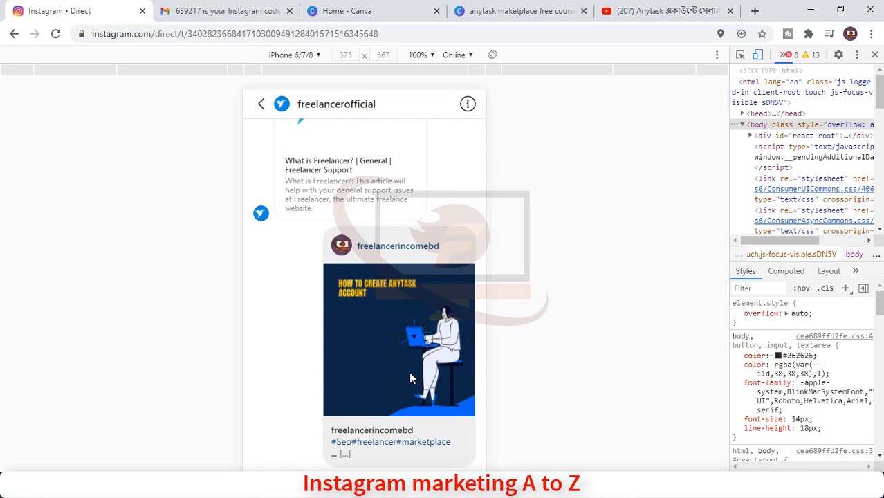
scroll(381, 339, "up", 10)
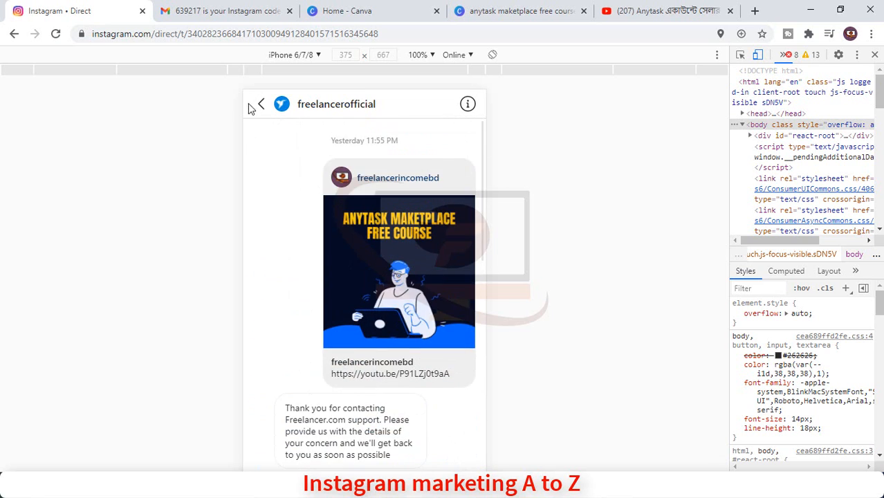
left_click(261, 107)
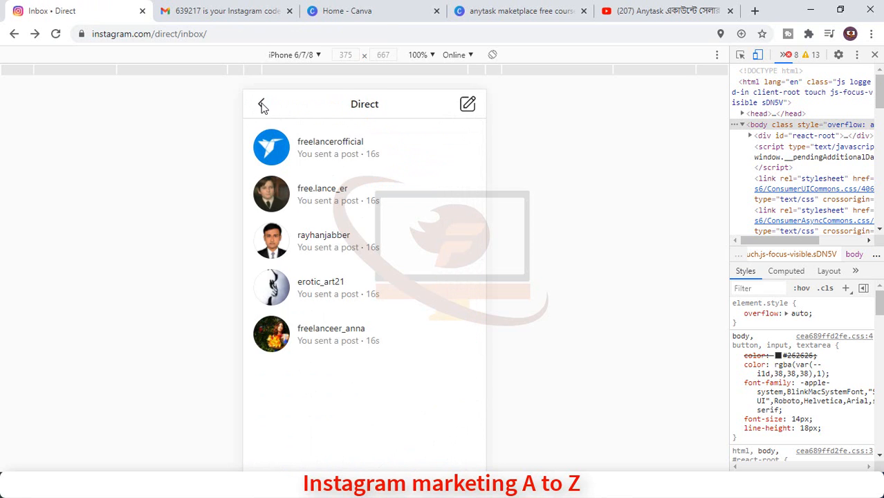
left_click(263, 106)
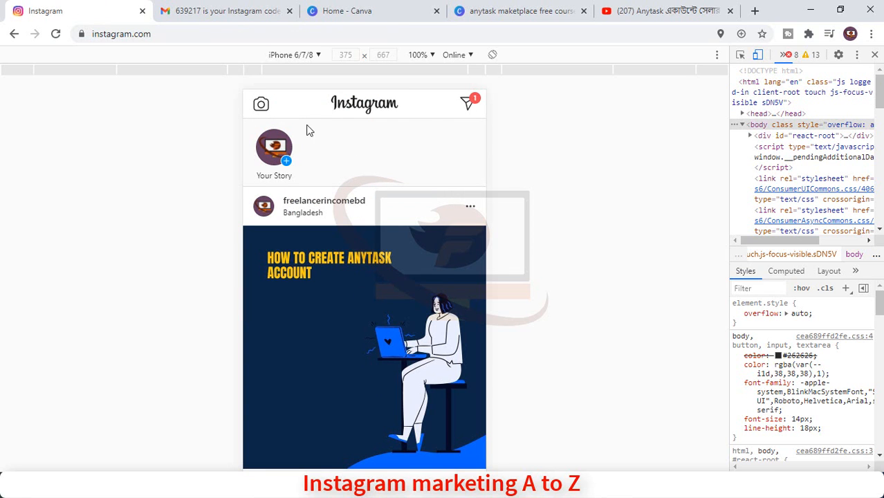
Step: Look over the posts in the home feed, from the newest Anytask post down to the earlier free course post
scroll(374, 144, "down", 20)
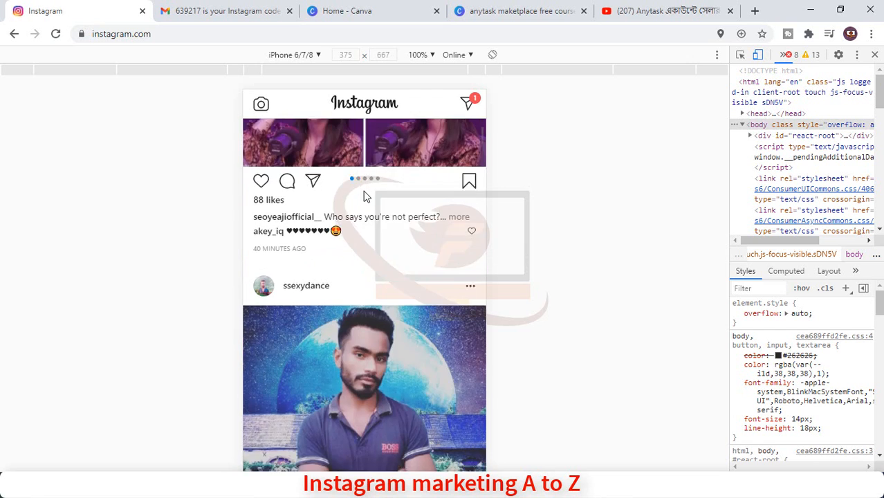
scroll(363, 195, "down", 5)
scroll(364, 198, "up", 10)
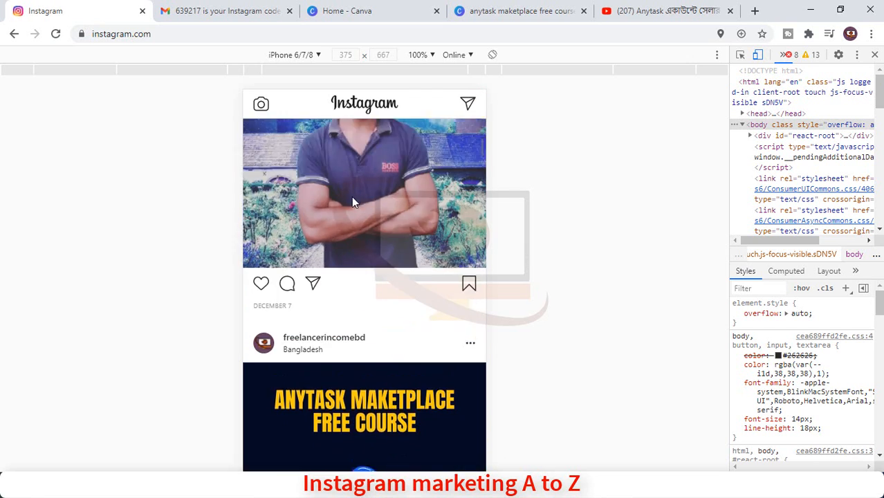
scroll(343, 298, "up", 5)
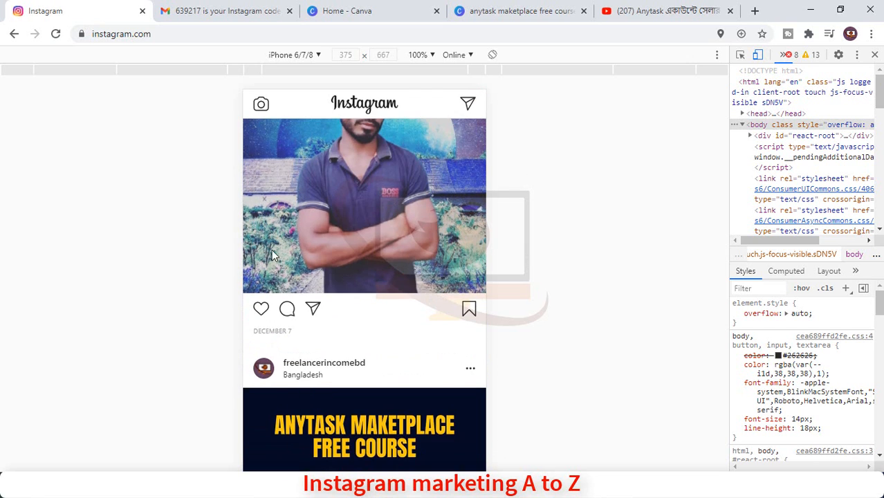
scroll(271, 140, "up", 10)
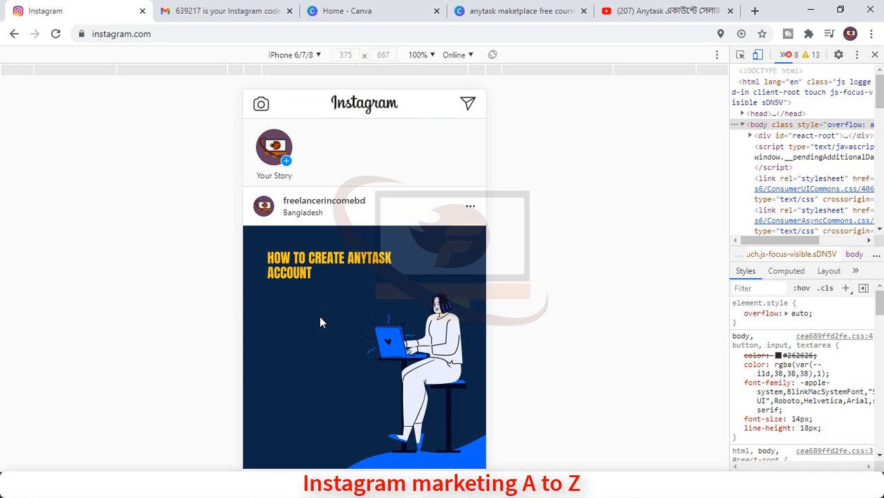
scroll(320, 323, "down", 10)
scroll(321, 321, "up", 10)
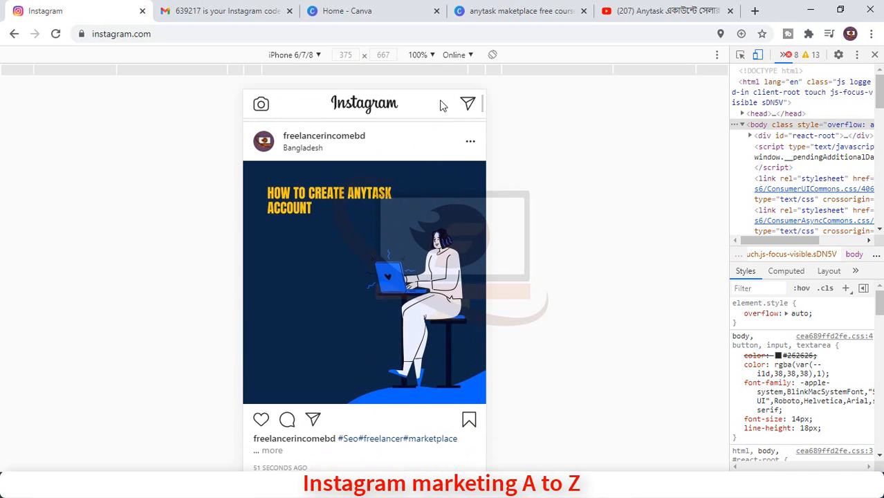
Step: Set the emulated phone view to 75% zoom and look through the upper part of the home feed
left_click(431, 56)
left_click(438, 87)
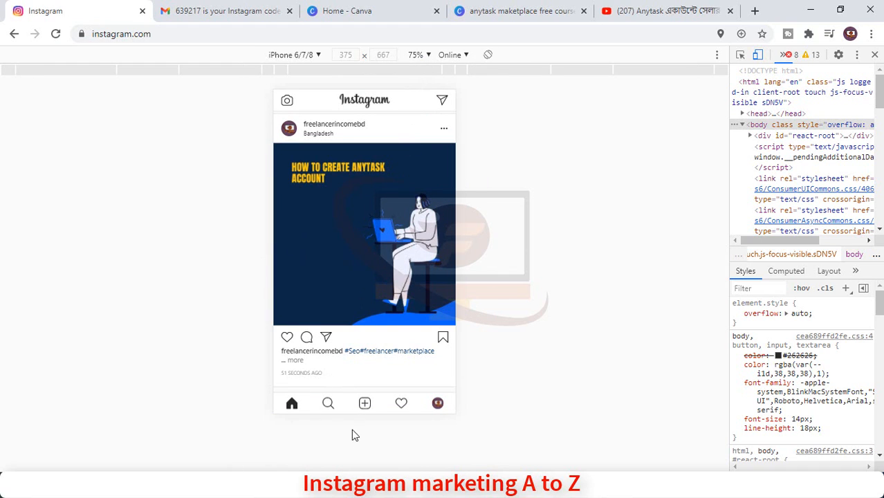
left_click(416, 55)
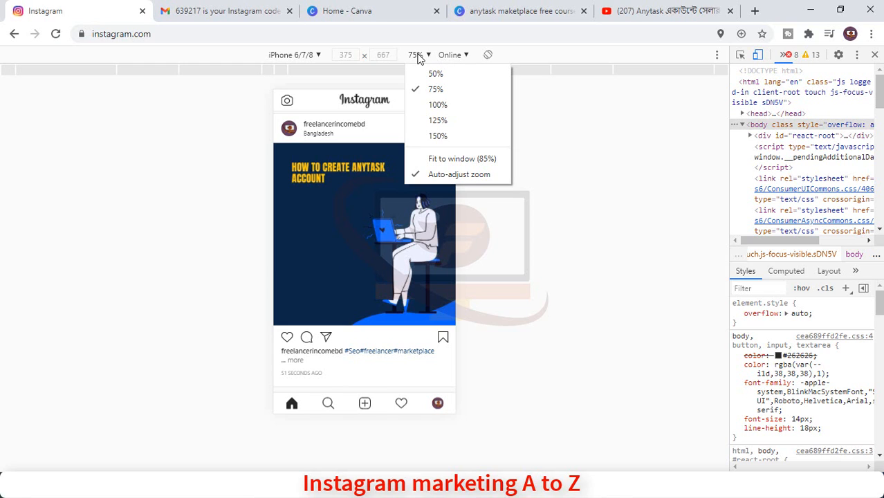
left_click(234, 130)
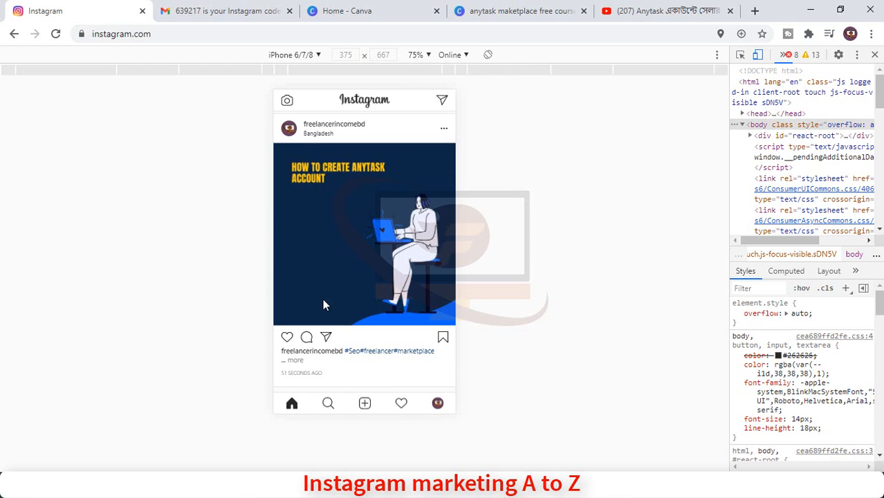
scroll(313, 277, "down", 5)
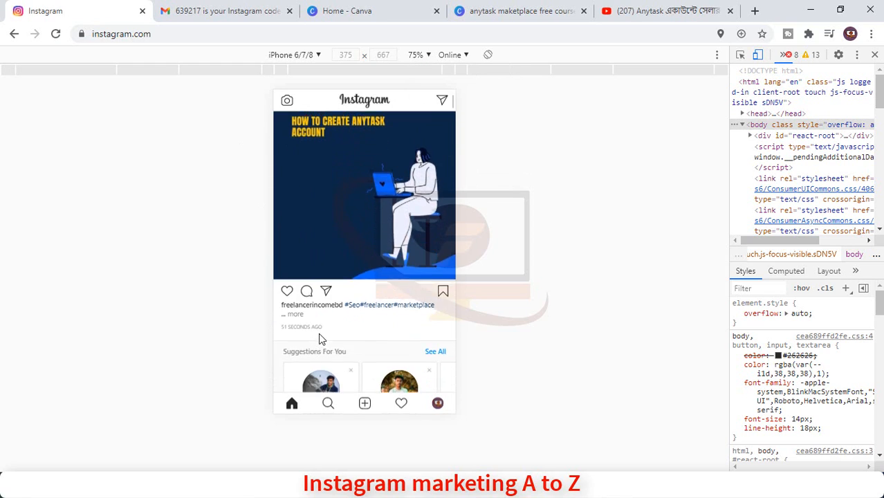
scroll(336, 288, "down", 2)
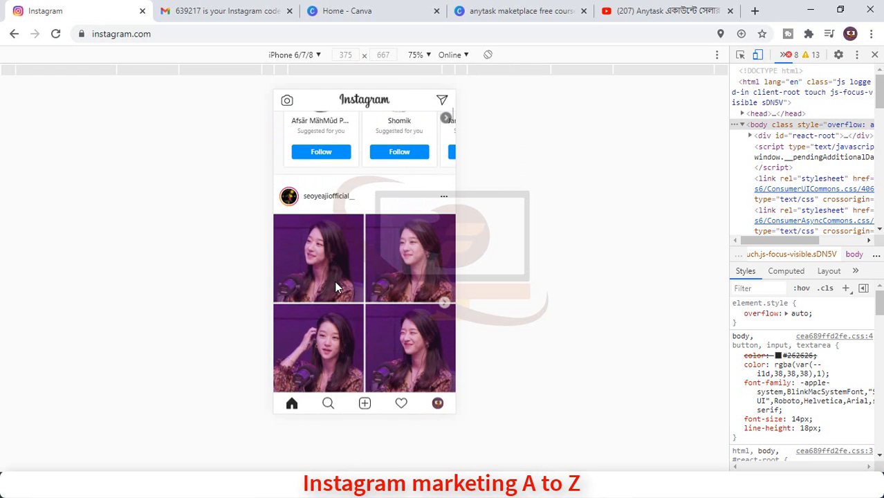
scroll(328, 267, "up", 1)
scroll(326, 242, "down", 1)
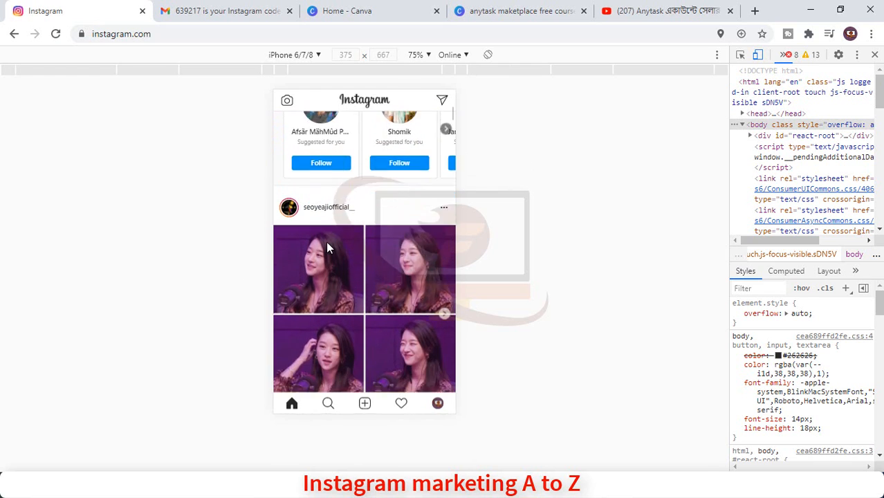
scroll(328, 249, "up", 2)
scroll(328, 252, "up", 4)
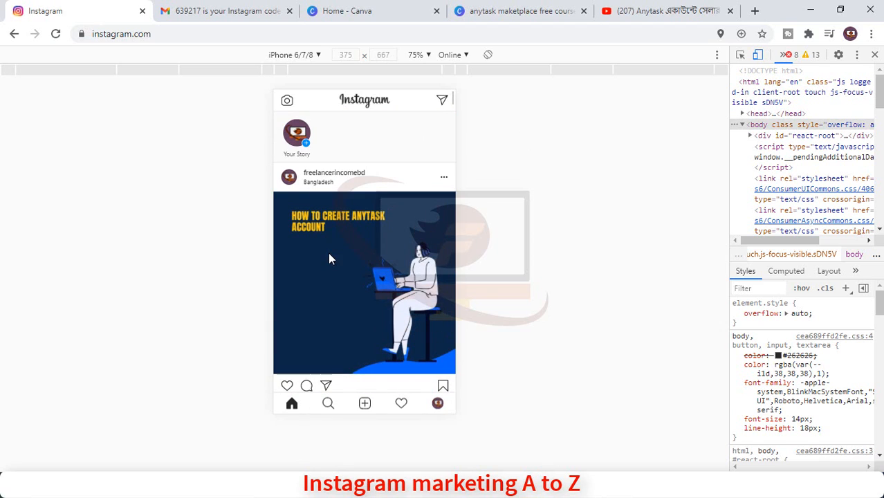
Step: Search Instagram for "seo" and follow the seonhokims account from the results
left_click(331, 407)
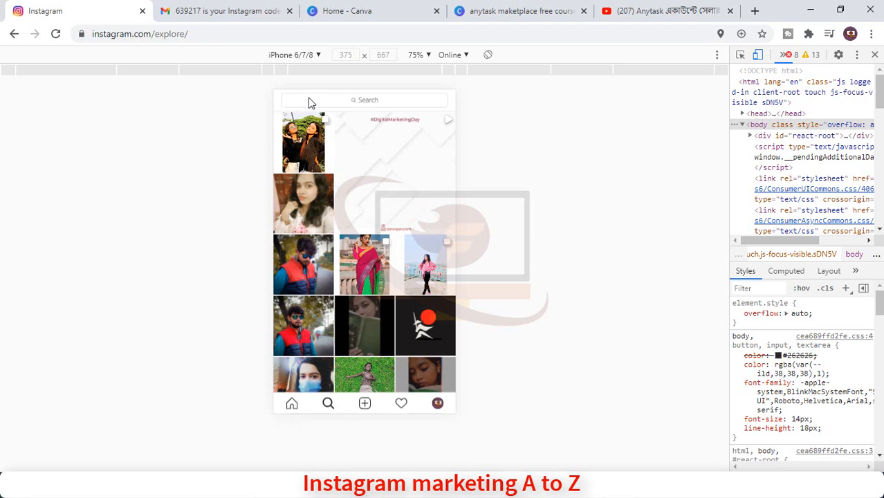
left_click(309, 102)
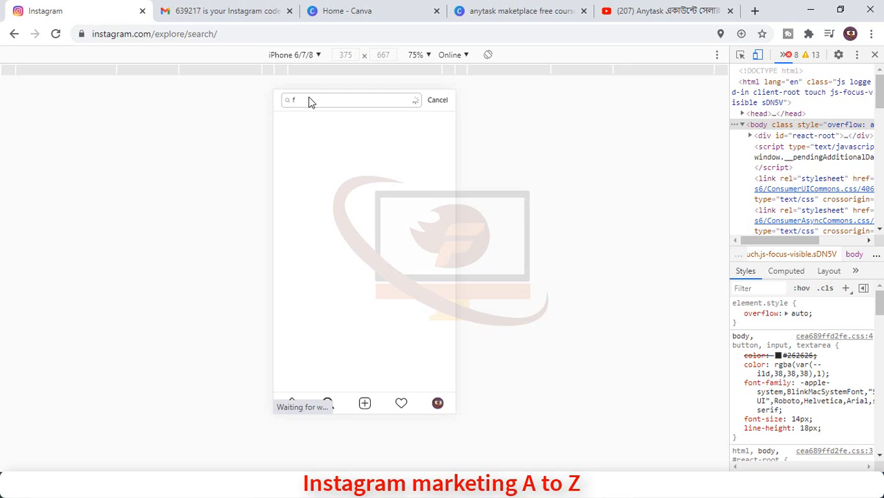
key("BackSpace")
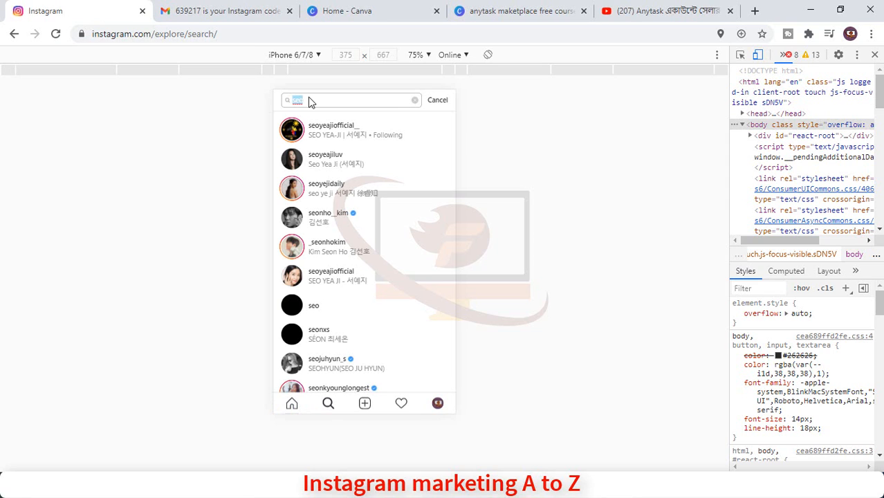
scroll(371, 263, "down", 6)
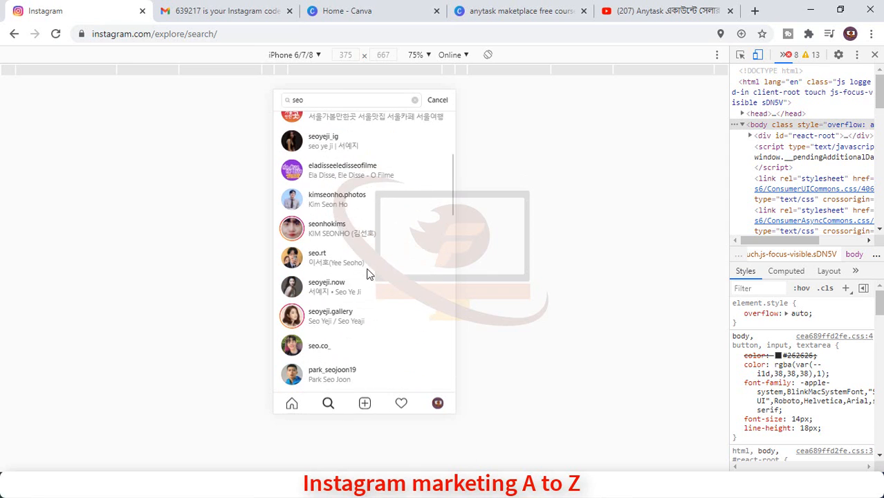
left_click(333, 229)
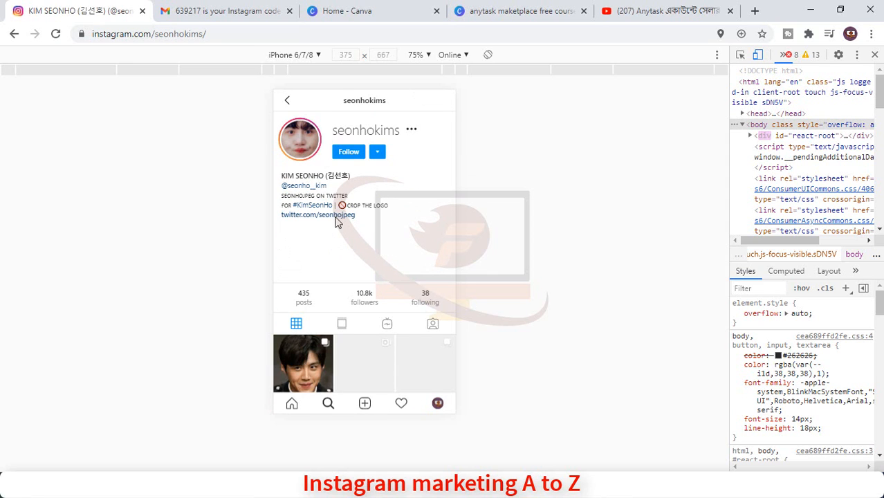
left_click(348, 153)
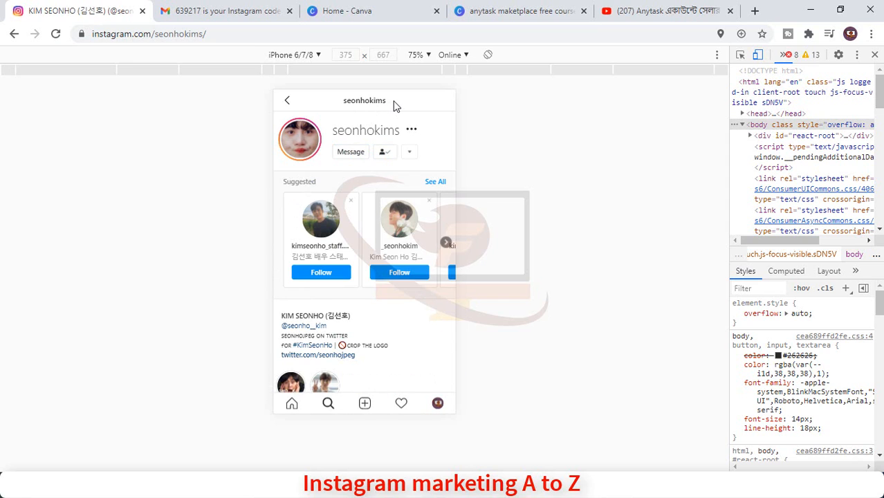
Step: Return to the home feed, search for the hashtag "#seo", and open the #seoul hashtag page
left_click(295, 407)
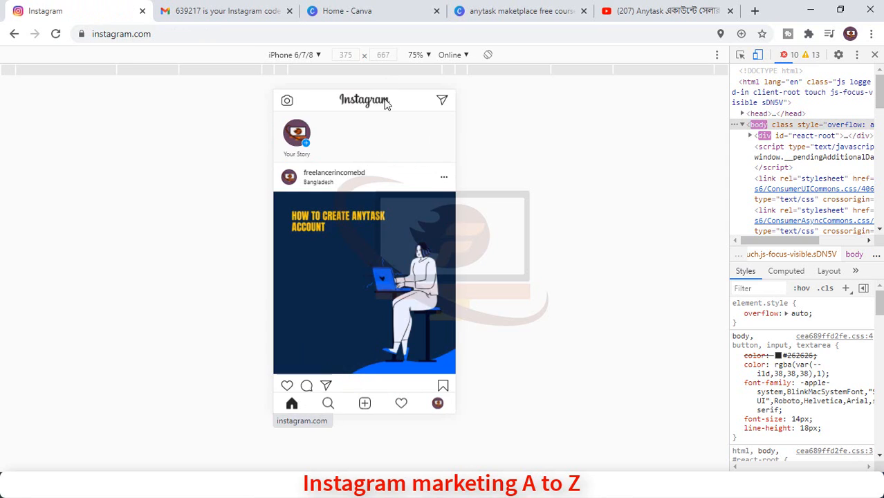
left_click(330, 409)
left_click(336, 103)
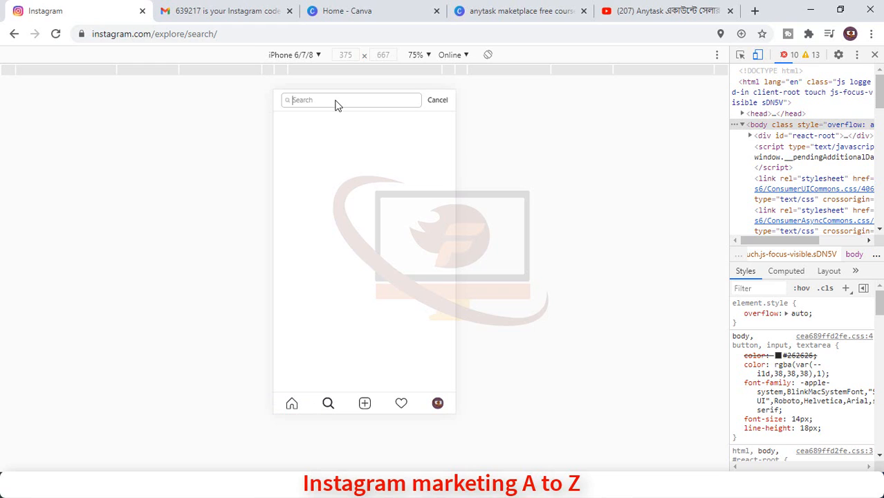
type("#seo")
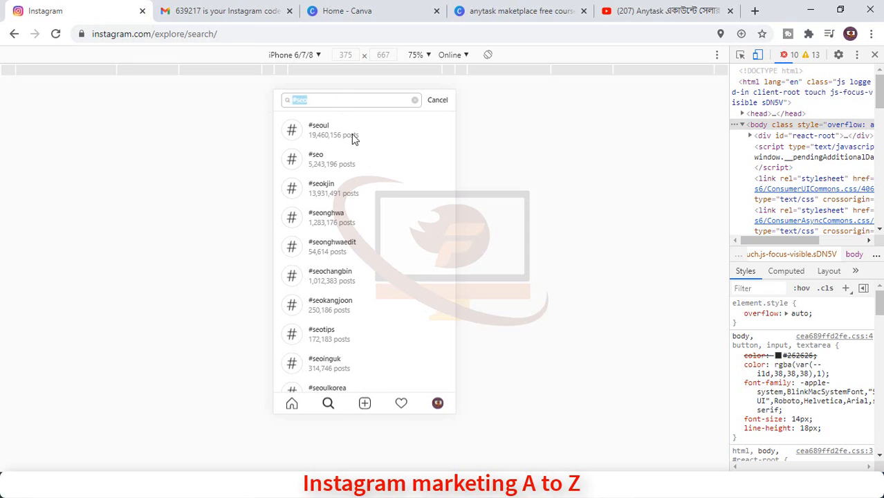
left_click(352, 133)
left_click(535, 150)
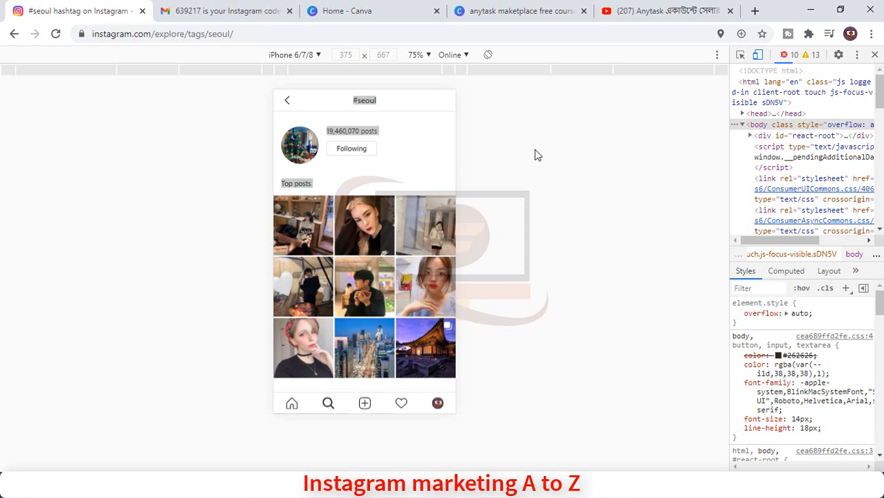
left_click(382, 102)
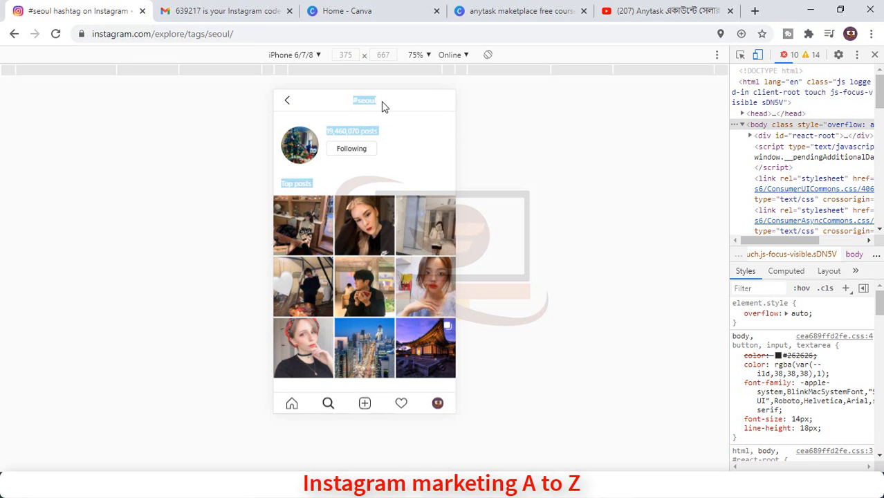
Step: Leave the #seoul hashtag page, follow the #seo hashtag from the search results, and return to the results
left_click(384, 104)
left_click(291, 104)
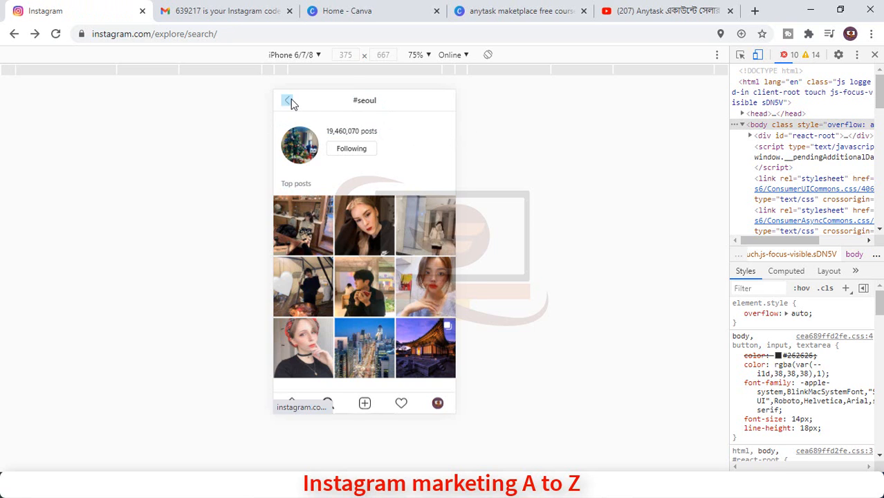
left_click(330, 166)
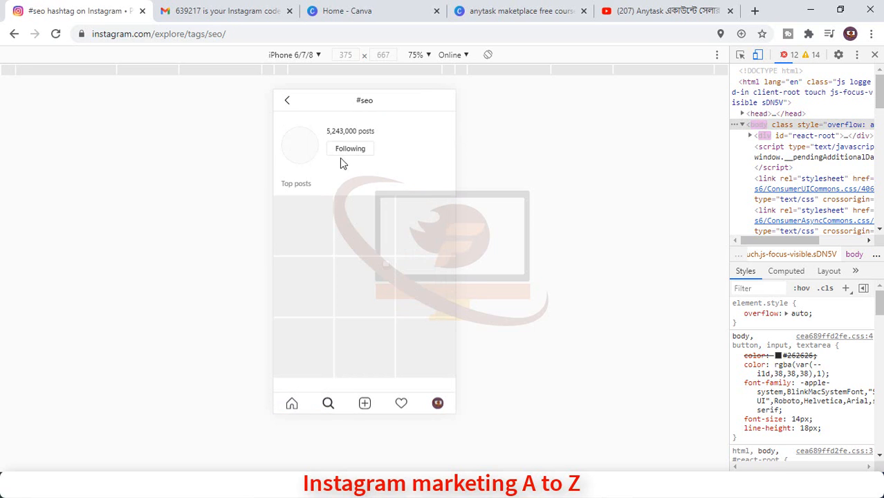
left_click(288, 101)
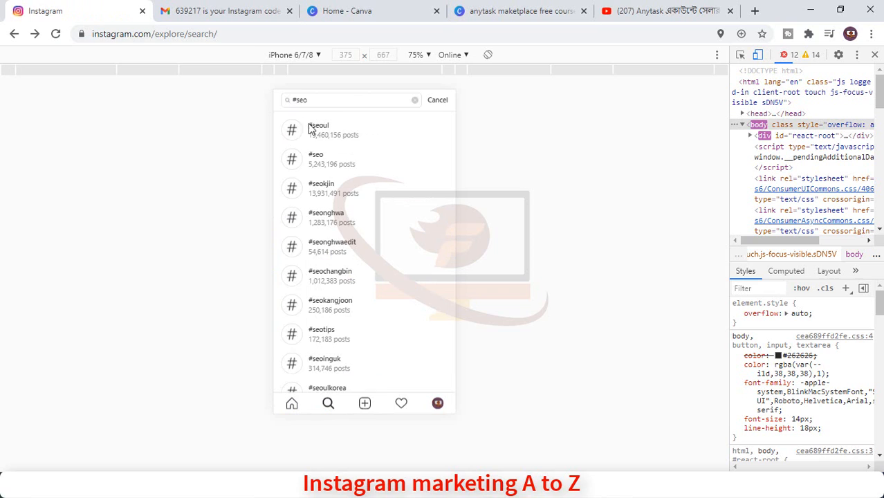
Step: Follow the #seokjin and #seonghwa hashtags from the "#seo" search results
left_click(346, 198)
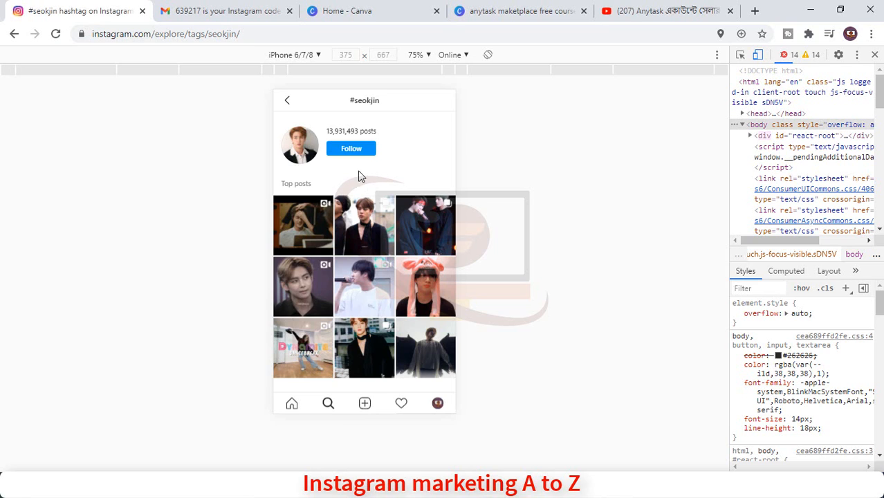
left_click(354, 157)
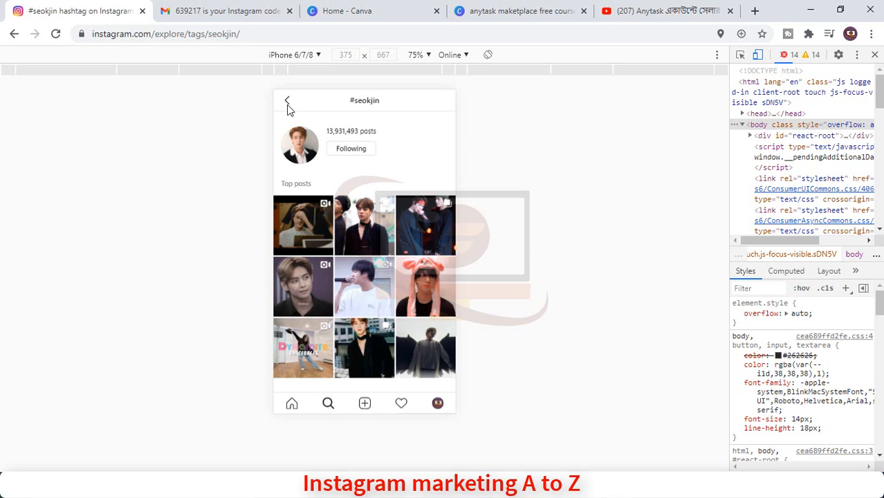
left_click(288, 102)
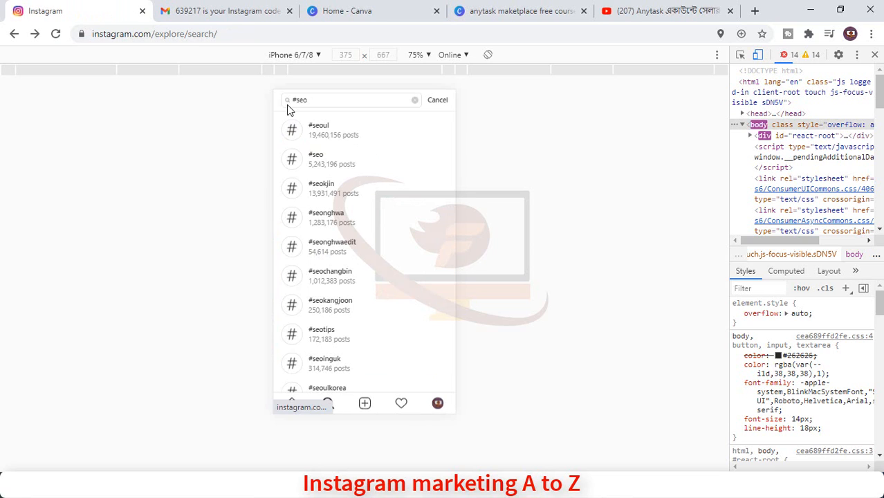
left_click(339, 225)
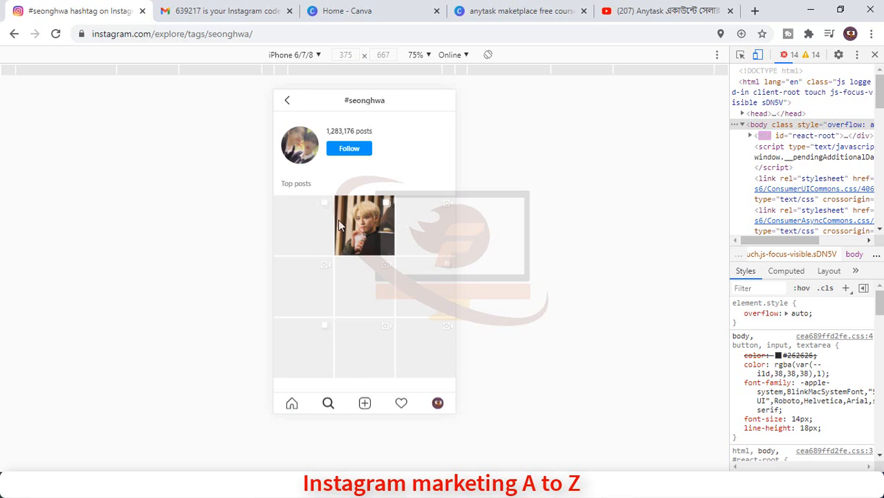
left_click(346, 150)
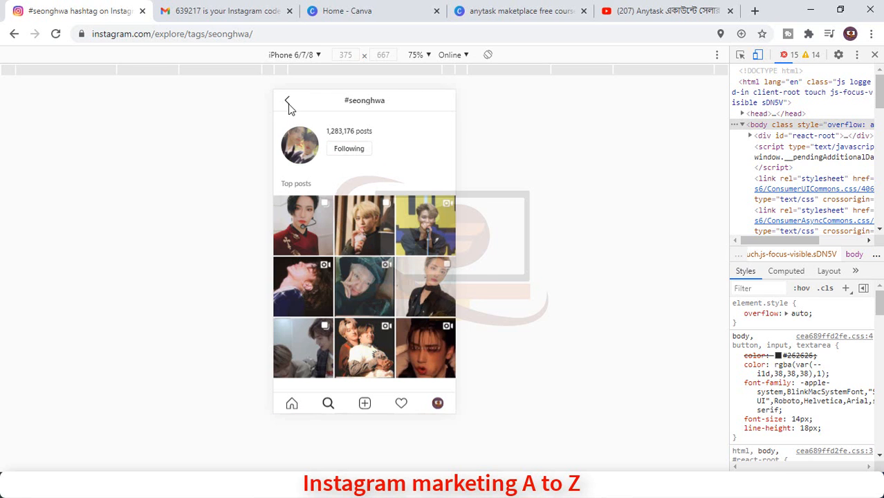
left_click(288, 102)
Step: Follow the #seonghwaedit hashtag and look through the remaining "#seo" search results
left_click(330, 257)
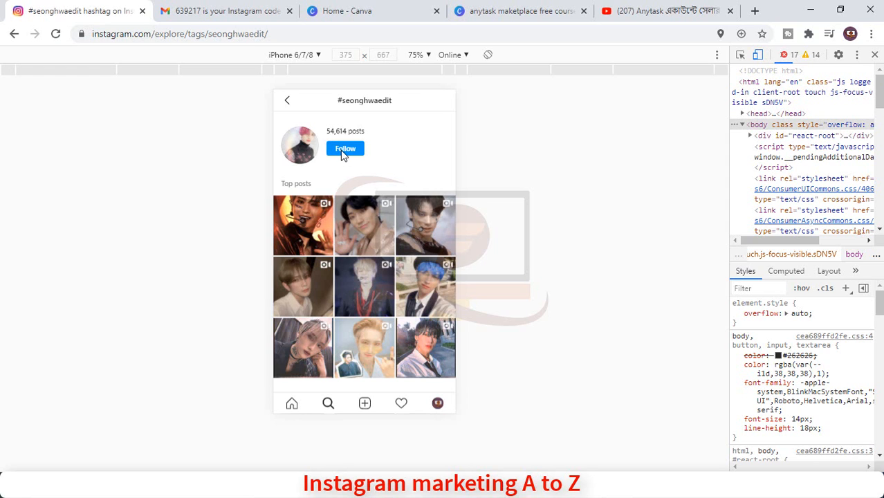
left_click(343, 151)
left_click(287, 103)
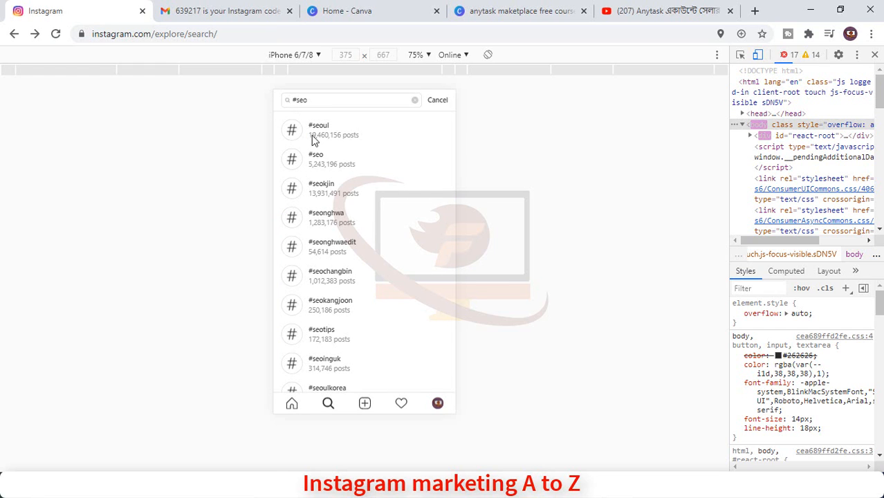
scroll(369, 317, "down", 10)
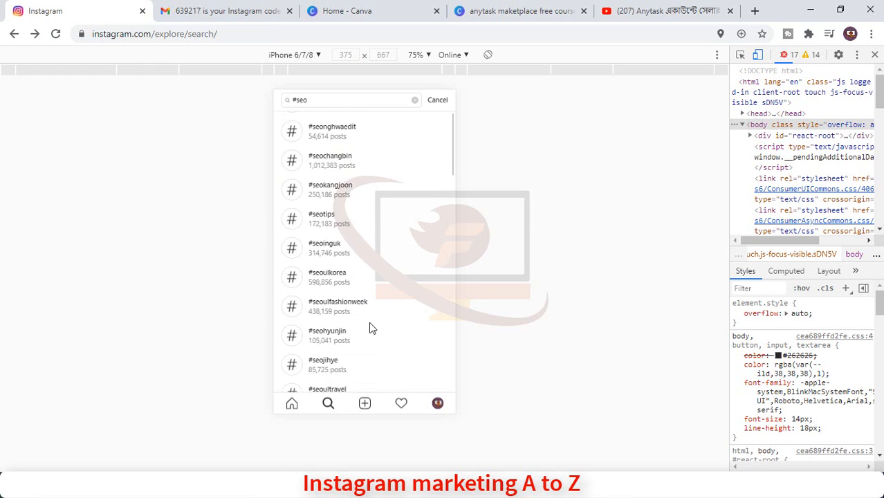
scroll(356, 325, "up", 10)
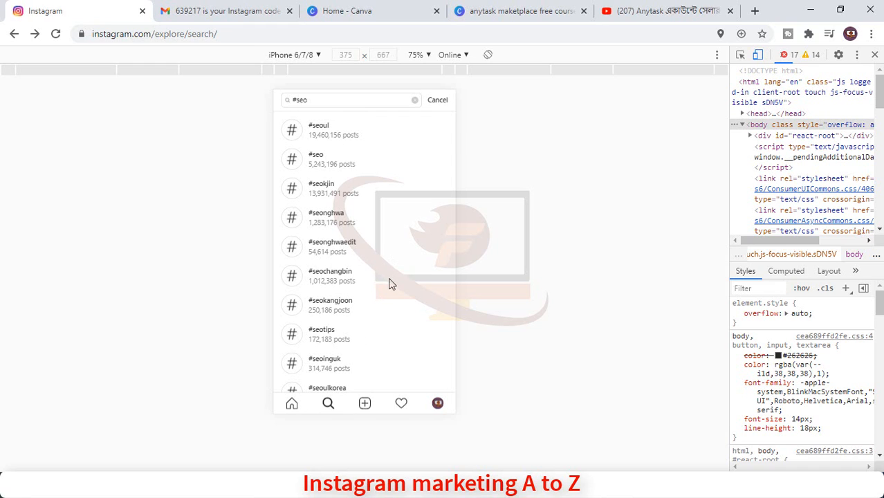
Step: Show the freelancerincomebd profile's posts in feed view and like the "How to create Anytask account" post
left_click(293, 404)
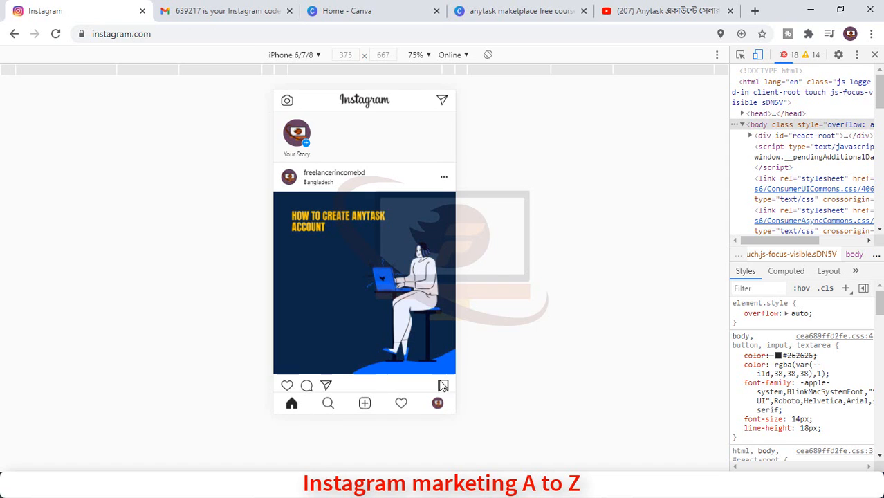
left_click(437, 404)
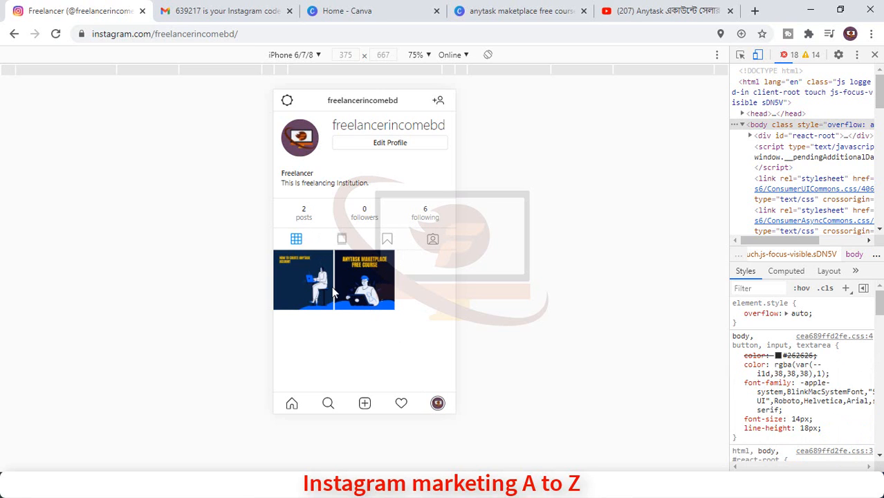
left_click(342, 240)
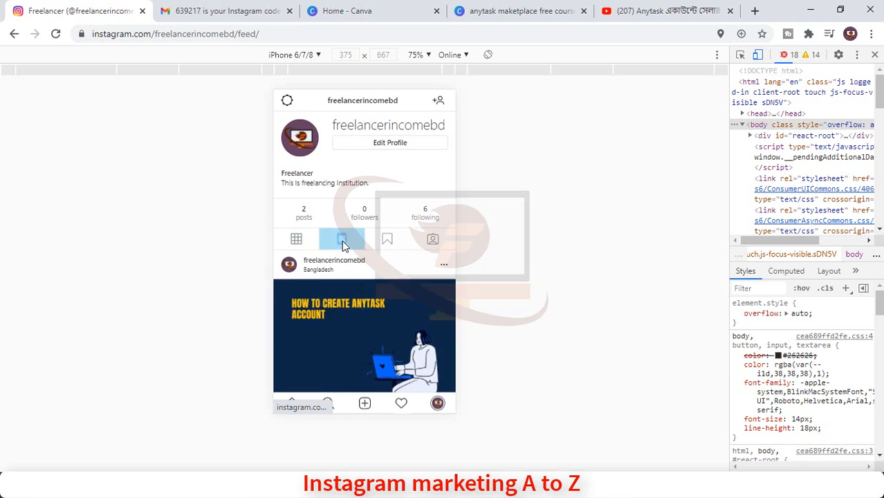
scroll(346, 309, "down", 6)
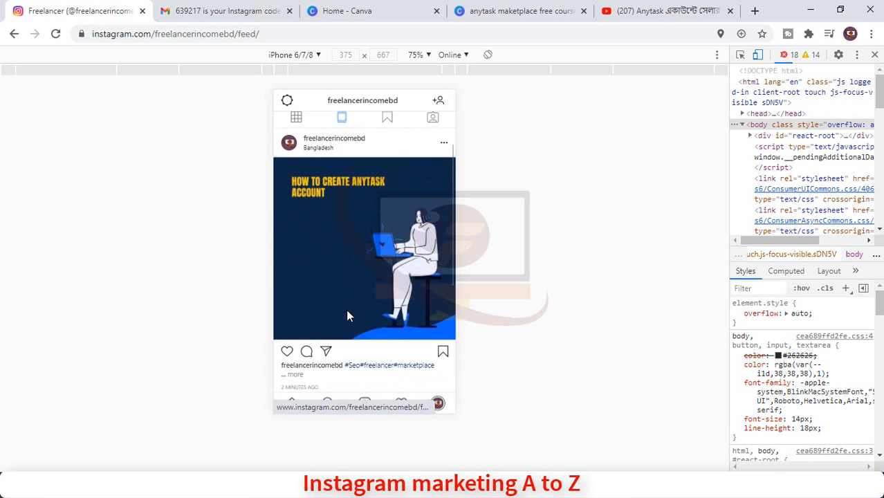
scroll(349, 315, "up", 3)
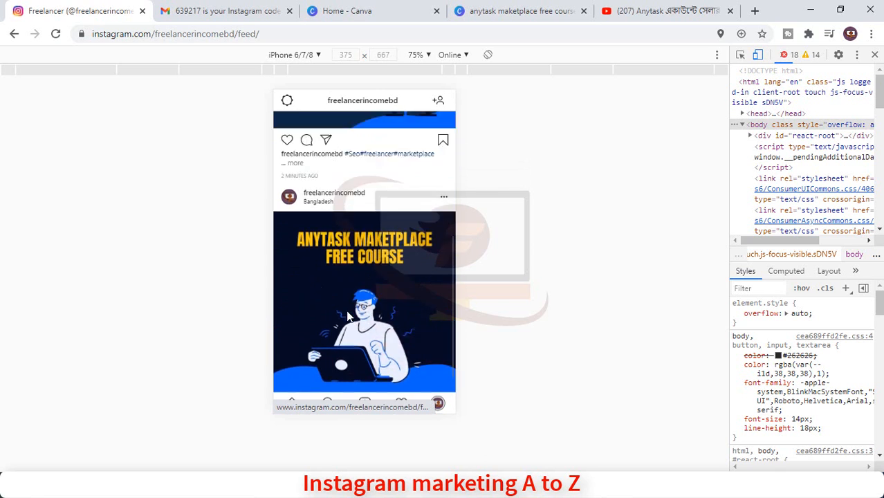
left_click(287, 264)
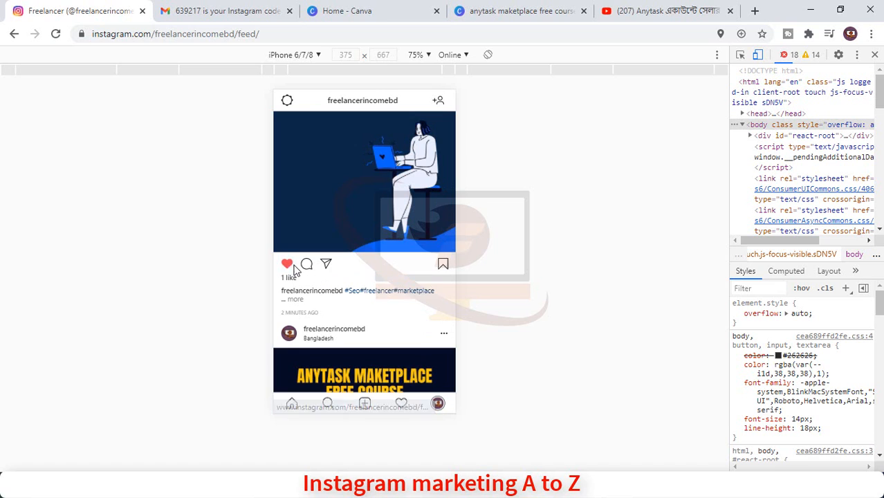
Step: Look over the profile's saved posts, its tagged photos, and the full list of account options
scroll(360, 264, "up", 5)
left_click(388, 241)
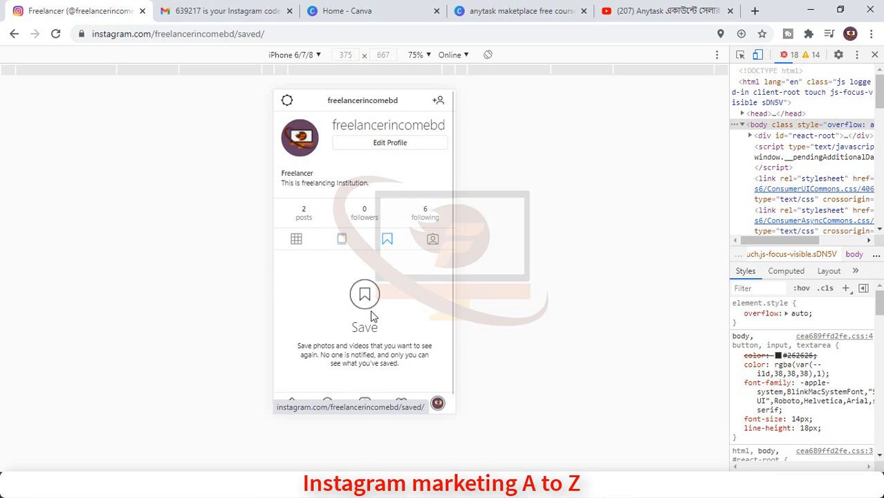
left_click(432, 241)
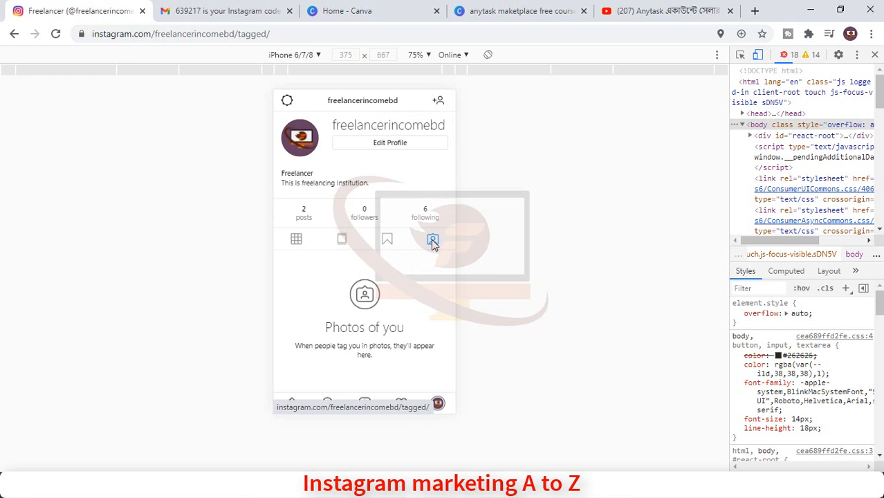
scroll(374, 298, "down", 1)
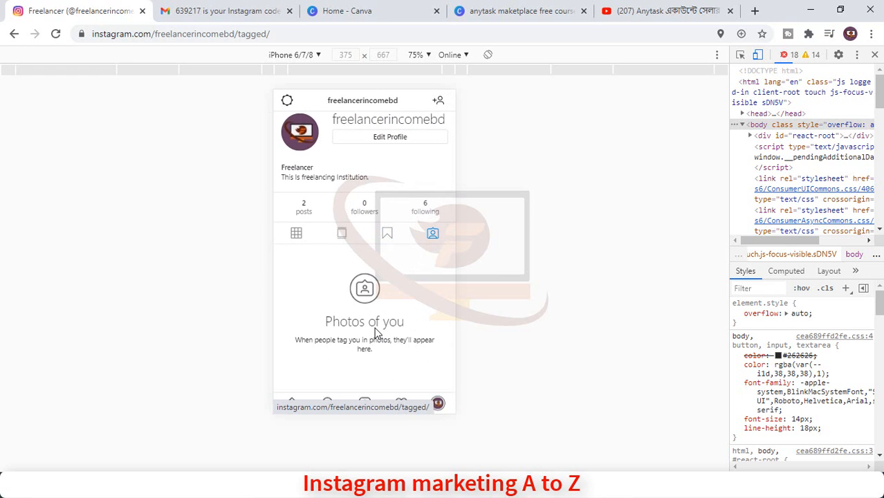
scroll(368, 306, "up", 1)
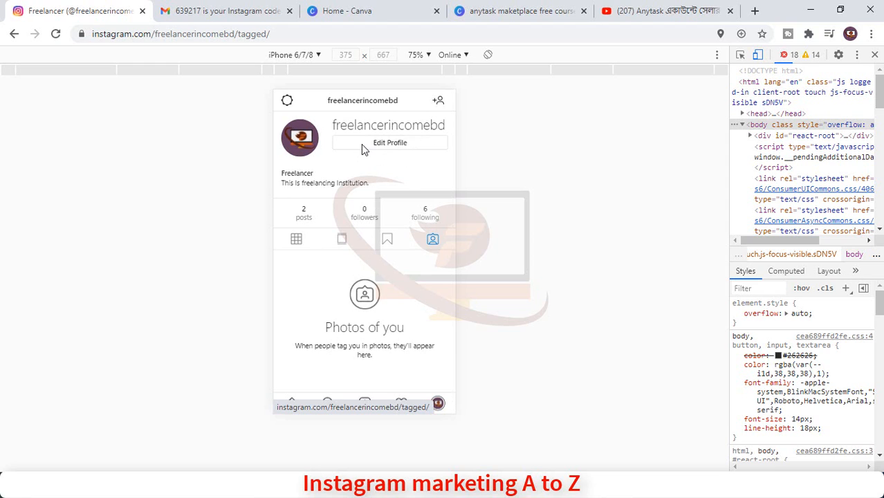
left_click(287, 103)
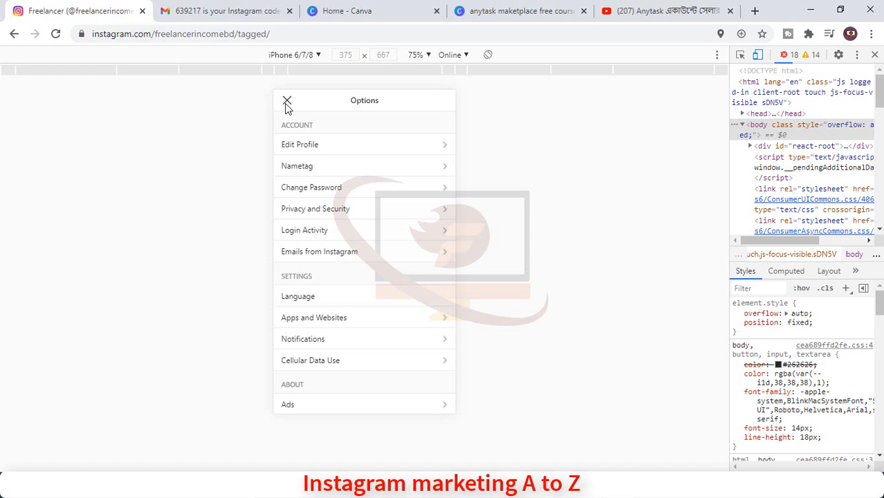
scroll(350, 271, "down", 3)
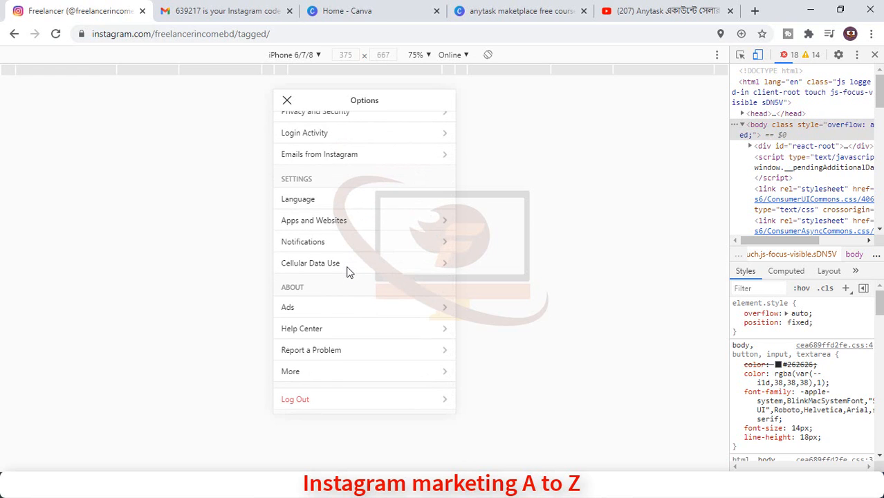
scroll(350, 272, "up", 3)
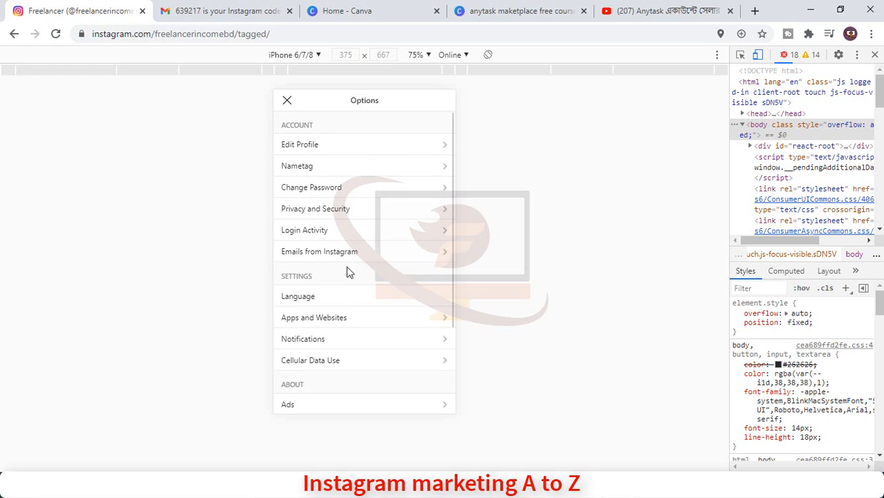
left_click(287, 103)
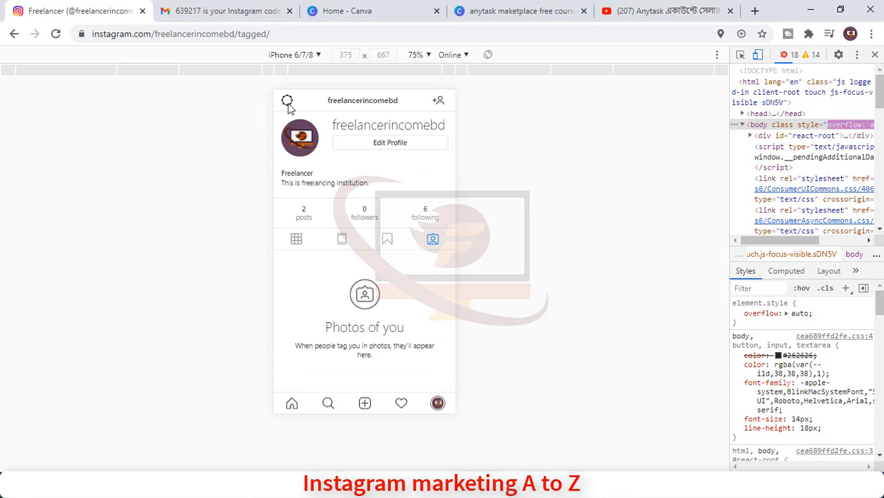
Step: Open the Ads page from the profile's options and look through the Instagram Business advertising page
left_click(292, 404)
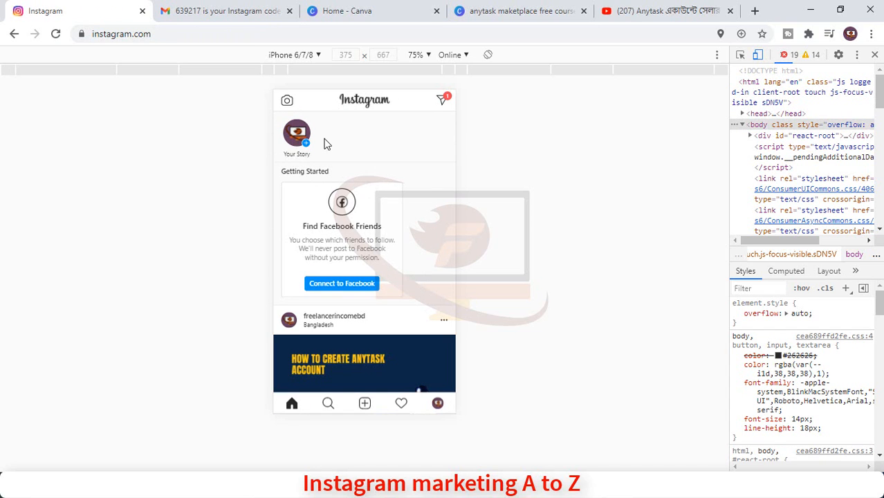
left_click(439, 407)
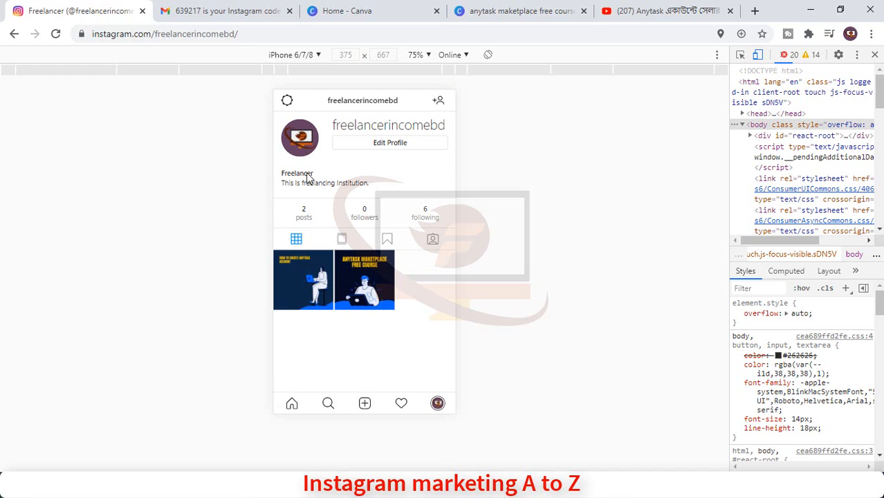
left_click(287, 103)
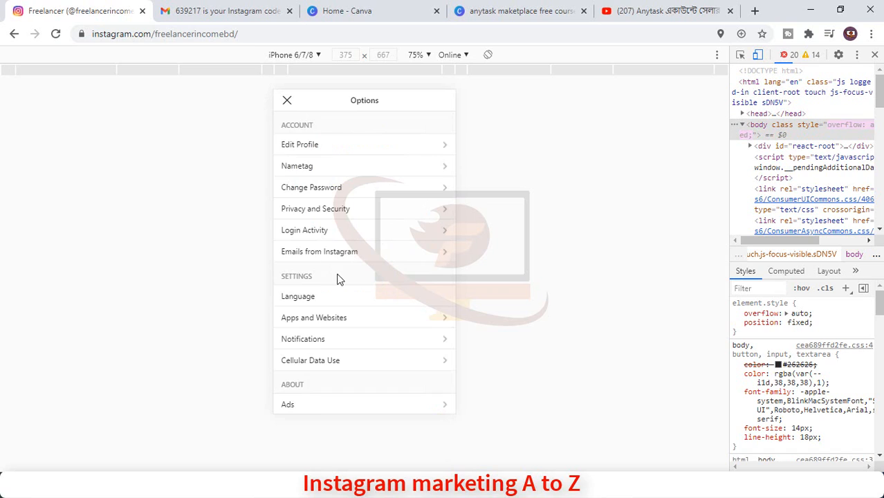
scroll(337, 279, "down", 3)
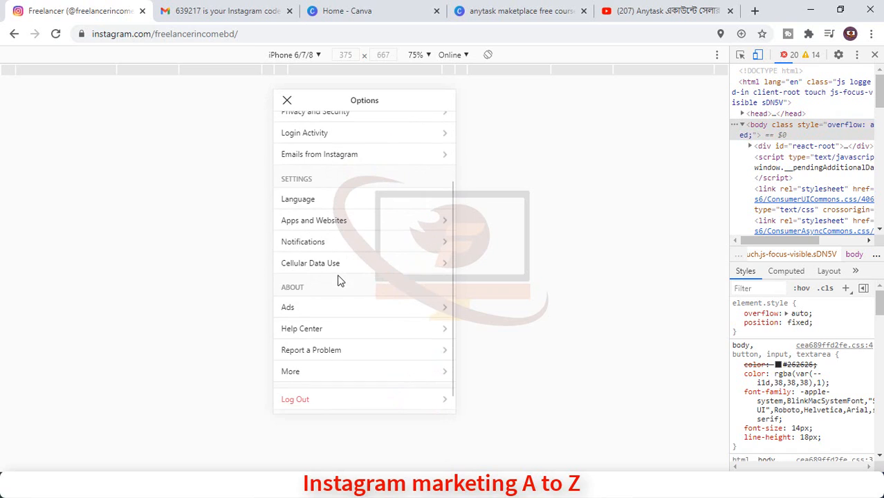
left_click(315, 312)
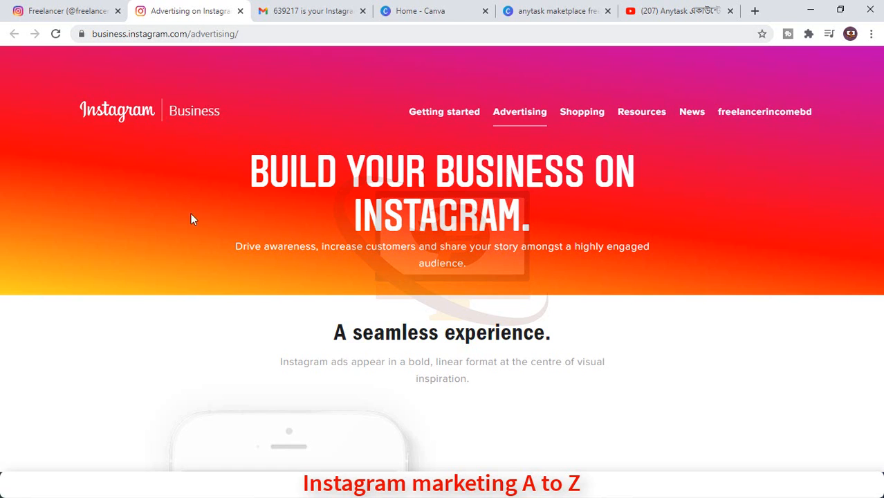
scroll(371, 215, "down", 5)
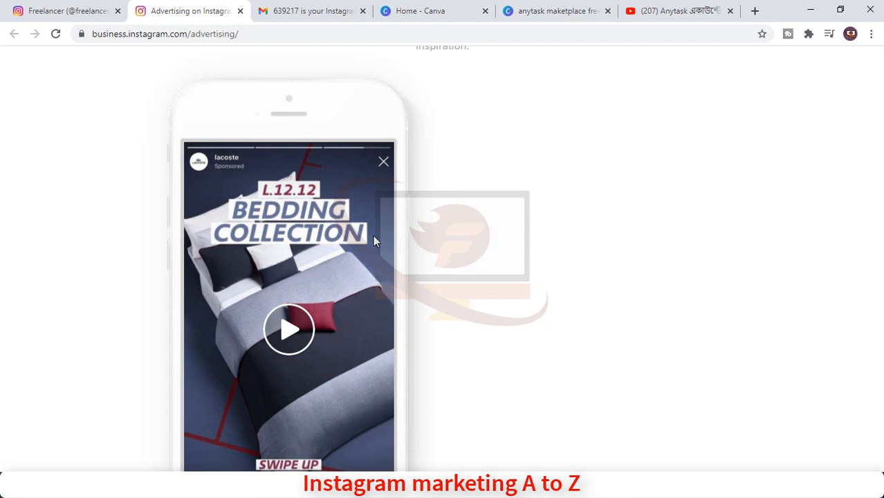
scroll(373, 238, "down", 5)
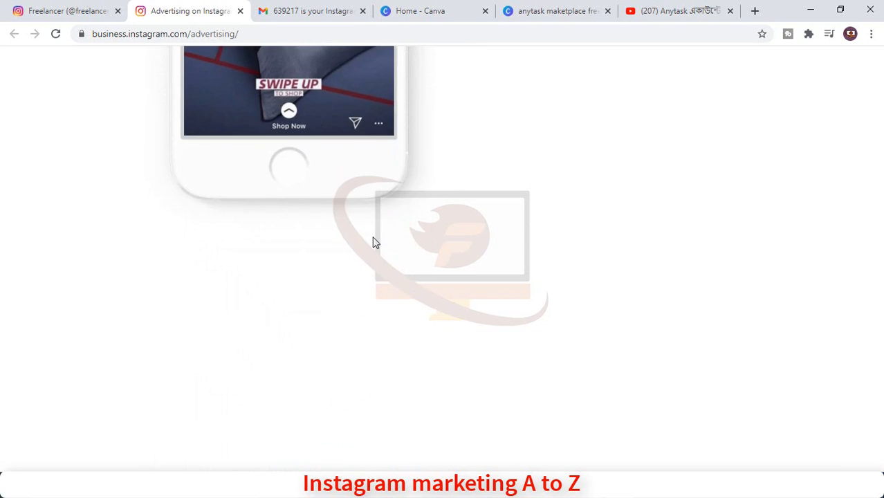
scroll(371, 236, "up", 10)
scroll(369, 237, "down", 10)
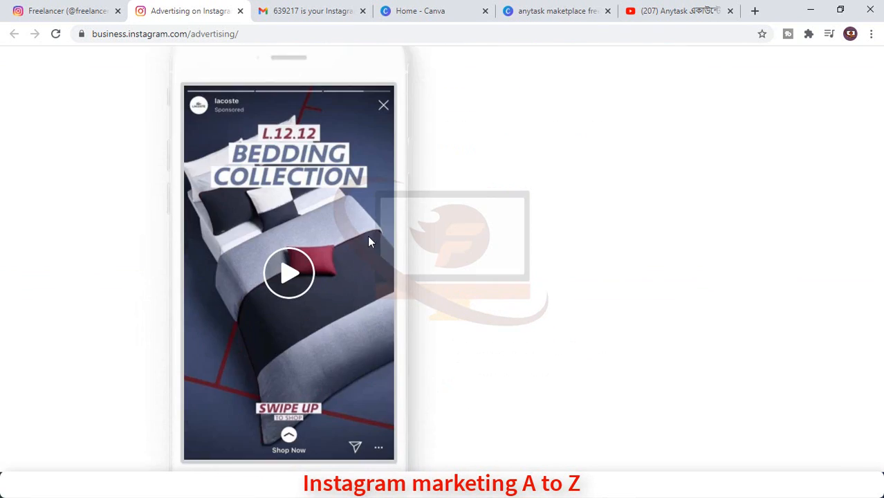
scroll(362, 240, "up", 10)
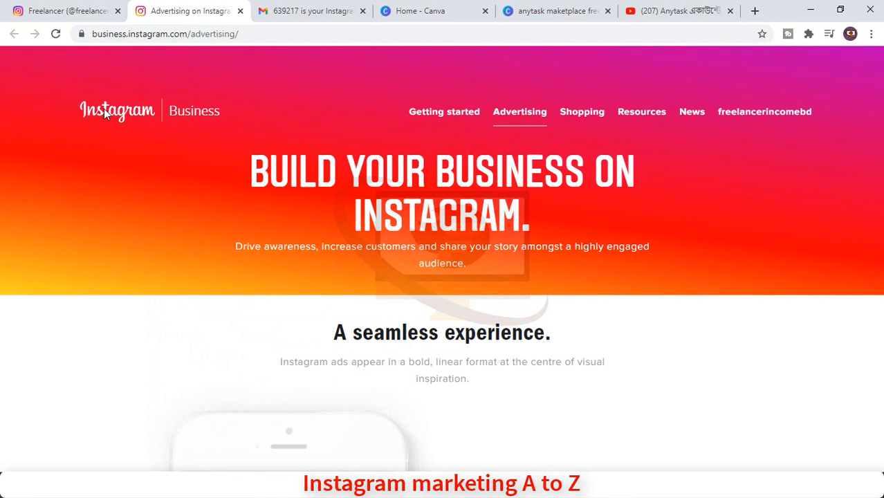
Step: Look over the Instagram Business site's section lists and the Stories, Photo and Video ad formats on the advertising page
mouse_move(465, 110)
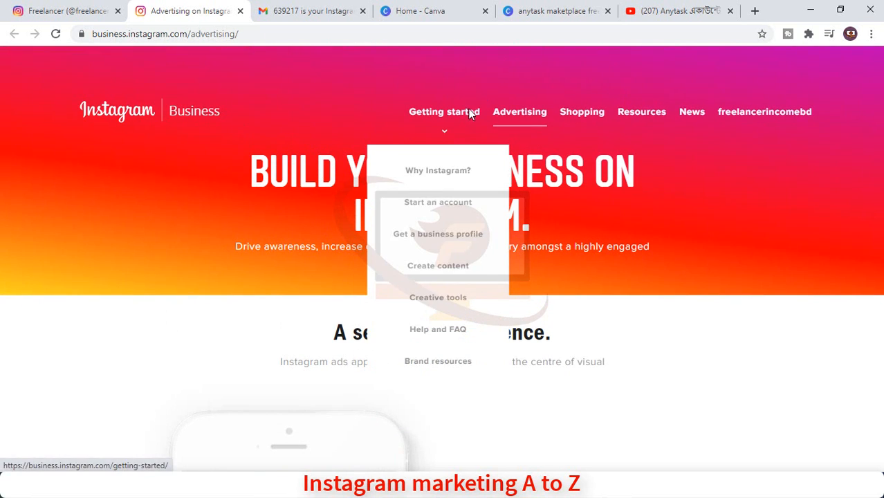
mouse_move(501, 118)
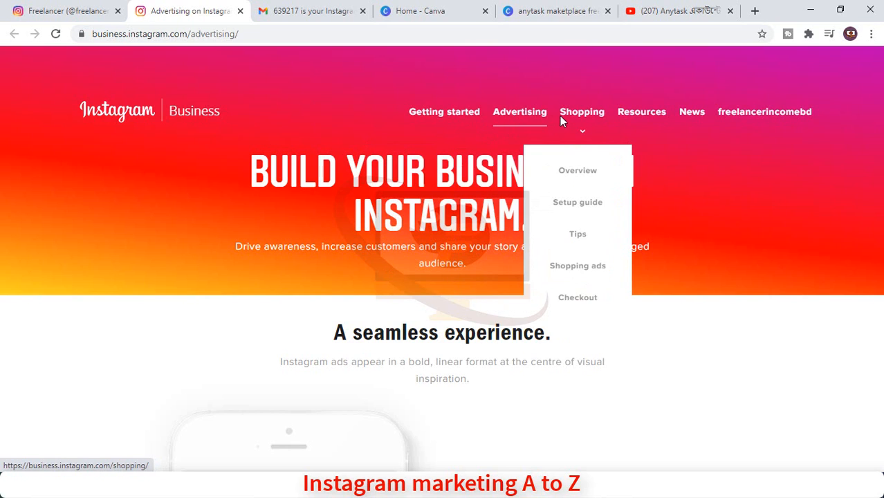
mouse_move(632, 119)
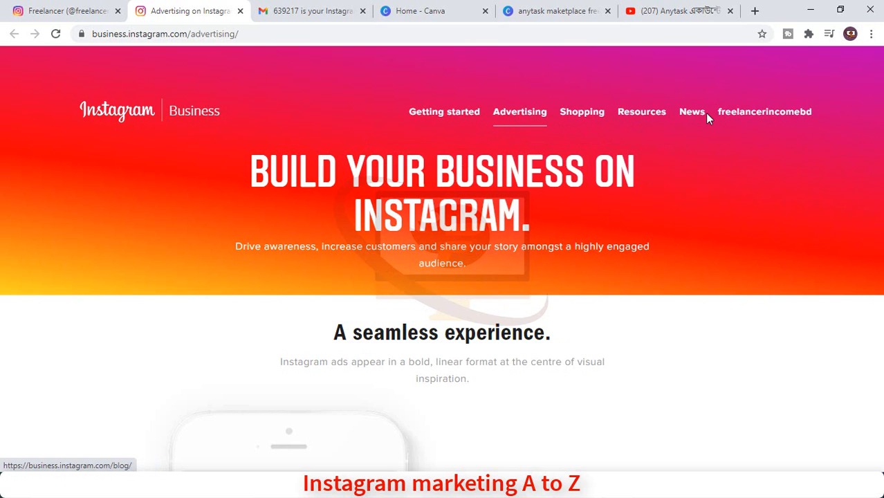
scroll(484, 207, "down", 5)
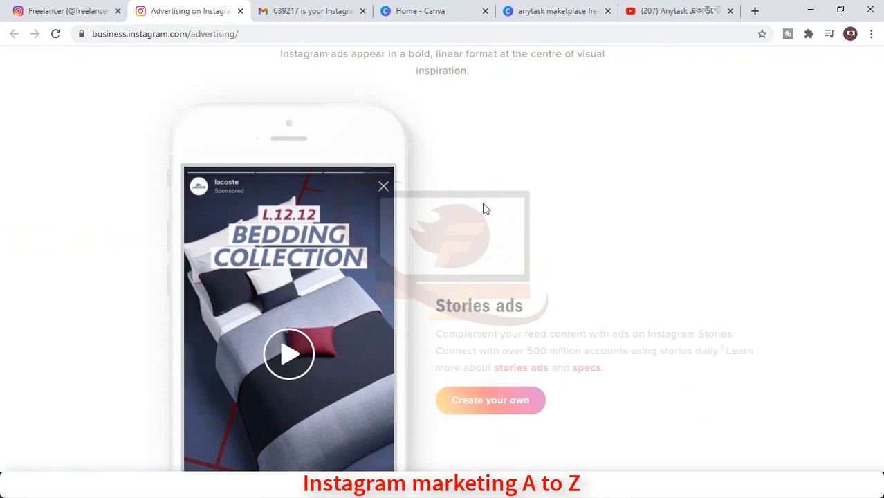
scroll(372, 213, "down", 3)
scroll(388, 211, "up", 3)
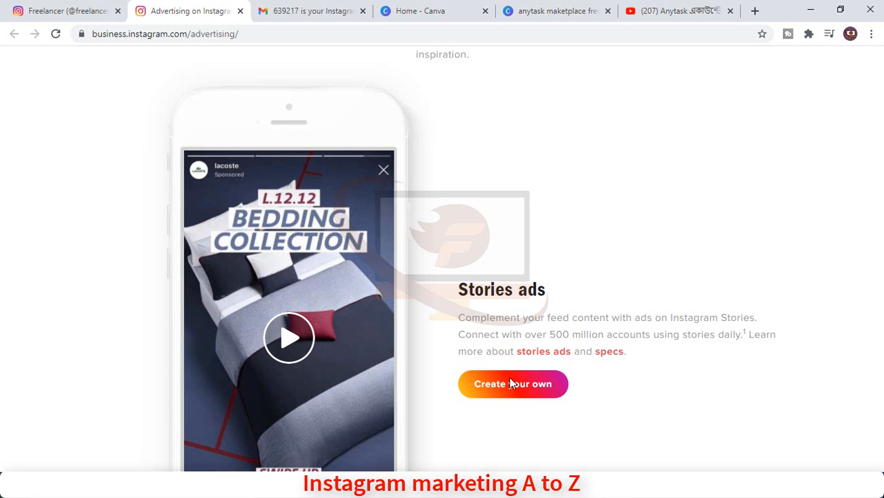
scroll(561, 381, "down", 5)
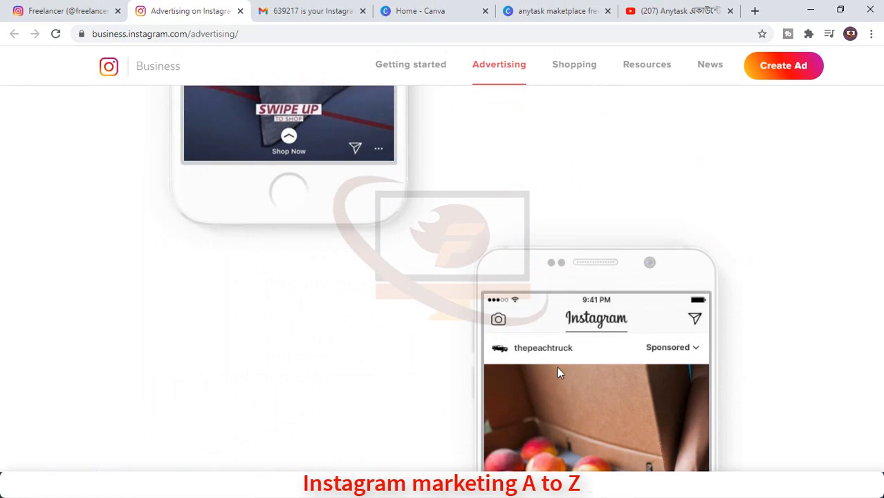
scroll(493, 258, "down", 3)
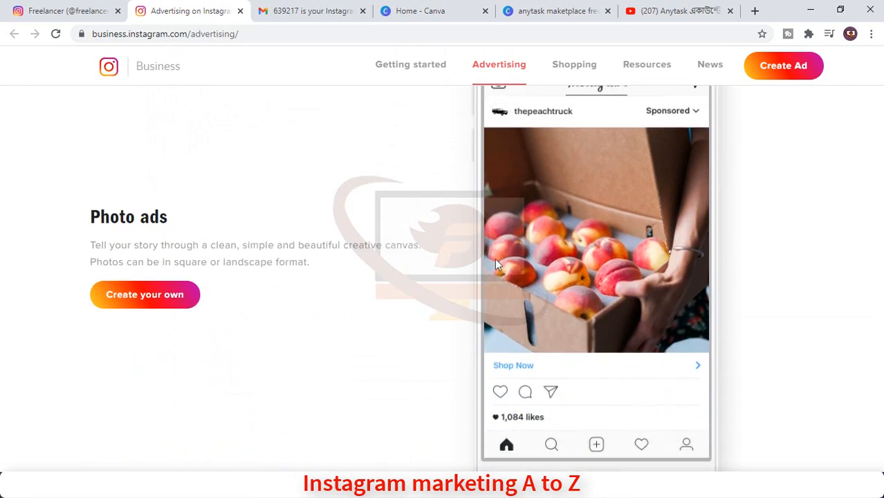
scroll(495, 264, "up", 1)
scroll(495, 263, "up", 3)
scroll(495, 263, "down", 3)
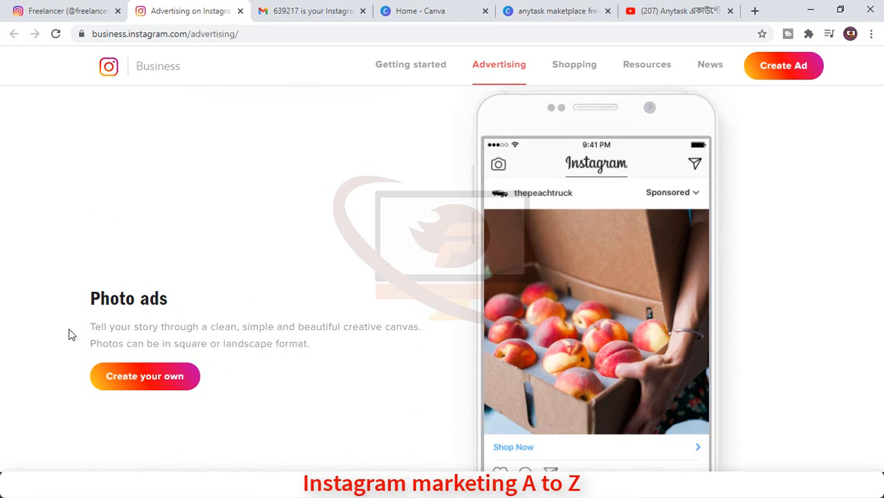
scroll(156, 337, "down", 1)
scroll(156, 337, "down", 3)
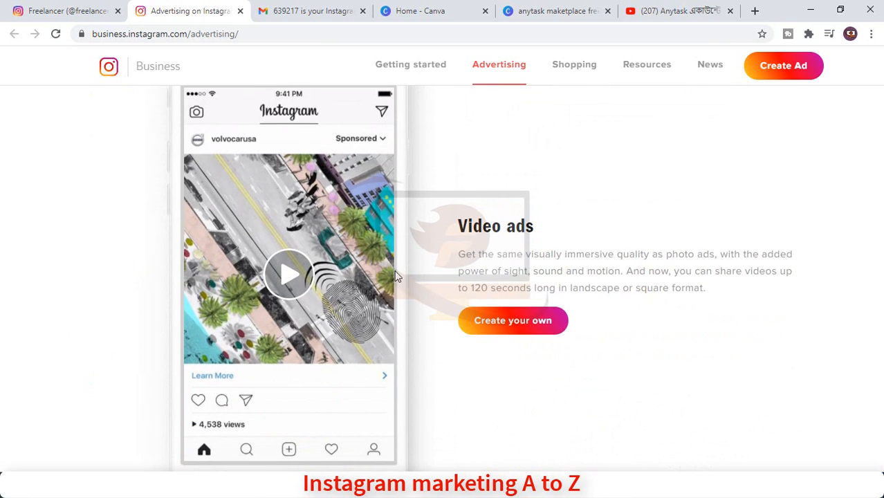
Step: Play the volvocarusa sample video ad and the lacoste sample Stories ad
left_click(287, 278)
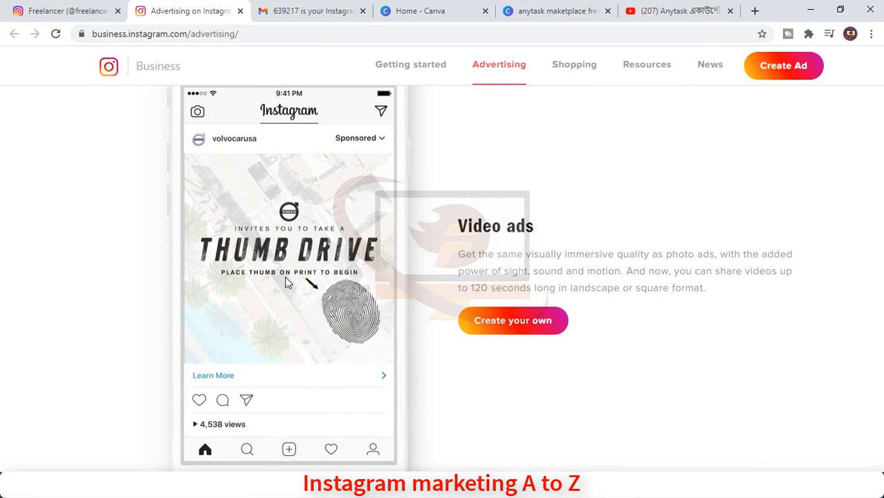
scroll(239, 302, "up", 1)
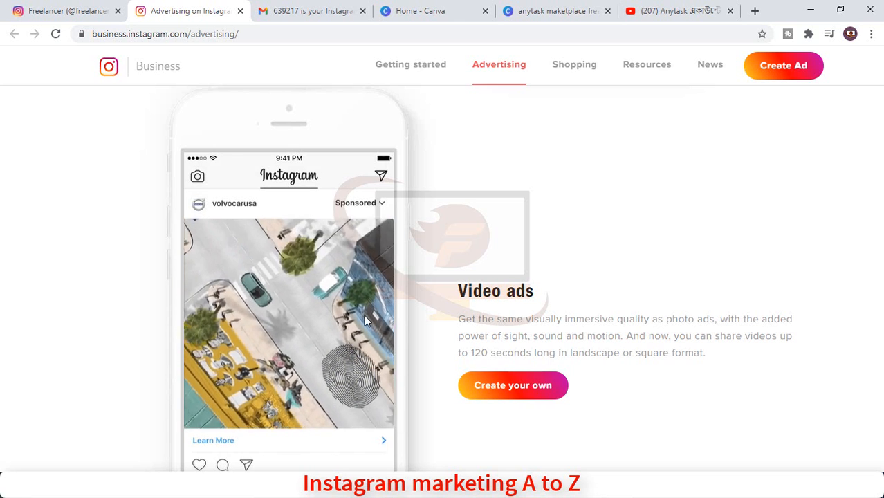
scroll(384, 325, "up", 3)
scroll(384, 297, "up", 3)
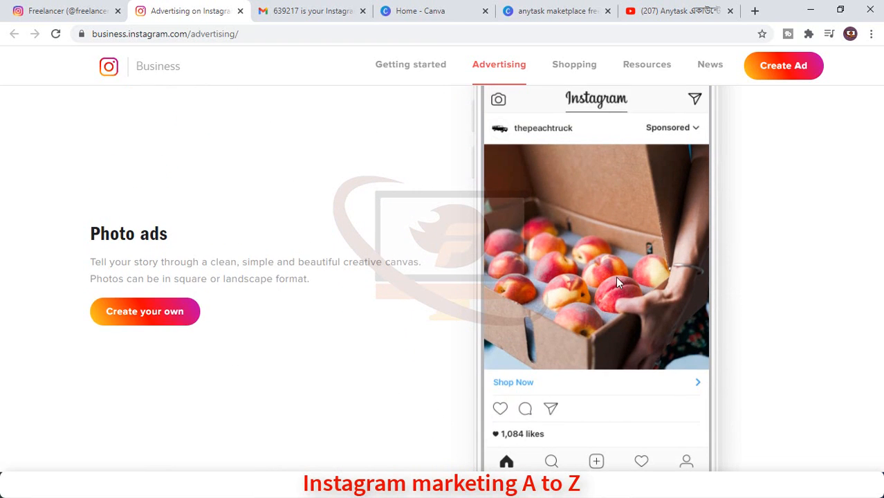
scroll(629, 255, "up", 4)
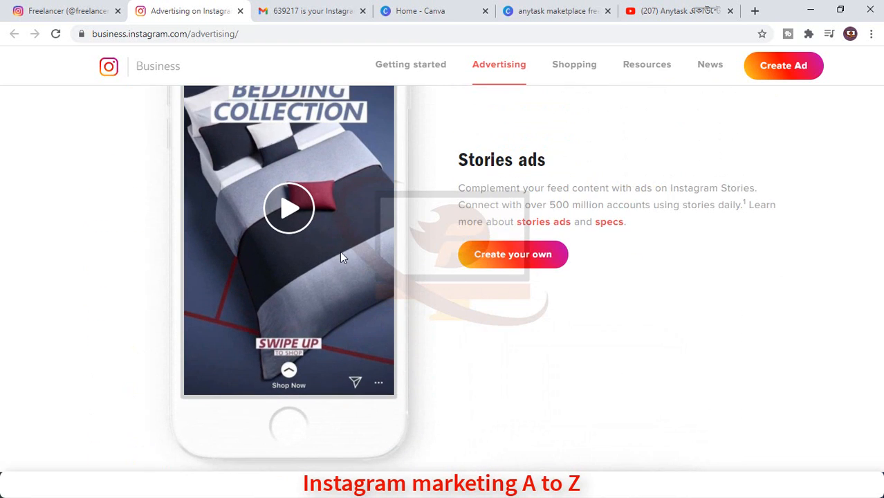
left_click(287, 213)
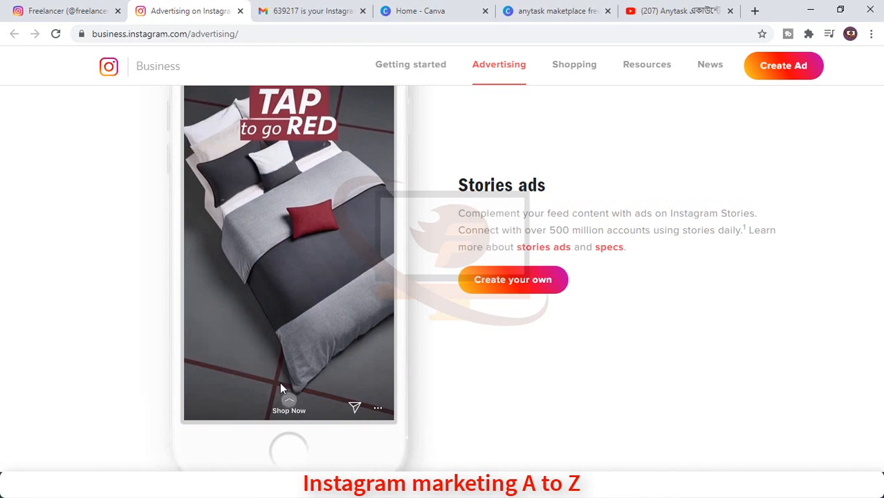
Step: Review the advertising page's introduction, the Getting started topics and the option to create a Stories ad
scroll(289, 250, "up", 6)
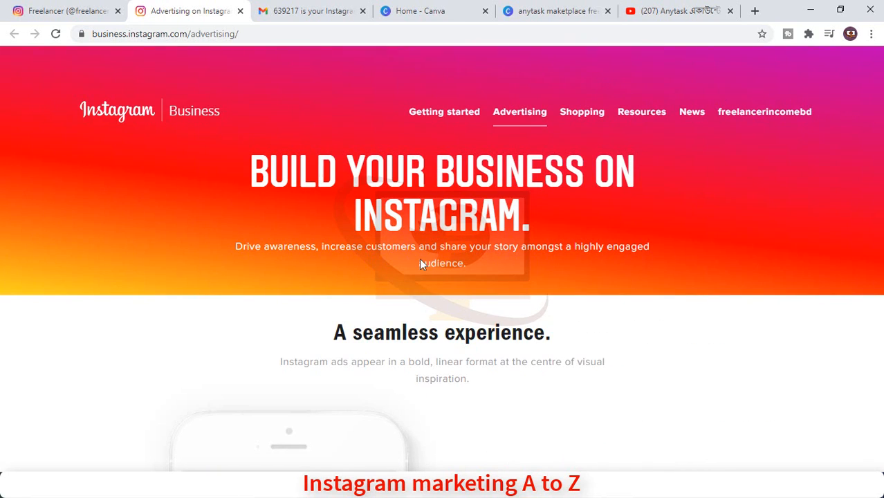
scroll(422, 260, "down", 1)
scroll(421, 259, "down", 6)
scroll(416, 231, "up", 1)
scroll(415, 228, "up", 5)
scroll(415, 228, "down", 4)
scroll(415, 229, "up", 4)
mouse_move(429, 113)
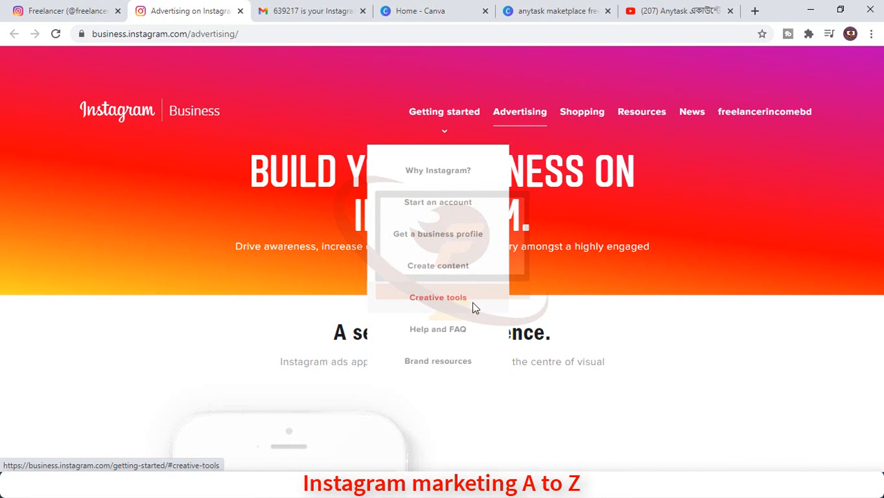
mouse_move(546, 120)
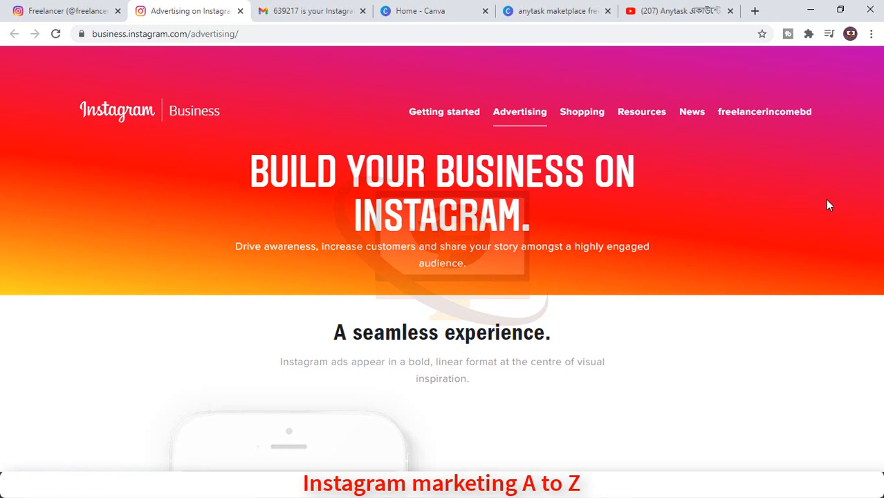
scroll(727, 206, "down", 4)
scroll(630, 213, "up", 4)
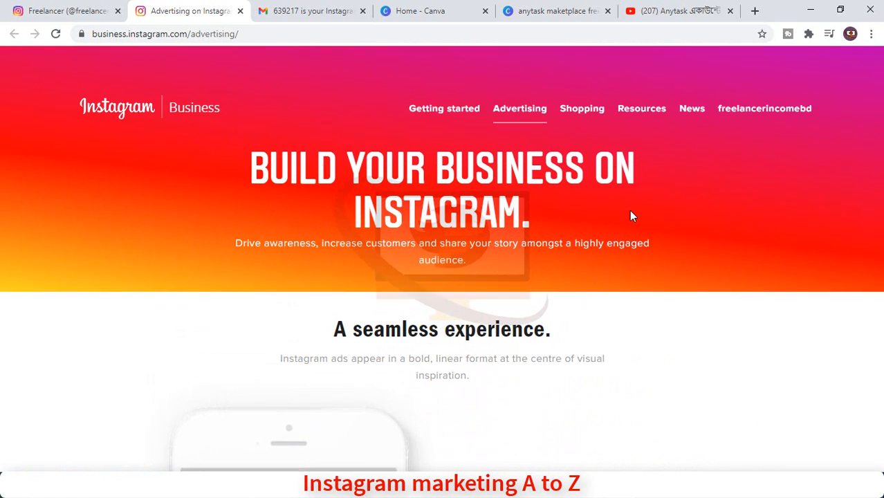
scroll(586, 223, "down", 4)
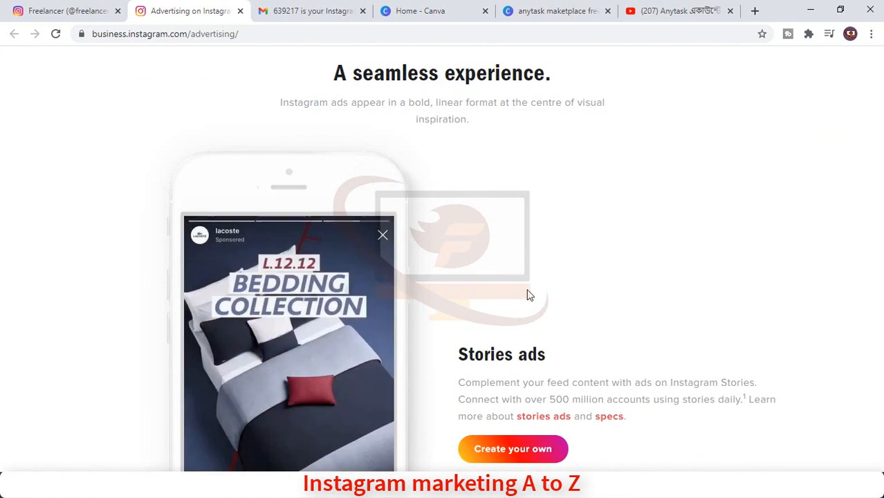
scroll(576, 321, "down", 1)
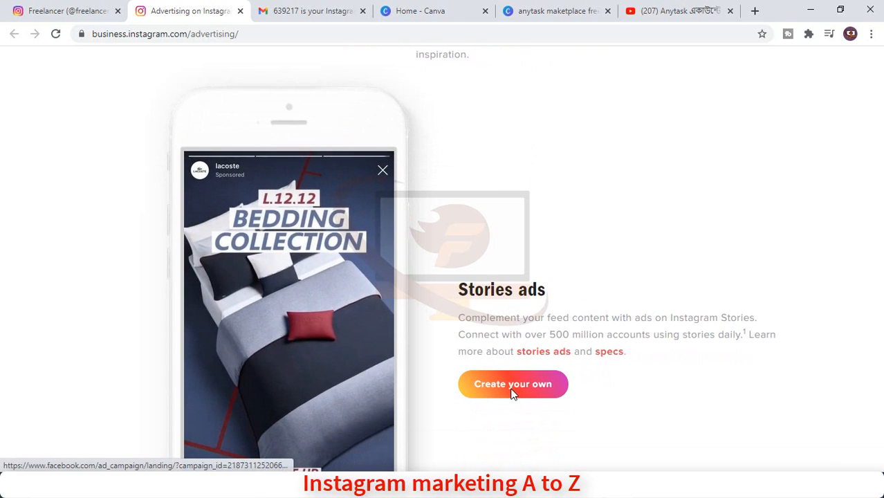
Step: Start creating an ad from the Instagram Business advertising page
scroll(626, 302, "up", 5)
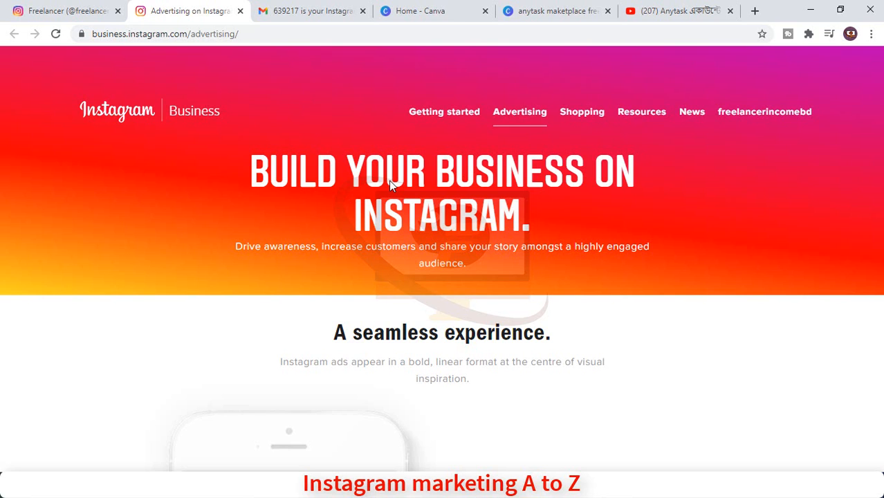
scroll(599, 299, "down", 4)
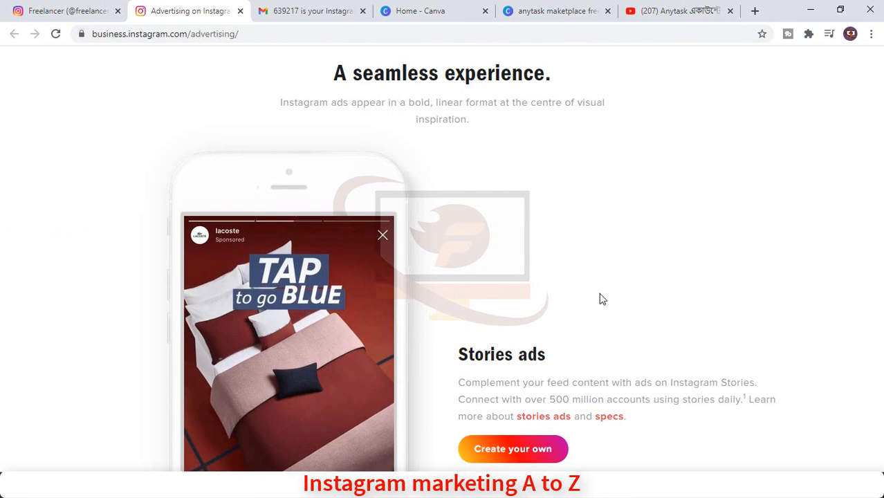
scroll(583, 301, "down", 2)
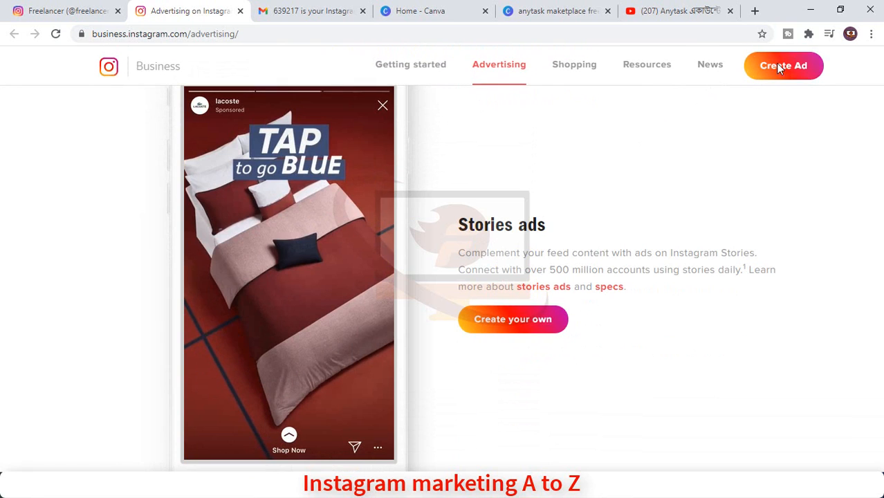
left_click(777, 65)
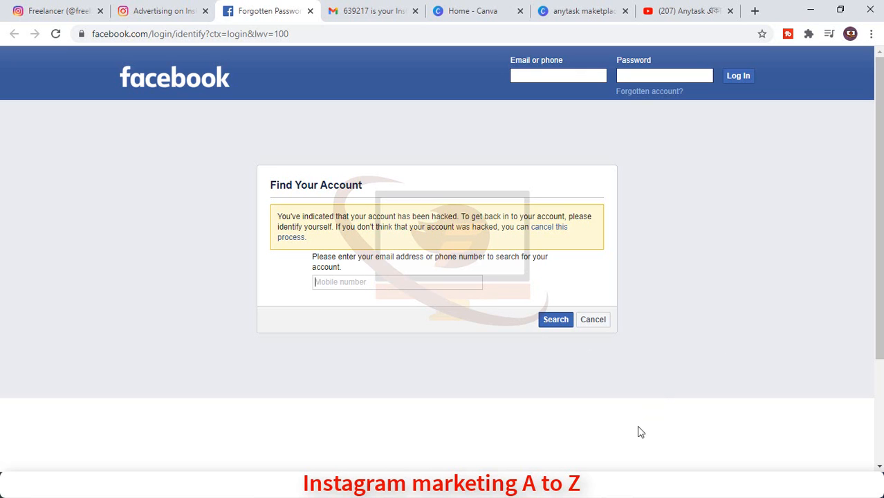
left_click(719, 486)
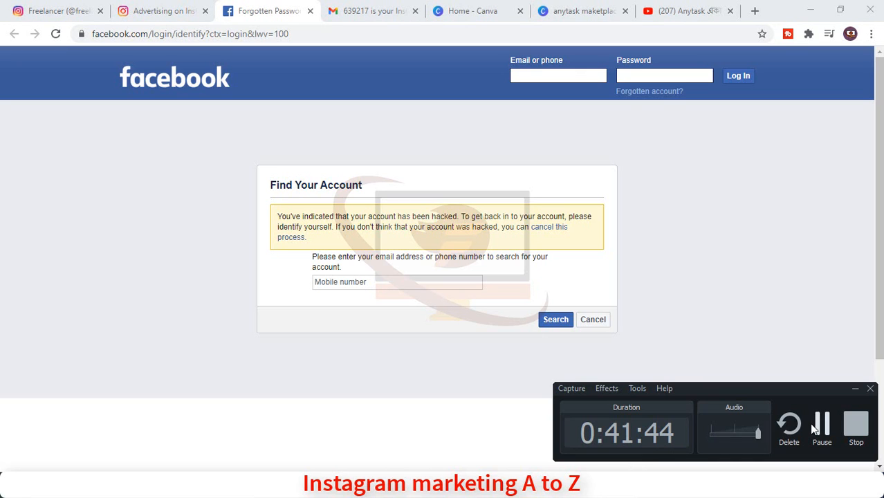
left_click(815, 429)
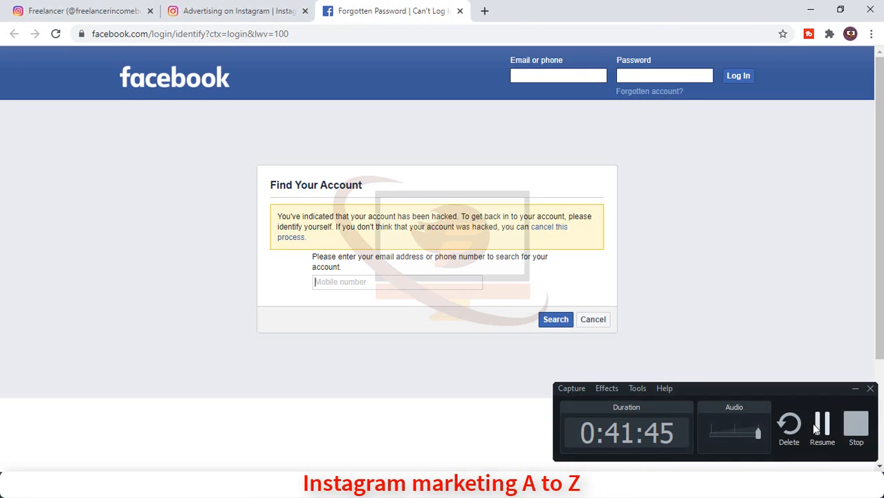
left_click(815, 429)
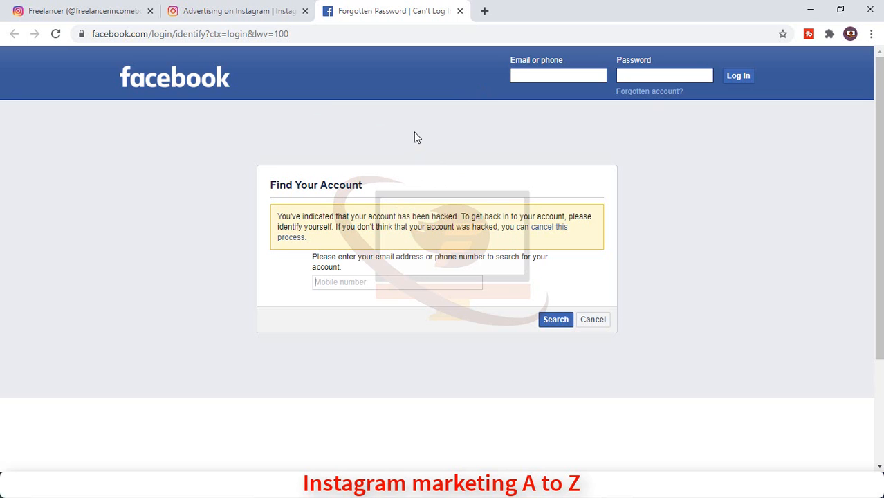
Step: Search Google for "facebook" in a new browser tab
left_click(484, 11)
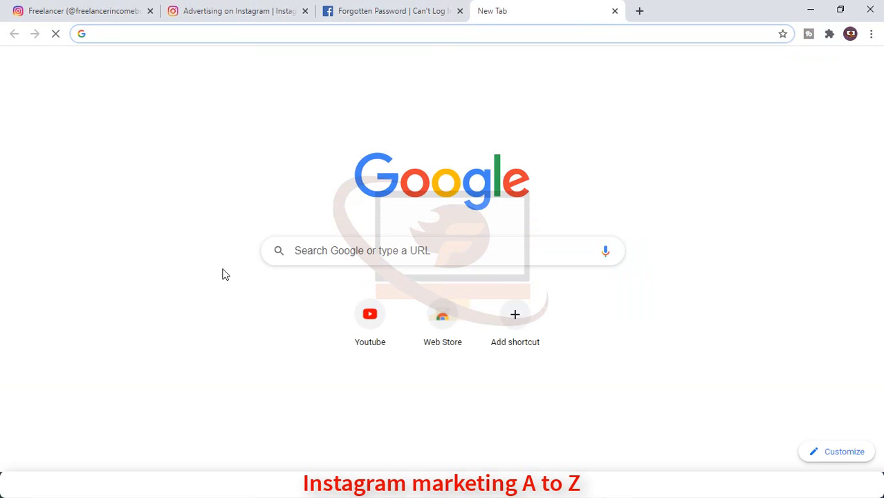
left_click(334, 253)
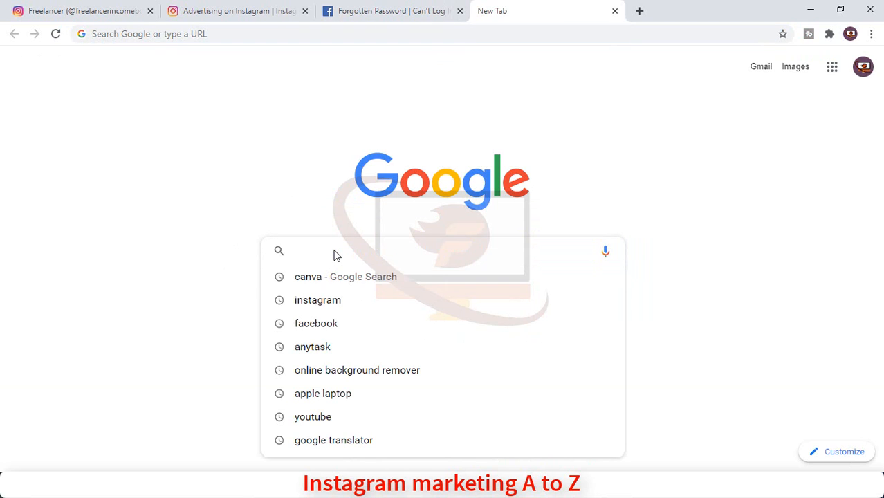
type("fac")
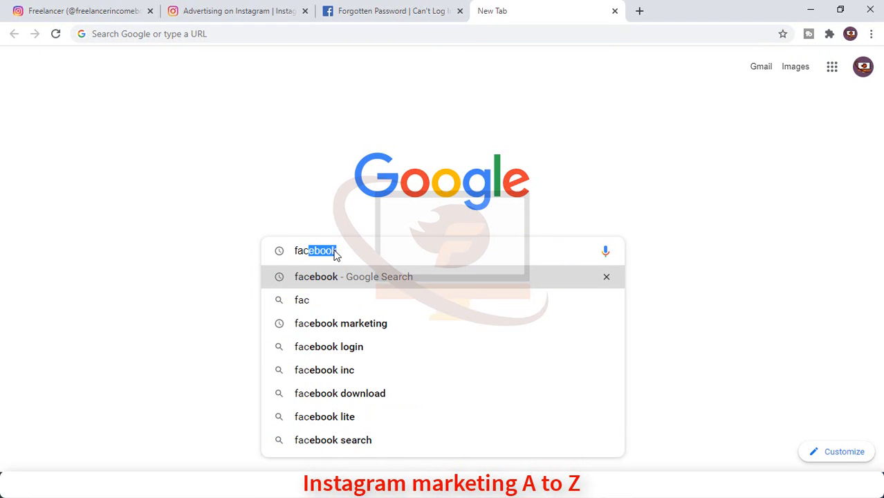
type("e")
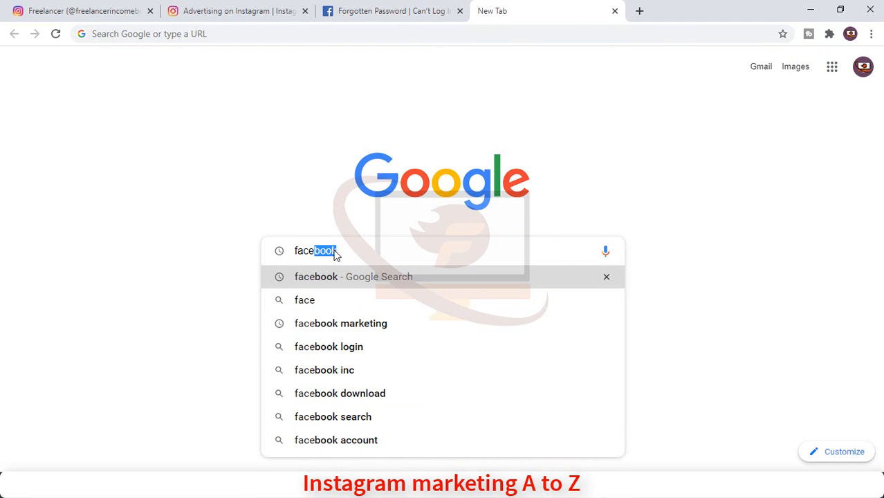
key("Return")
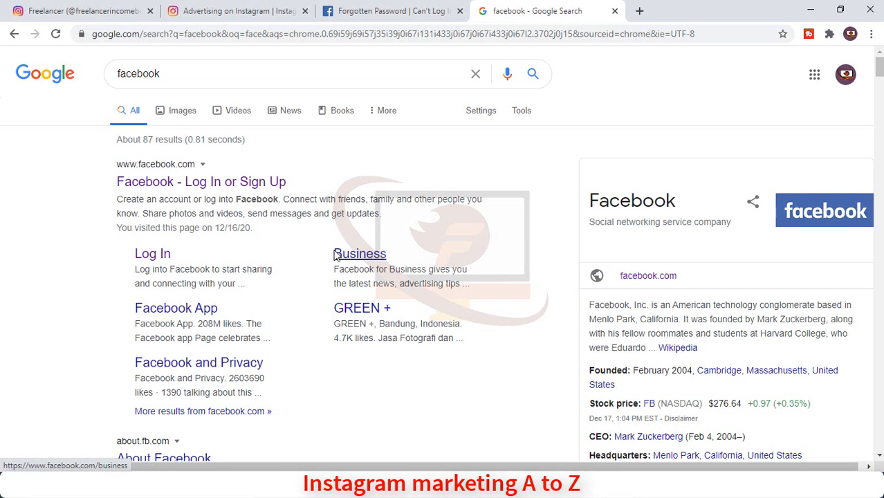
left_click(157, 255)
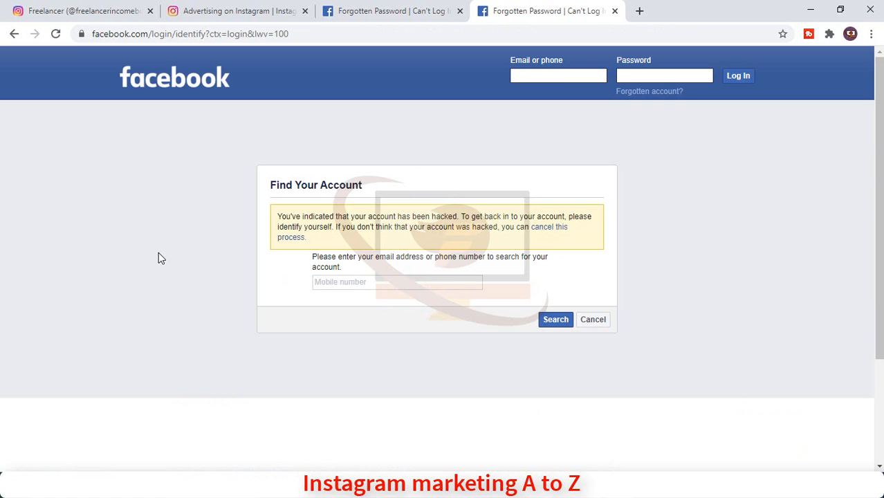
left_click(14, 33)
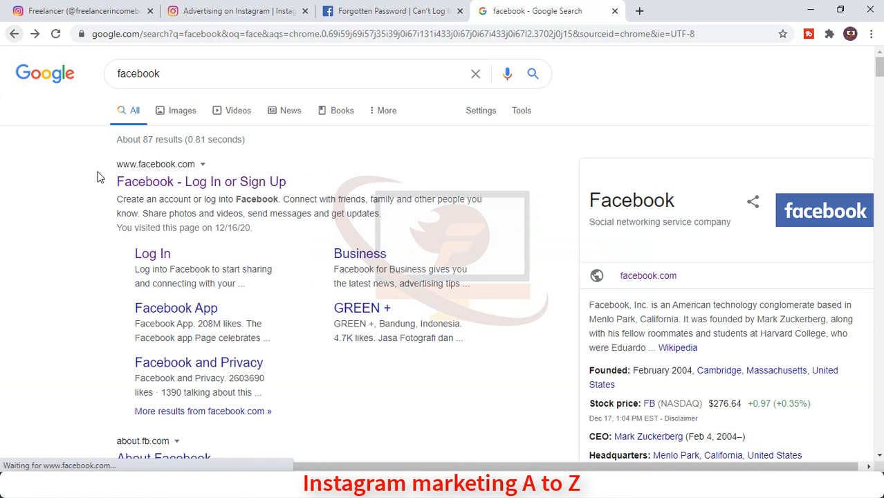
scroll(184, 229, "down", 2)
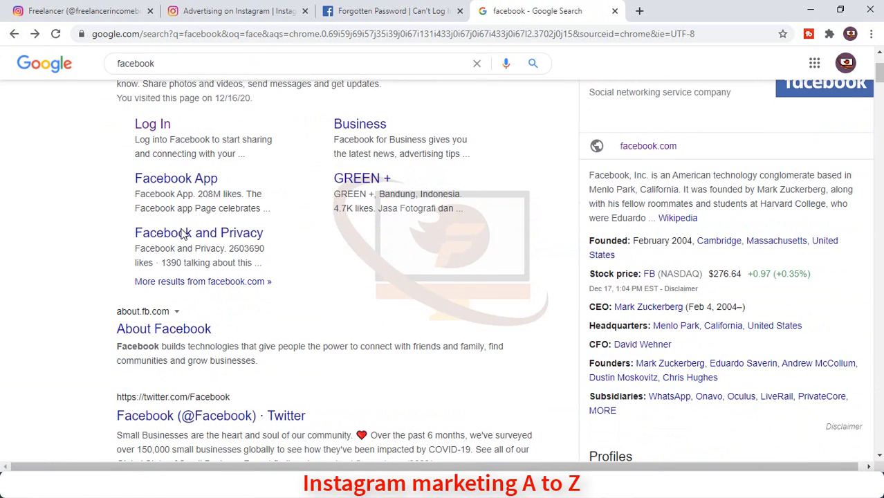
scroll(183, 339, "down", 1)
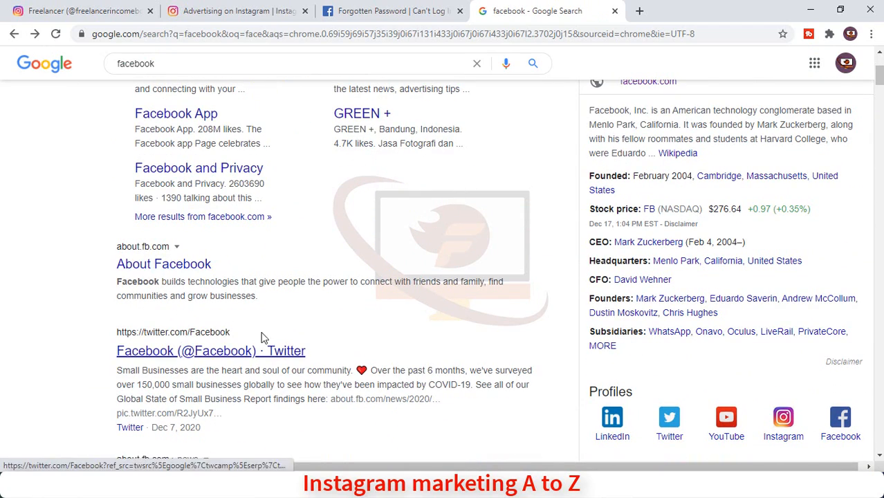
scroll(268, 336, "down", 2)
scroll(255, 326, "up", 5)
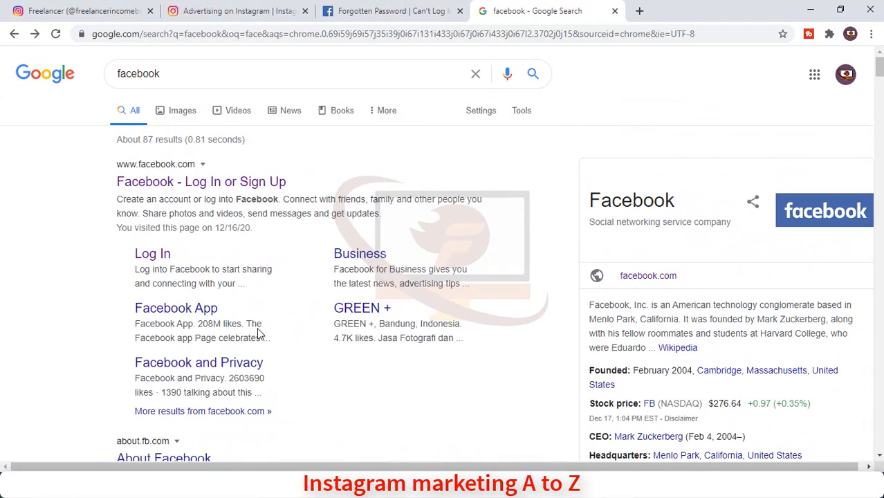
Step: Open Facebook's new account form from the main search result and enter Freelancer Income as first name and BD as surname
left_click(196, 187)
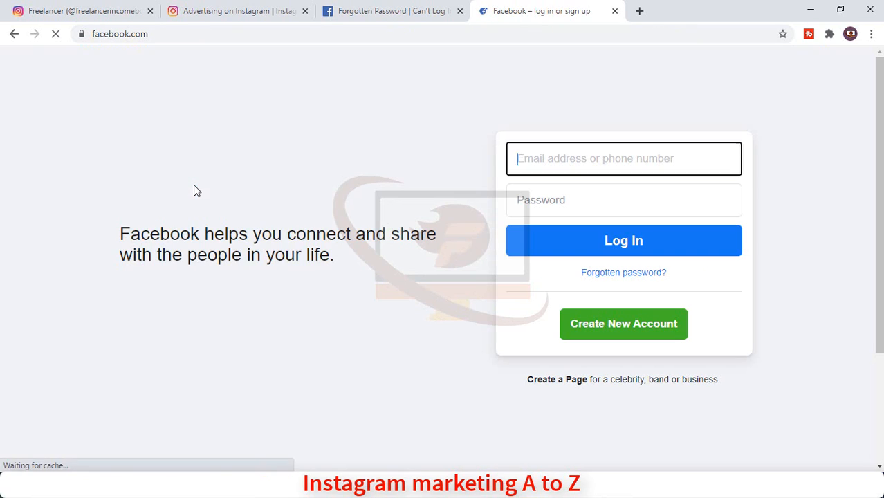
left_click(601, 324)
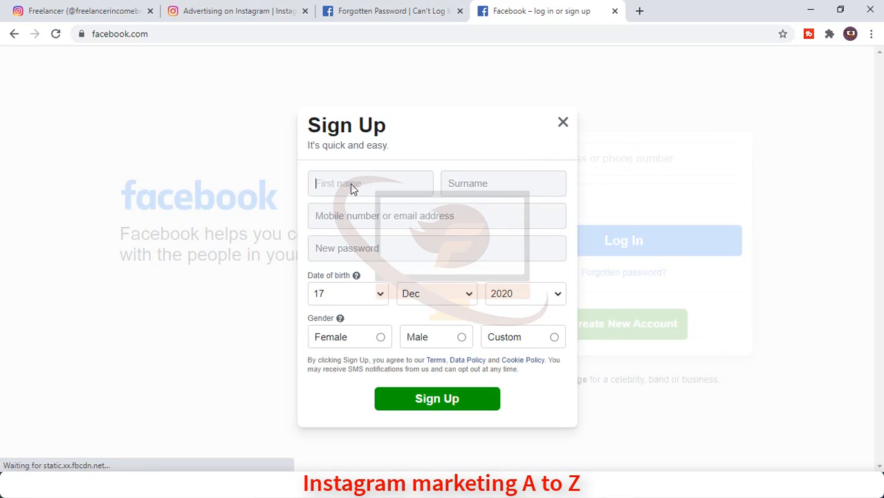
type("F")
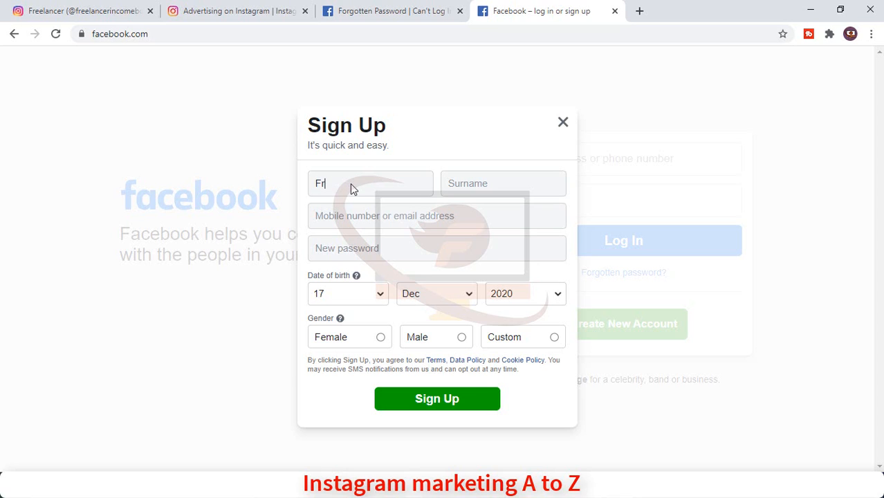
type("reelancer Income")
left_click(476, 184)
Step: Enter the mobile number and a new account password in the sign-up form
left_click(378, 219)
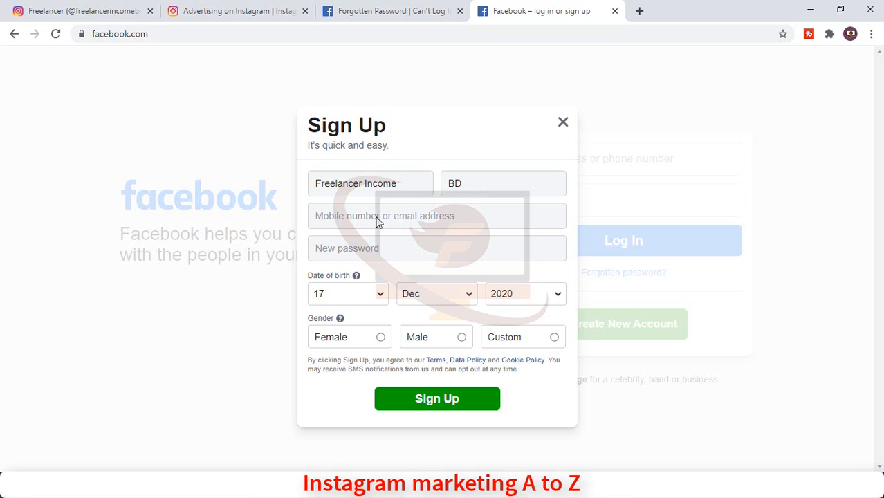
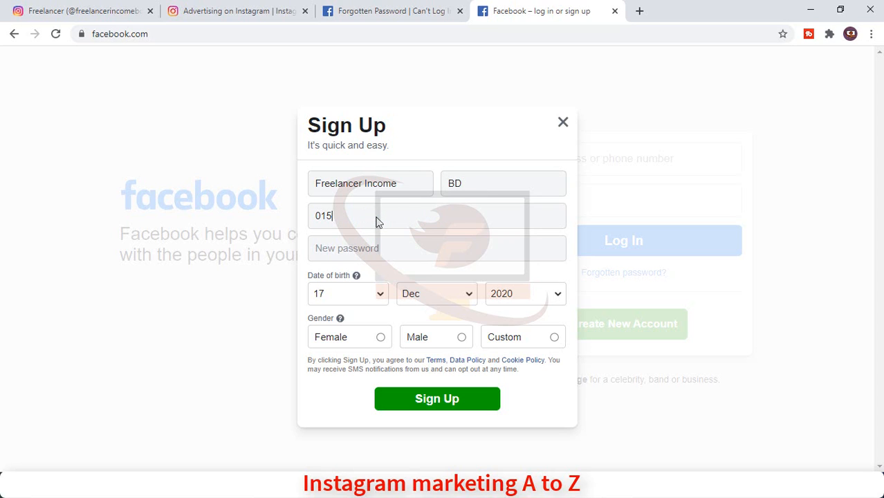
left_click(366, 254)
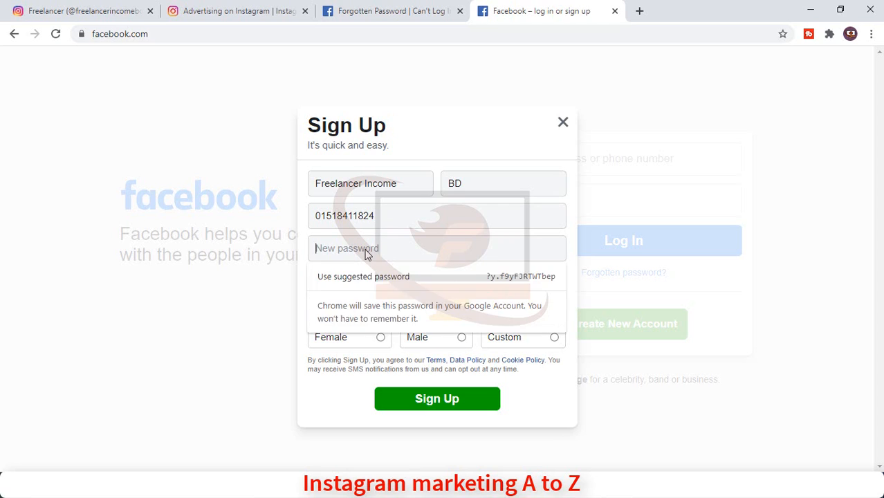
type("•")
key("BackSpace")
type("•••••••")
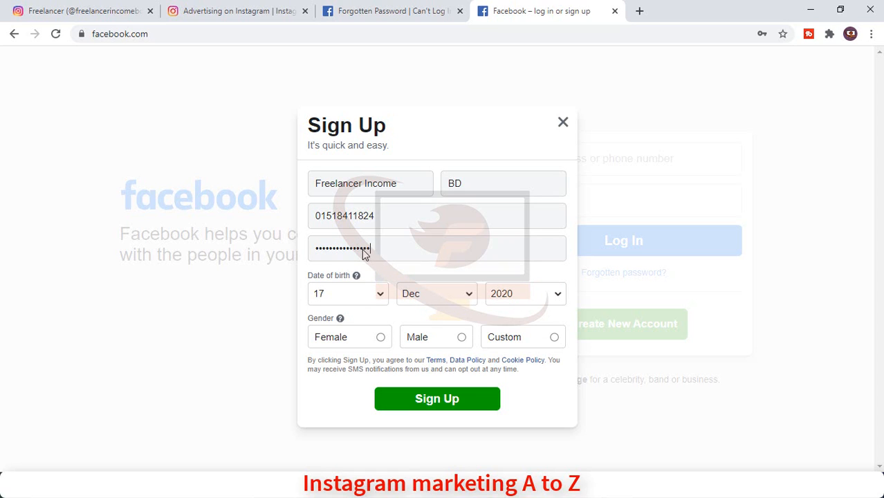
Step: Set the day, month and year of the date of birth in the sign-up form
left_click(359, 297)
scroll(360, 268, "down", 1)
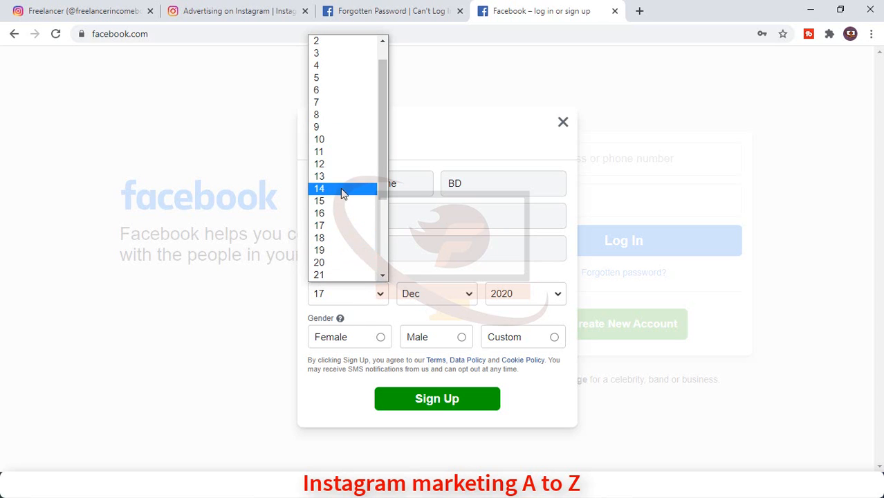
scroll(342, 189, "up", 1)
left_click(333, 58)
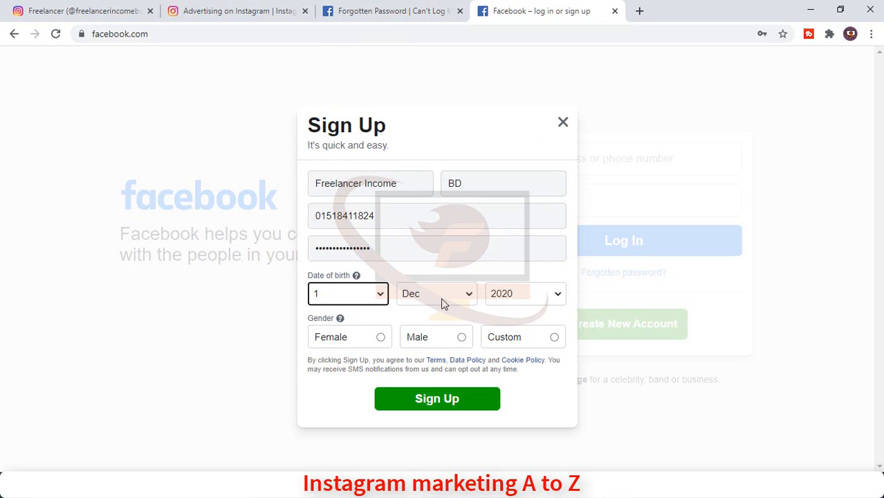
left_click(441, 297)
left_click(415, 324)
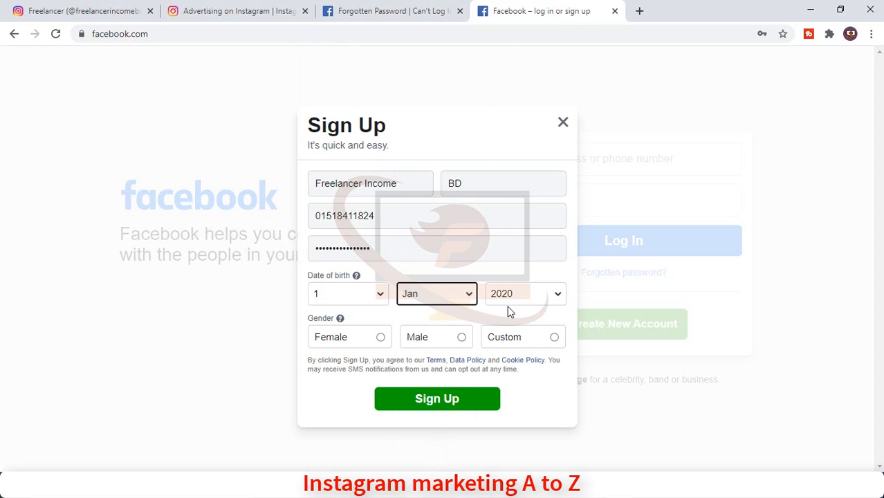
left_click(525, 298)
scroll(520, 265, "down", 2)
scroll(520, 263, "down", 15)
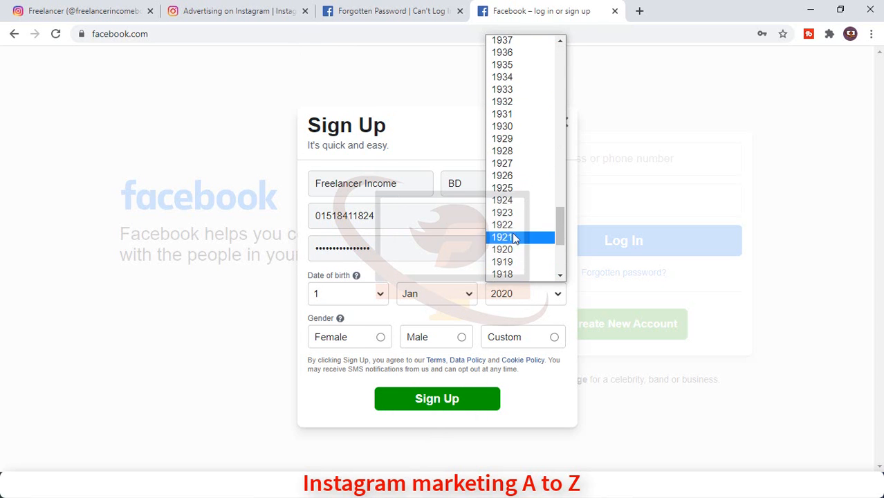
scroll(518, 260, "up", 20)
scroll(516, 239, "down", 4)
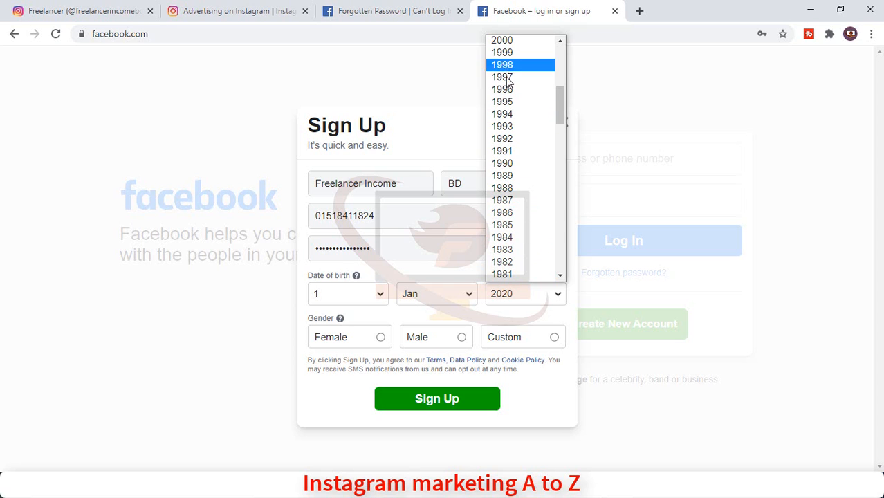
left_click(508, 103)
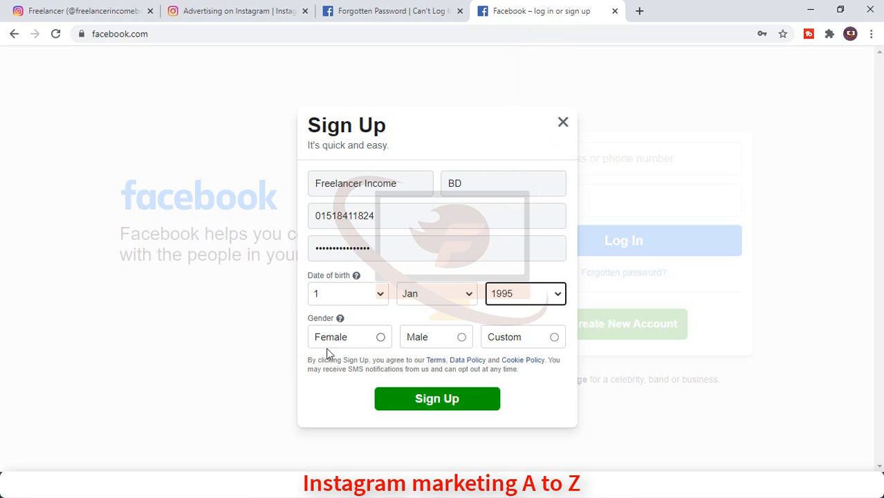
left_click(532, 338)
left_click(419, 347)
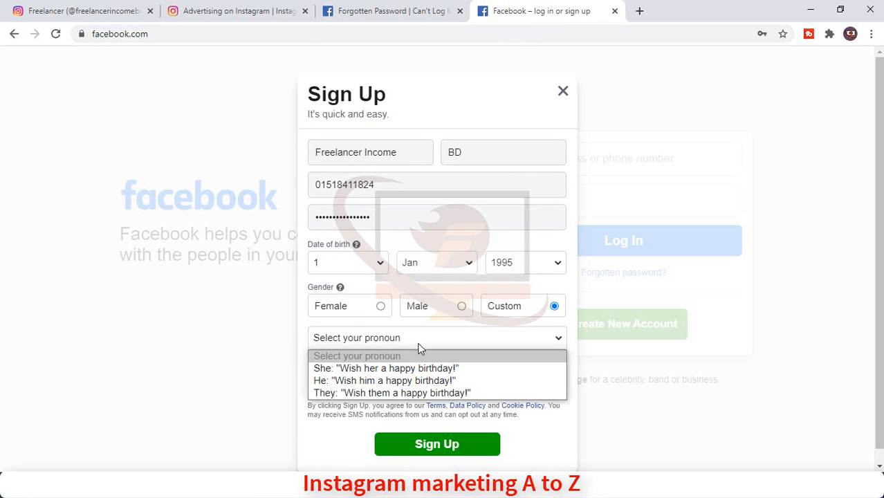
left_click(419, 347)
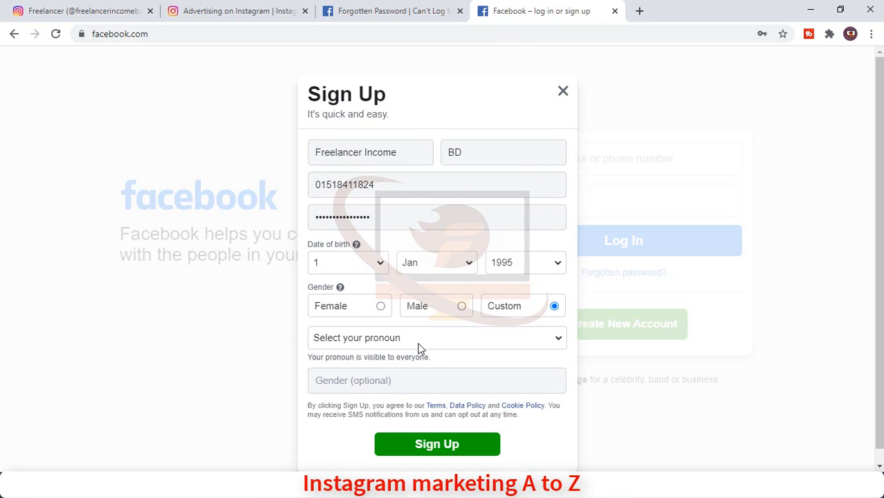
Step: Choose Male as the gender and submit the sign-up form
left_click(457, 308)
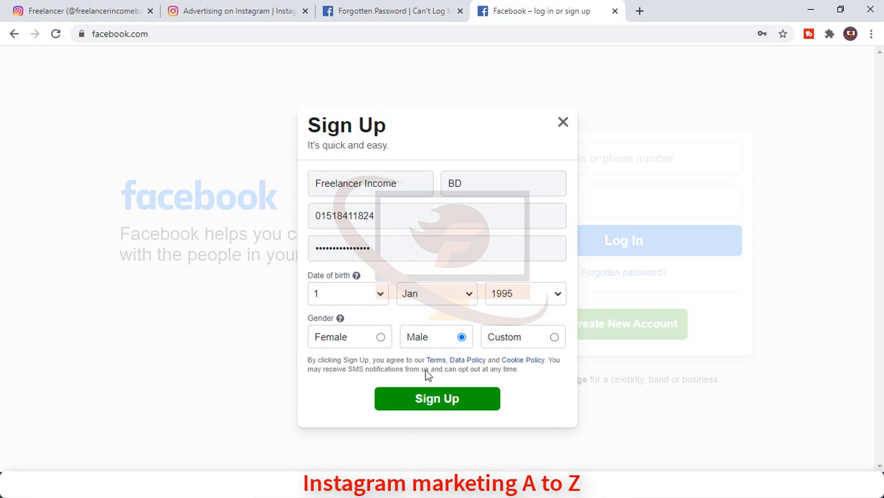
left_click(443, 408)
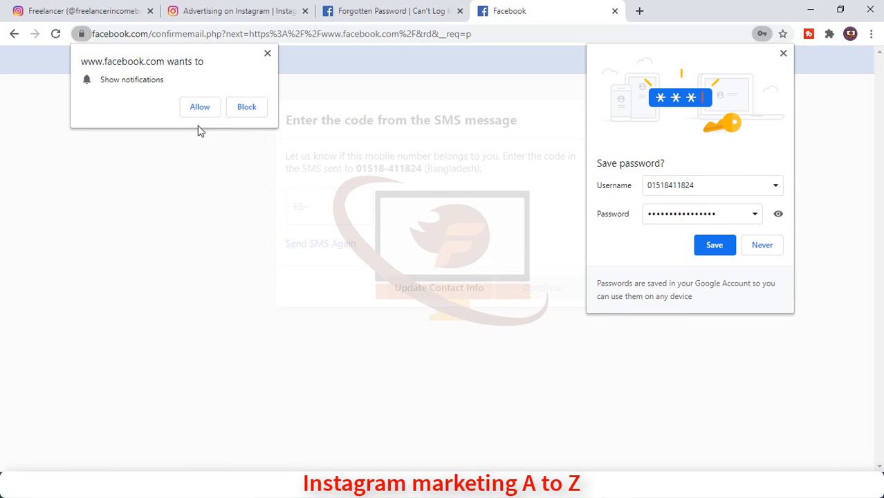
Step: Allow Facebook to show notifications and save the new account's password in the browser
left_click(199, 108)
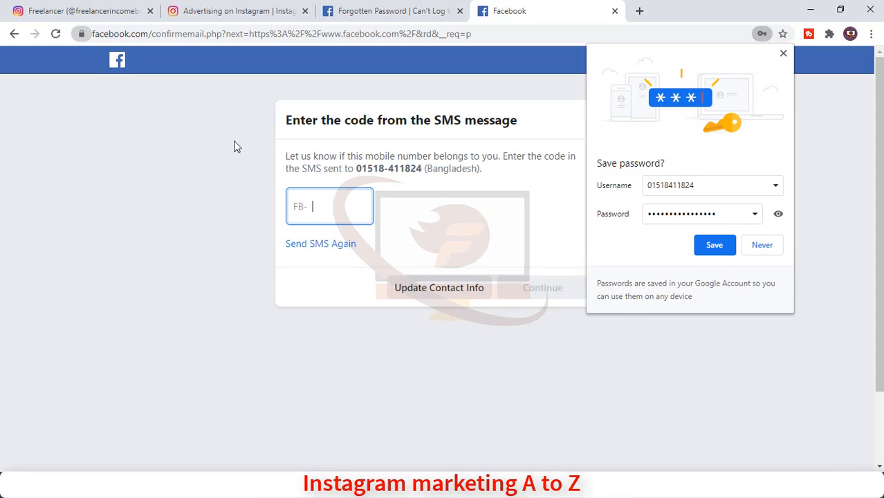
left_click(713, 246)
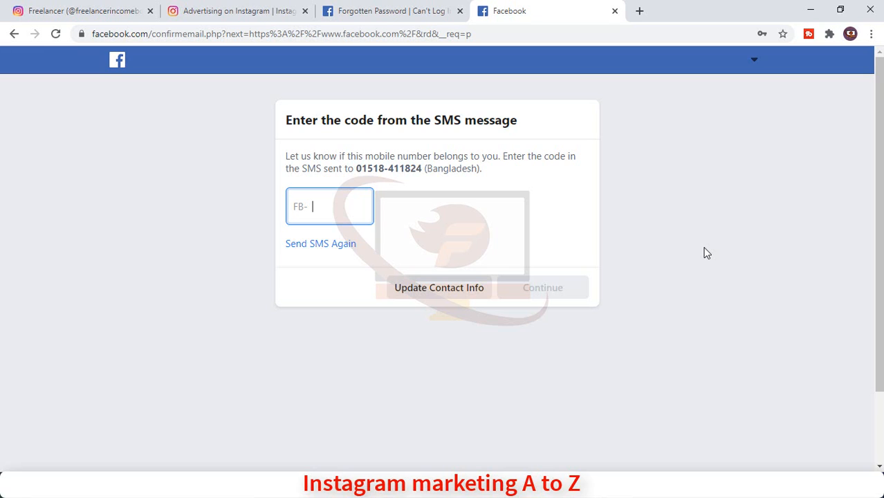
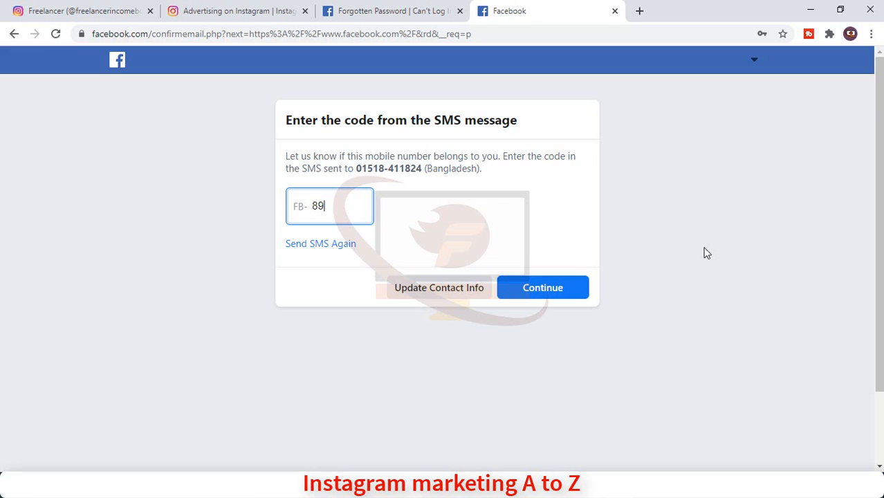
Step: Confirm the new account by entering the SMS verification code and acknowledge the confirmation
left_click(562, 290)
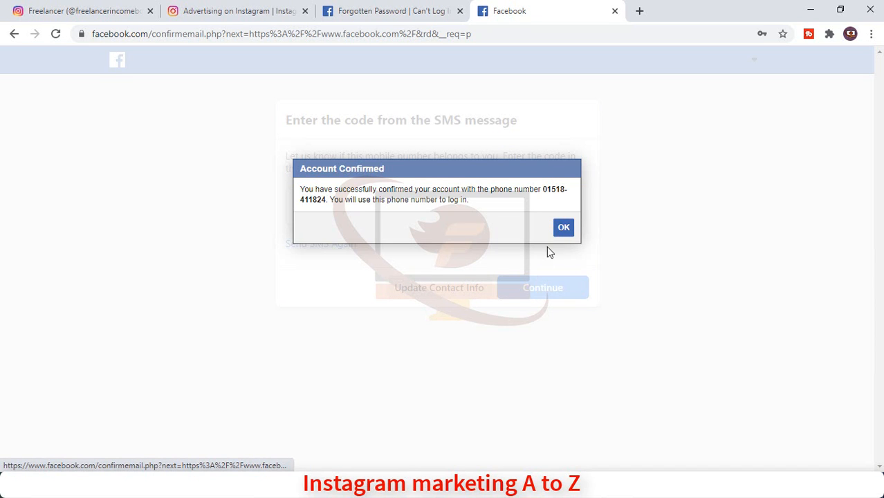
left_click(563, 231)
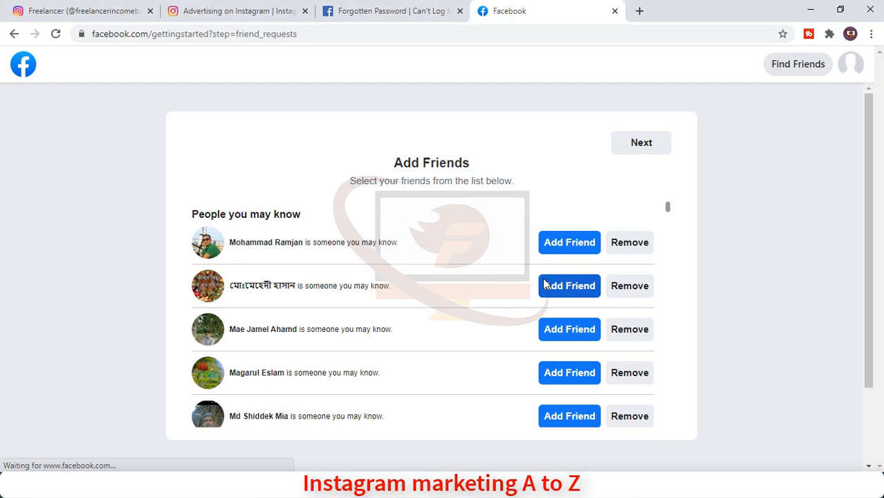
Step: Send a friend request to the first suggested person and continue to the Facebook home page
scroll(463, 291, "down", 5)
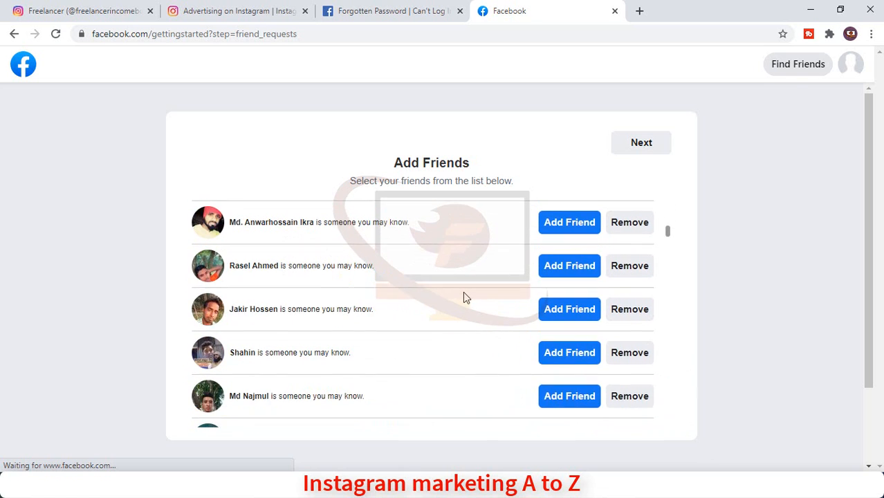
scroll(464, 294, "down", 2)
scroll(531, 315, "up", 6)
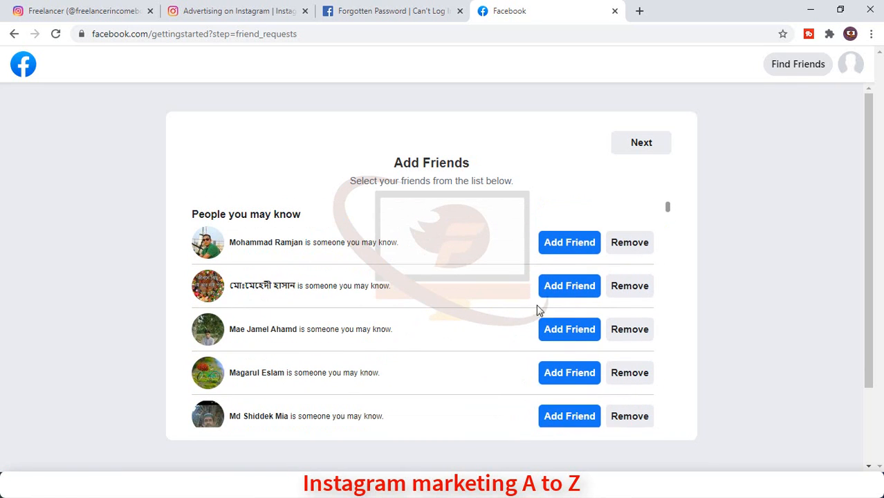
left_click(568, 242)
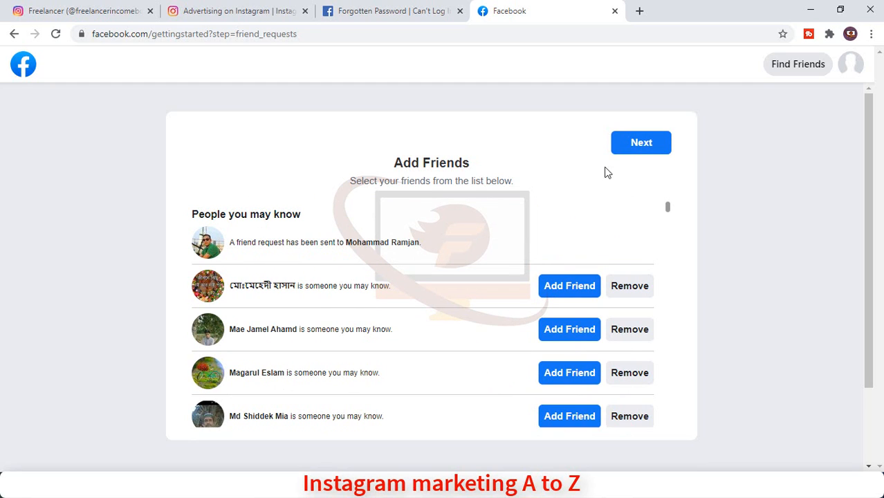
left_click(637, 150)
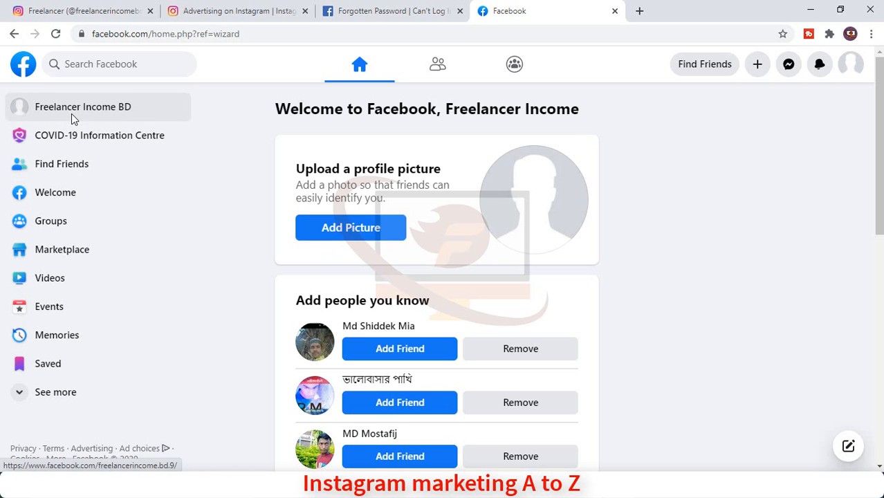
Step: Start uploading a profile picture and browse to MY SITE & CHANAL > YOU TUBE > Freelancer Income BD on Local Disk (G:)
left_click(328, 230)
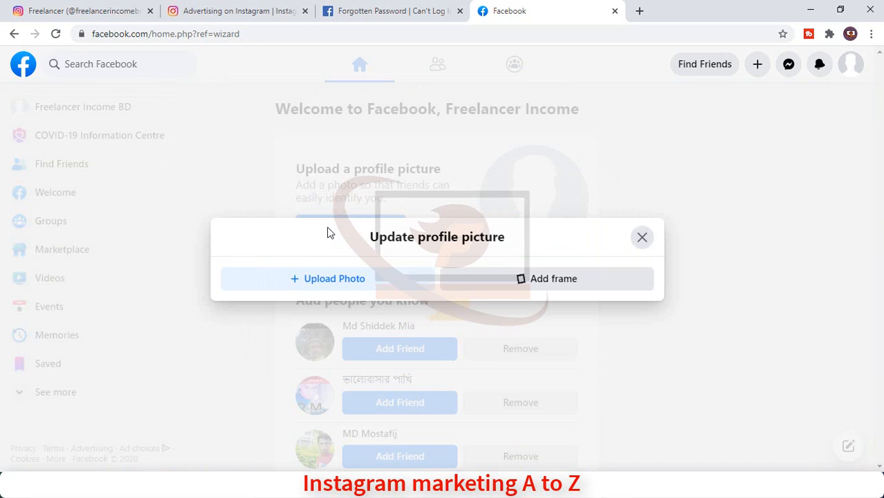
left_click(350, 289)
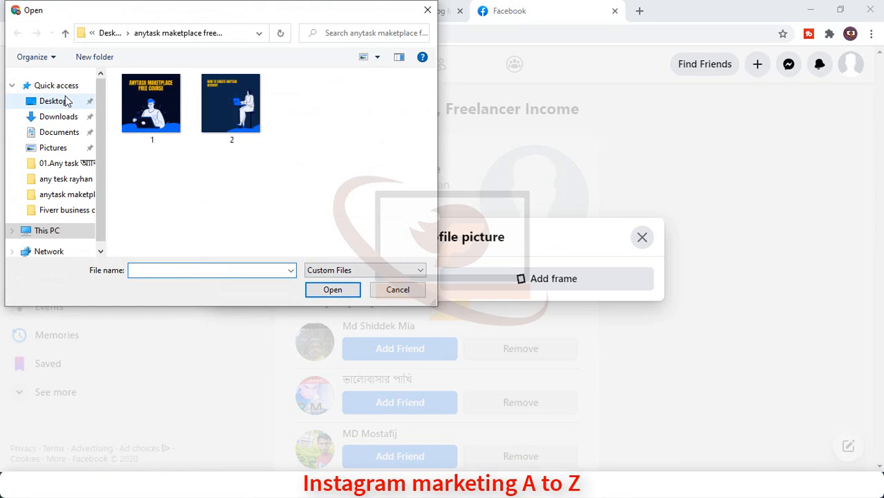
scroll(65, 222, "down", 1)
left_click(55, 204)
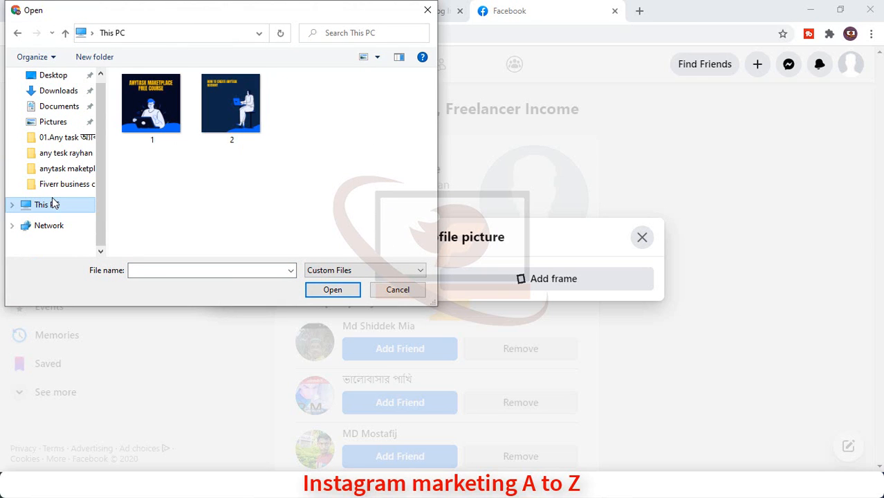
scroll(184, 173, "down", 5)
double_click(183, 198)
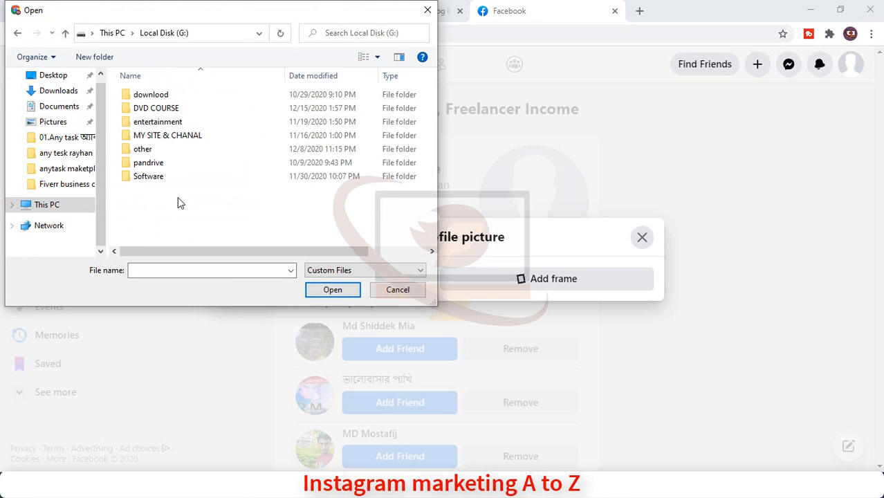
double_click(161, 177)
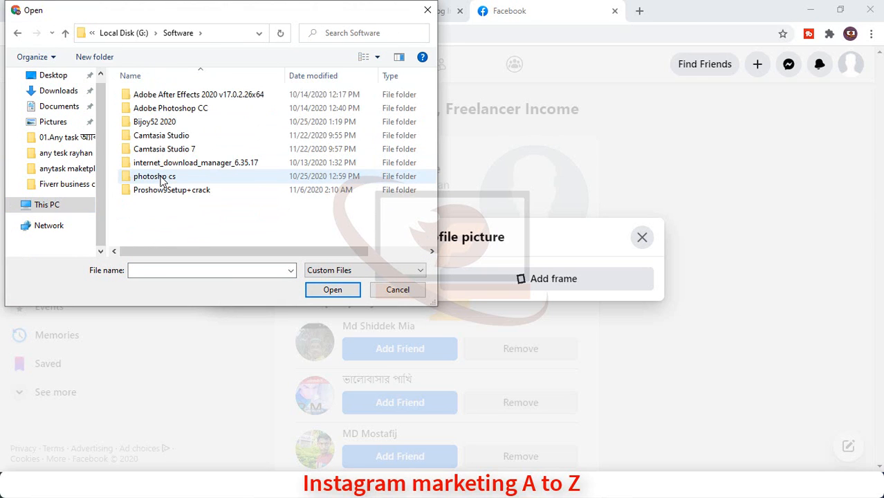
key("BackSpace")
double_click(164, 135)
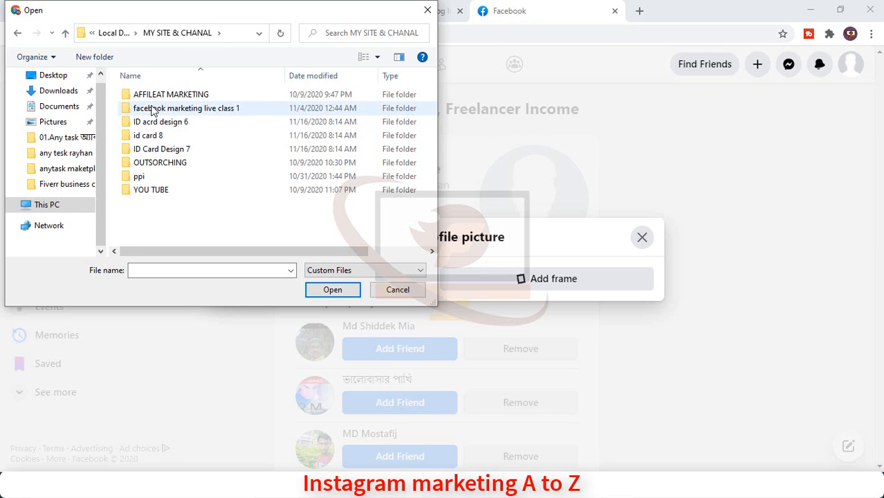
double_click(168, 191)
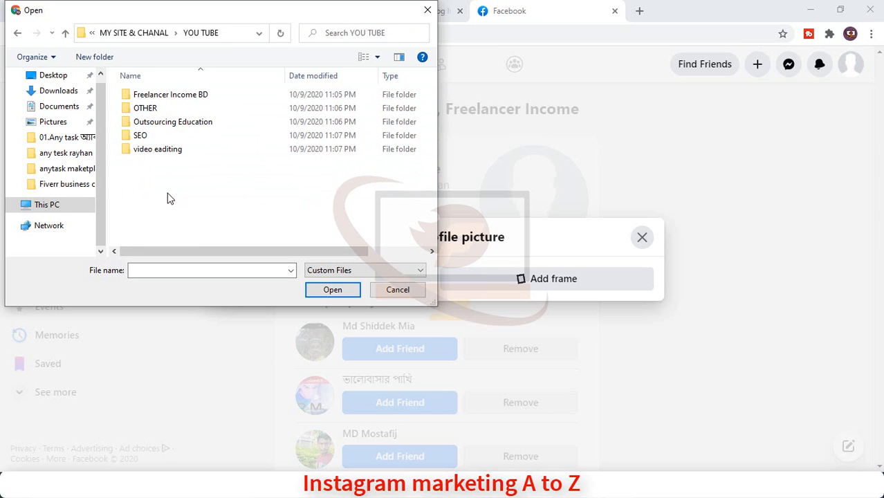
double_click(154, 94)
Step: Choose LOGO-2 from the logo folder as the profile picture and save it
left_click(157, 122)
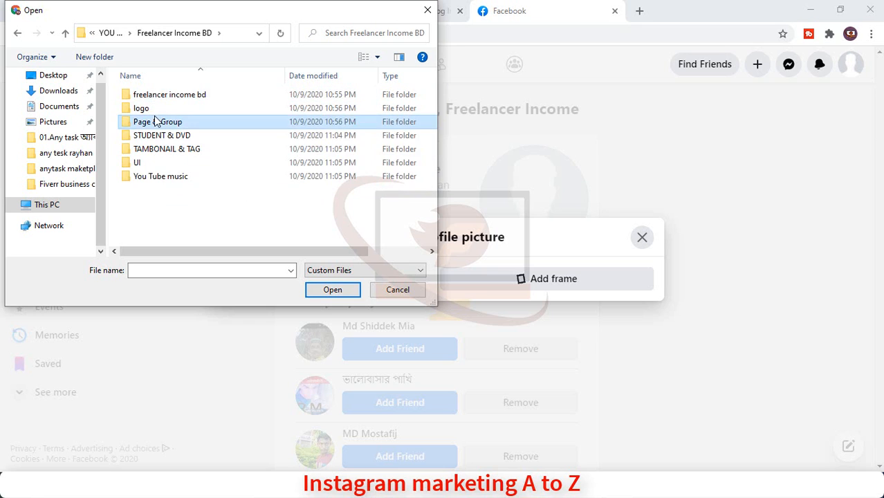
double_click(156, 122)
key("BackSpace")
left_click(154, 111)
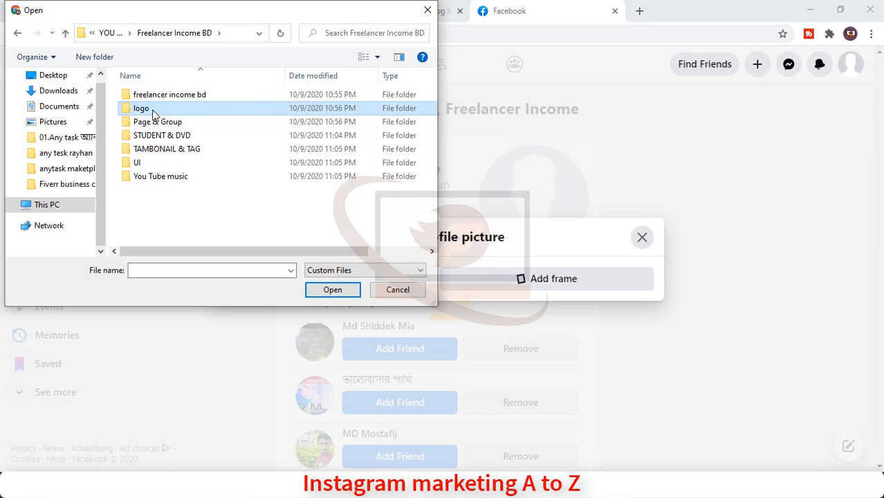
double_click(153, 111)
scroll(273, 197, "down", 3)
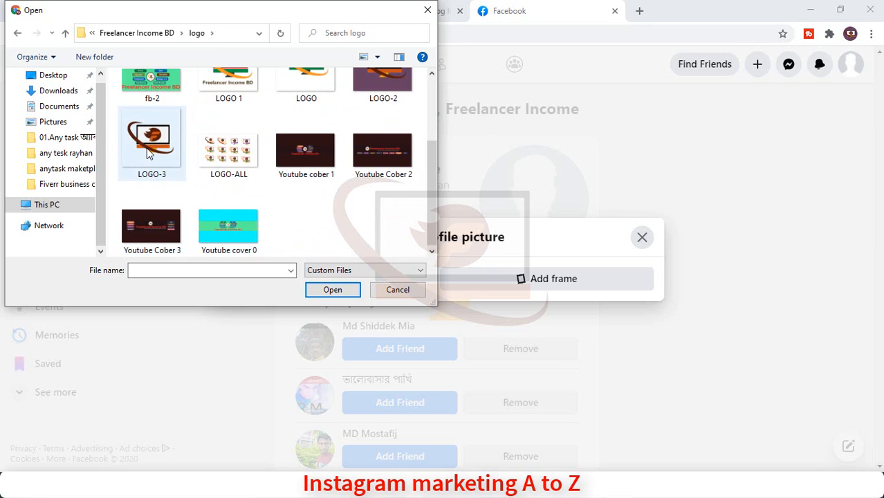
scroll(147, 154, "up", 1)
left_click(385, 112)
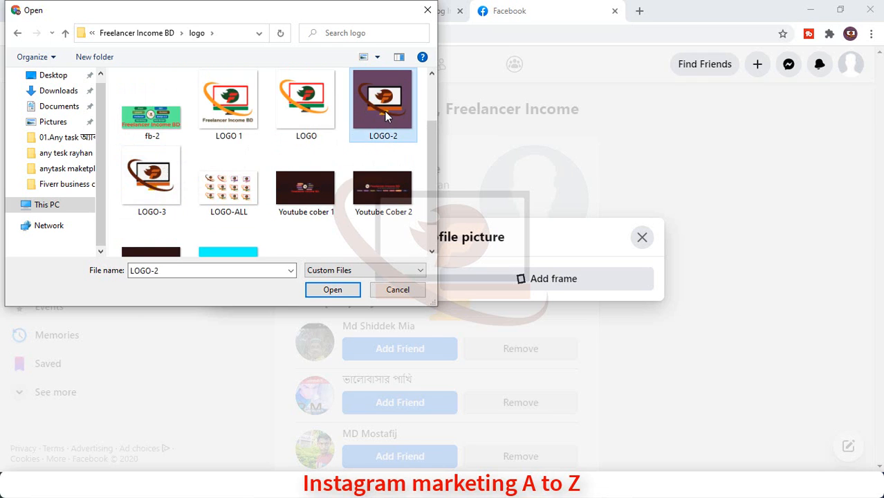
double_click(385, 111)
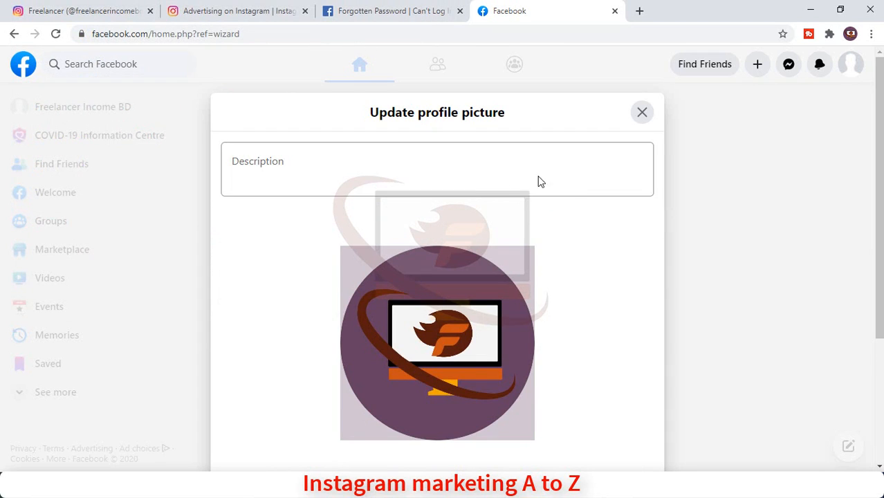
scroll(359, 199, "down", 3)
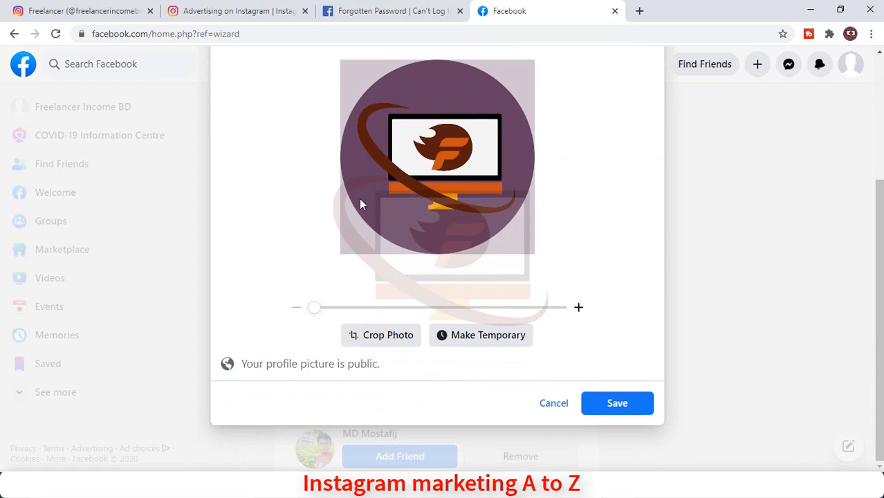
left_click(607, 404)
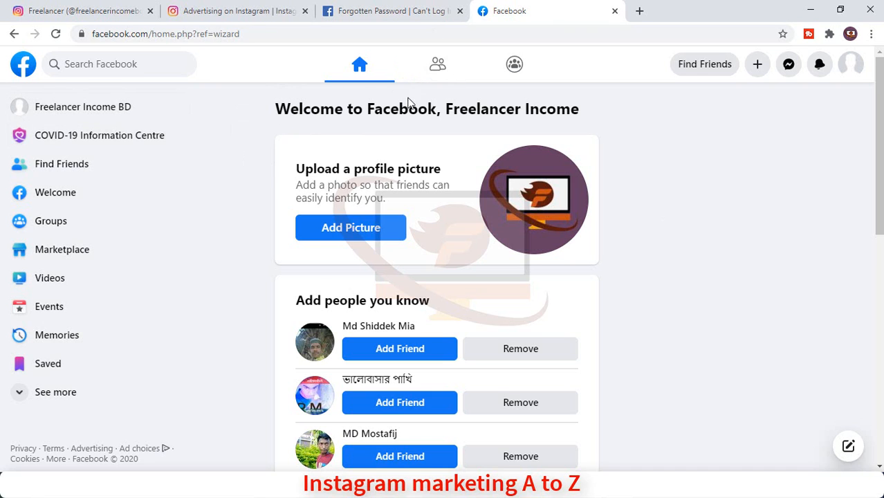
Step: Open Facebook's Friends and Groups pages and close the Forgotten Password page
left_click(438, 64)
left_click(514, 63)
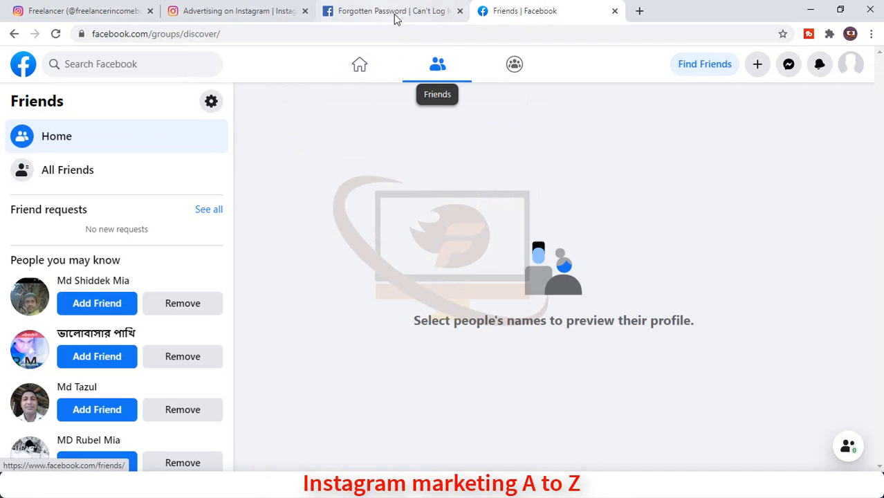
left_click(389, 14)
left_click(460, 11)
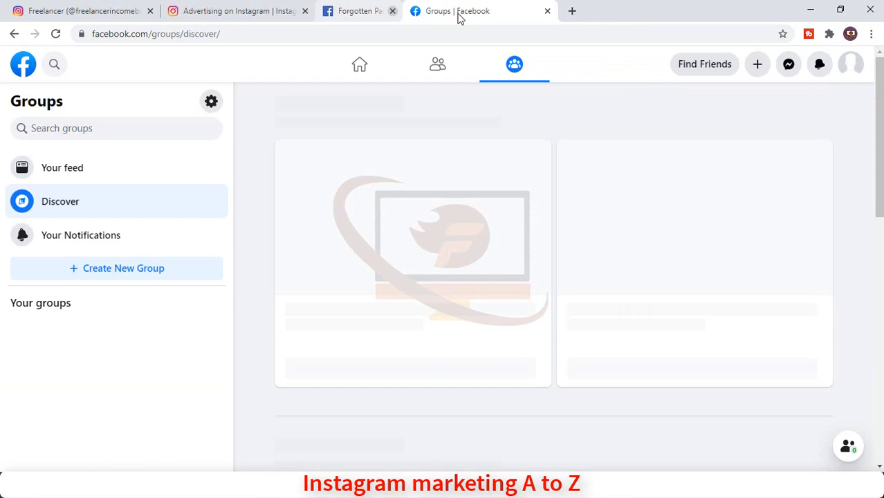
Step: Examine the Instagram advertising page and the group suggestions on Facebook
left_click(250, 14)
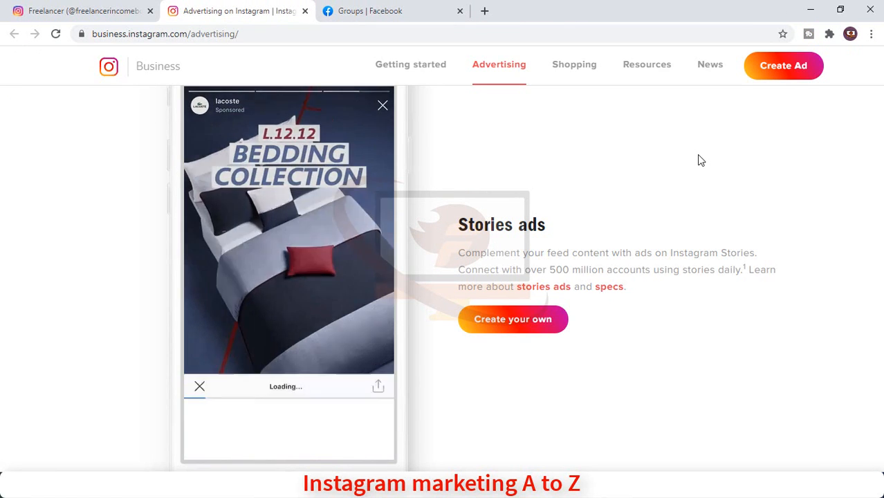
left_click(371, 12)
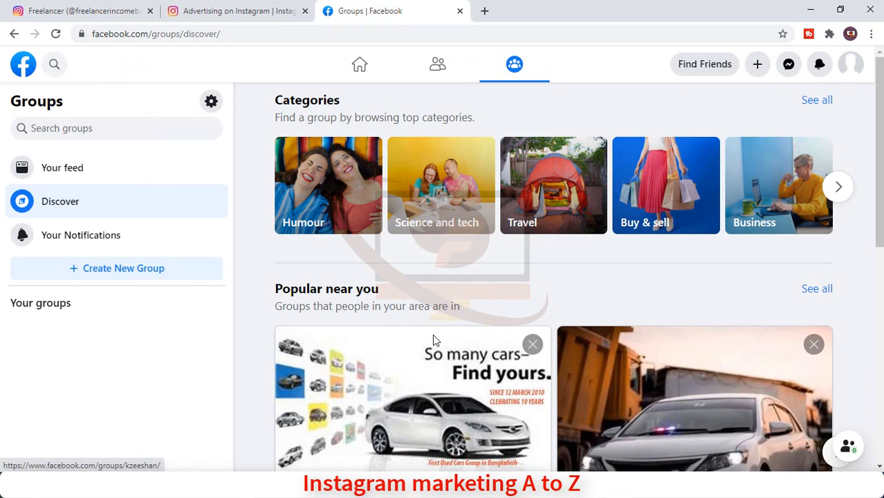
scroll(435, 339, "down", 7)
scroll(433, 339, "up", 8)
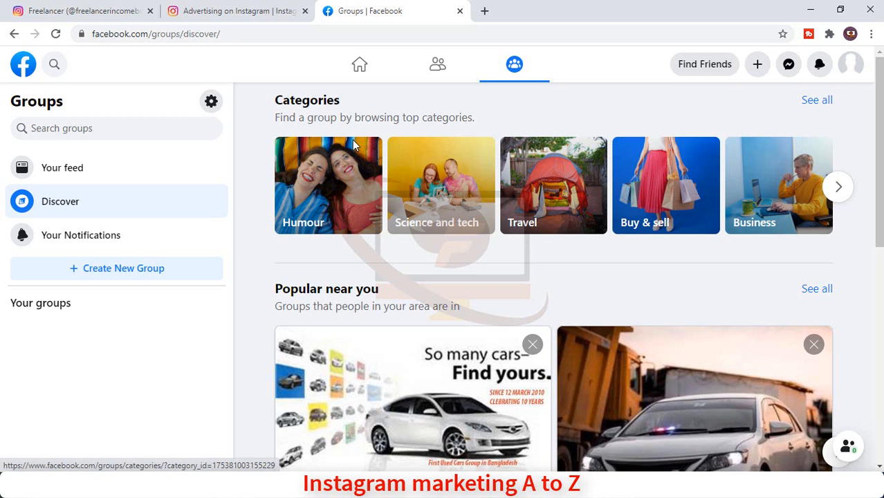
left_click(255, 11)
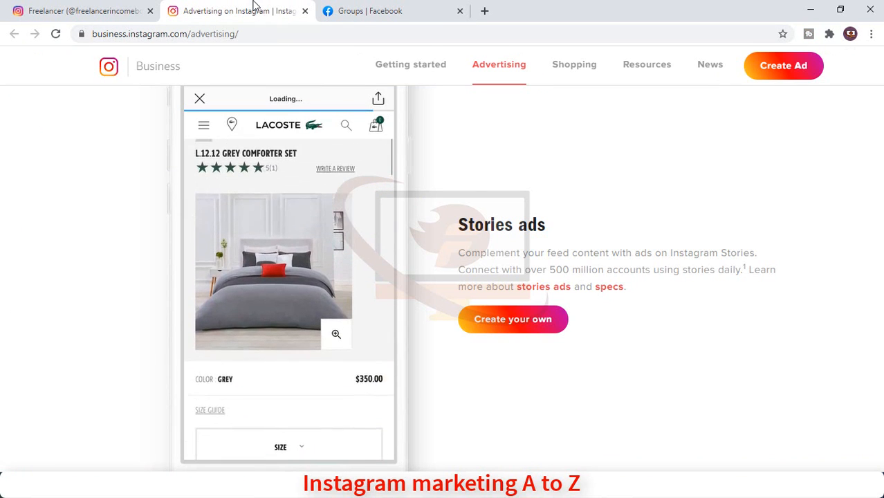
scroll(227, 197, "up", 5)
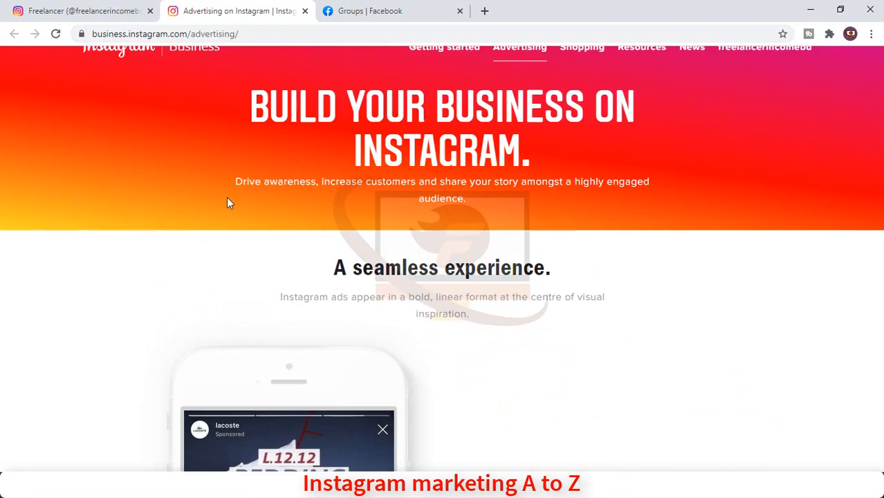
scroll(228, 219, "down", 2)
scroll(228, 219, "down", 2)
scroll(557, 231, "up", 3)
scroll(703, 255, "down", 5)
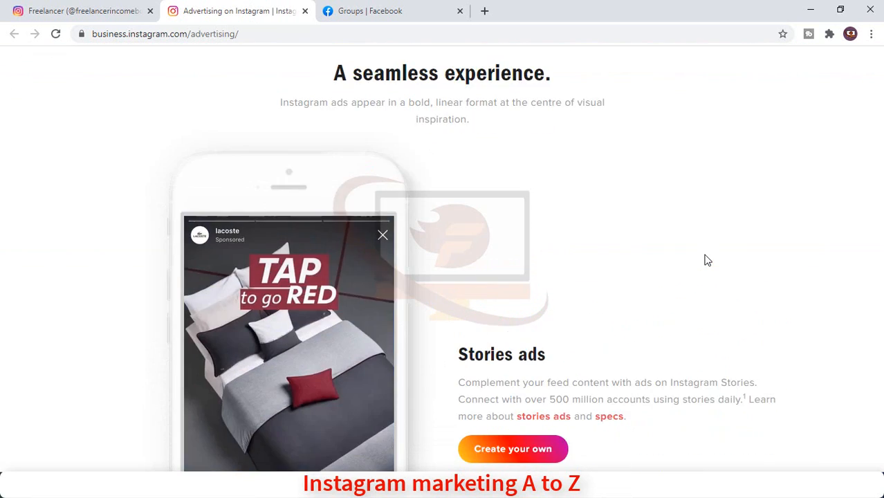
scroll(702, 255, "down", 3)
Step: Start creating an ad from the Instagram advertising page, dismiss the introduction to view the Create a Page form, and close it
left_click(773, 65)
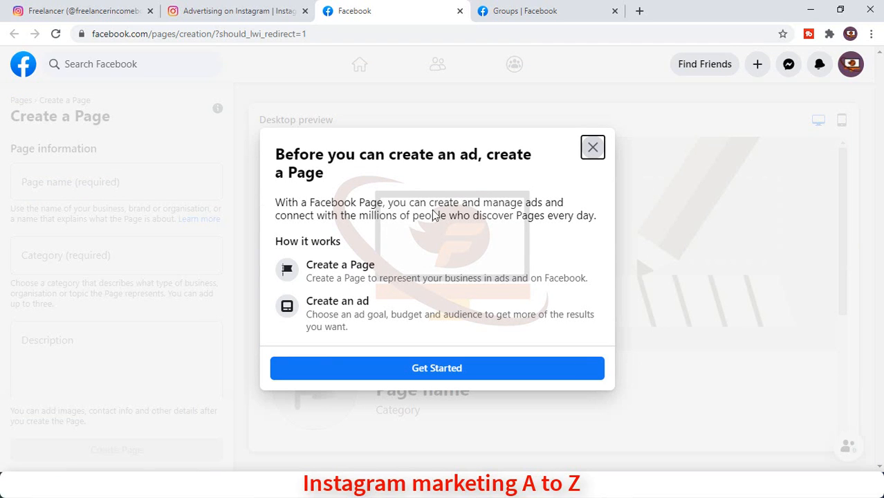
left_click(593, 147)
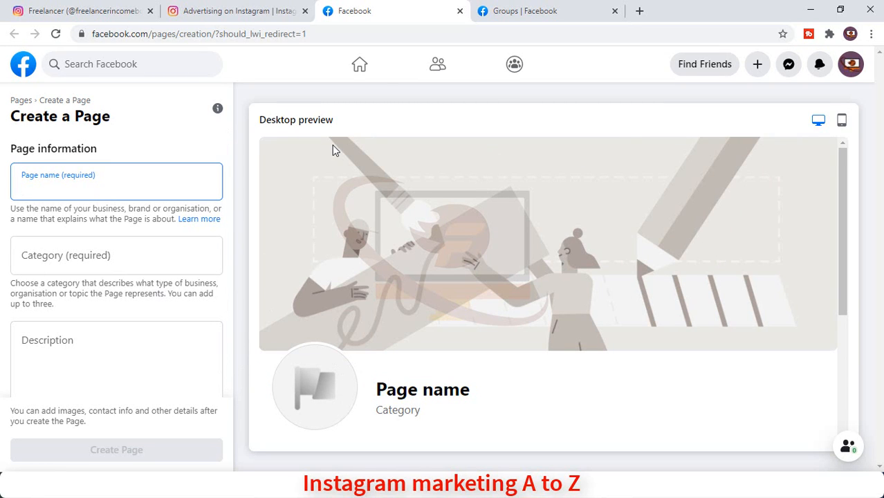
left_click(460, 11)
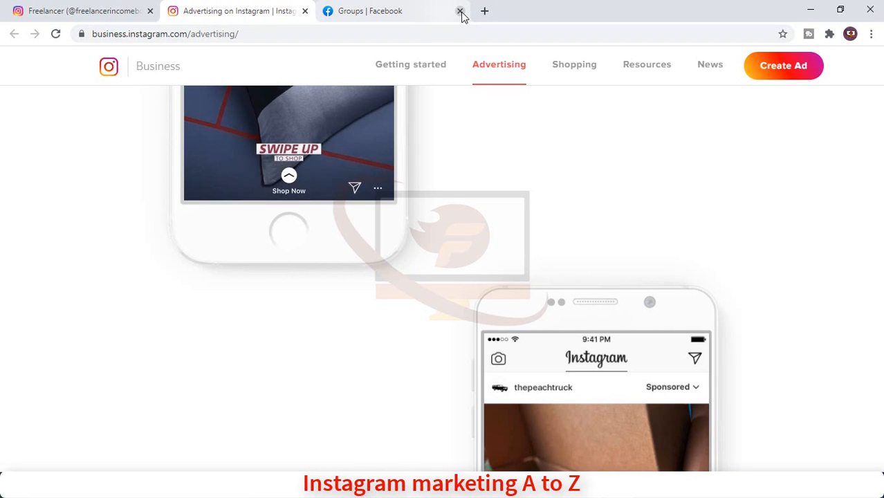
Step: Review the Stories ads section of the Instagram advertising page and return to the Instagram account's options
scroll(706, 221, "up", 5)
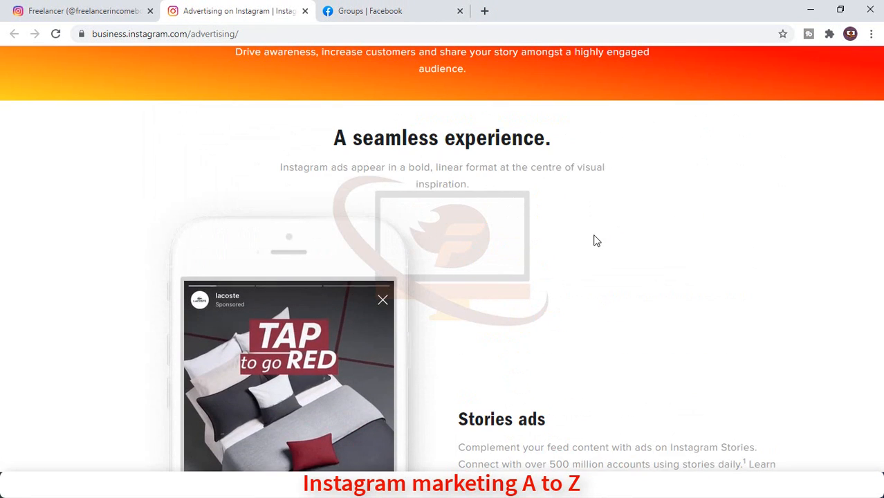
scroll(594, 240, "down", 3)
scroll(546, 311, "up", 6)
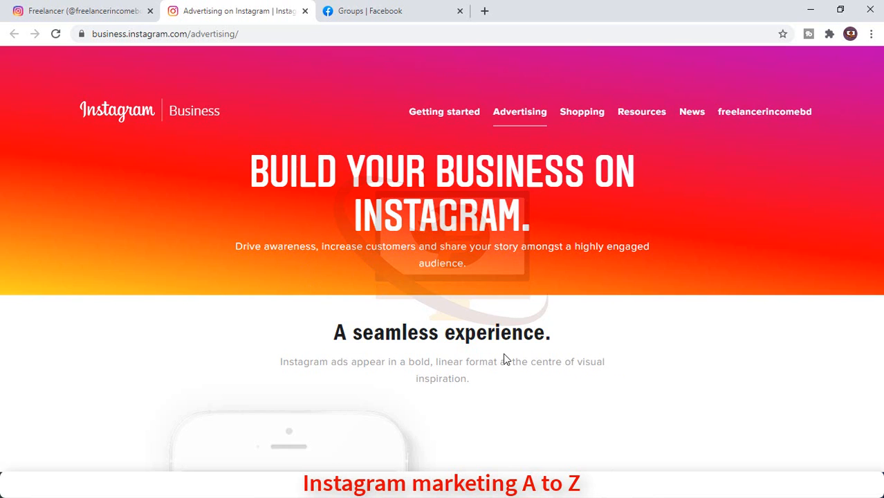
scroll(504, 358, "down", 3)
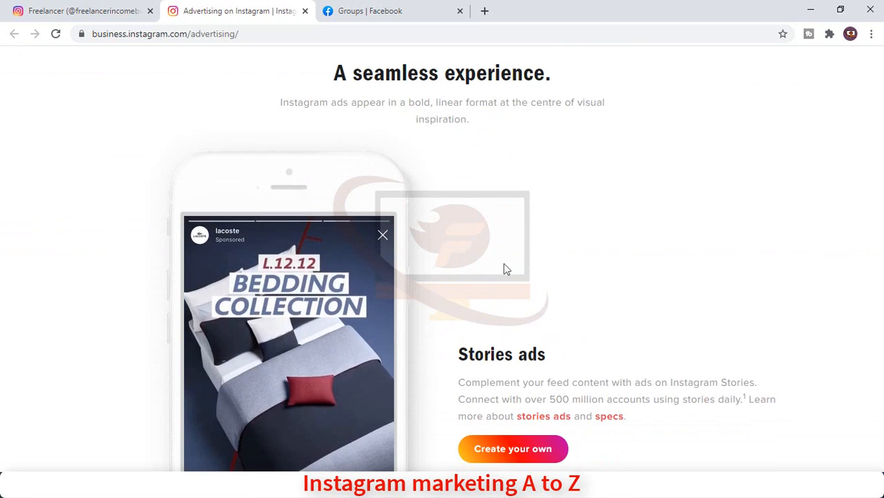
scroll(503, 267, "down", 2)
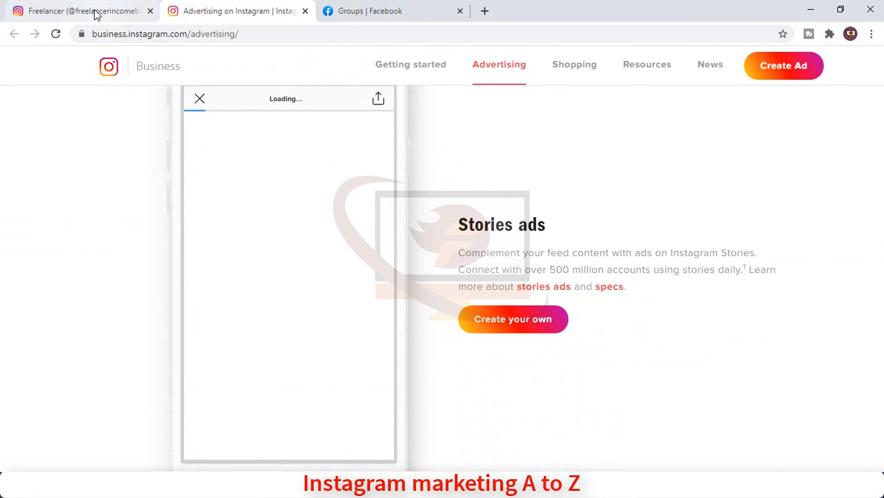
left_click(96, 11)
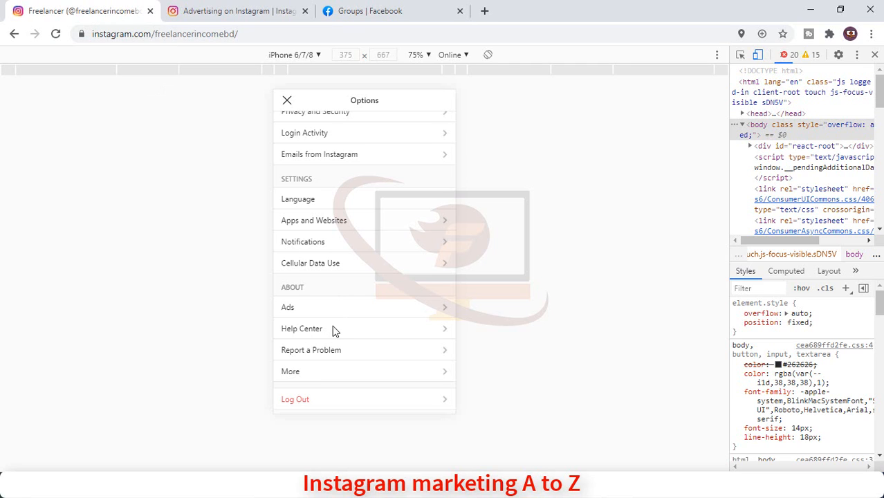
left_click(236, 9)
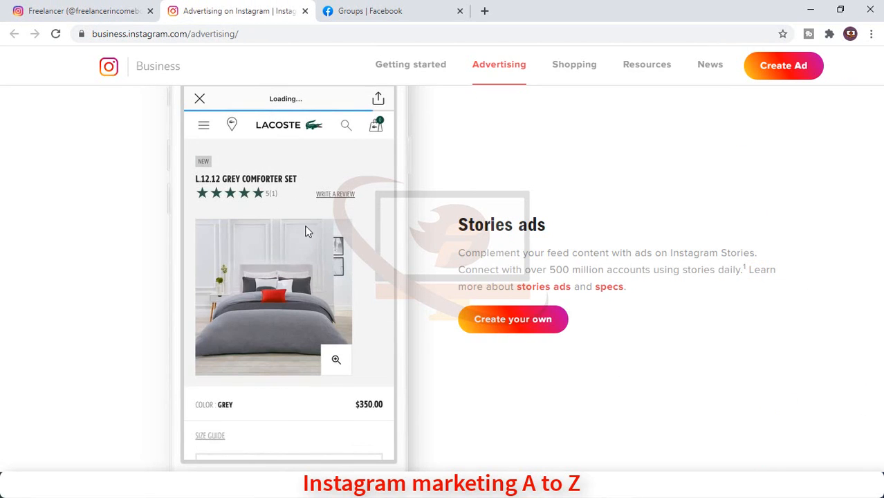
scroll(347, 217, "up", 5)
scroll(559, 287, "down", 4)
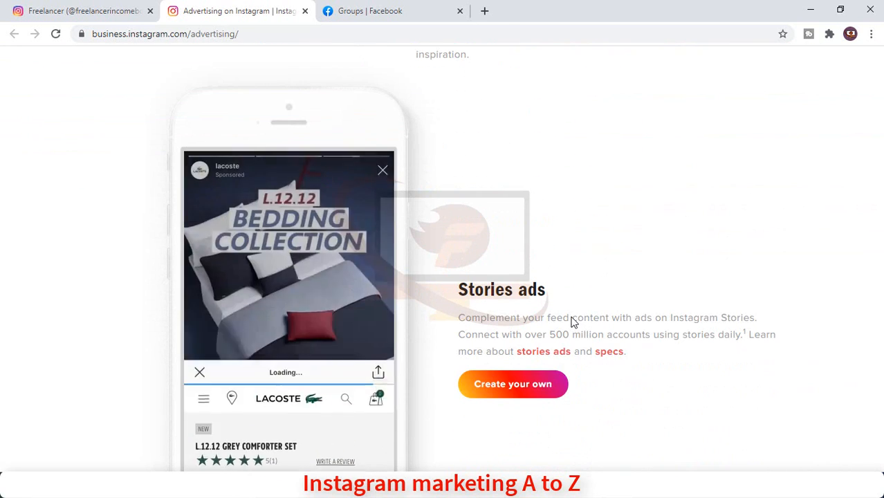
scroll(320, 302, "up", 5)
scroll(320, 302, "down", 5)
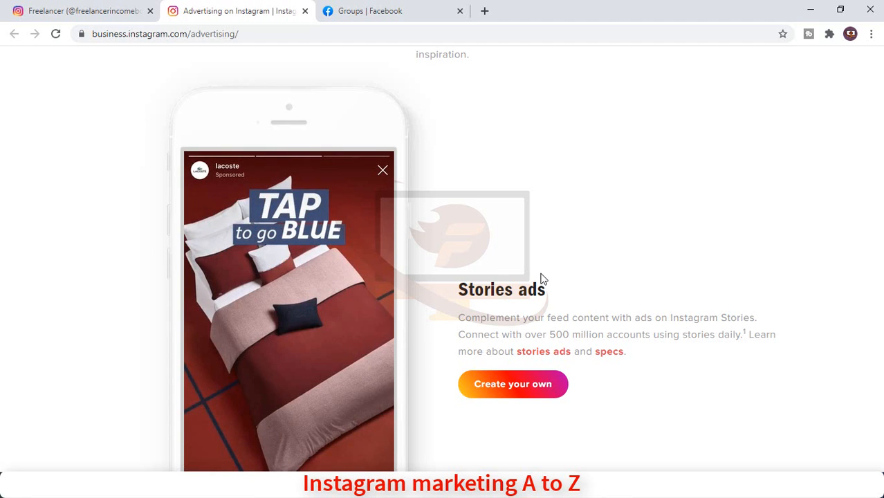
scroll(542, 277, "down", 2)
left_click(374, 14)
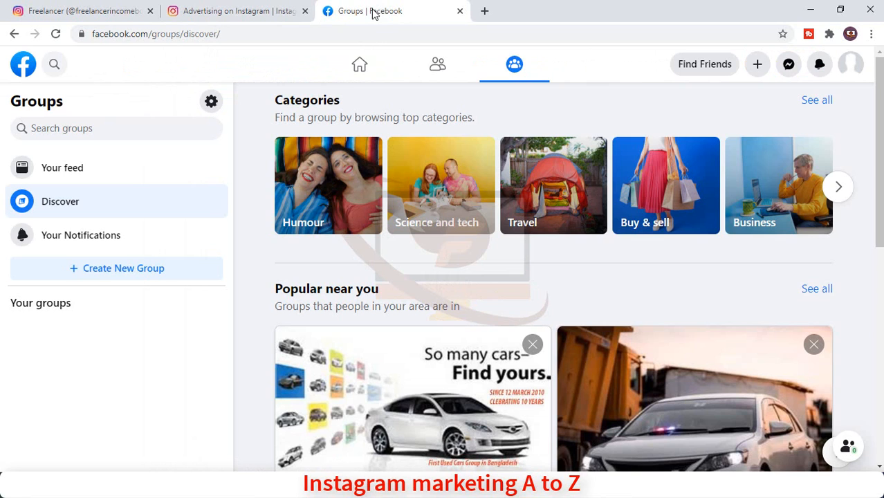
left_click(64, 14)
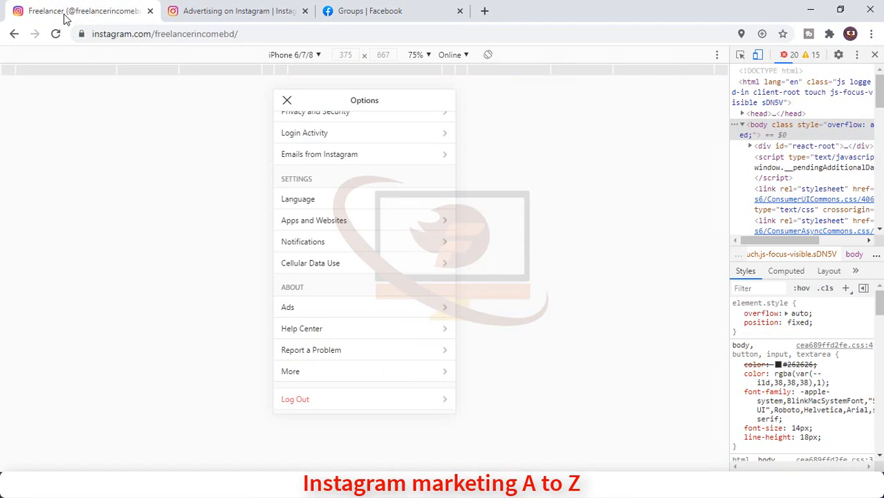
Step: Review the account, settings and about entries in the Instagram options list
scroll(356, 263, "down", 1)
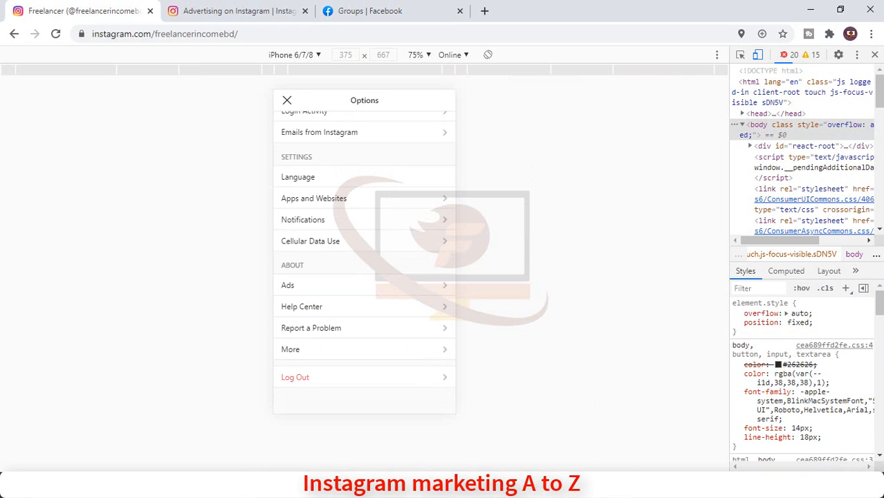
left_click(585, 274)
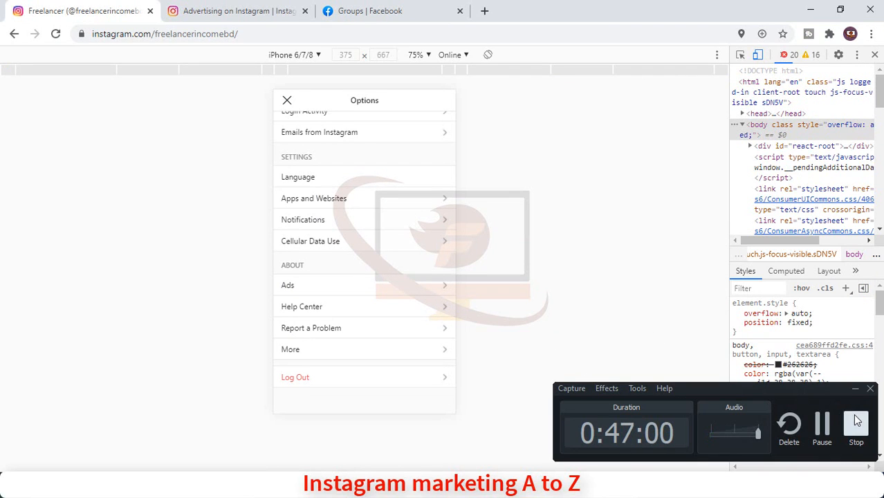
left_click(855, 389)
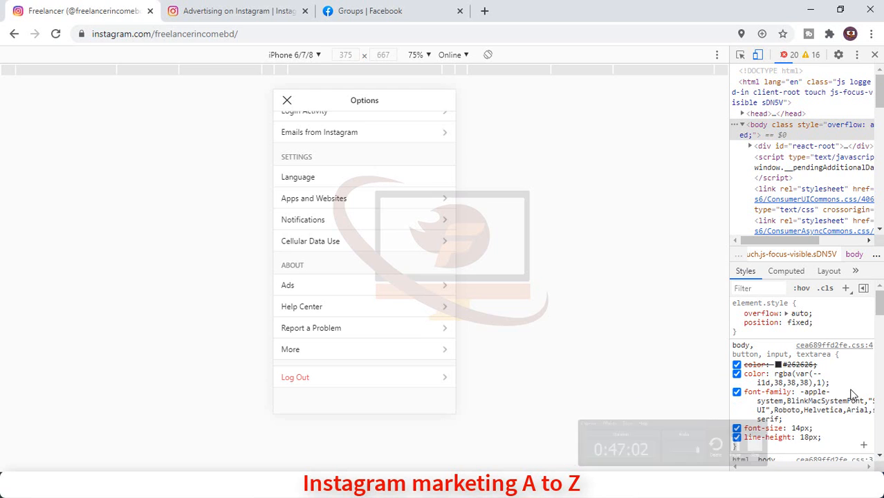
scroll(322, 313, "up", 2)
scroll(321, 313, "down", 3)
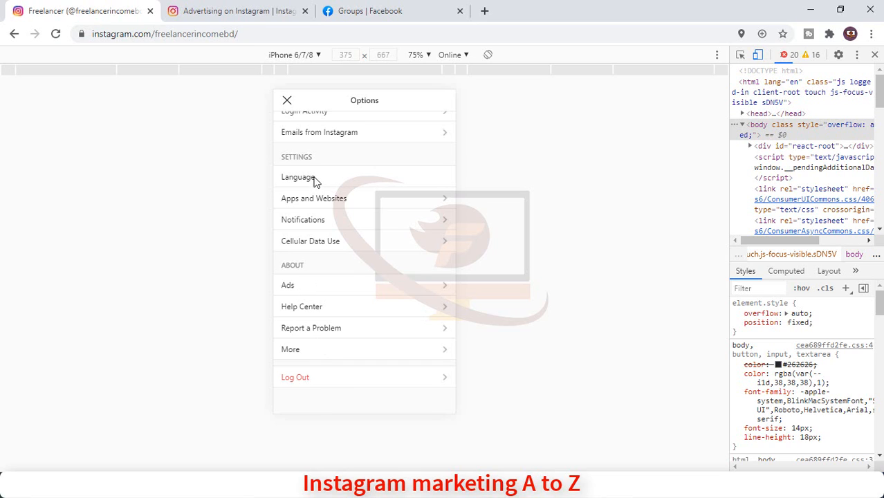
scroll(333, 241, "up", 3)
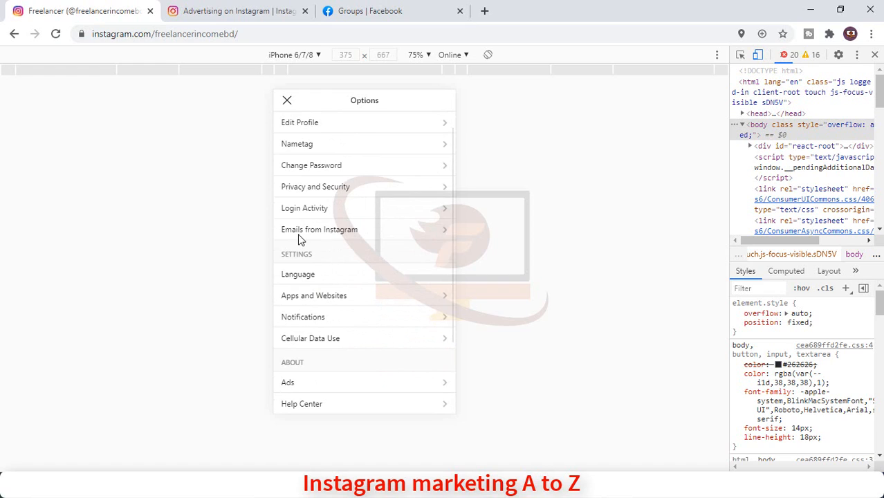
scroll(386, 235, "up", 1)
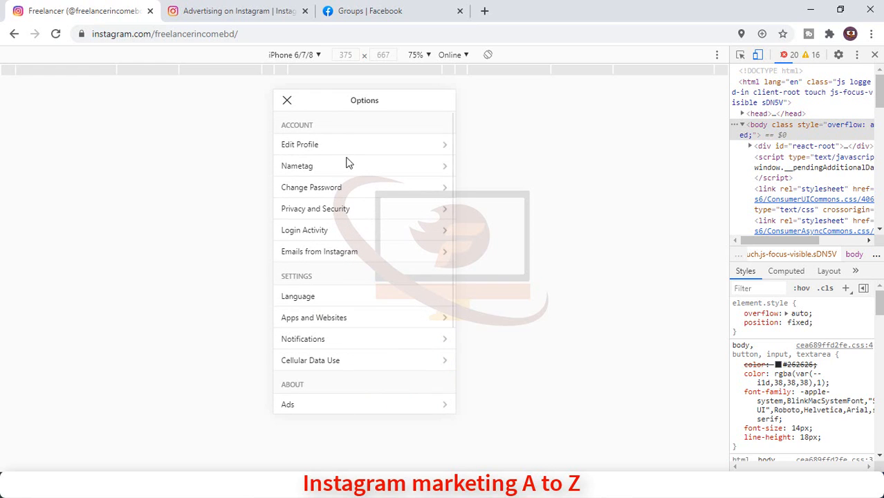
left_click(588, 486)
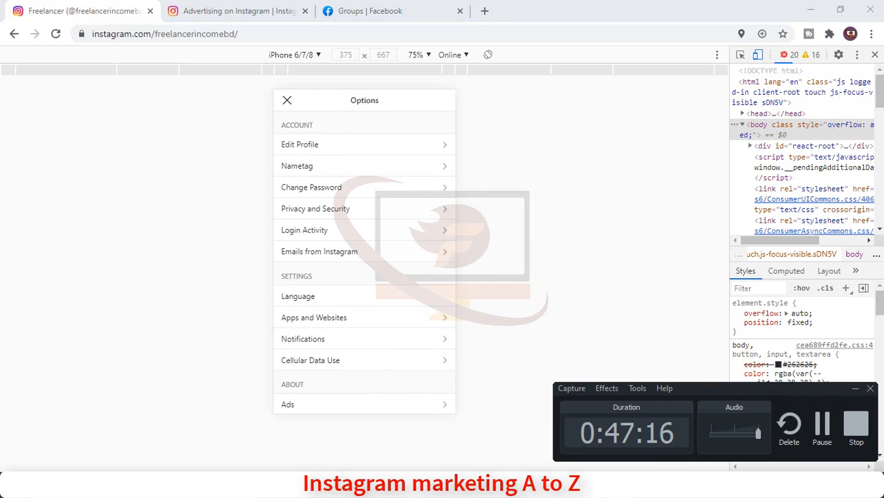
left_click(822, 434)
left_click(821, 434)
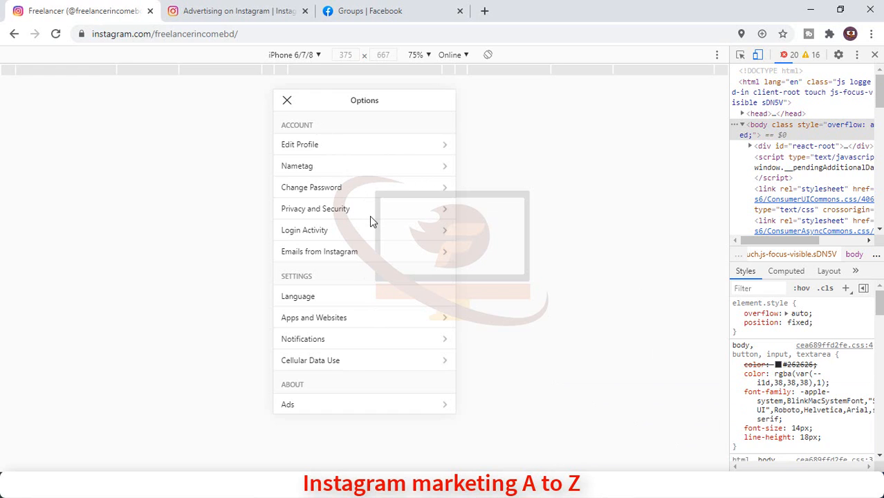
scroll(366, 221, "down", 3)
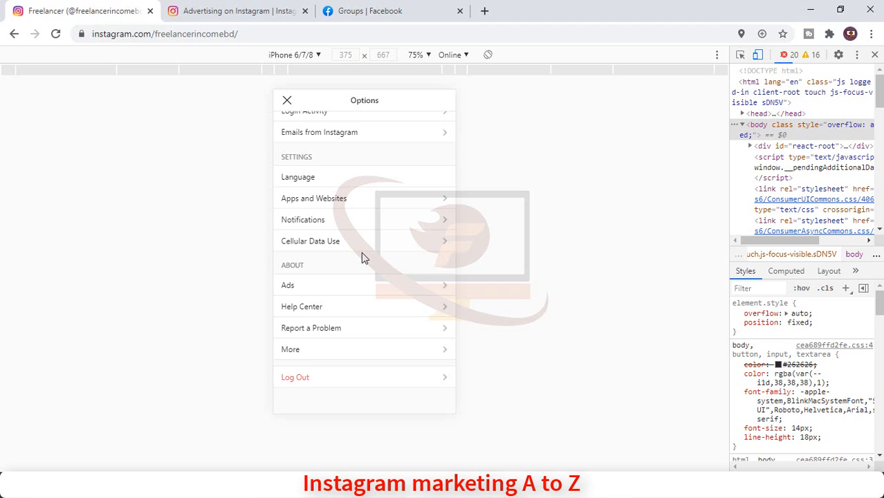
scroll(361, 257, "up", 3)
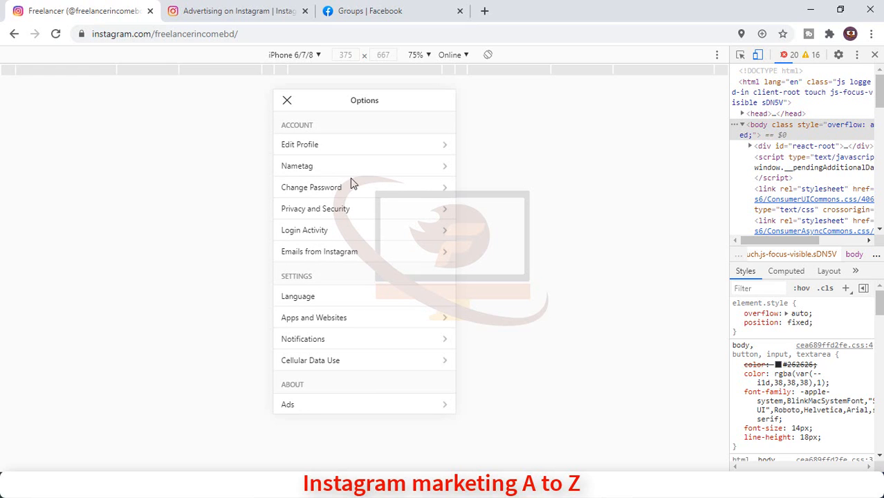
scroll(336, 300, "down", 3)
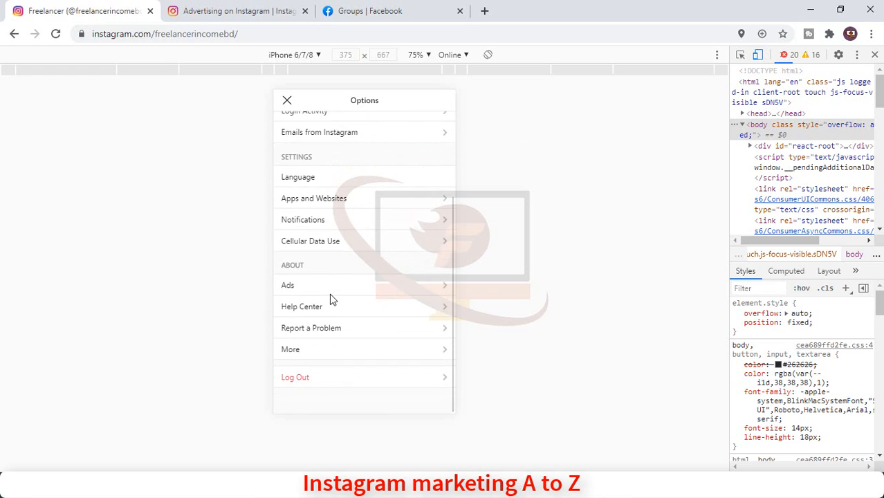
scroll(336, 301, "up", 3)
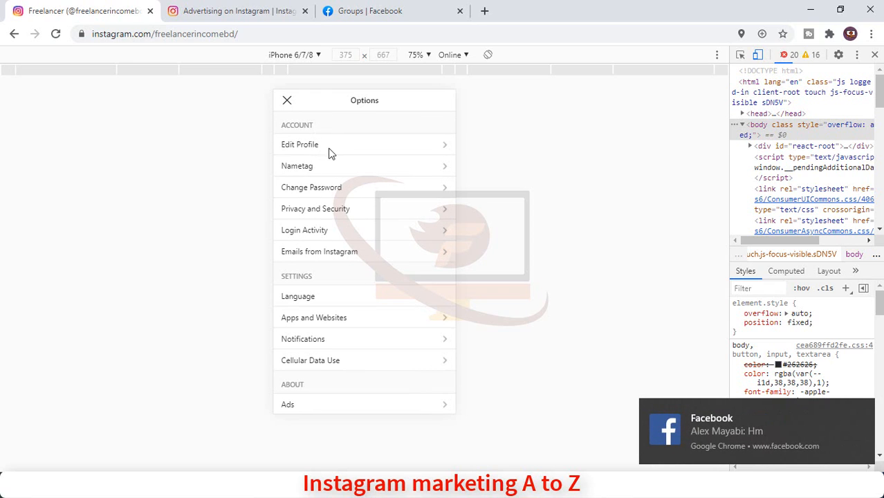
Step: Open the Instagram profile for editing and start a new line below the bio text "This Is freelancing Institution."
left_click(317, 146)
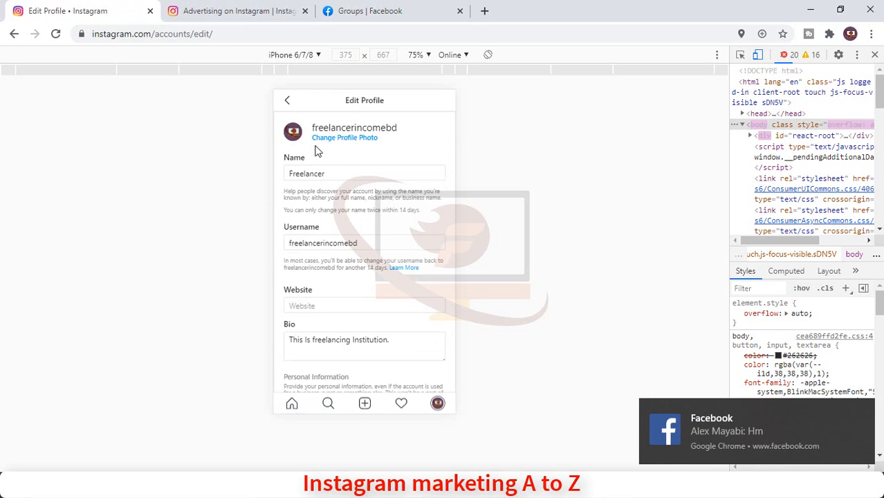
scroll(331, 229, "down", 1)
scroll(331, 235, "down", 1)
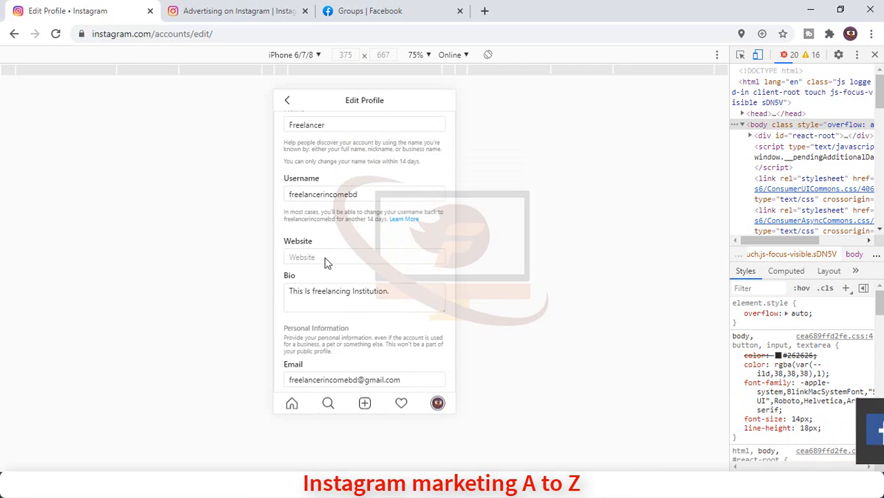
scroll(330, 251, "down", 1)
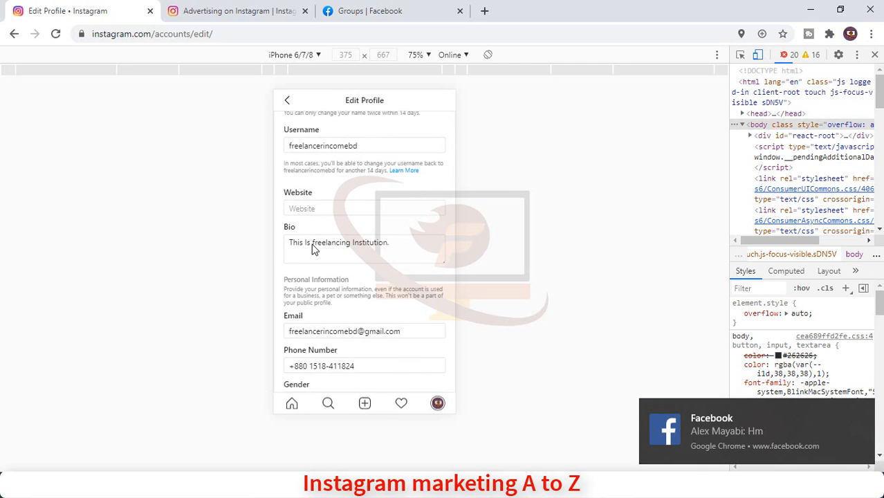
left_click(399, 249)
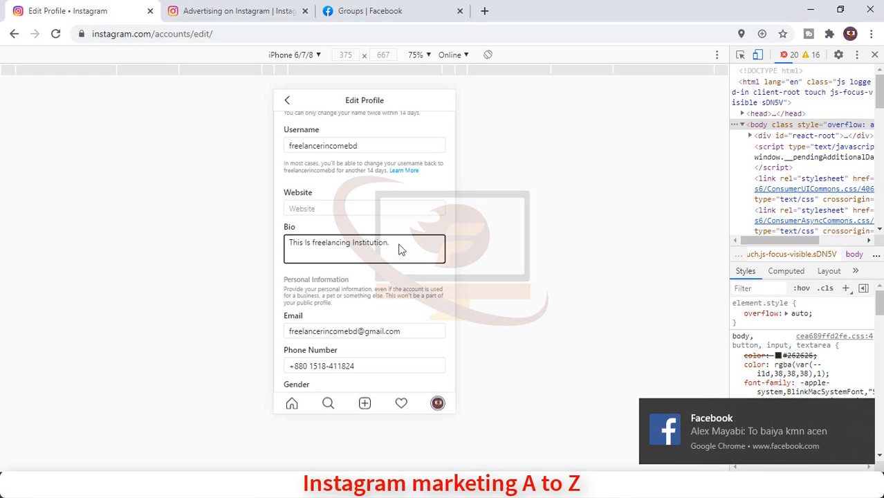
type("#")
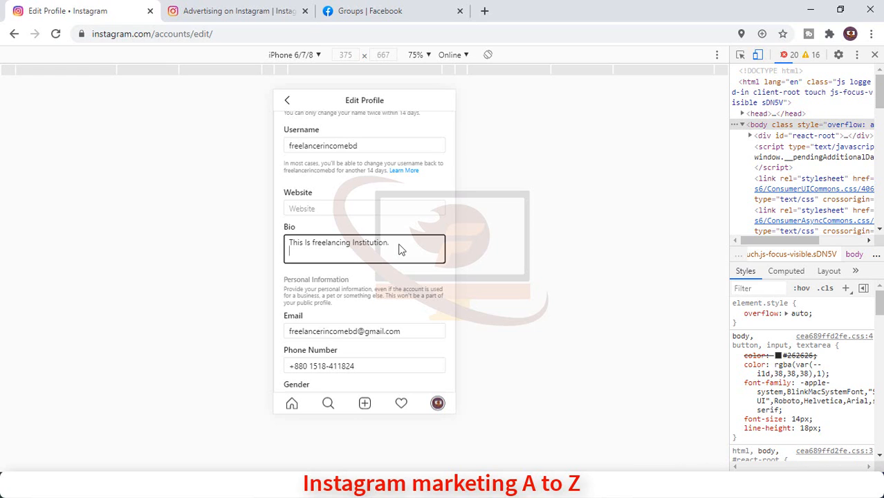
Step: Search Google in a new tab for "freelancer hastag" and switch to the results for the corrected spelling "freelancer hashtag"
left_click(485, 11)
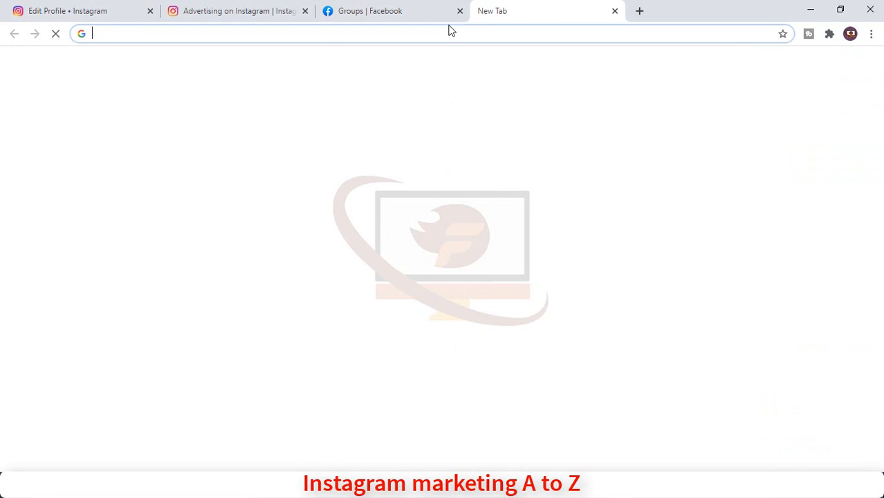
left_click(313, 254)
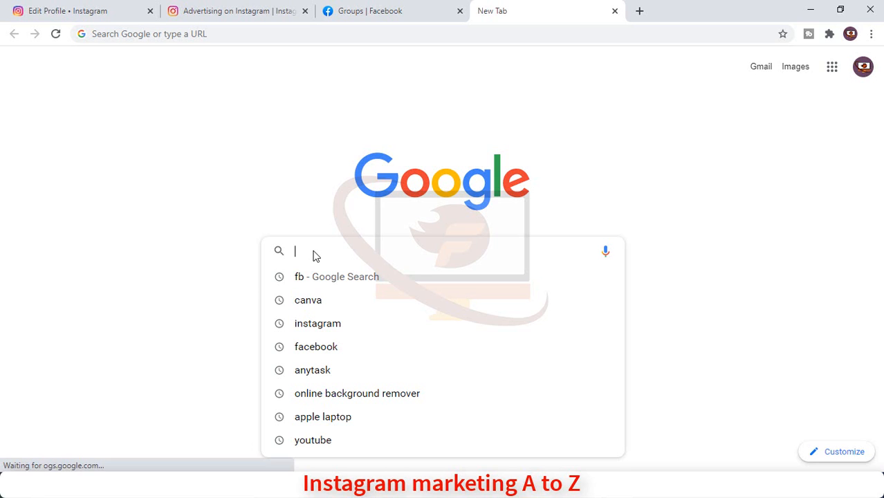
type("freelan")
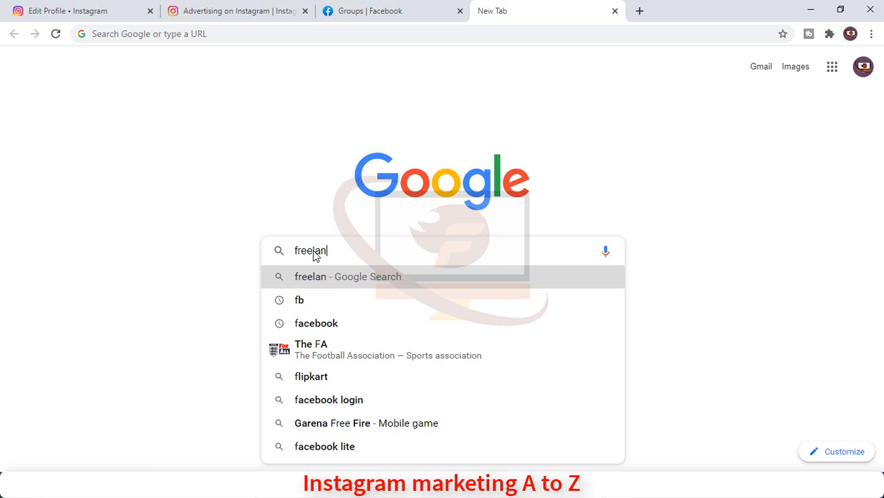
type("cer h")
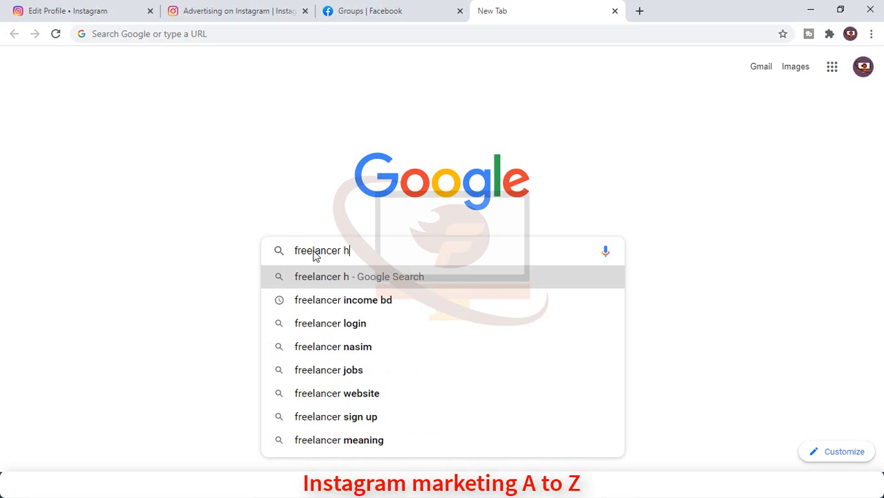
type("astag")
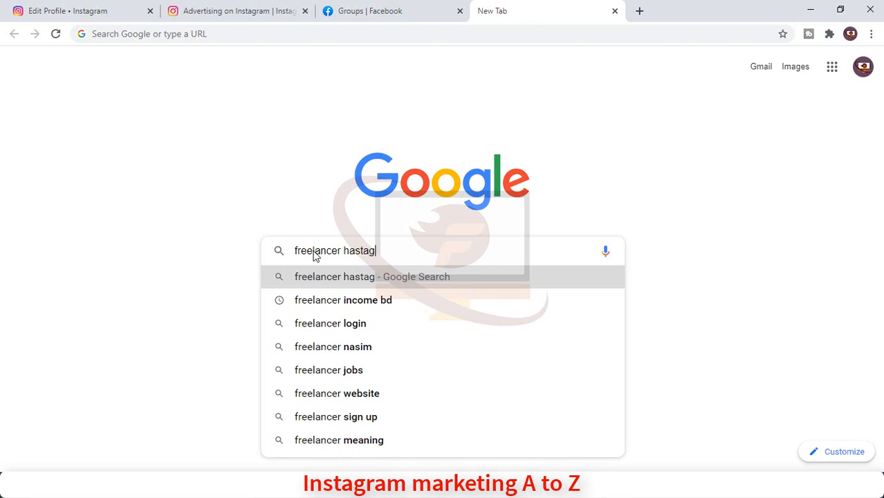
key("Return")
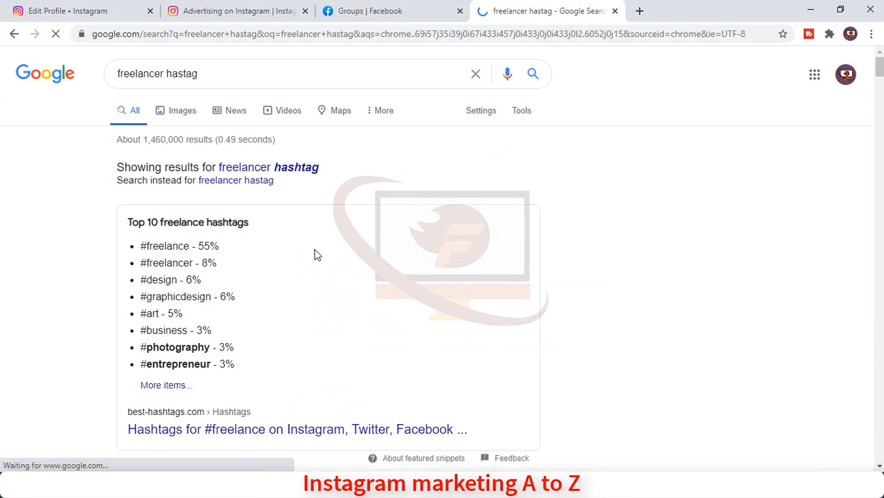
left_click(293, 171)
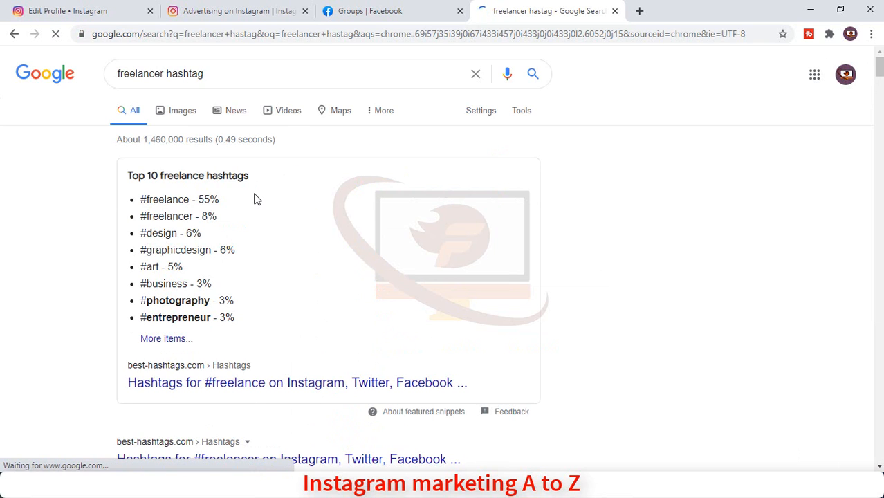
Step: Copy the most popular Instagram freelancer hashtags from best-hashtags.com and paste them into the Instagram profile's bio
scroll(252, 197, "down", 3)
left_click(172, 272)
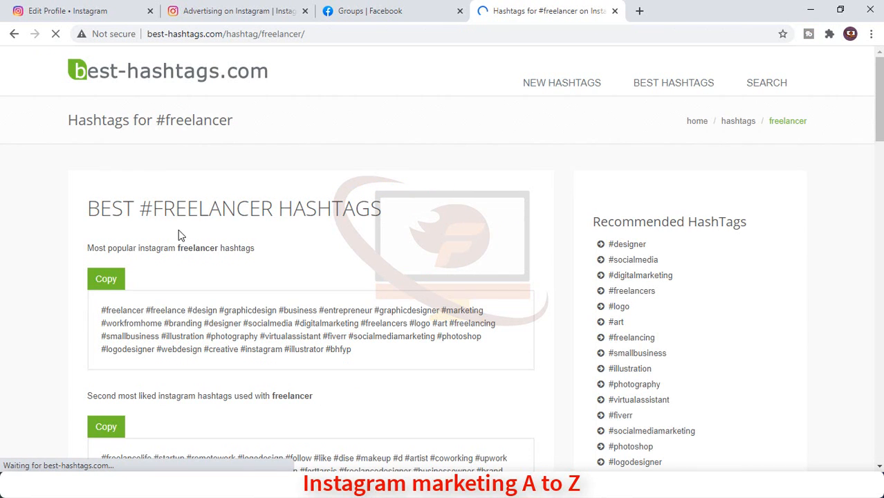
scroll(179, 229, "down", 1)
left_click(106, 217)
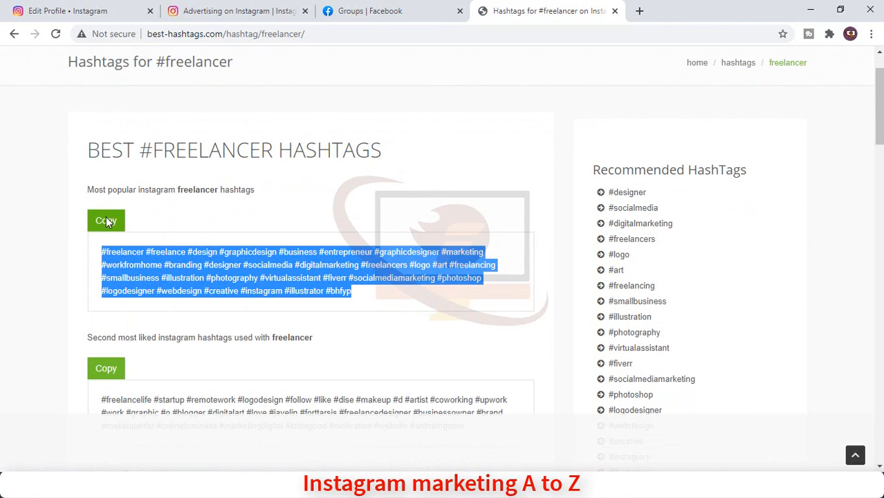
left_click(67, 10)
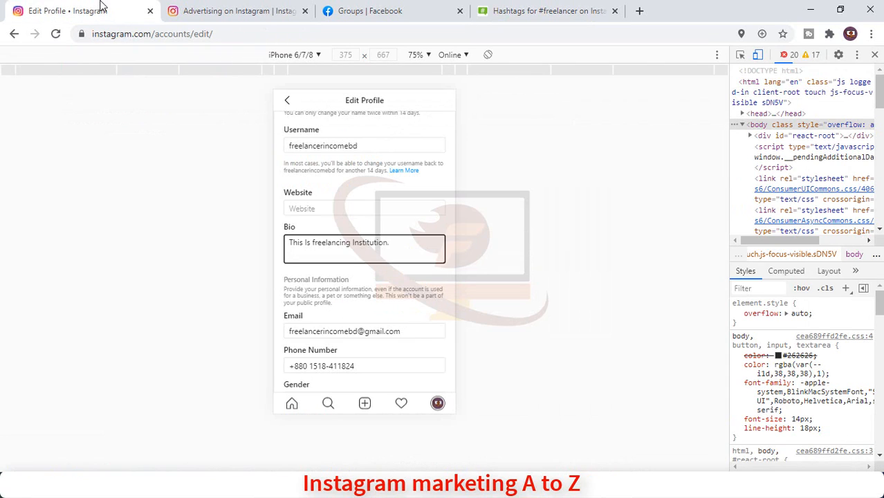
key("ctrl+v")
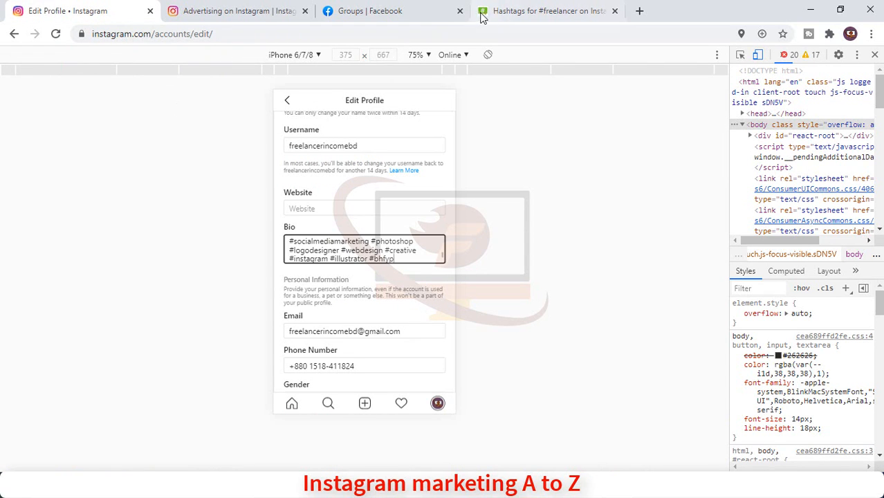
Step: Examine the hashtag report and related hashtag lists on the best-hashtags.com freelancer page, and return to the Google search results
key("ctrl+4")
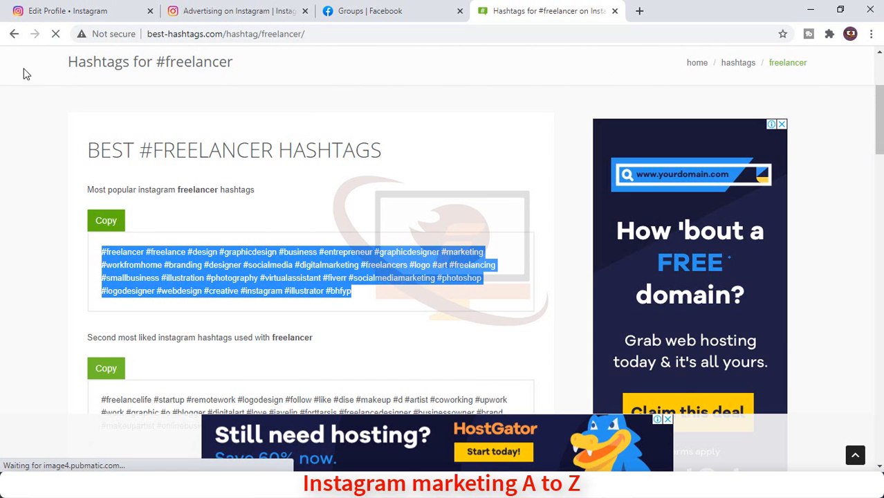
scroll(215, 294, "down", 6)
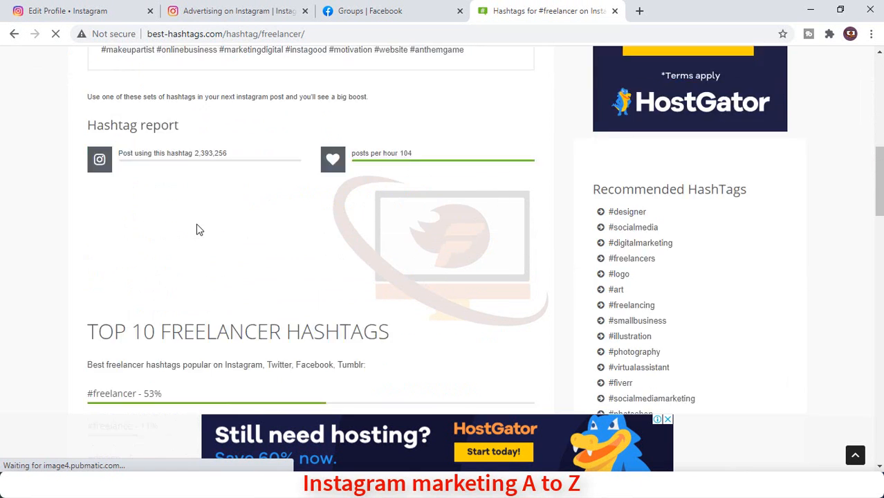
scroll(197, 223, "down", 10)
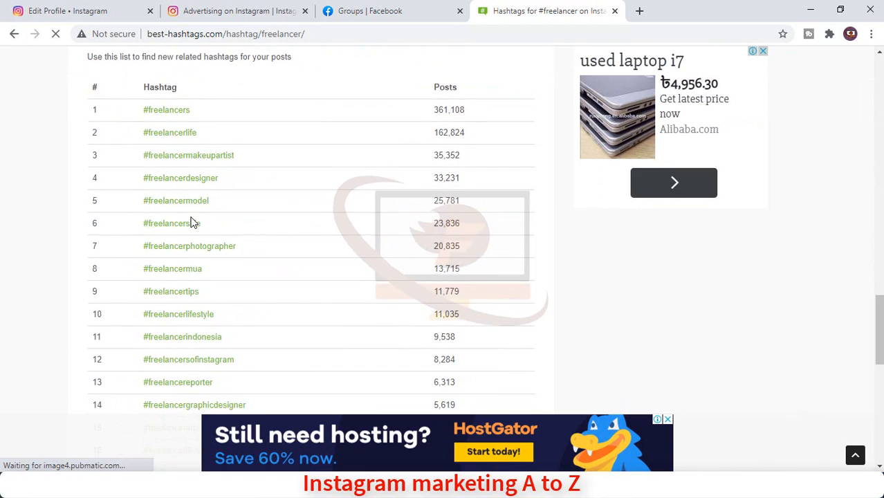
scroll(193, 223, "up", 8)
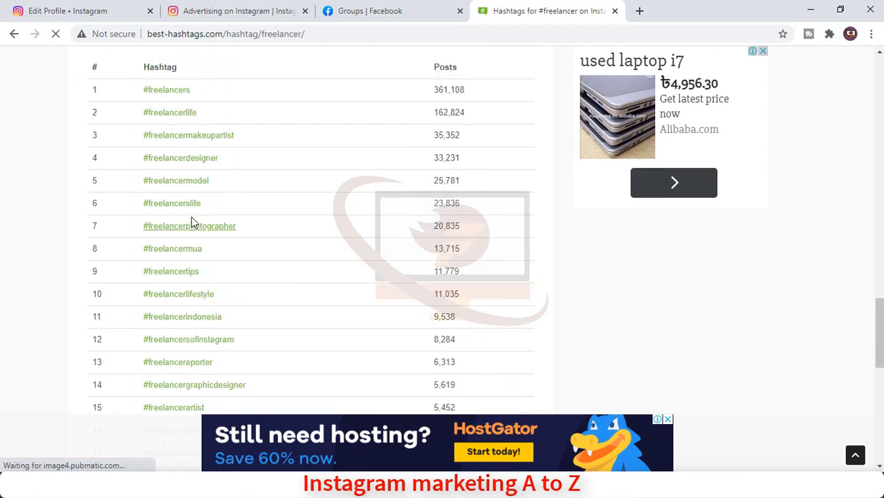
scroll(193, 222, "up", 7)
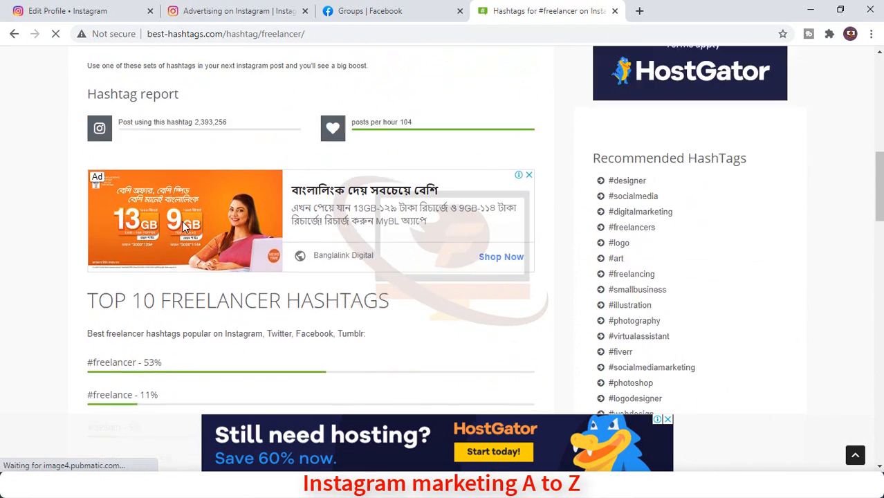
scroll(183, 227, "up", 5)
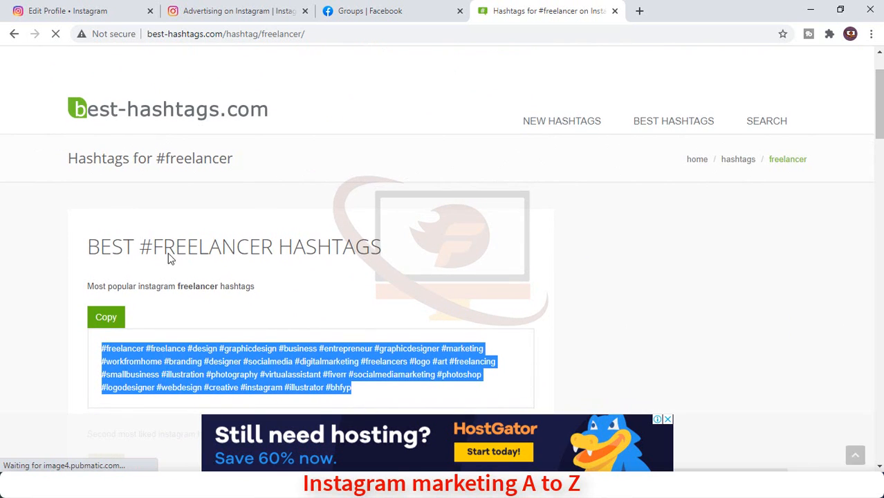
scroll(126, 193, "down", 6)
left_click(13, 34)
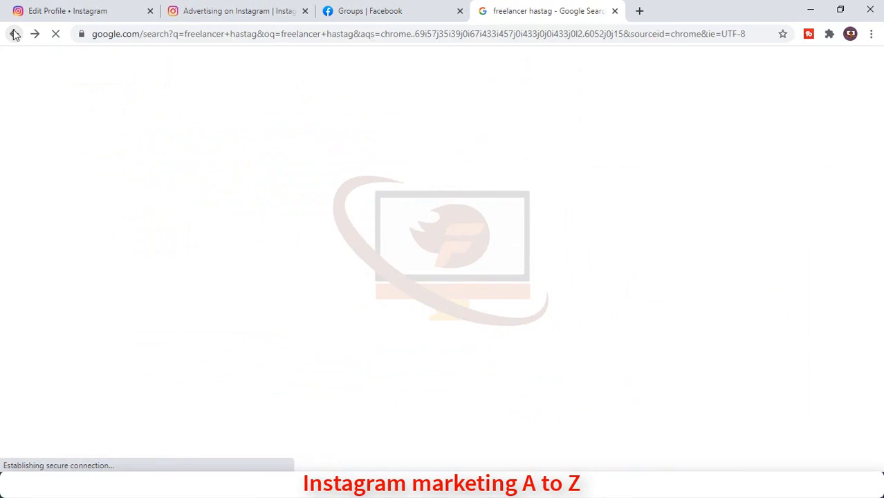
Step: Open the ritetag.com search result on freelancers hashtags popular on Twitter and Instagram in a new tab
scroll(303, 281, "down", 5)
scroll(303, 280, "down", 4)
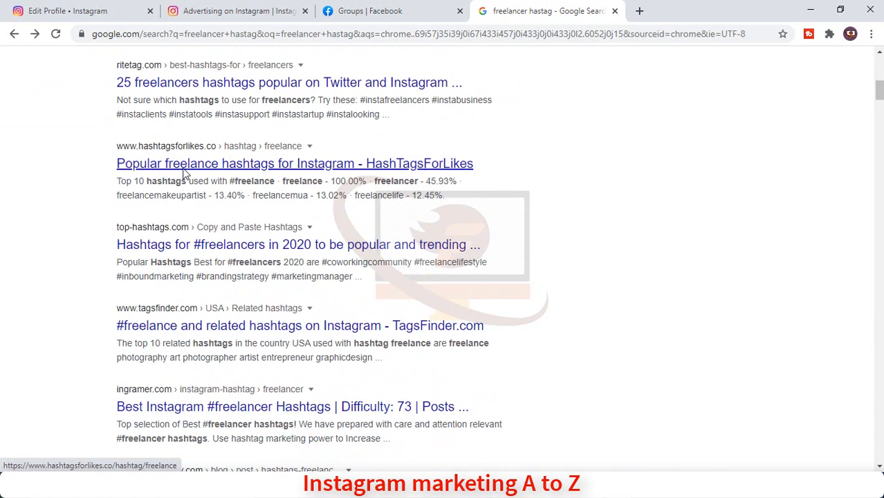
right_click(182, 95)
left_click(212, 104)
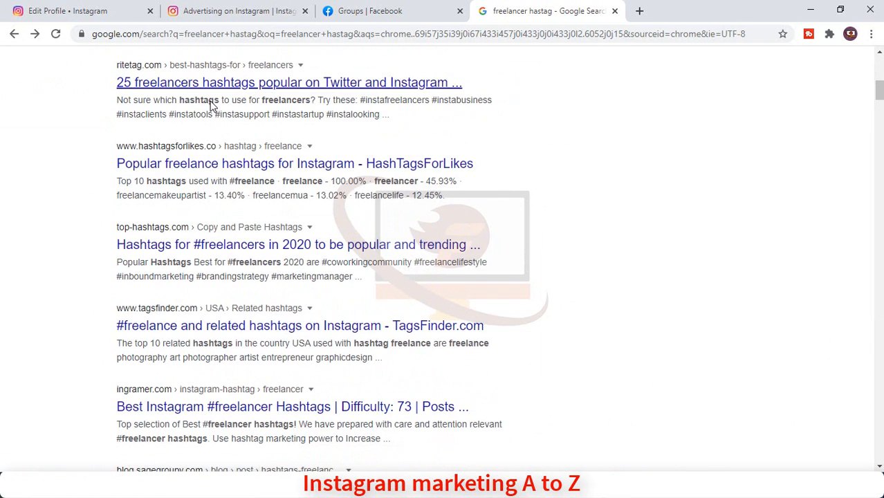
left_click(632, 8)
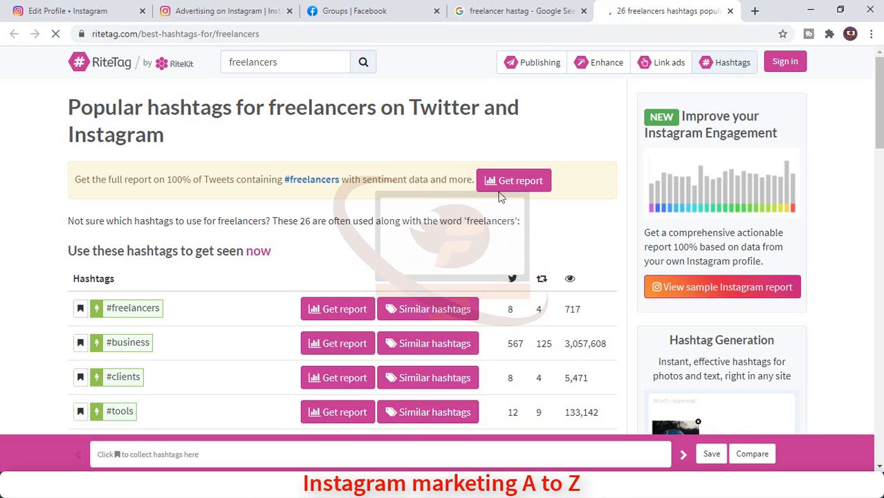
Step: Examine RiteTag's hashtag lists for freelancers, including the Instagram-only hashtags and the related hashtag map
scroll(201, 250, "down", 15)
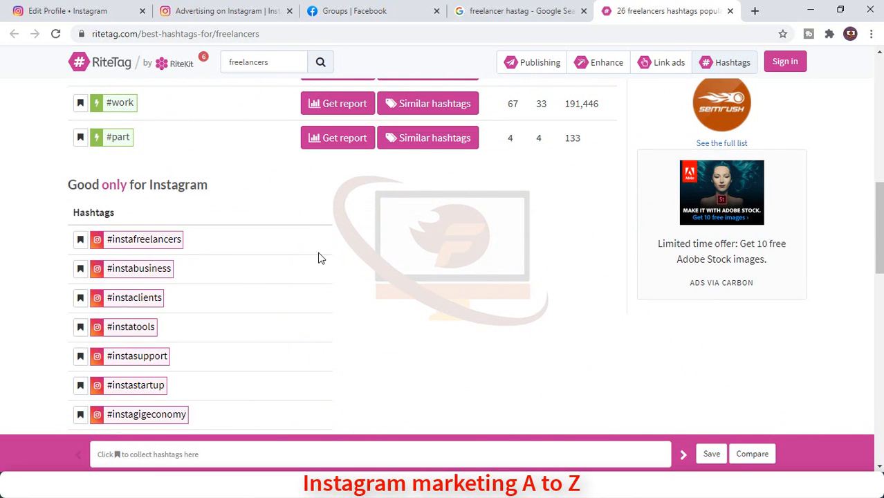
scroll(319, 258, "up", 2)
scroll(148, 251, "down", 3)
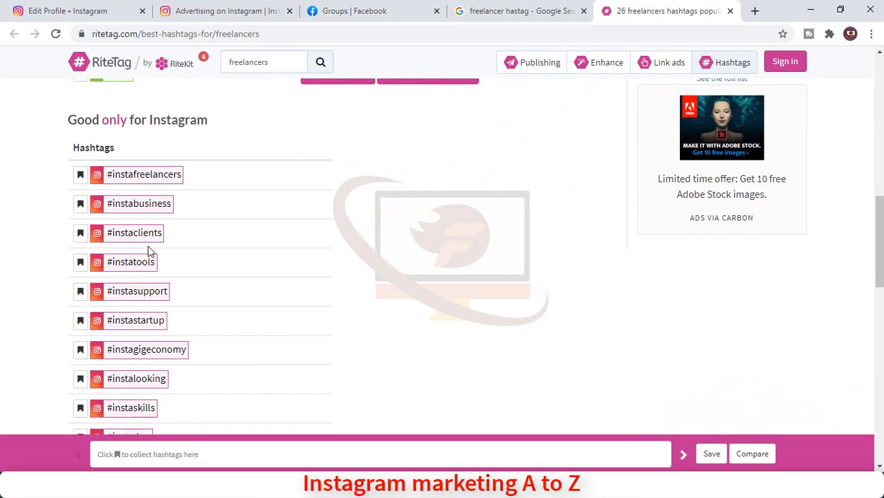
scroll(148, 251, "down", 5)
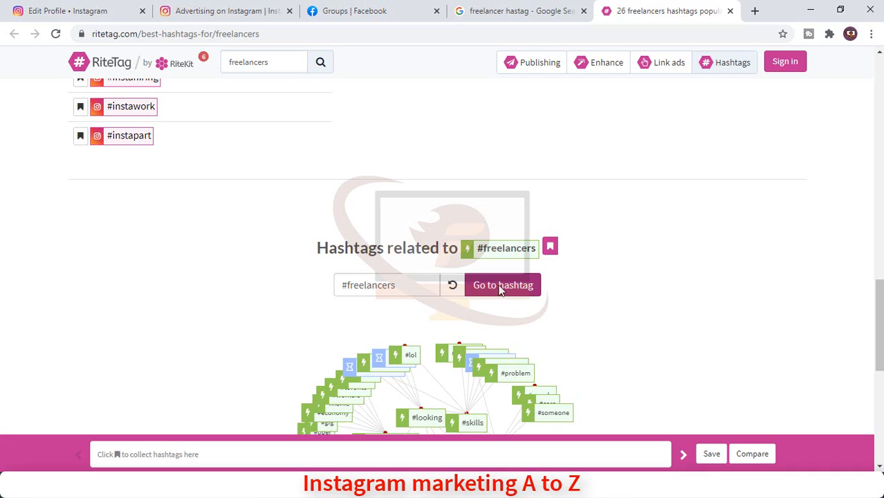
scroll(501, 289, "down", 6)
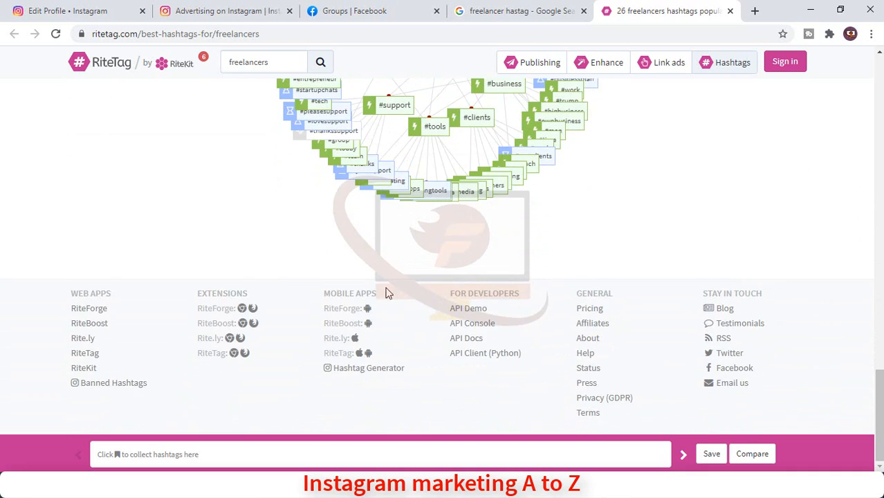
scroll(387, 294, "up", 15)
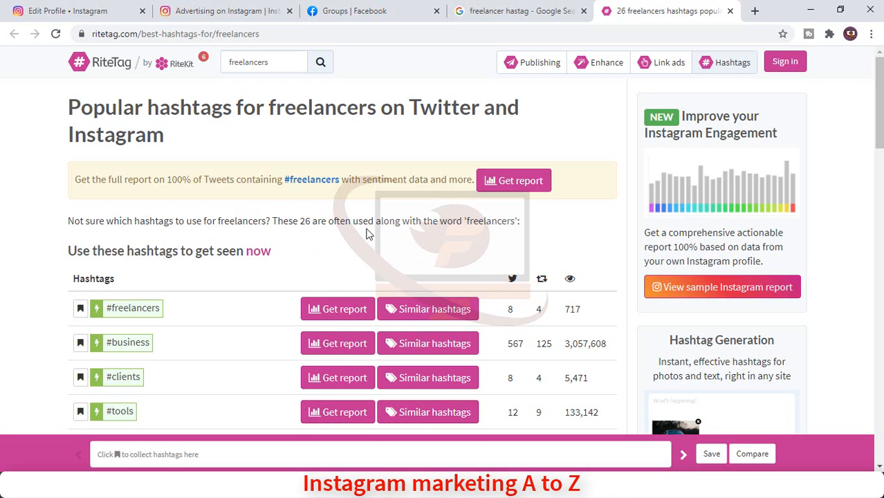
scroll(367, 233, "down", 1)
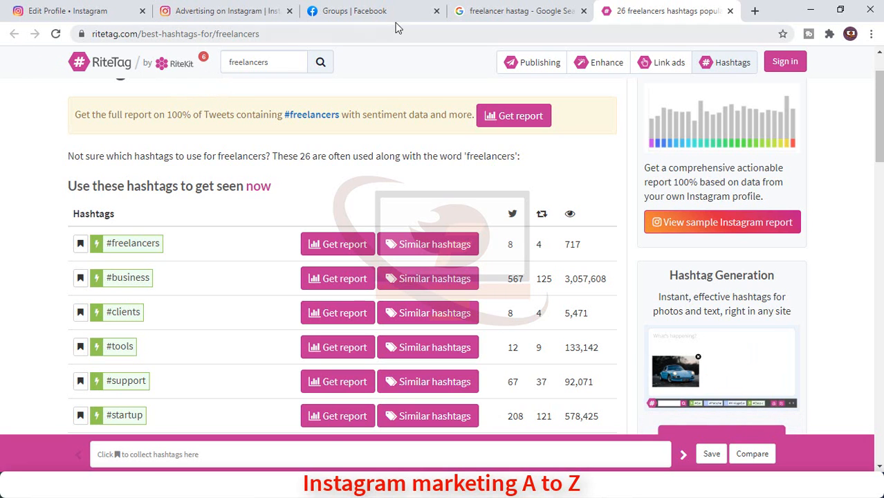
Step: Return to the Google results and open the best-hashtags.com and HashtagsForLikes results in separate new tabs
left_click(475, 8)
scroll(211, 180, "up", 2)
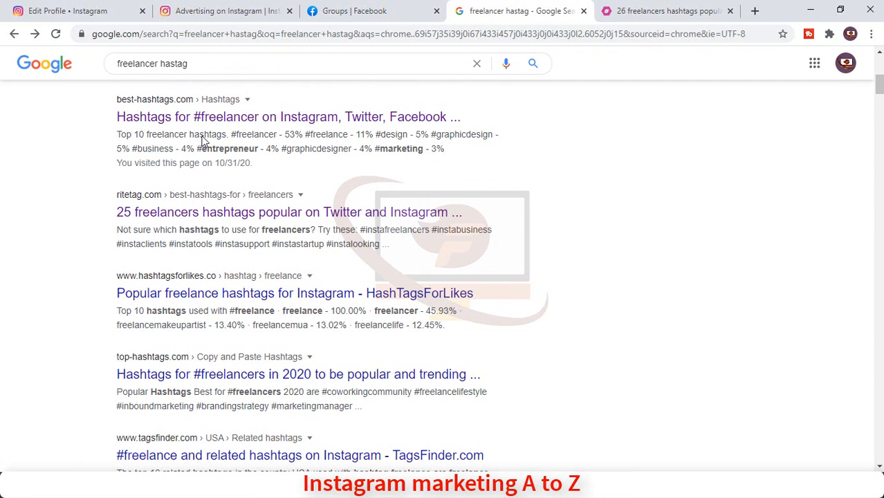
right_click(204, 125)
left_click(218, 132)
scroll(214, 166, "down", 2)
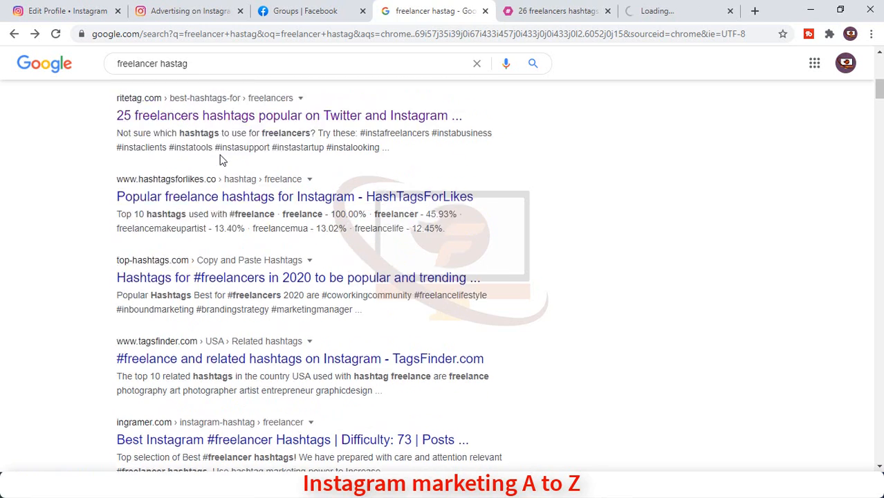
right_click(210, 180)
right_click(196, 165)
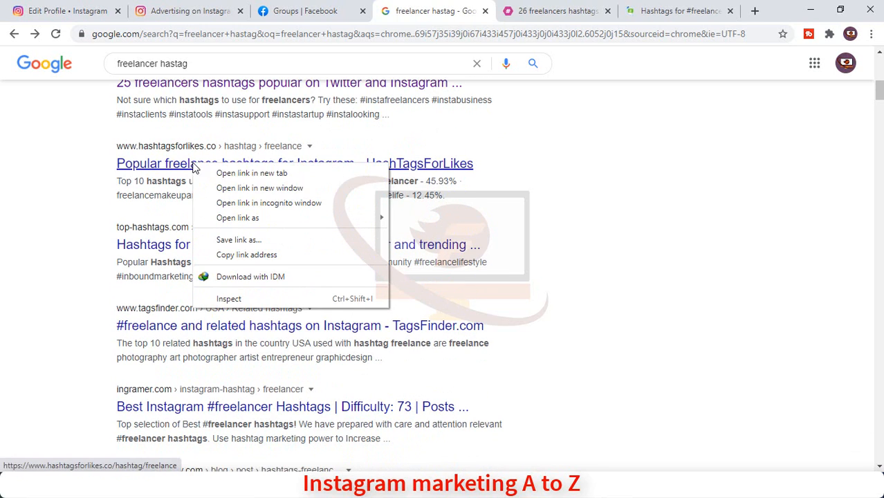
left_click(216, 172)
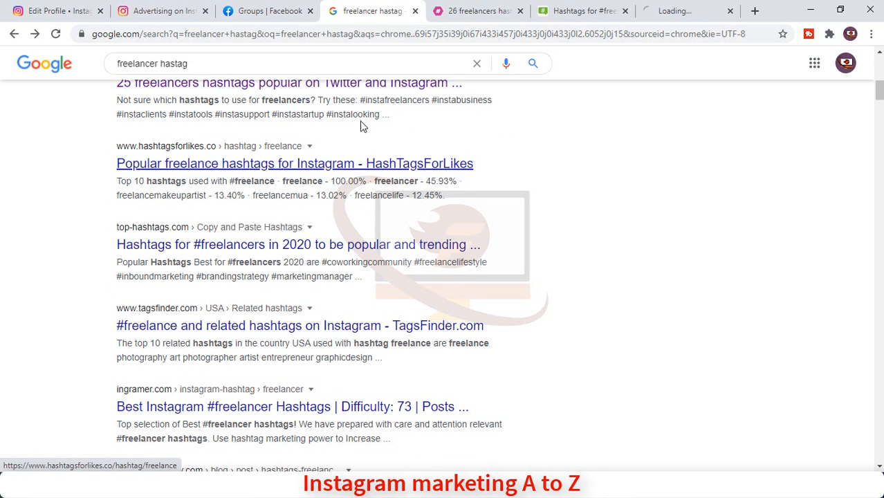
Step: Examine the popular, trending and related hashtags for #freelance on the HashtagsForLikes page
left_click(565, 7)
left_click(651, 12)
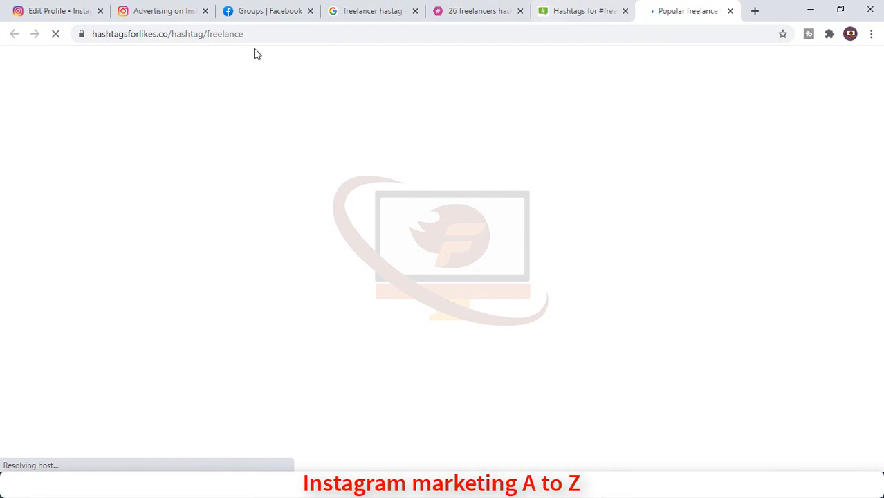
left_click(371, 13)
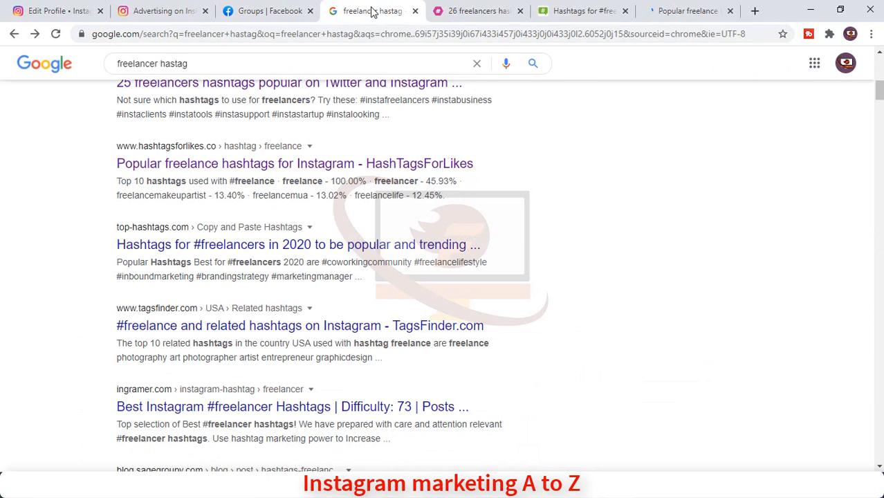
left_click(675, 5)
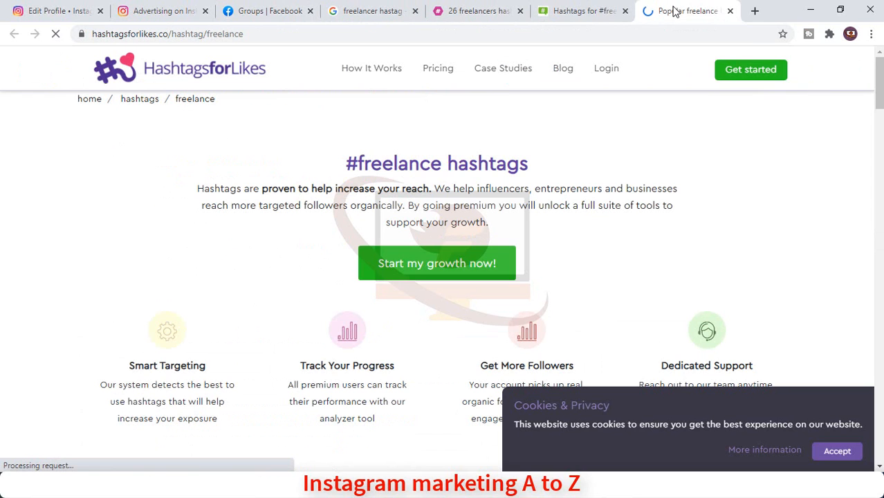
scroll(430, 236, "down", 7)
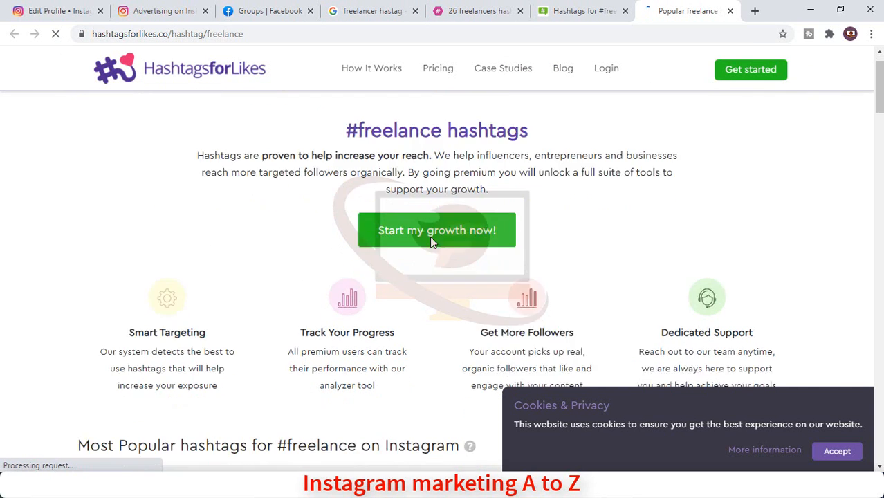
scroll(321, 259, "down", 1)
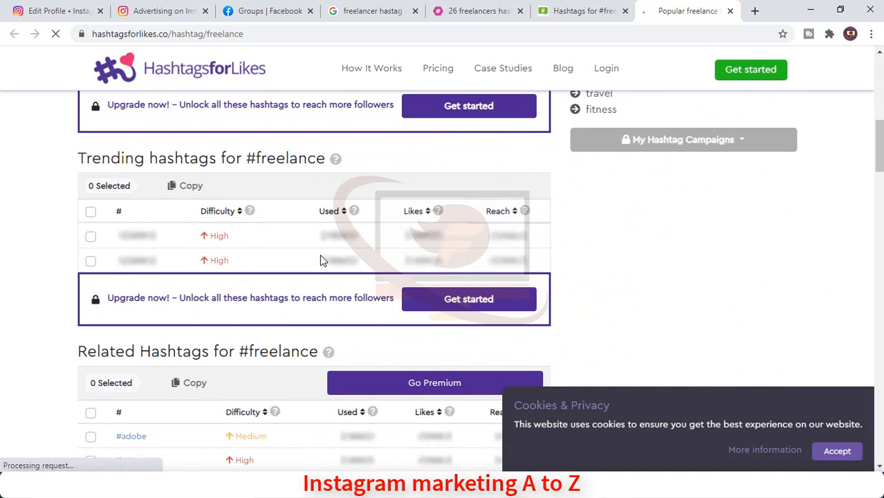
scroll(328, 269, "down", 5)
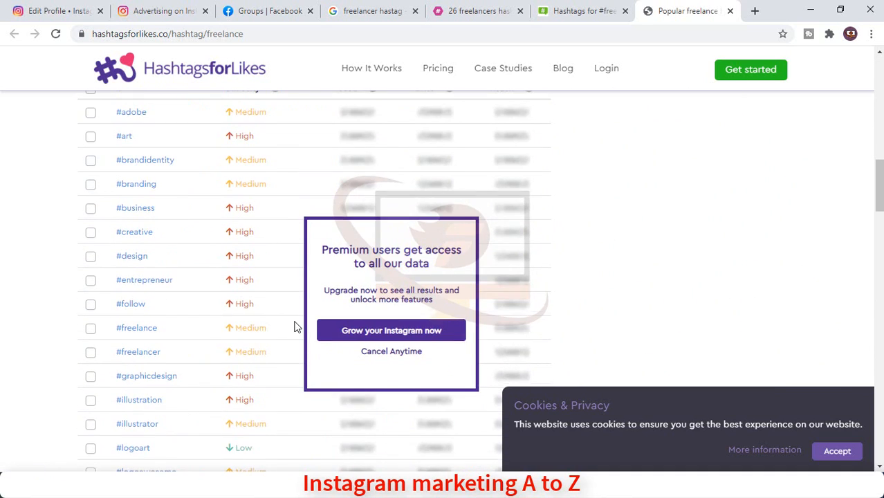
scroll(297, 327, "down", 2)
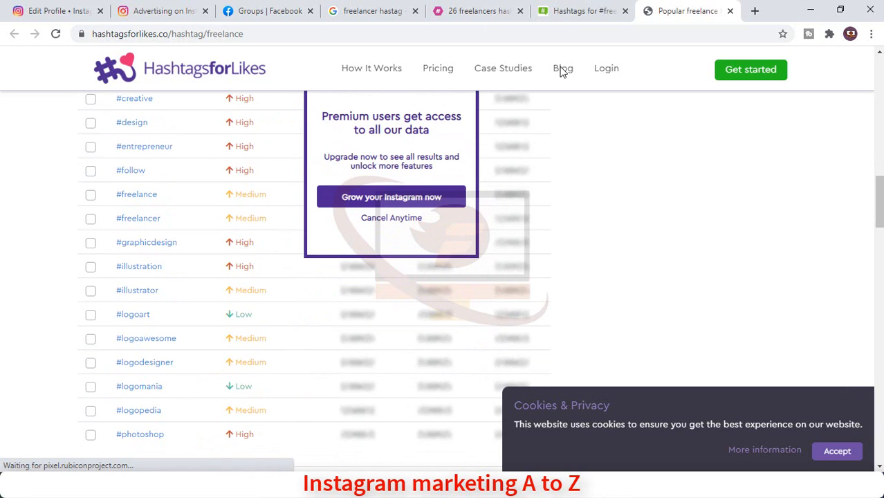
Step: Copy the second most liked Instagram freelancer hashtags from best-hashtags.com and append them to the Instagram profile's bio
left_click(574, 11)
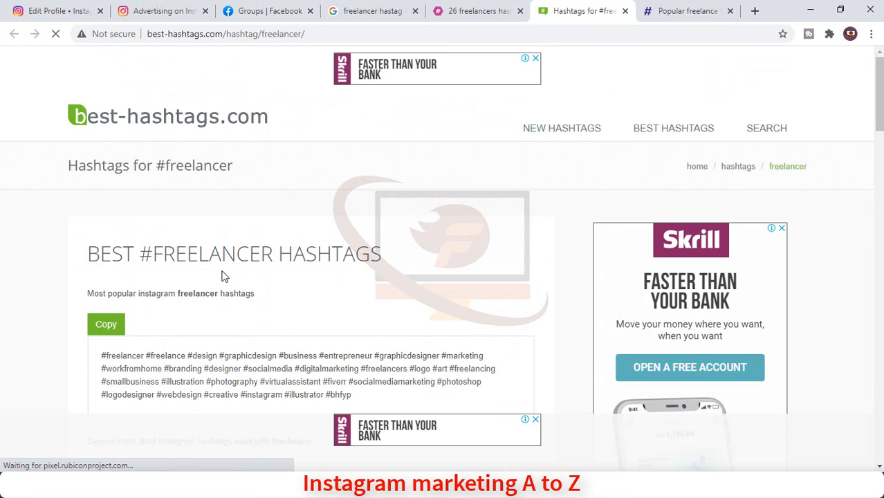
scroll(226, 276, "down", 4)
scroll(222, 277, "up", 4)
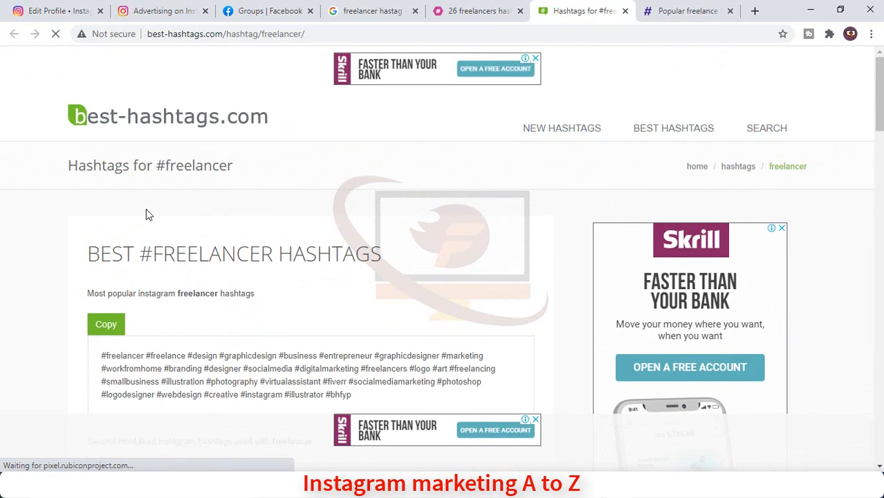
scroll(139, 290, "down", 2)
scroll(138, 290, "down", 1)
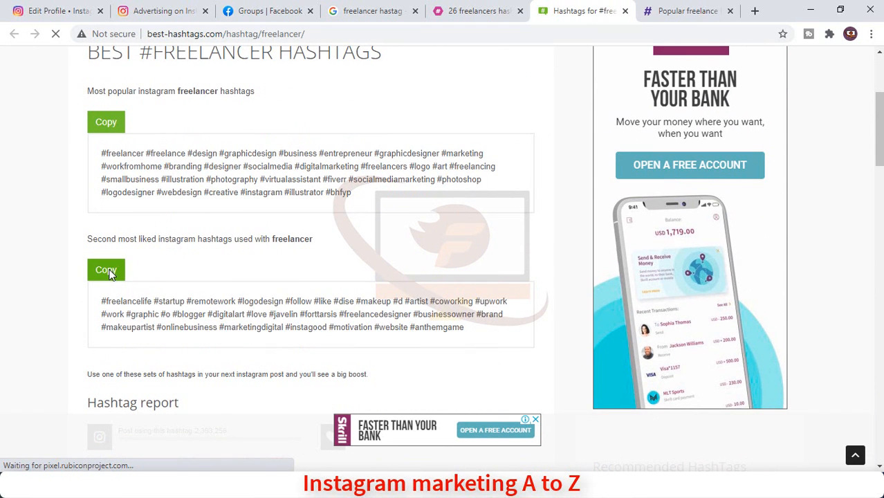
left_click(110, 272)
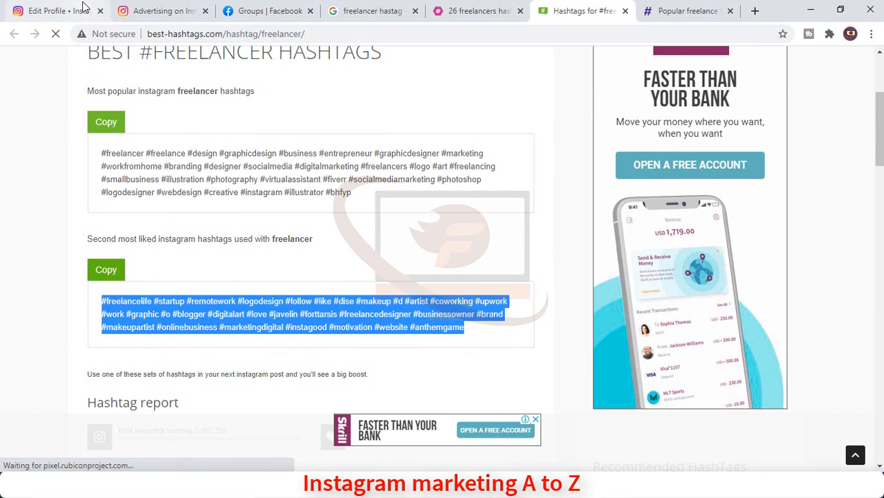
left_click(59, 11)
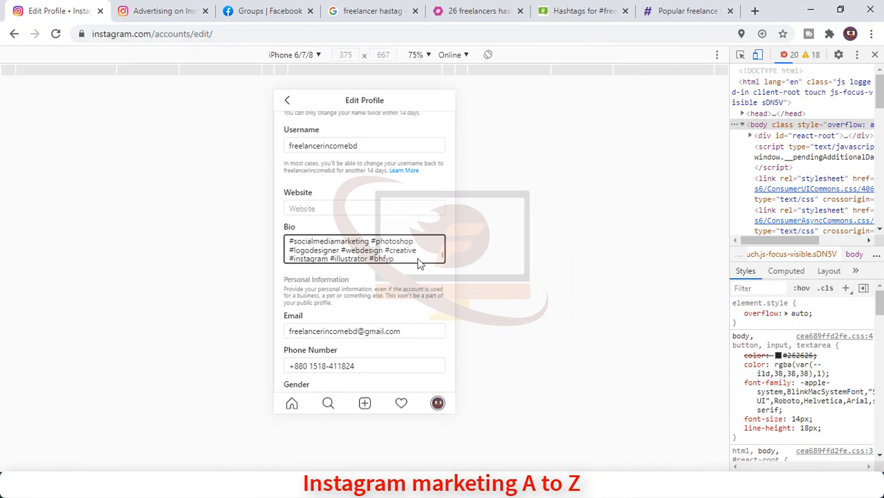
key("ctrl+v")
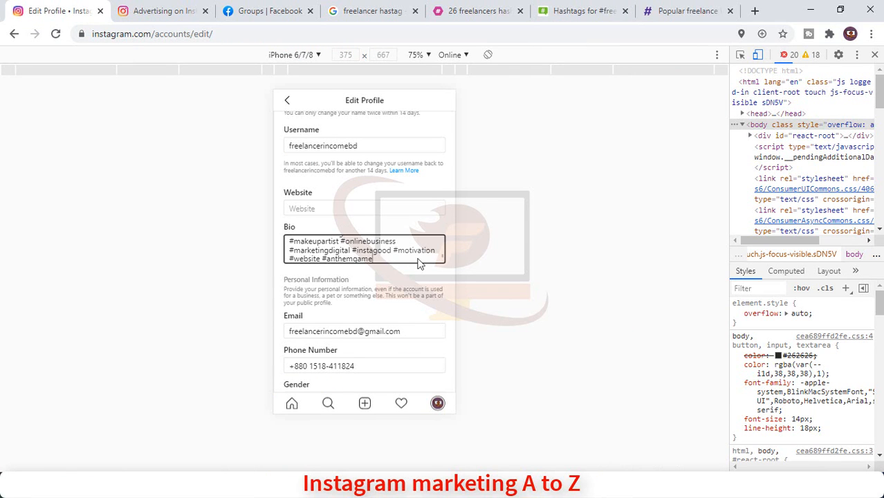
Step: Review the Instagram profile form and try to submit it with both hashtag sets in the bio
scroll(322, 312, "down", 2)
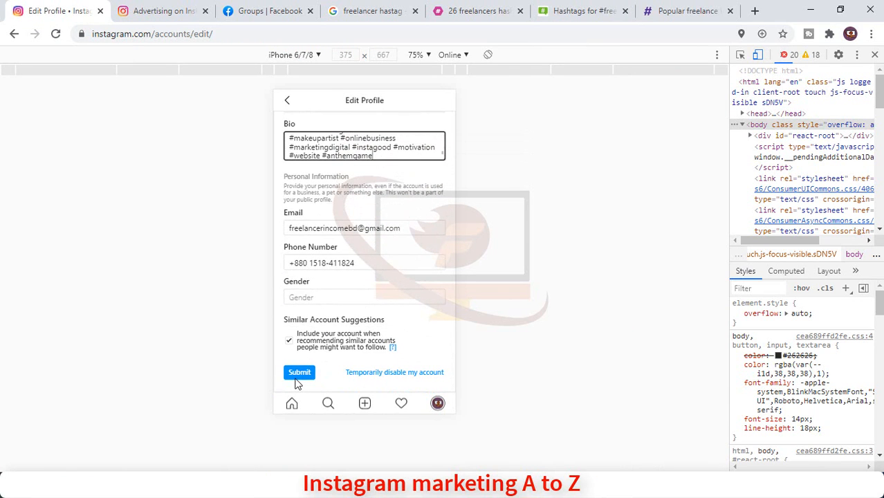
scroll(396, 196, "up", 3)
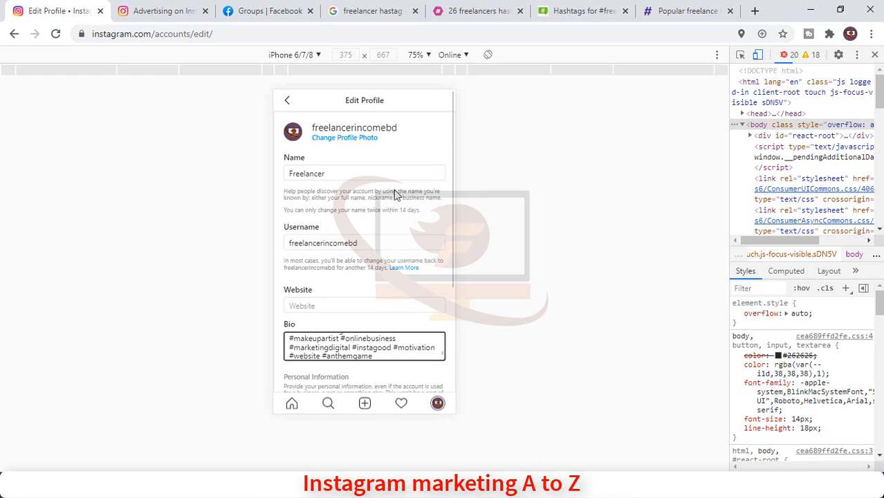
scroll(296, 370, "down", 3)
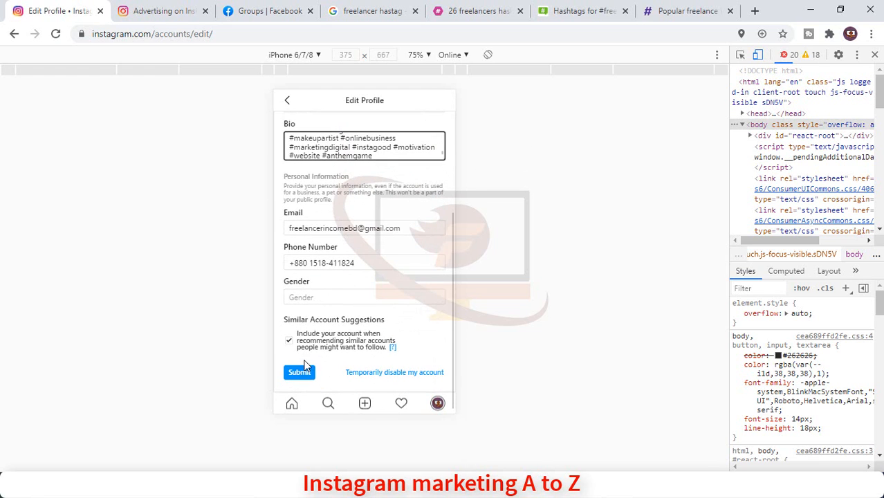
left_click(299, 374)
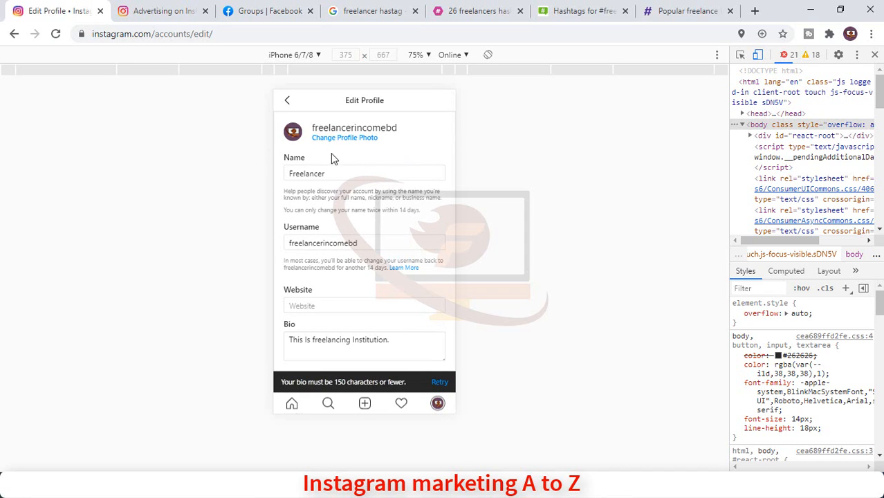
Step: Read the freelancerofficial conversation in the Instagram direct inbox and return to the home feed
left_click(292, 406)
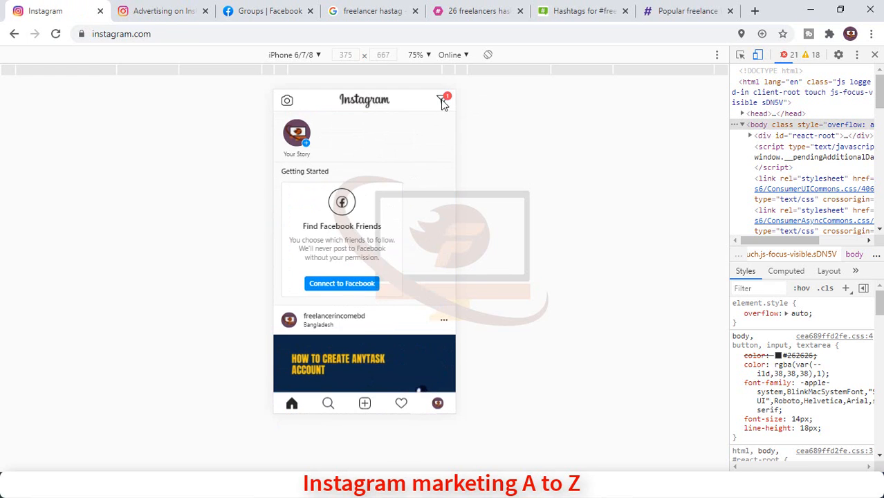
left_click(443, 101)
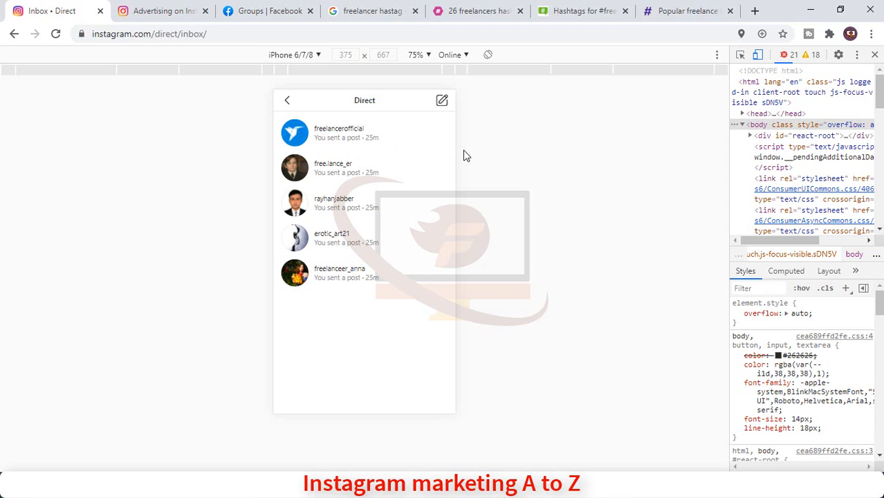
left_click(357, 143)
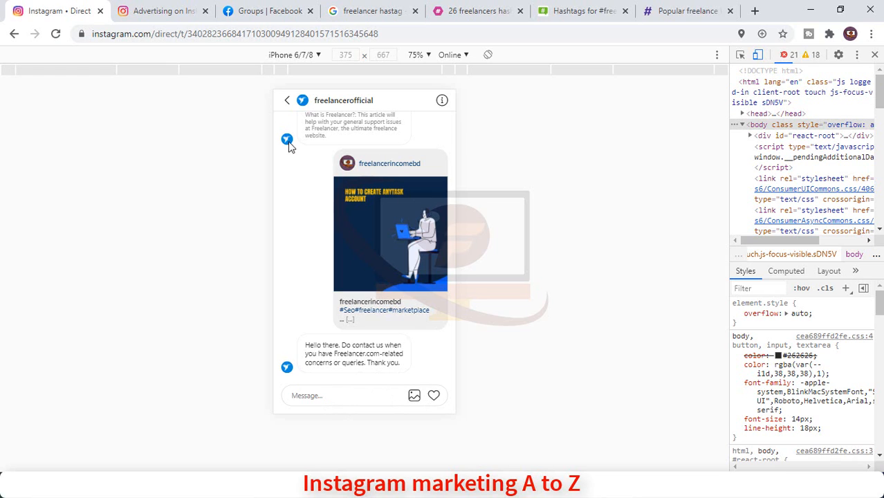
left_click(288, 102)
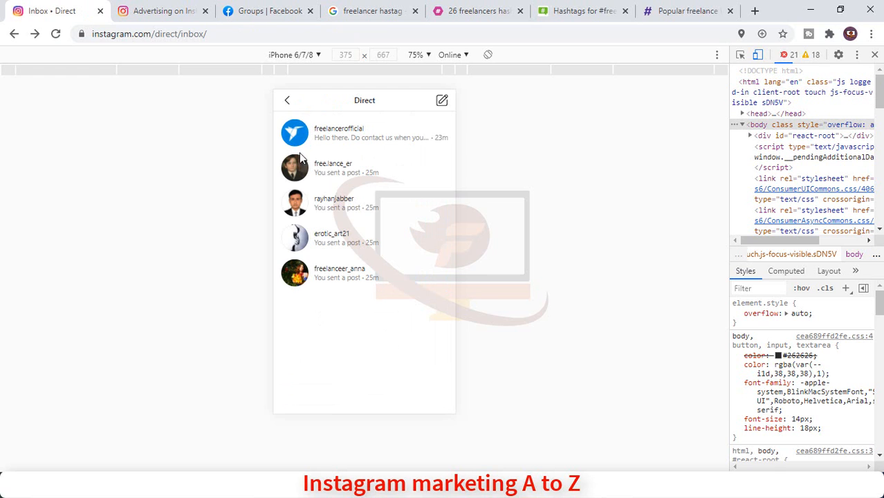
left_click(290, 102)
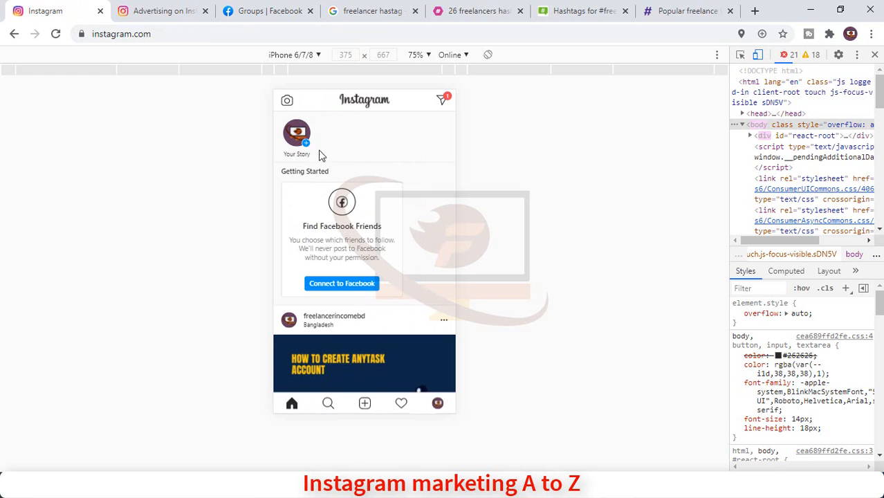
Step: Look through the posts in the Instagram home feed and return to the account's post tagged #Seo#freelancer#marketplace
scroll(377, 252, "down", 15)
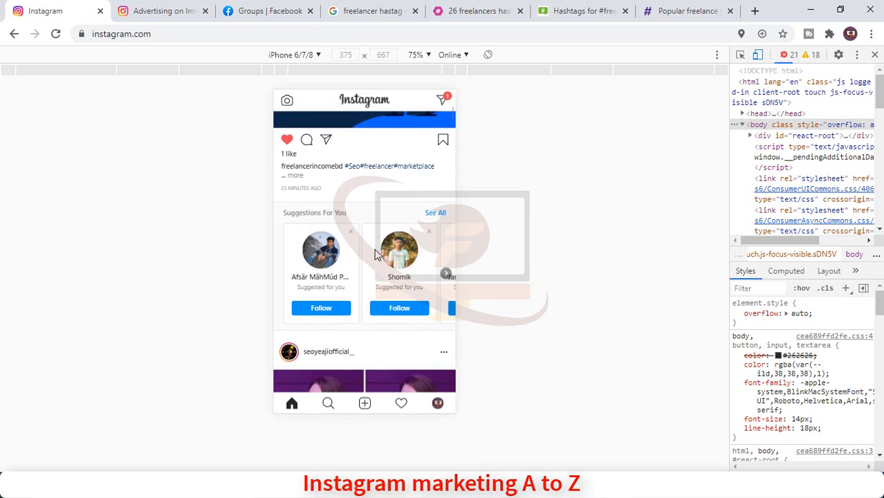
scroll(376, 255, "down", 10)
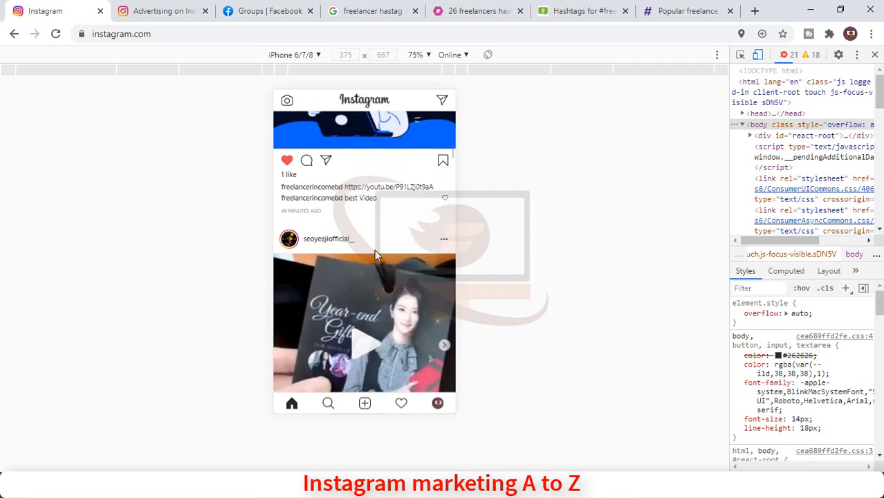
scroll(376, 255, "down", 10)
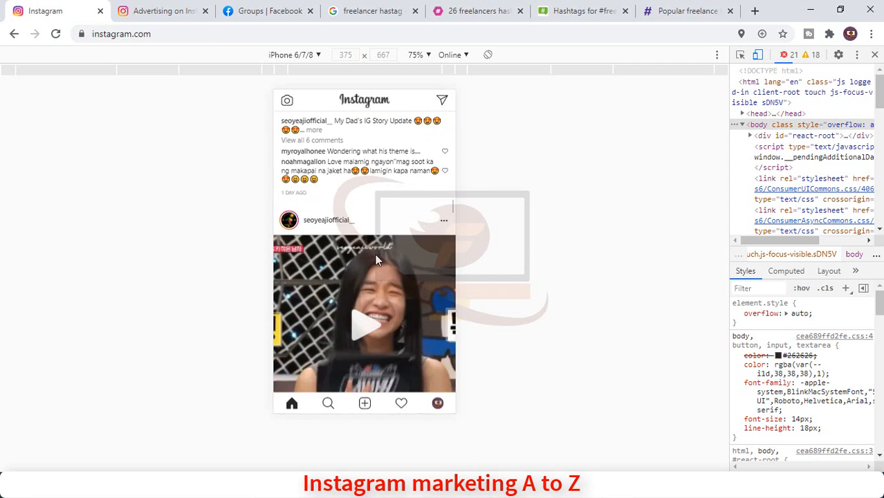
scroll(376, 259, "up", 10)
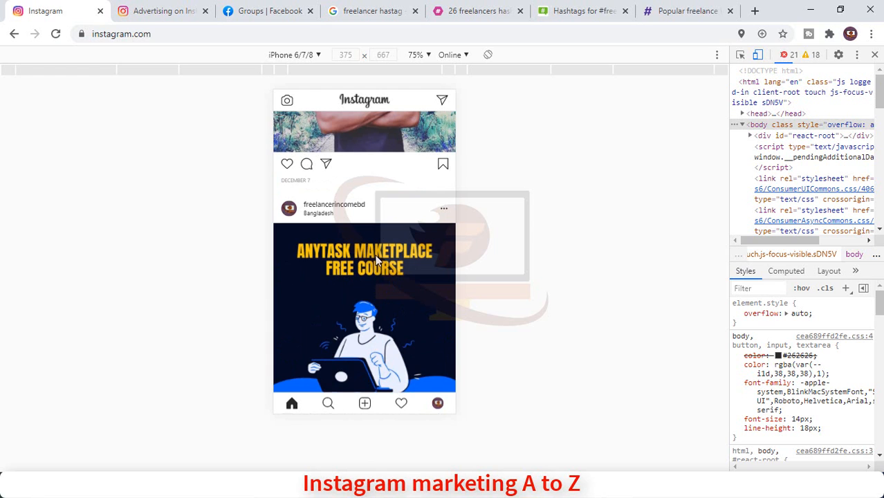
scroll(404, 210, "up", 15)
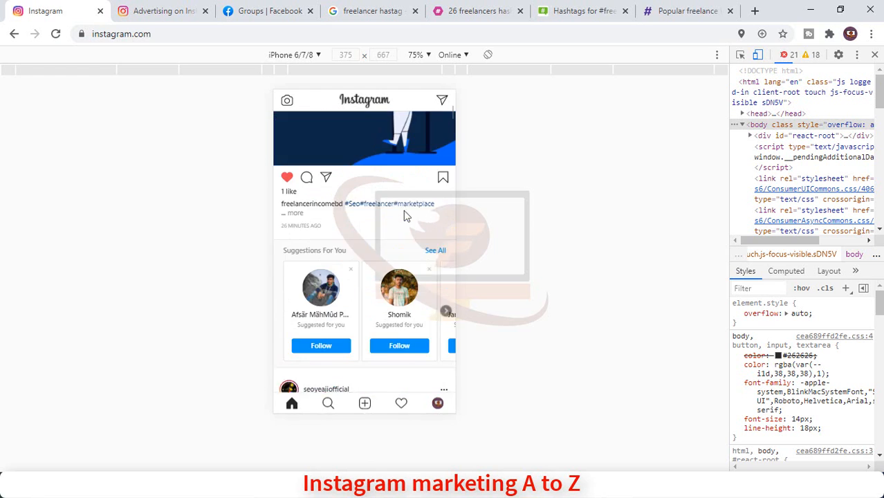